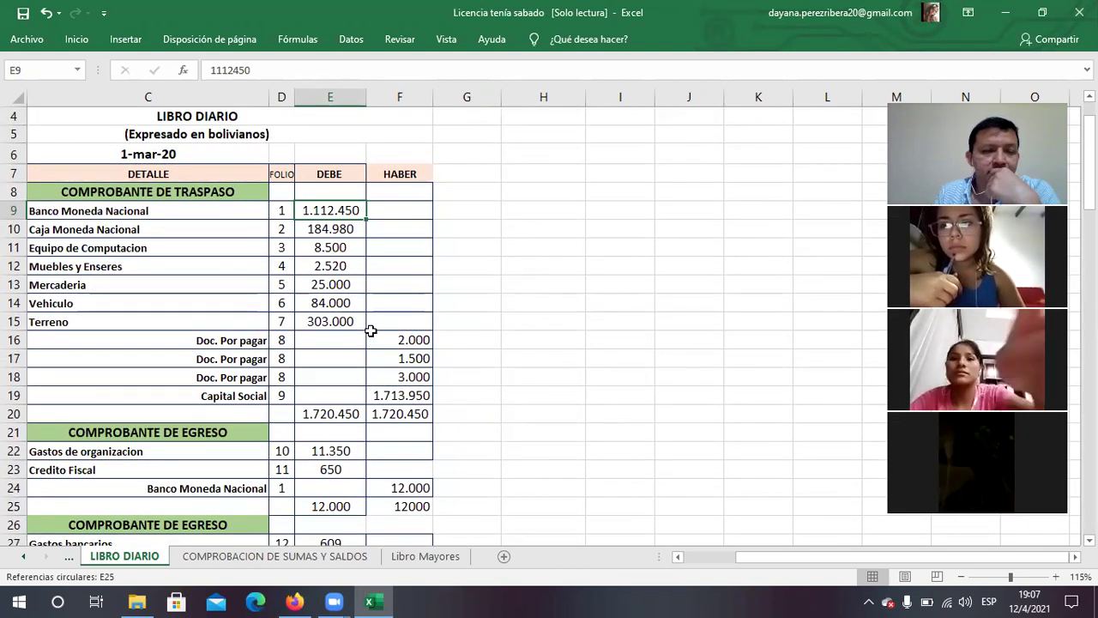
Review the first journal vouchers and locate the Credito Fiscal entry of the first COMPROBANTE DE EGRESO
scroll(370, 331, "down", 1)
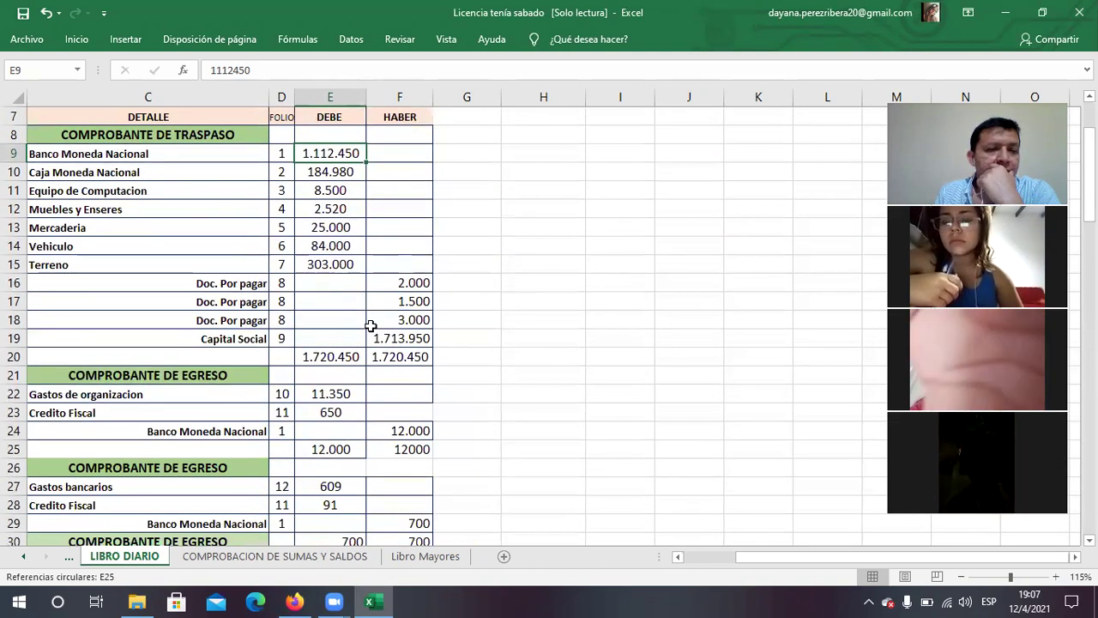
scroll(371, 326, "down", 1)
scroll(361, 309, "down", 1)
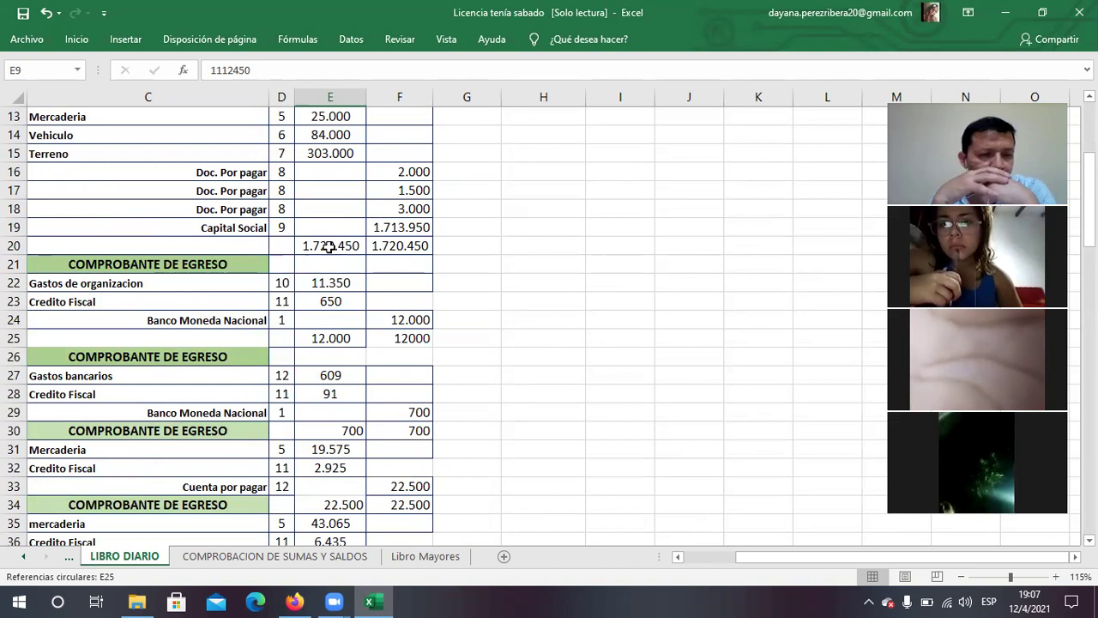
left_click(302, 301)
left_click(161, 304)
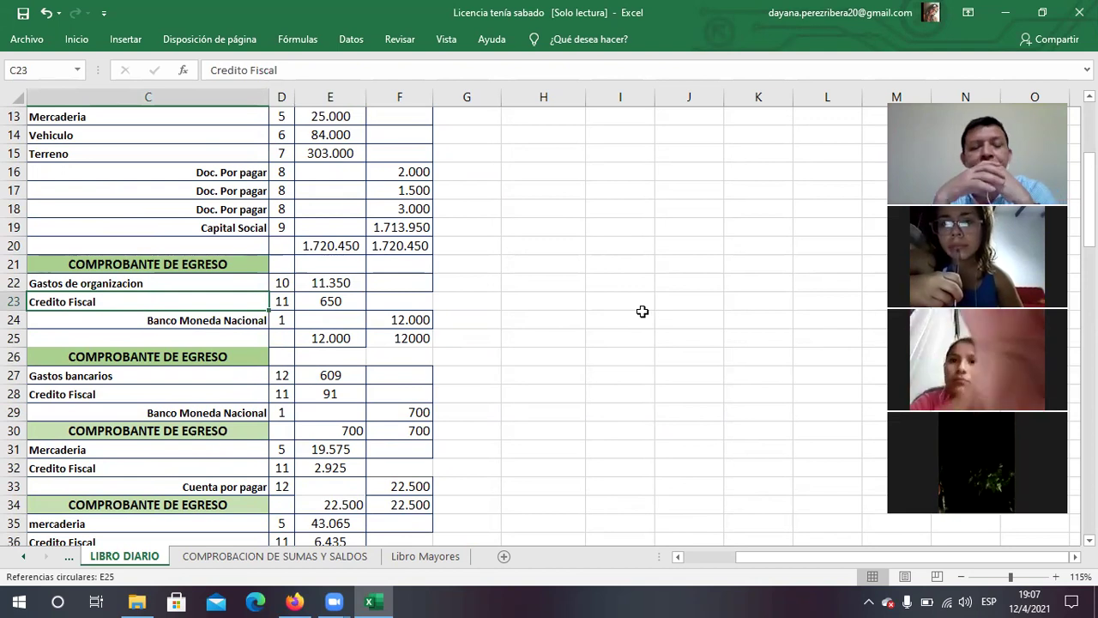
Switch to Firefox and open the Dia 24 assignment's "Caso de la CONTABILIDAD.pdf" in the browser
left_click(294, 602)
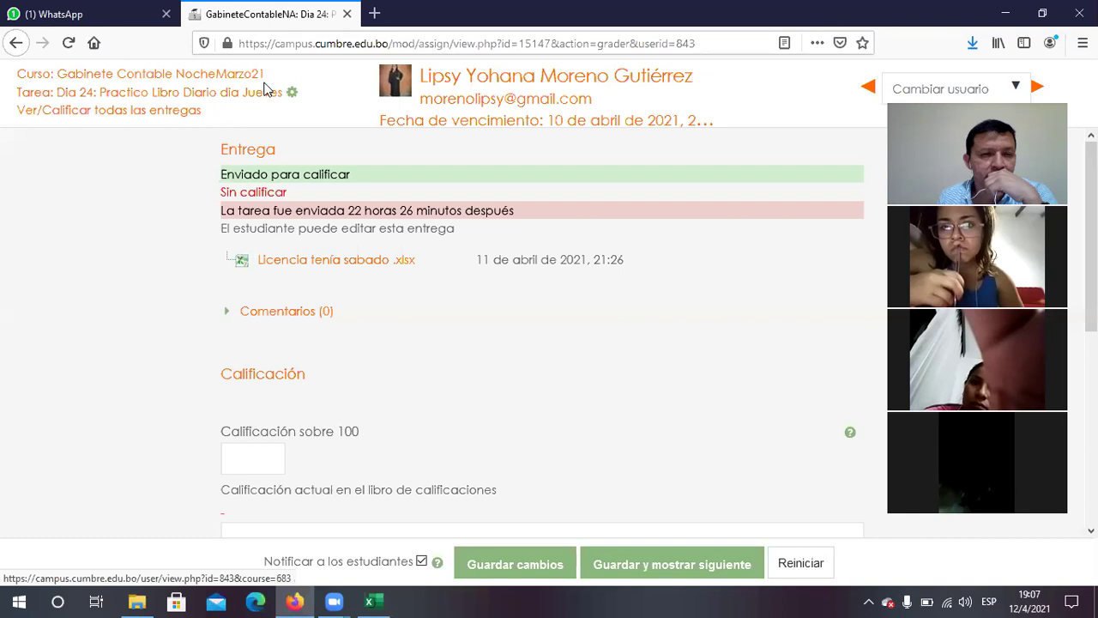
left_click(149, 97)
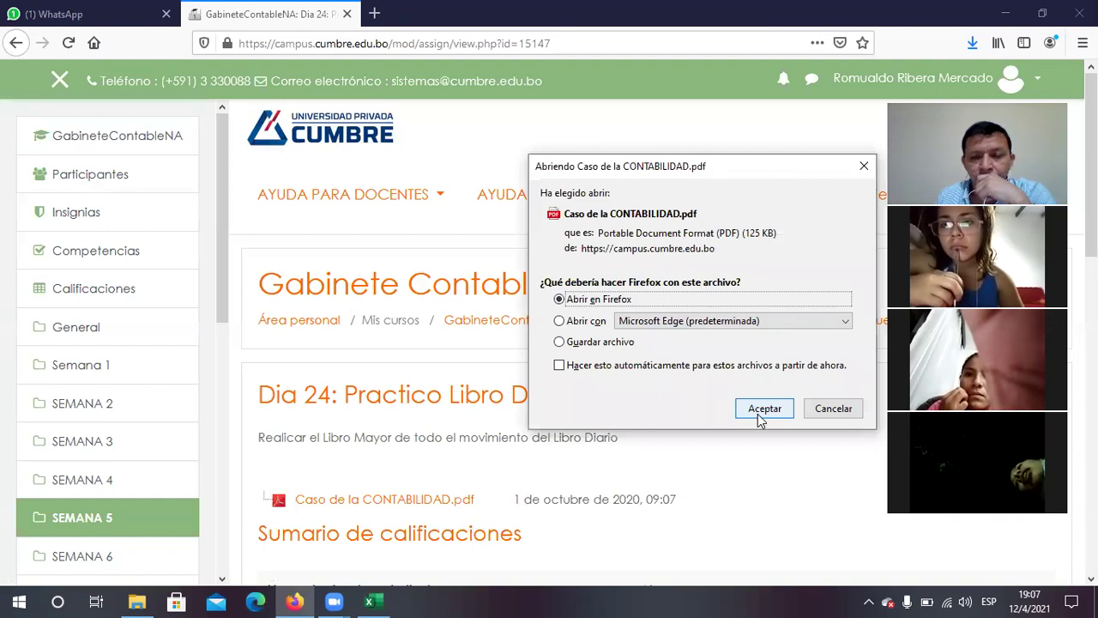
left_click(757, 416)
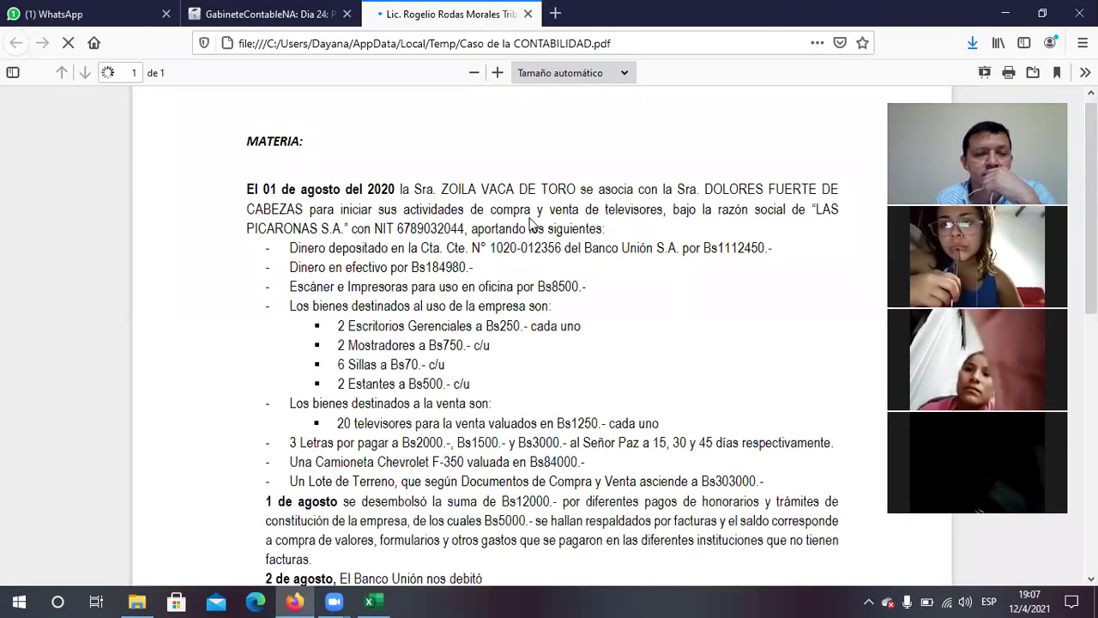
Read the case down to the 1 de agosto transaction and highlight its invoiced and total payment amounts
scroll(532, 223, "down", 3)
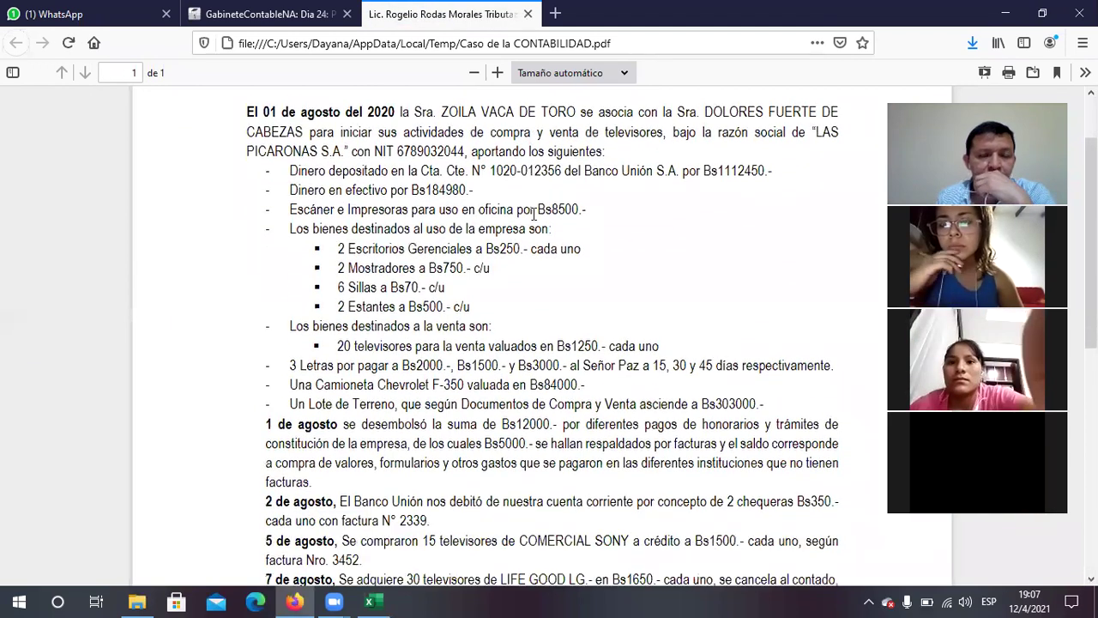
scroll(558, 258, "down", 1)
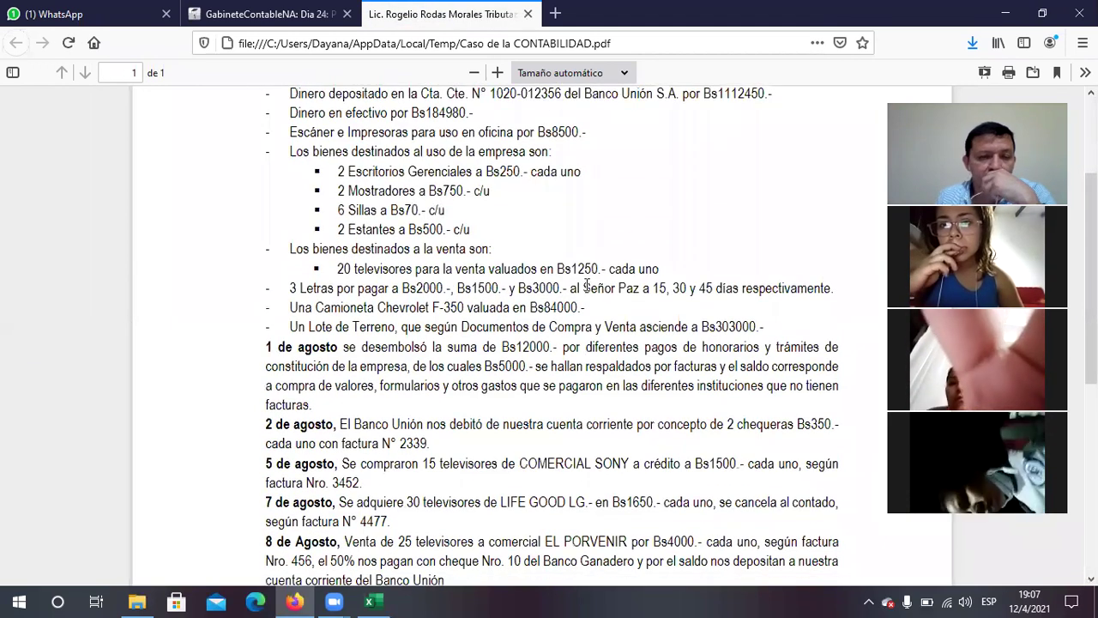
scroll(590, 294, "down", 2)
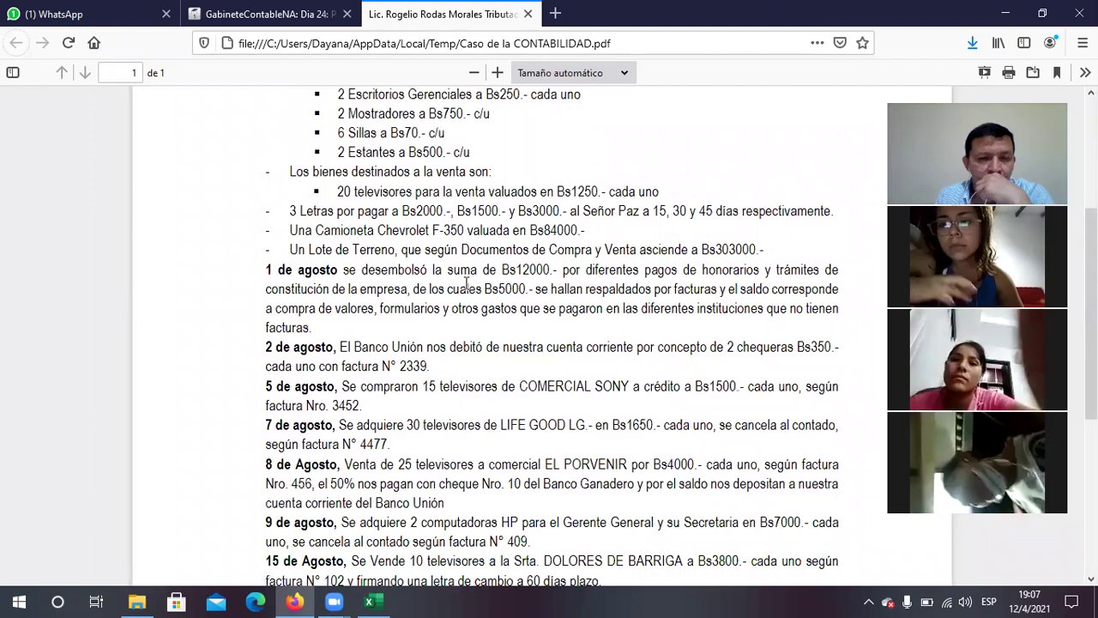
left_click_drag(497, 289, 529, 290)
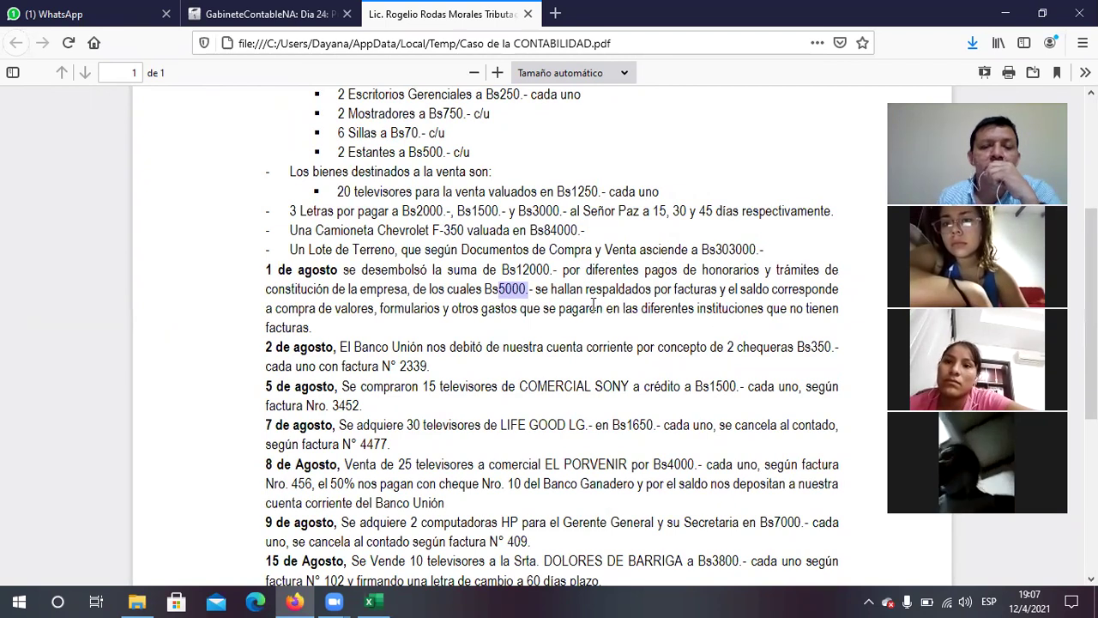
left_click_drag(517, 269, 558, 270)
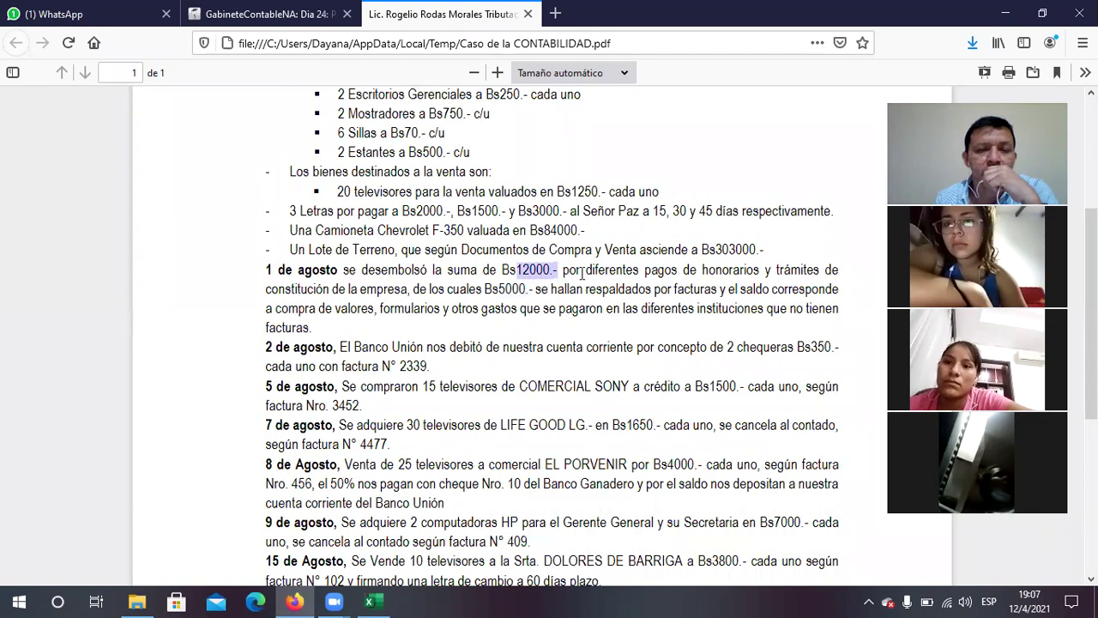
Switch to the Excel workbook and calculate +5000*13% in cell G23 beside the Credito Fiscal entry
left_click(371, 600)
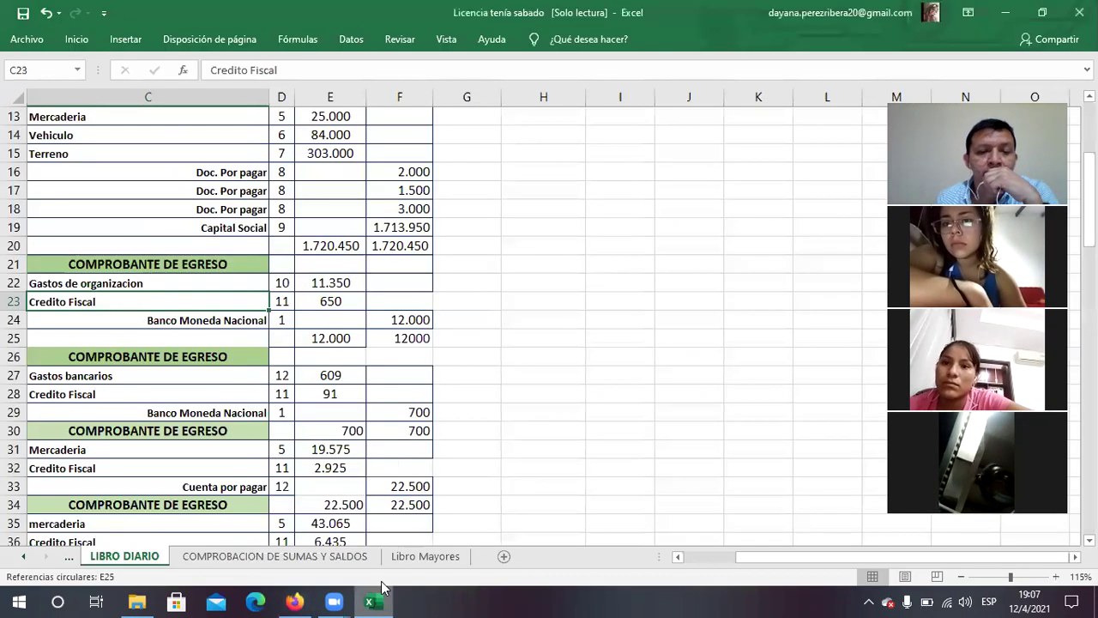
left_click(496, 306)
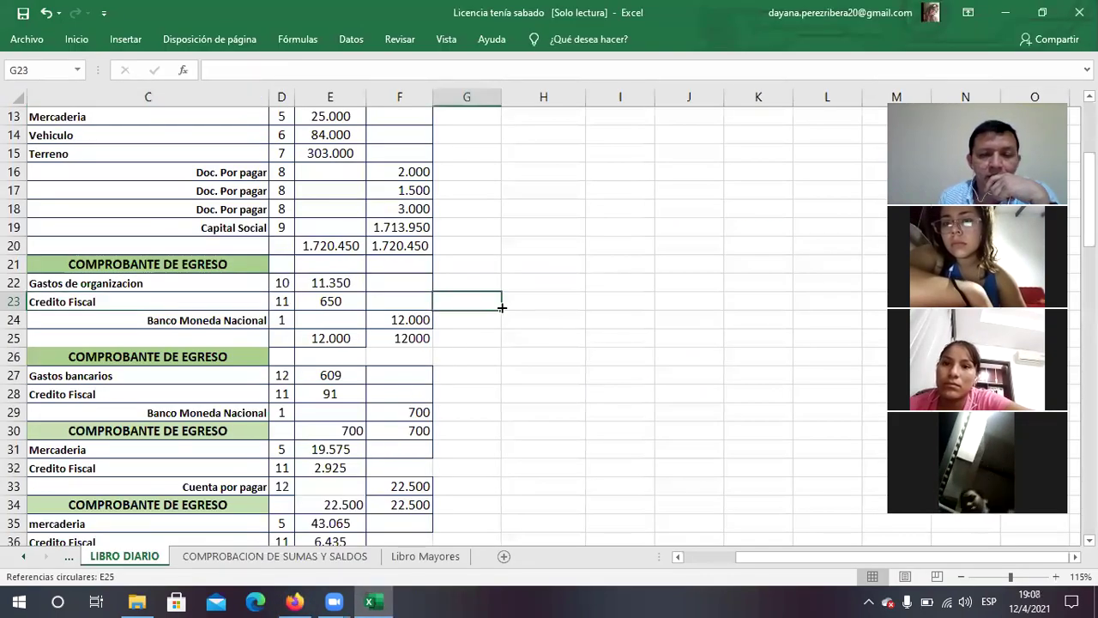
type("+5")
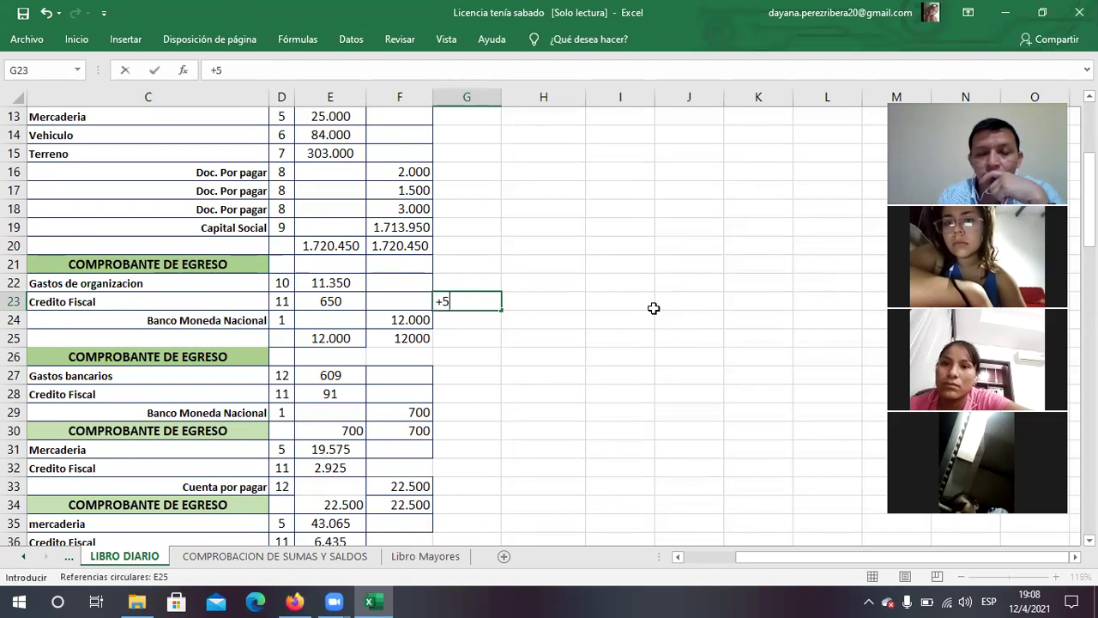
type("000*13")
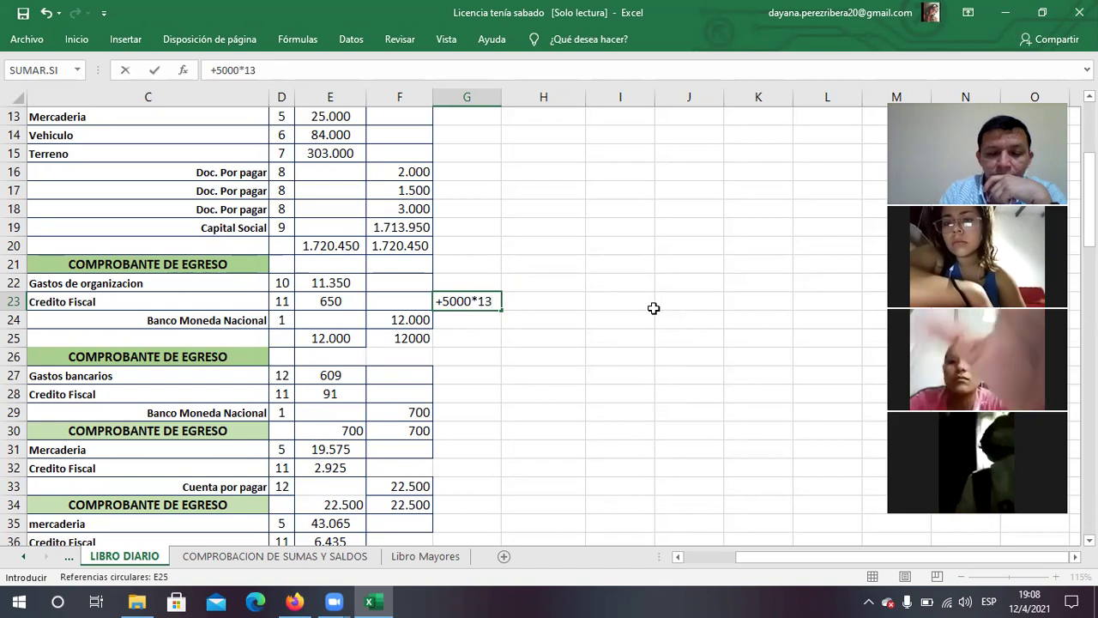
type("%")
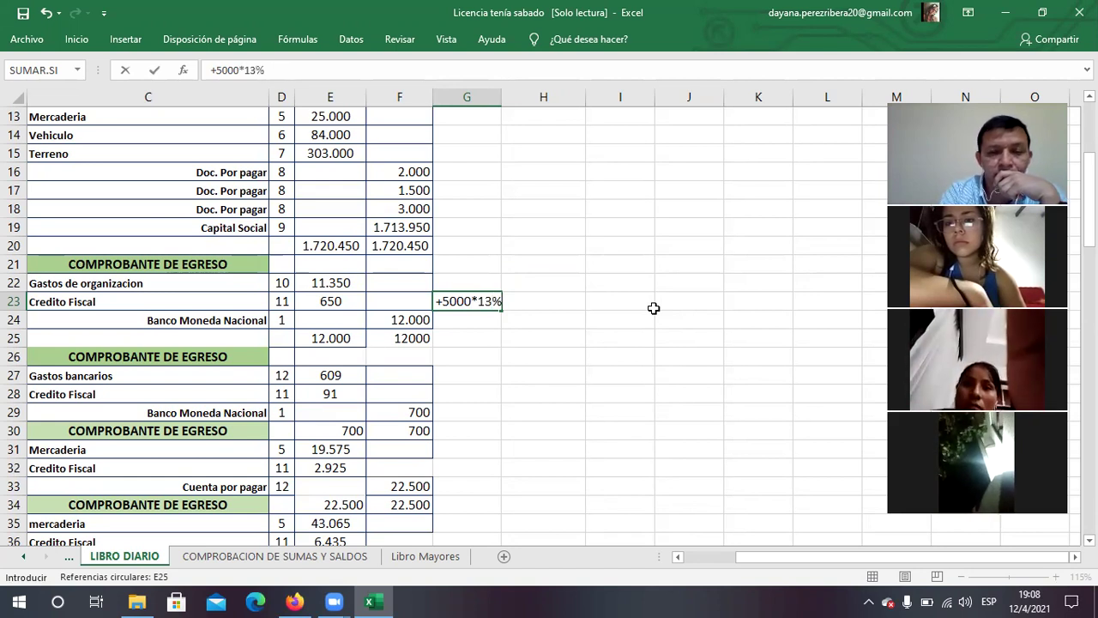
key("Return")
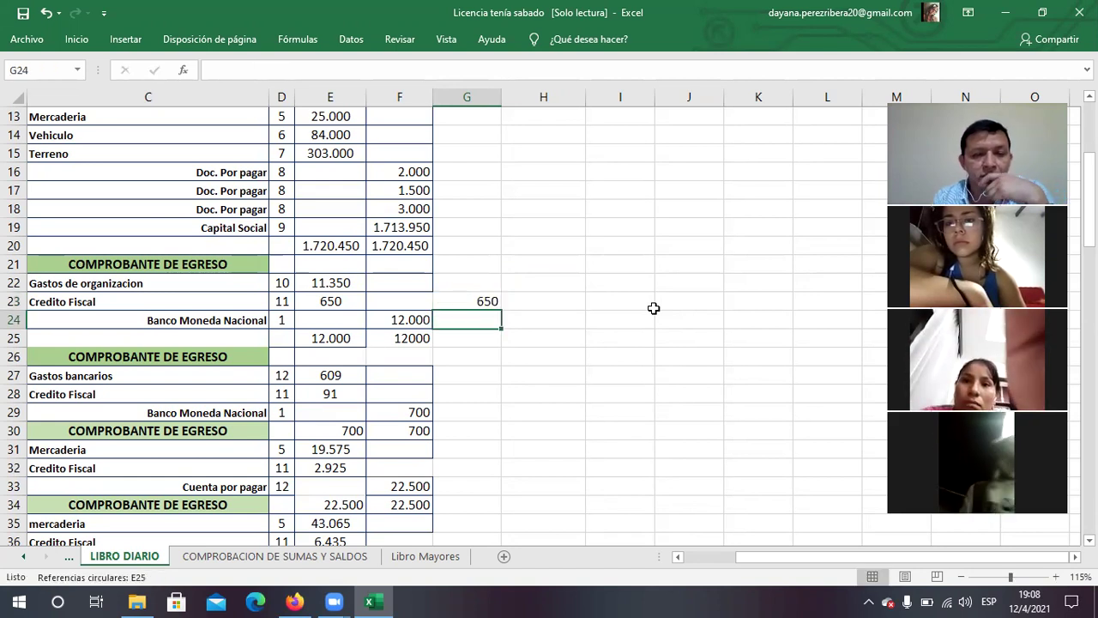
Check the Credito Fiscal amount against the formula in G23, and inspect the Banco Moneda Nacional entry in row 24
left_click(335, 302)
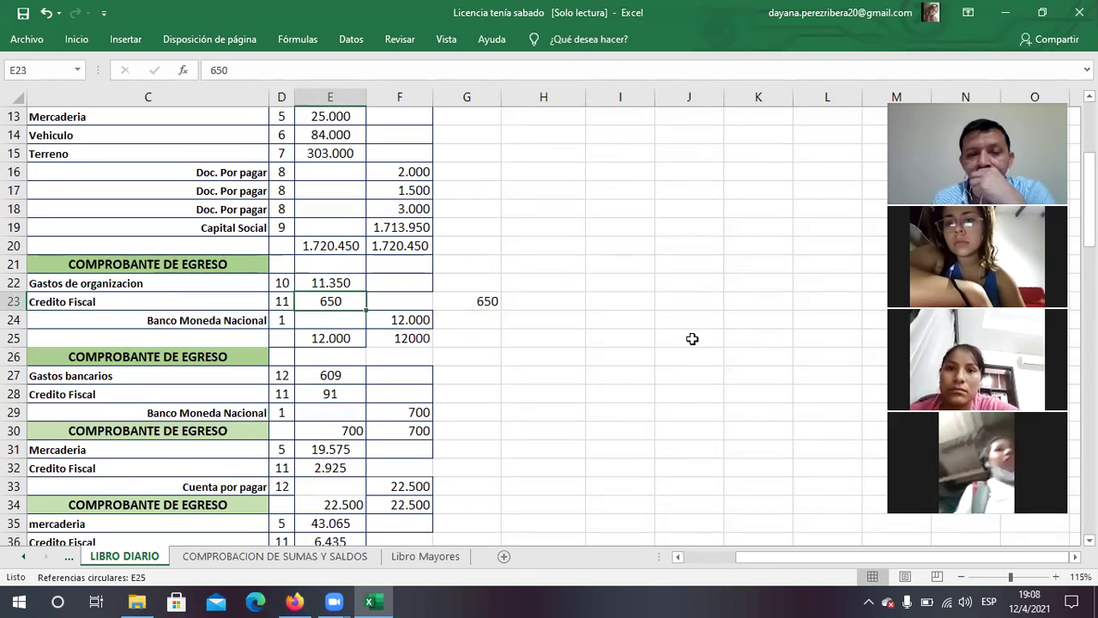
double_click(473, 304)
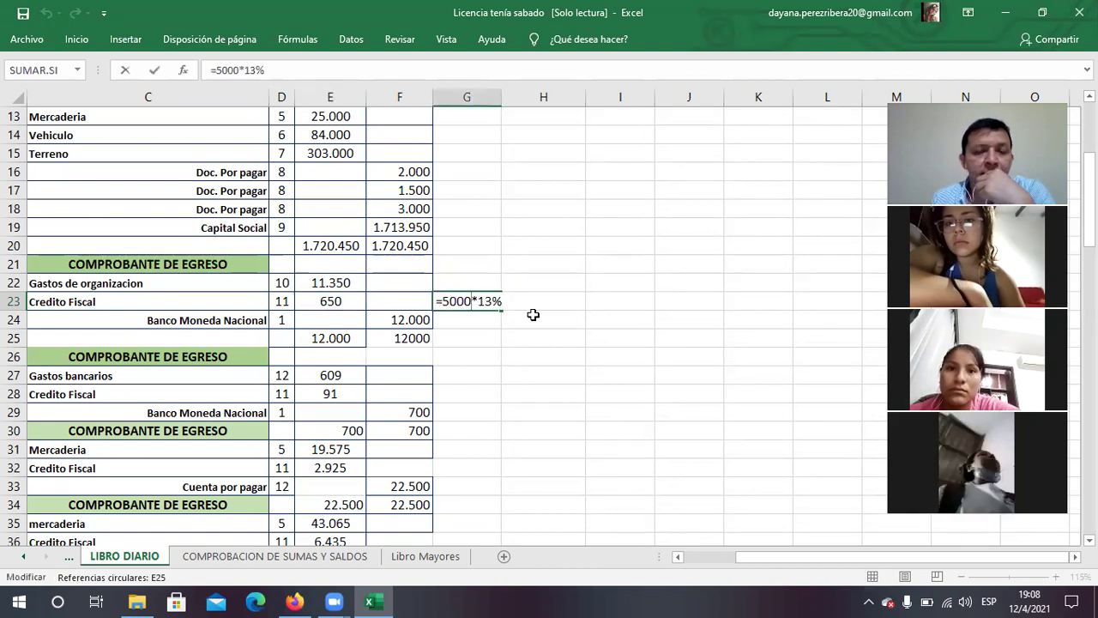
key("Return")
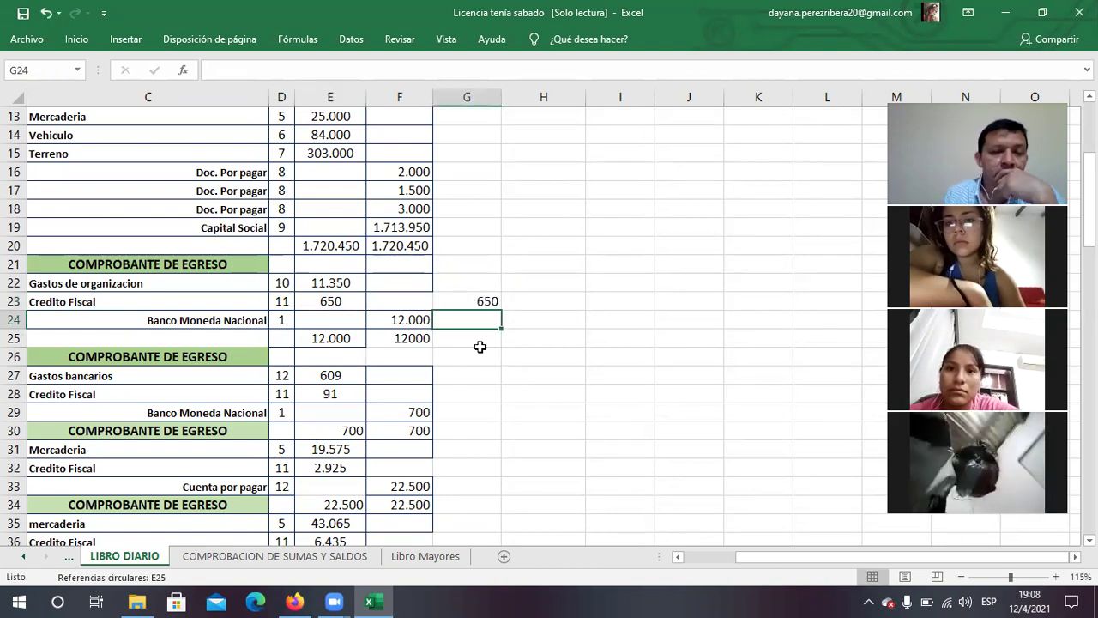
left_click(399, 318)
left_click(180, 315)
left_click(403, 321)
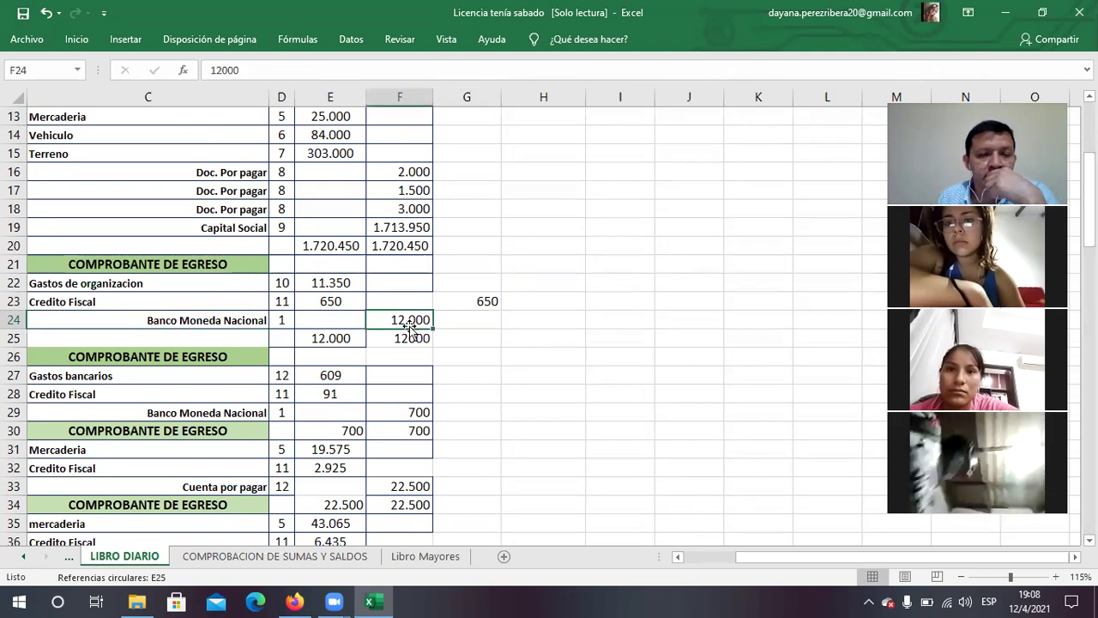
left_click(233, 317)
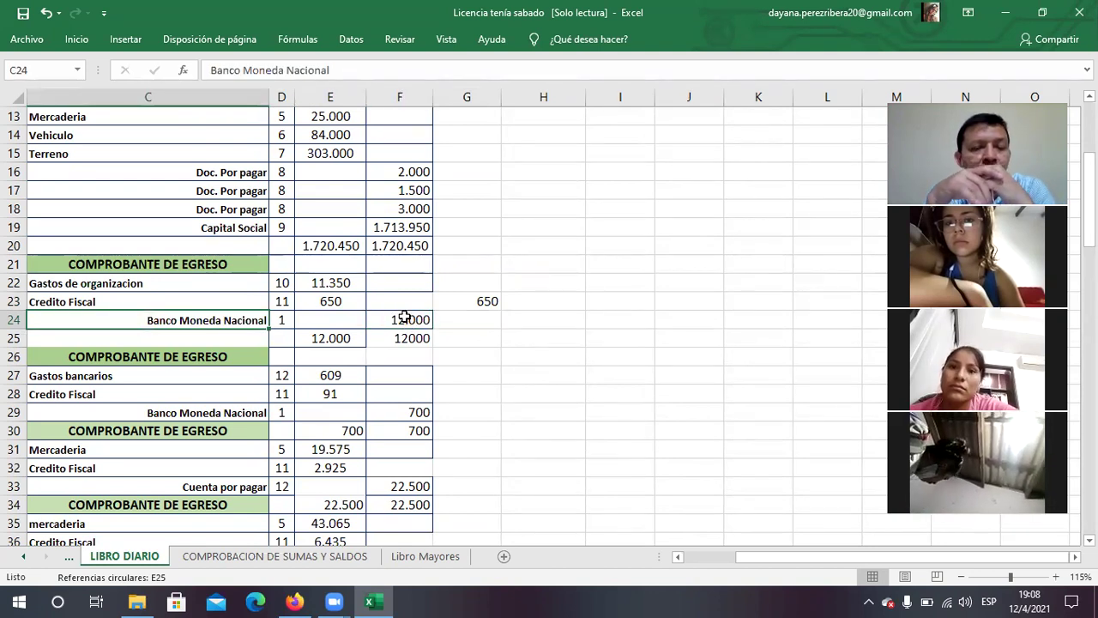
Replace the Gastos de organizacion amount in E22 with the formula +F24-E23
left_click(326, 279)
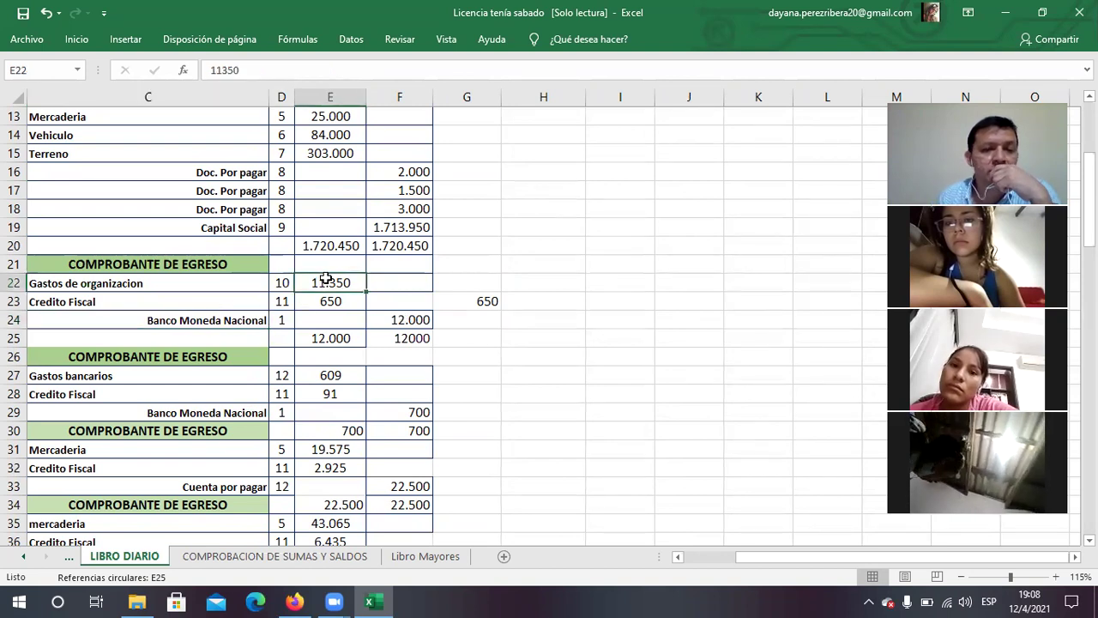
type("+")
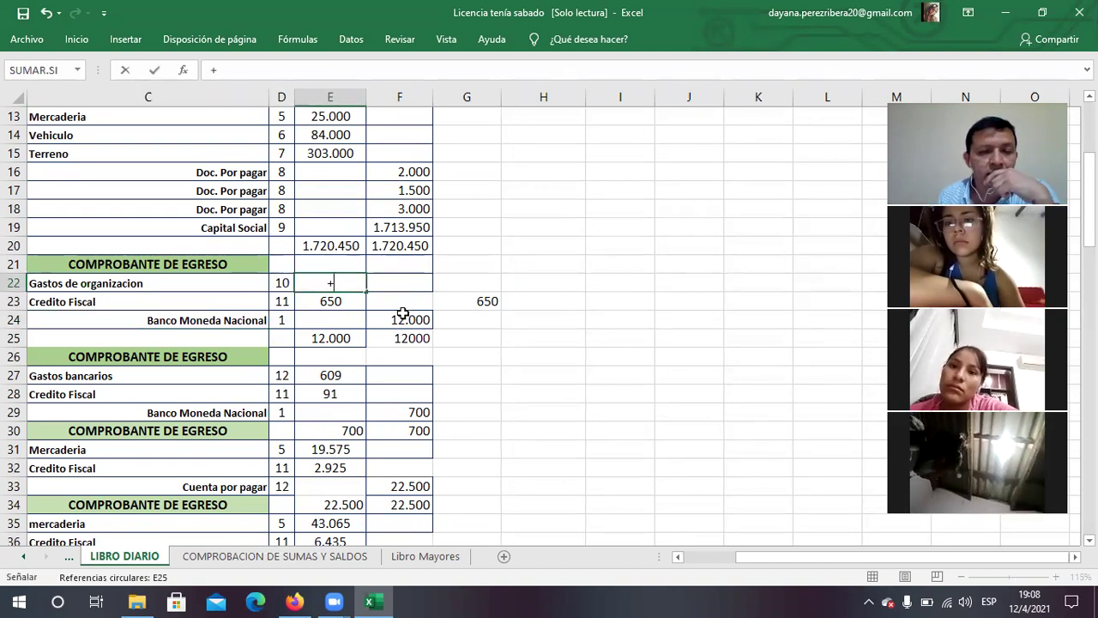
left_click(398, 317)
type("-")
left_click(341, 295)
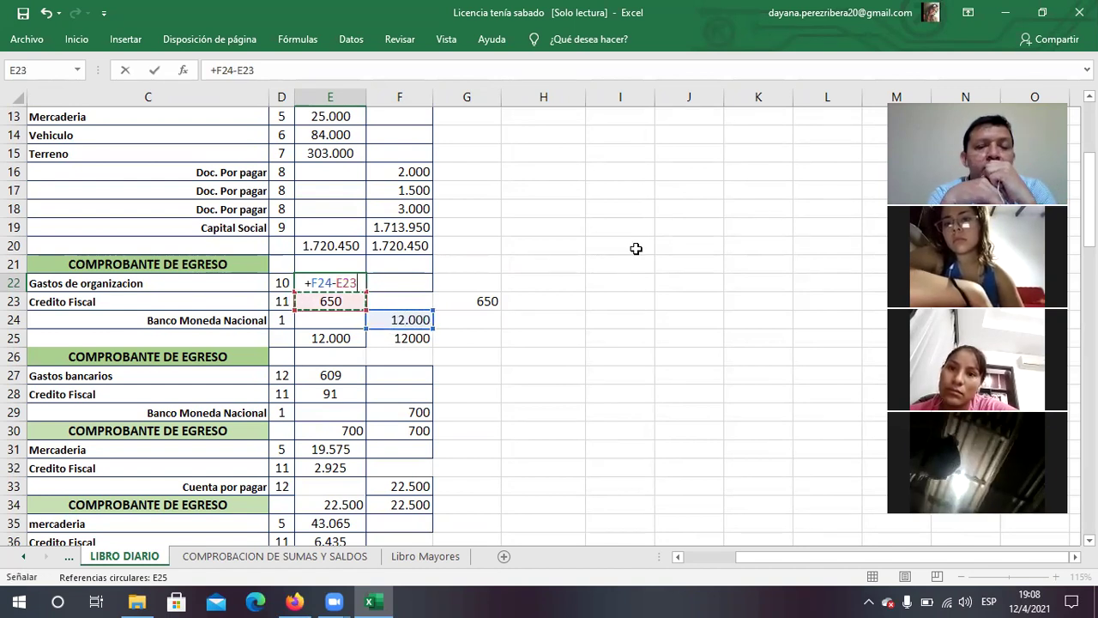
key("Return")
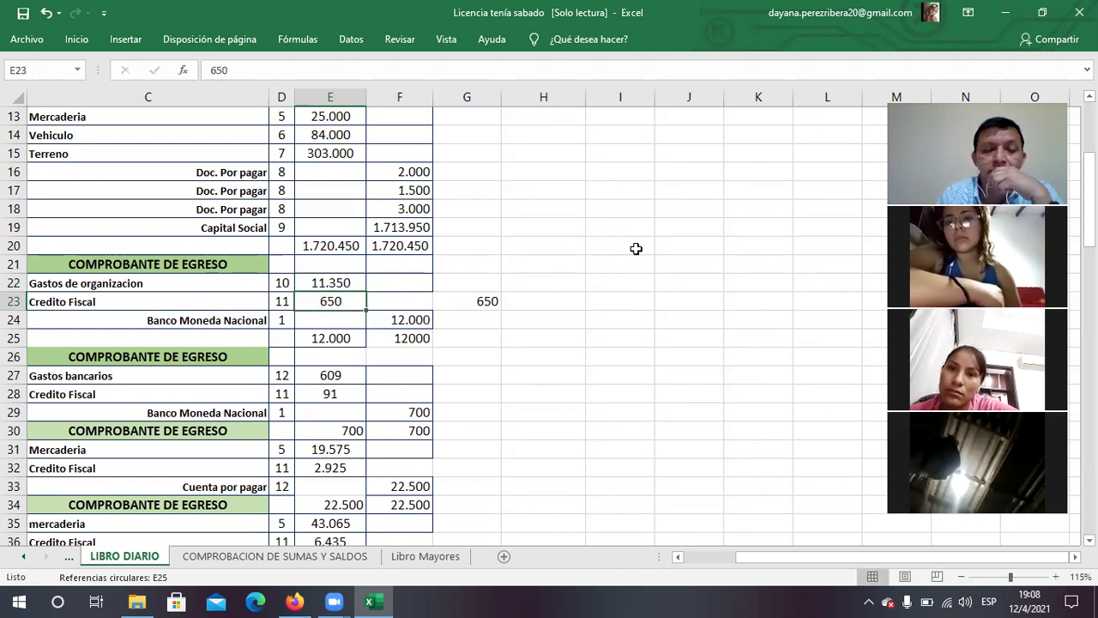
key("Left")
key("Left")
key("Left")
key("Left")
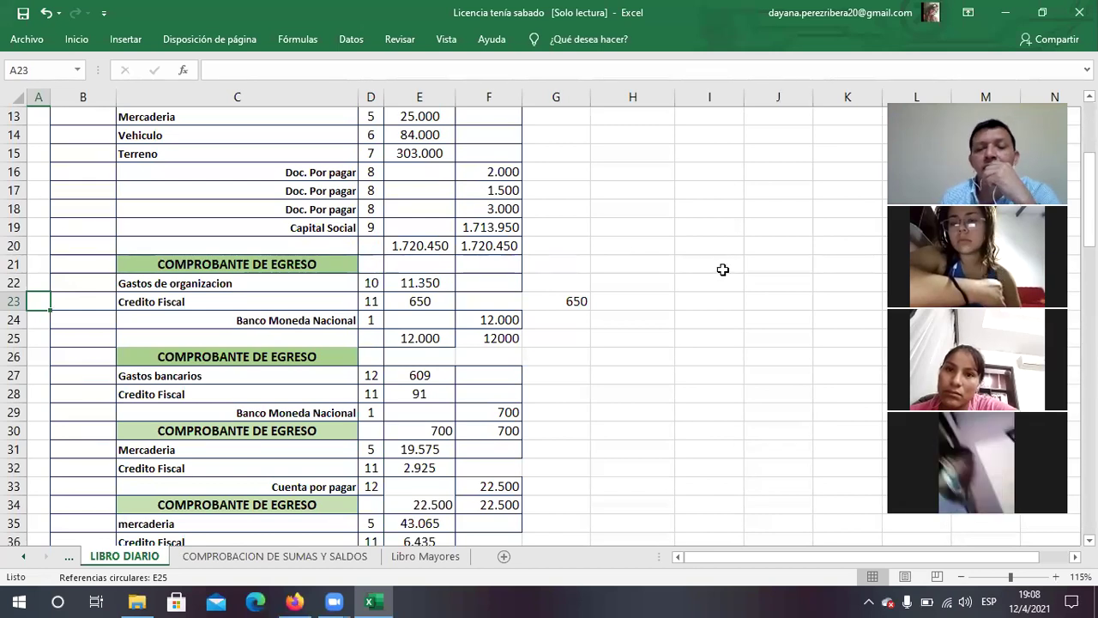
Clear the 5000*13% calculation from cell G23 beside the Credito Fiscal entry
left_click(629, 303)
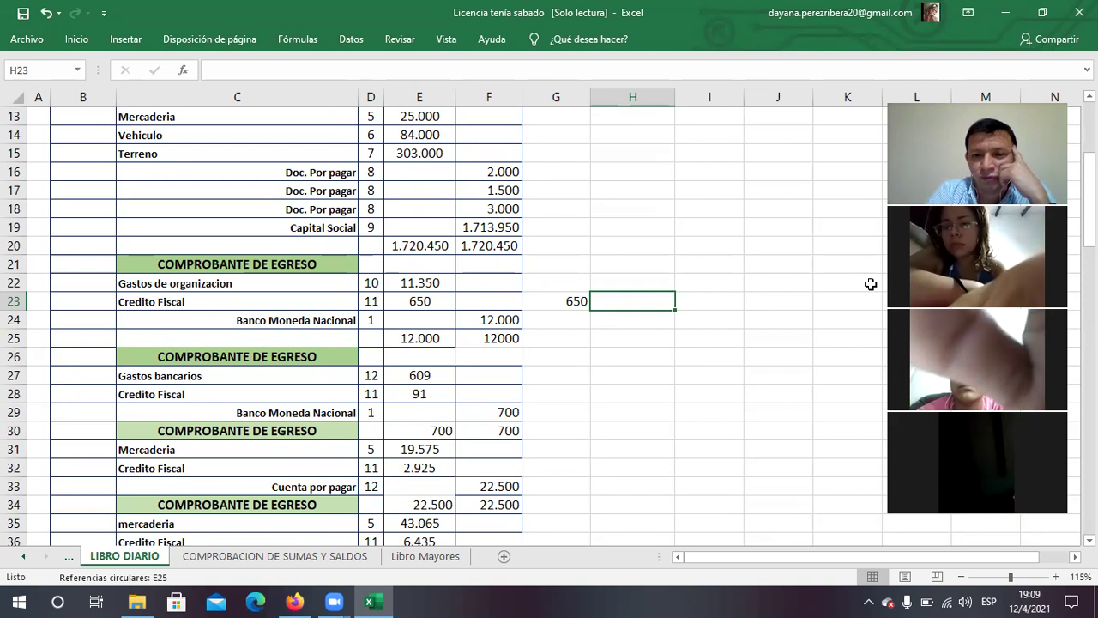
key("Left")
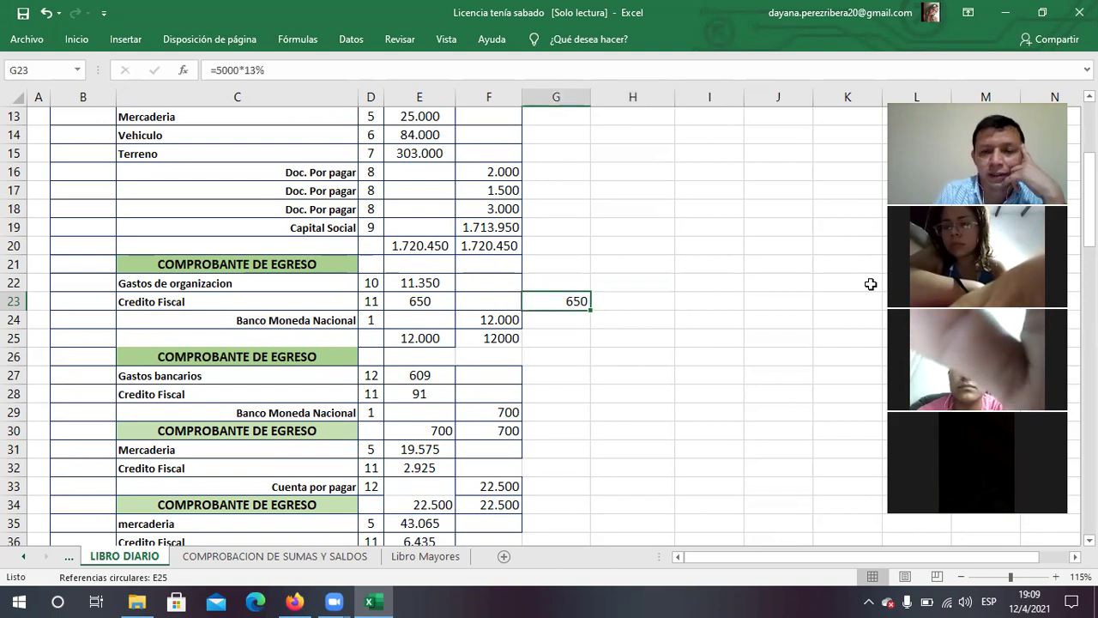
key("BackSpace")
key("Right")
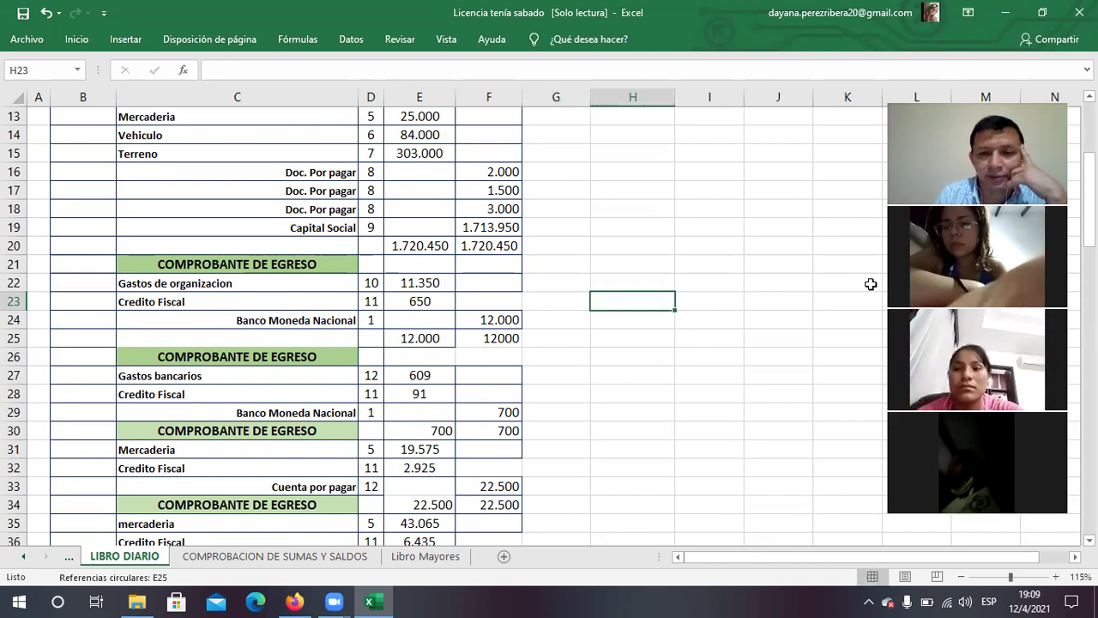
key("Left")
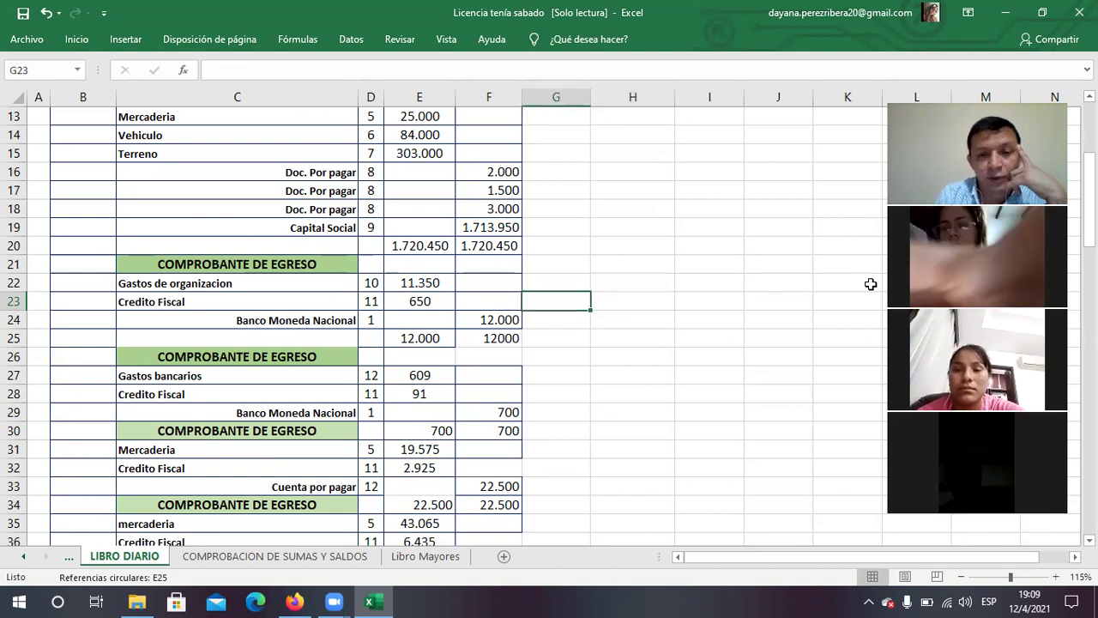
Calculate +12000*70% in cell G23 beside the Credito Fiscal entry
type("+")
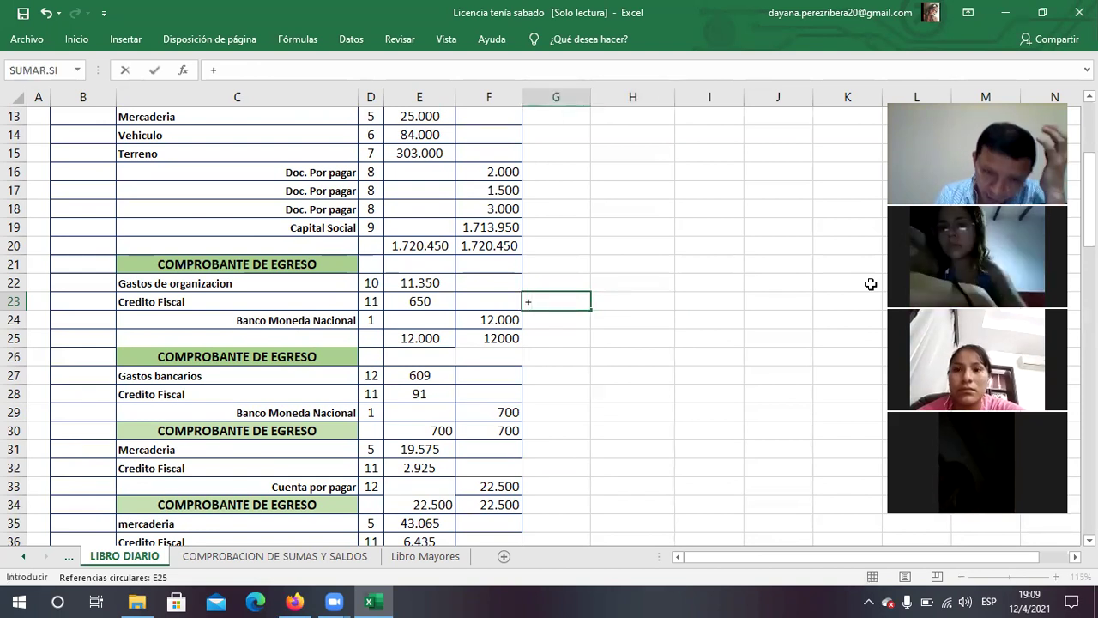
type("12")
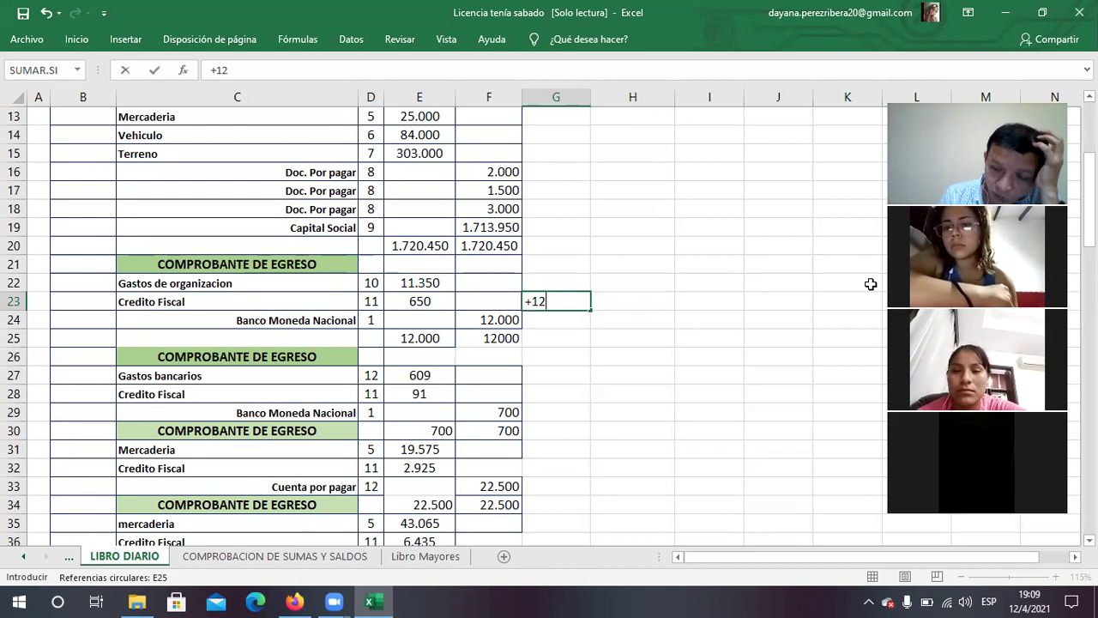
type("000")
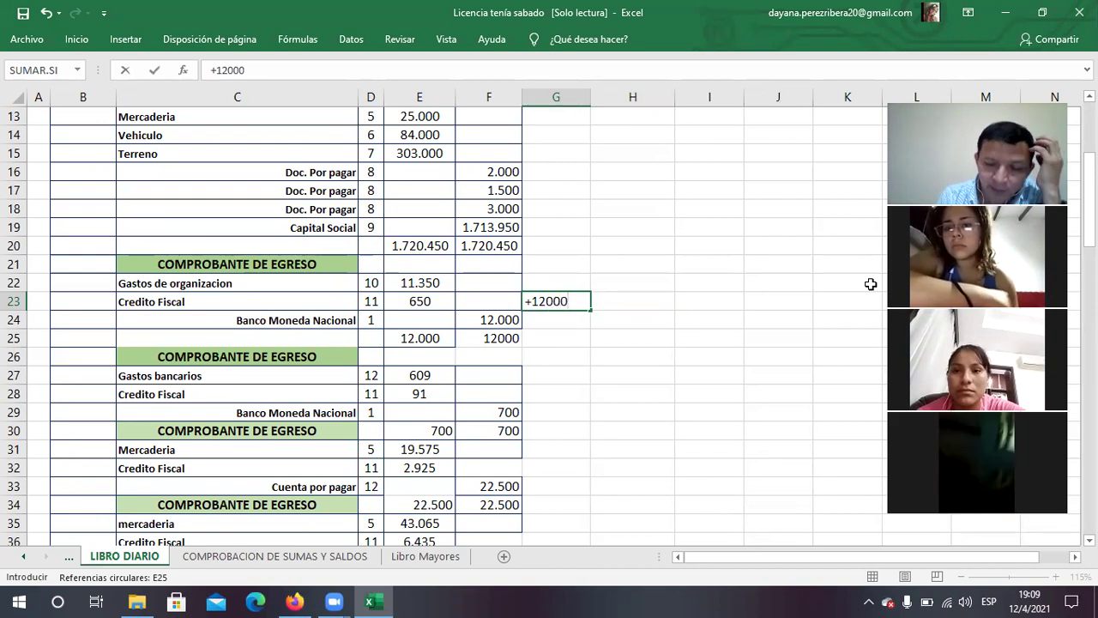
type("*87")
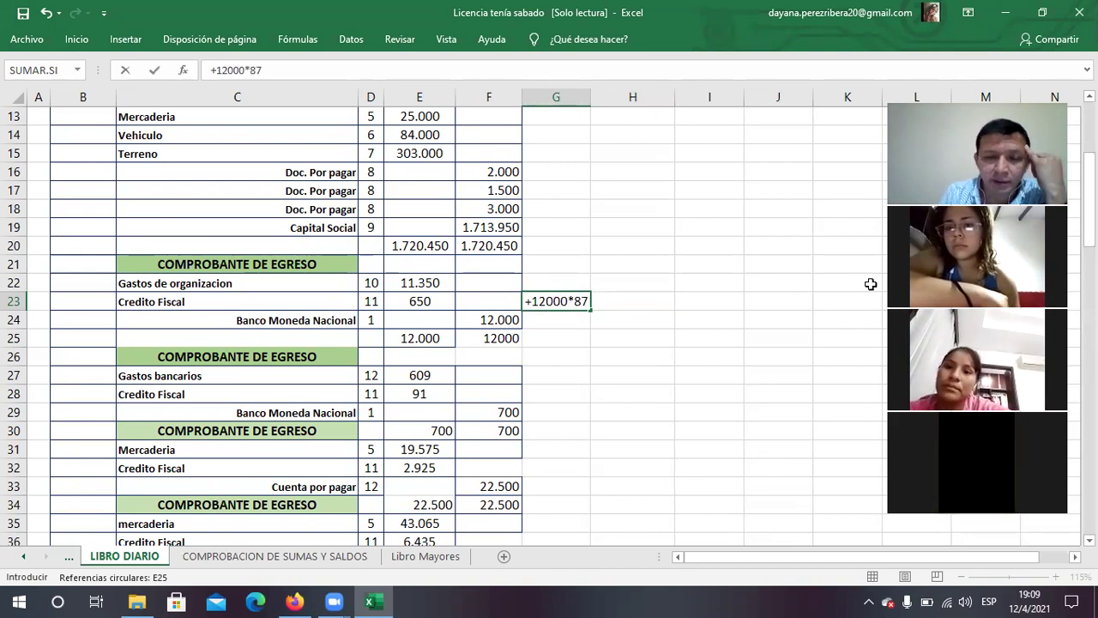
key("BackSpace")
key("BackSpace")
type("70")
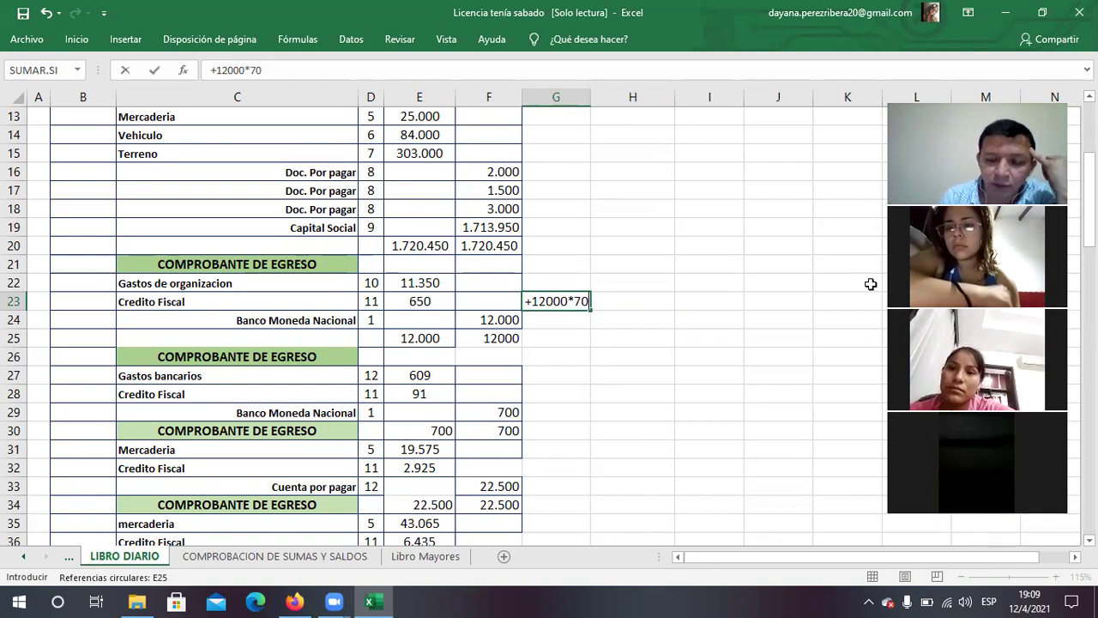
type("&")
key("BackSpace")
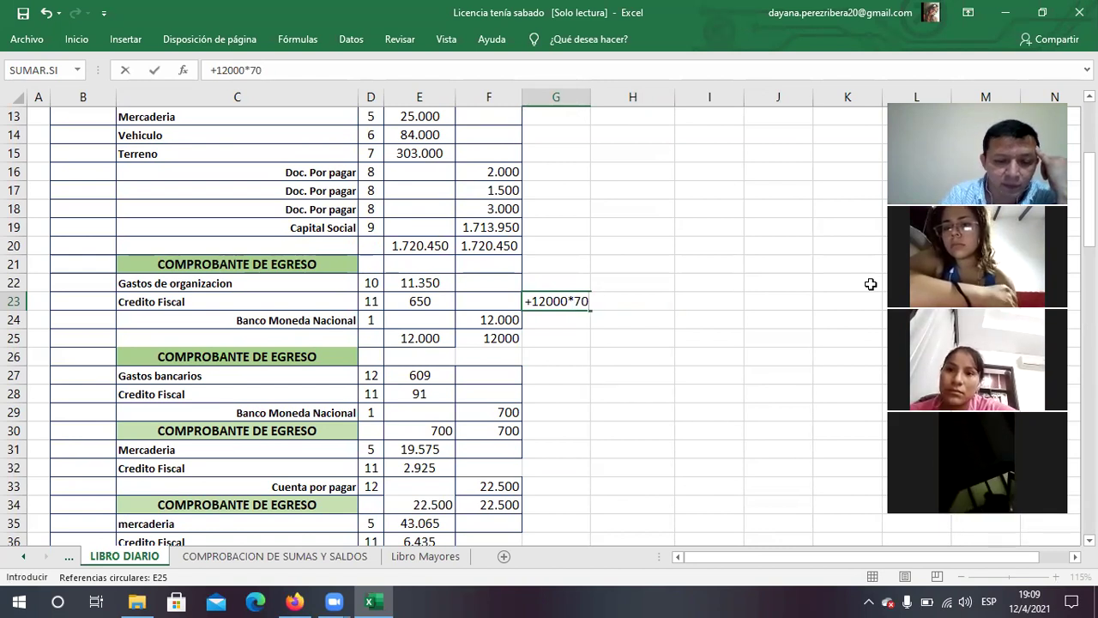
type("%")
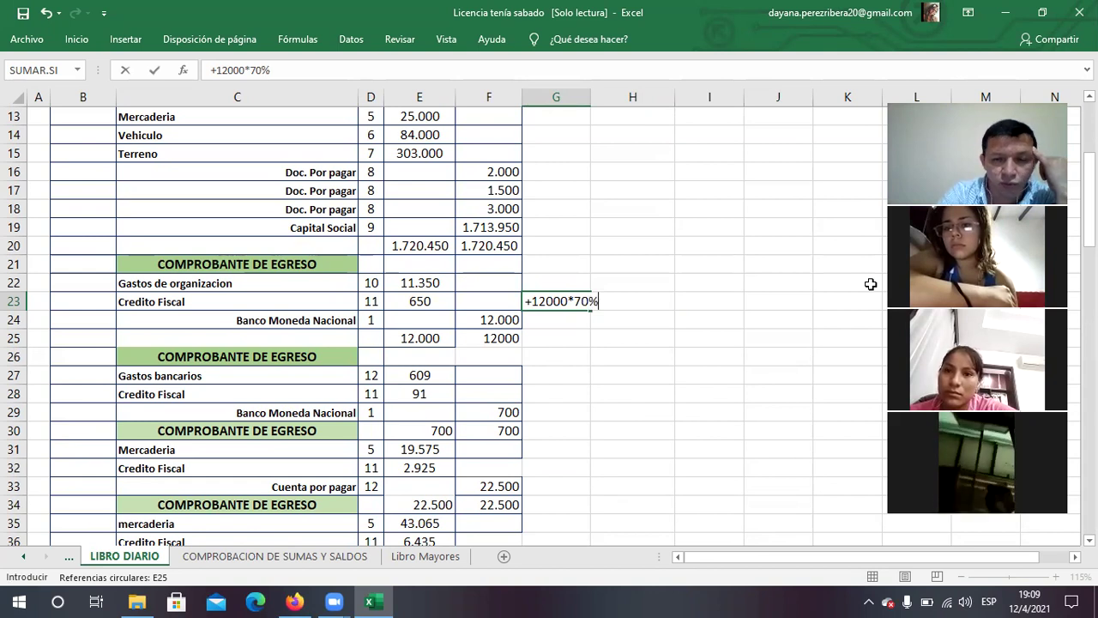
key("Return")
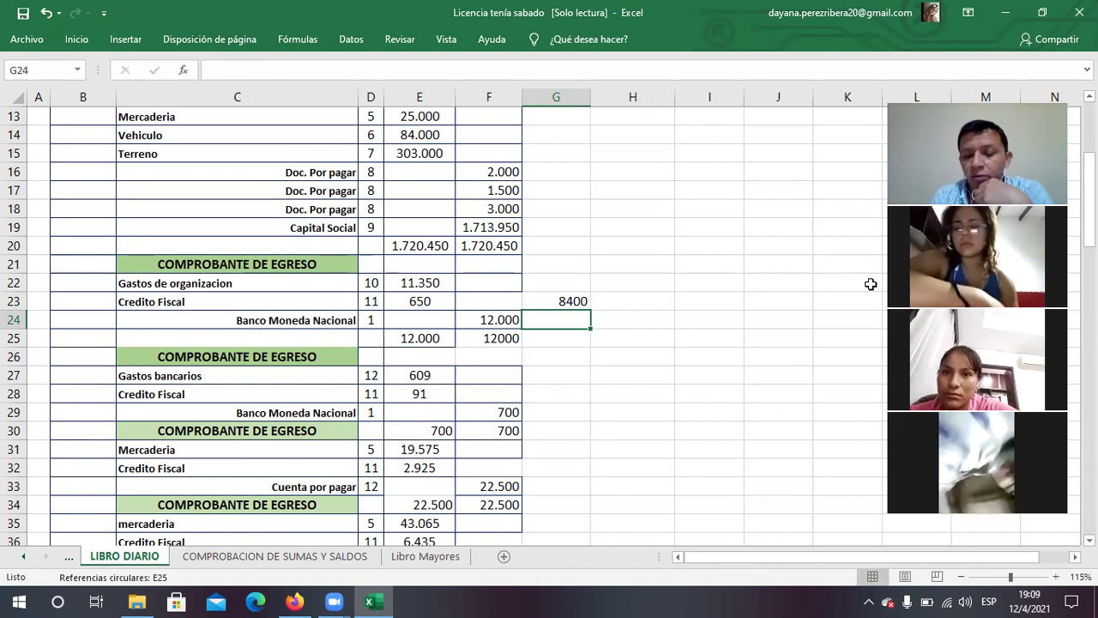
Calculate 13% of that base amount in H23 with the formula +G23*13%
key("Right")
key("Up")
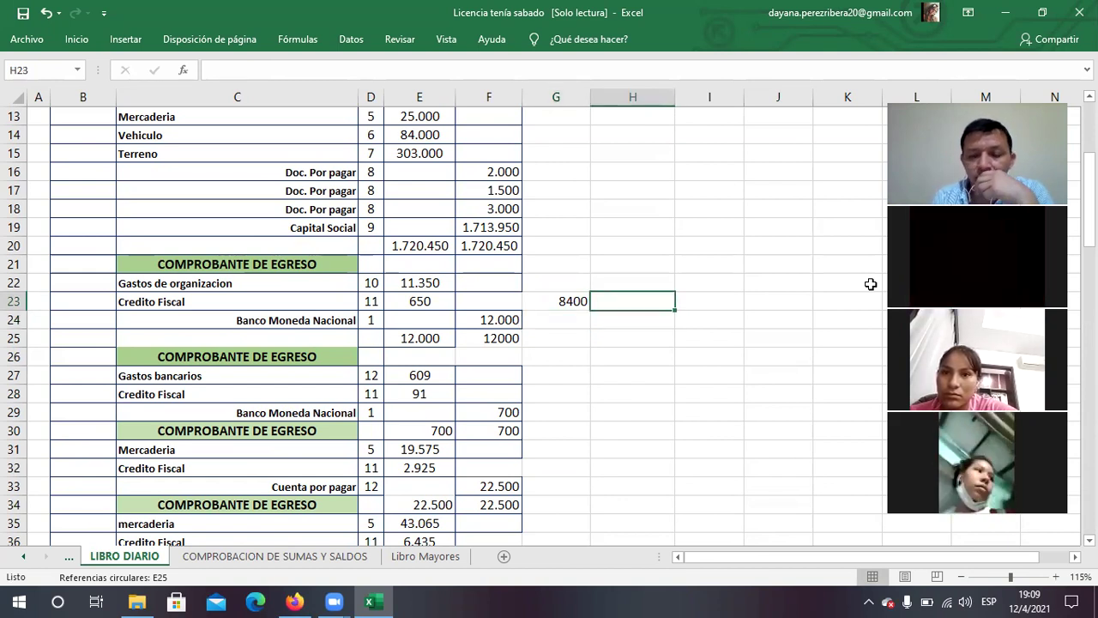
type("+")
key("Left")
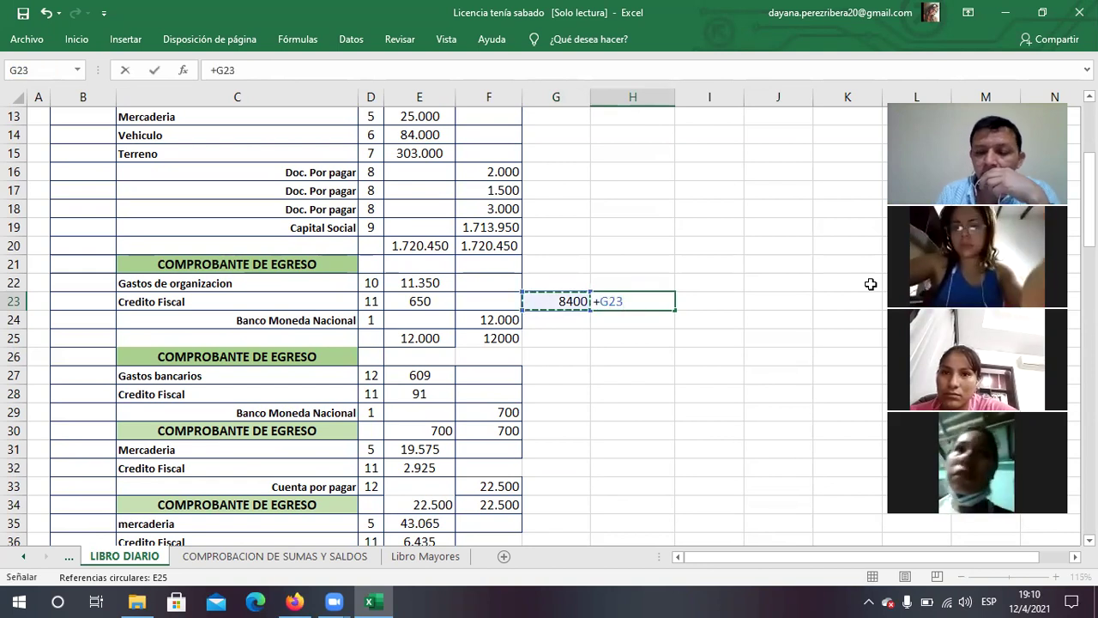
type("*13")
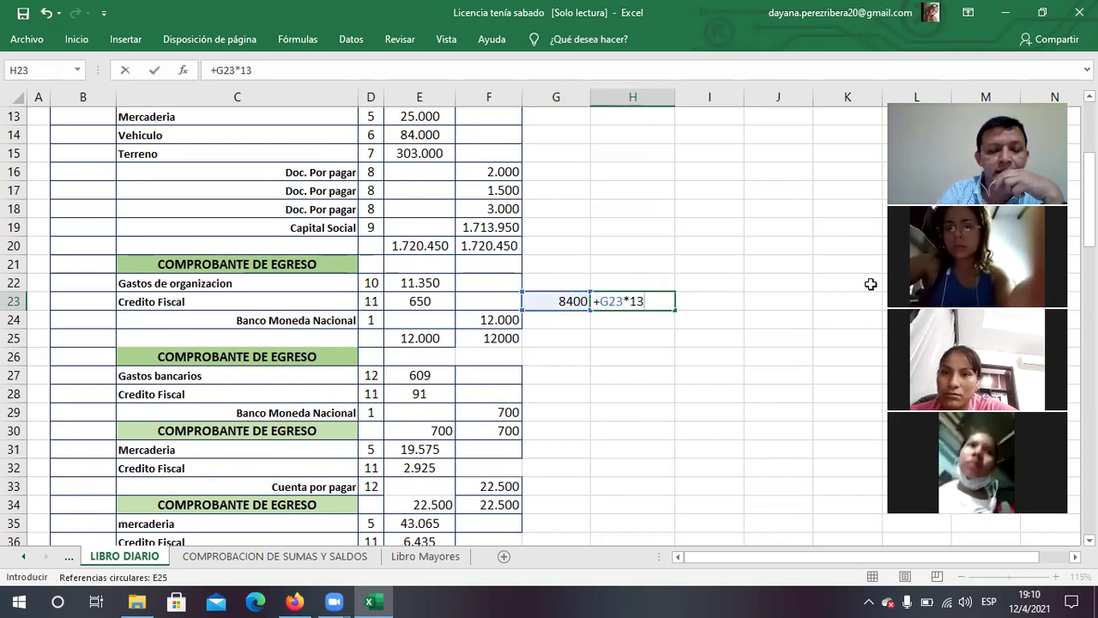
type("%")
key("Return")
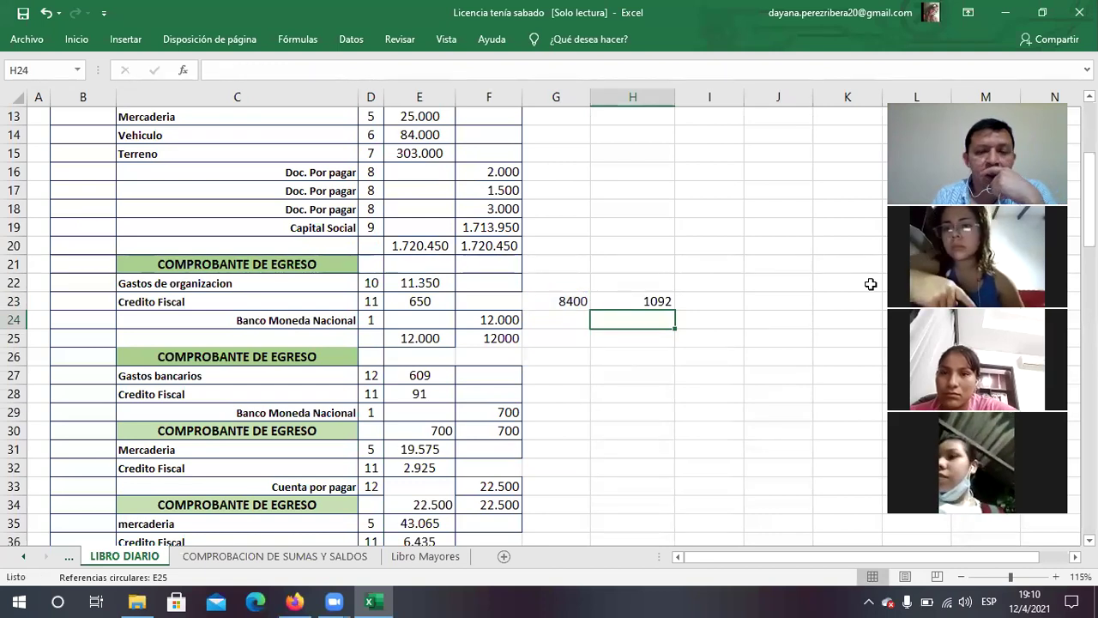
Enter the total payment of 12000 in I24, beside the Banco Moneda Nacional entry
key("Up")
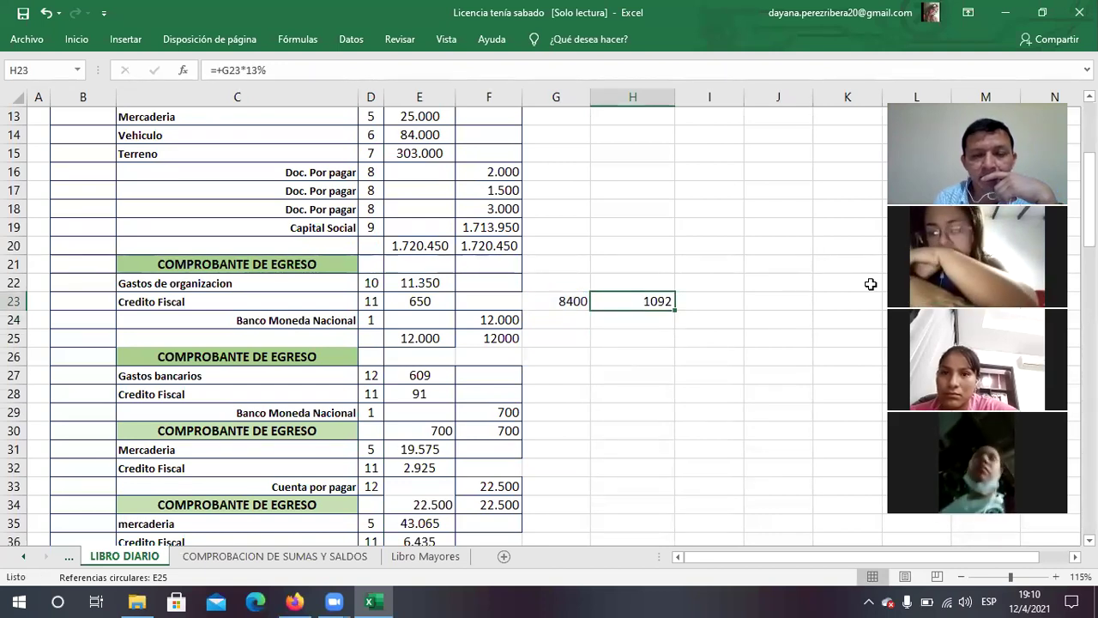
key("Right")
key("Down")
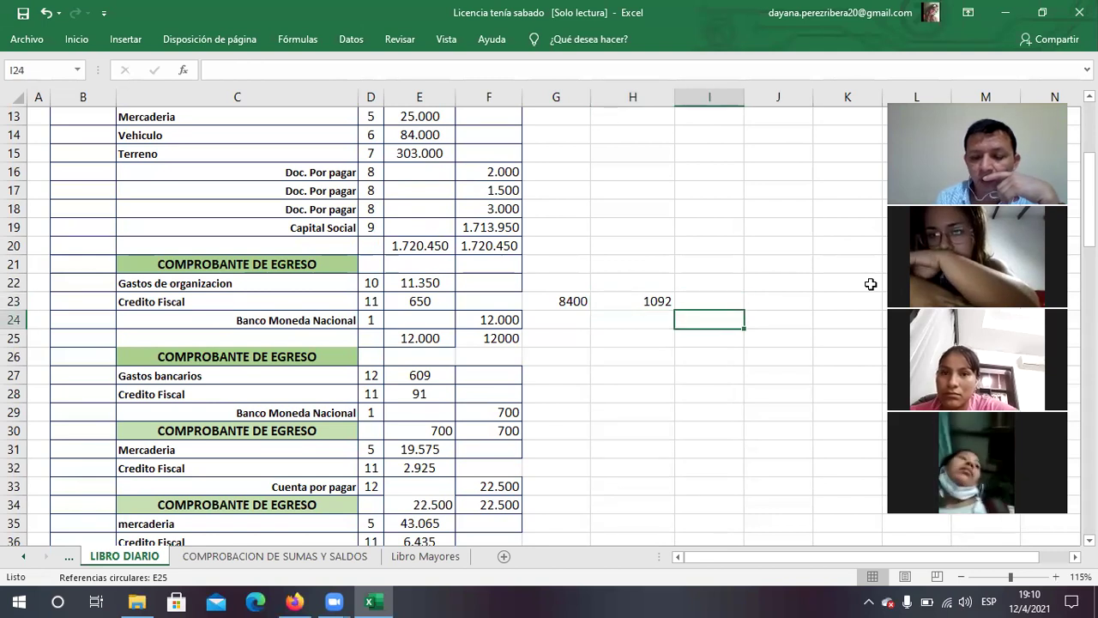
type("12000")
key("Return")
Calculate the alternative Gastos de organizacion amount in H22 with the formula +I24-H23
key("Up")
key("Up")
key("Up")
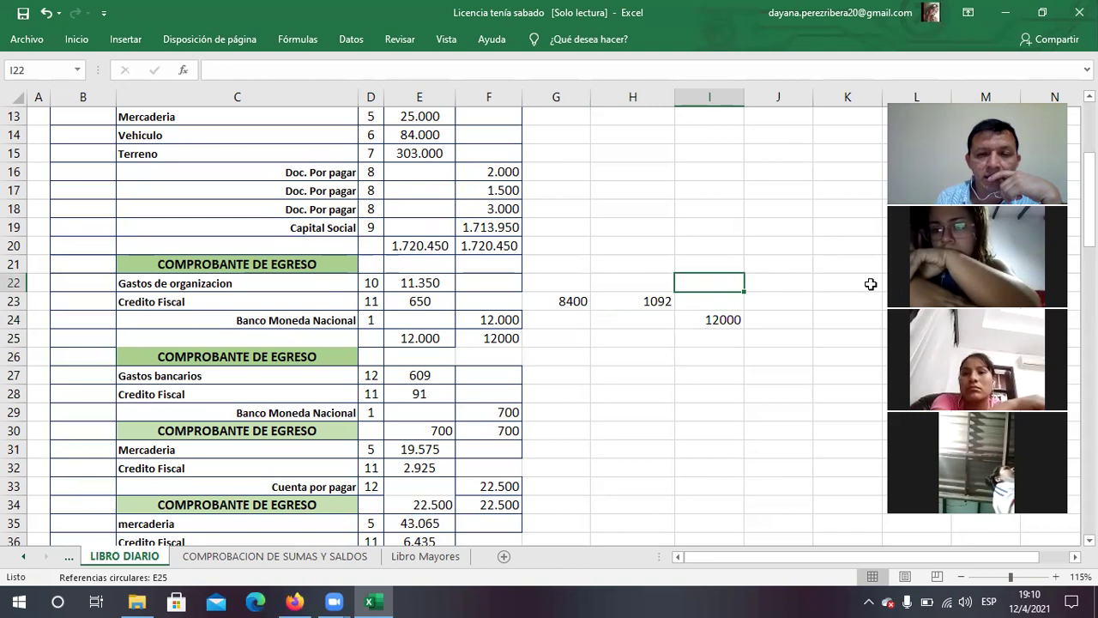
key("Left")
type("+")
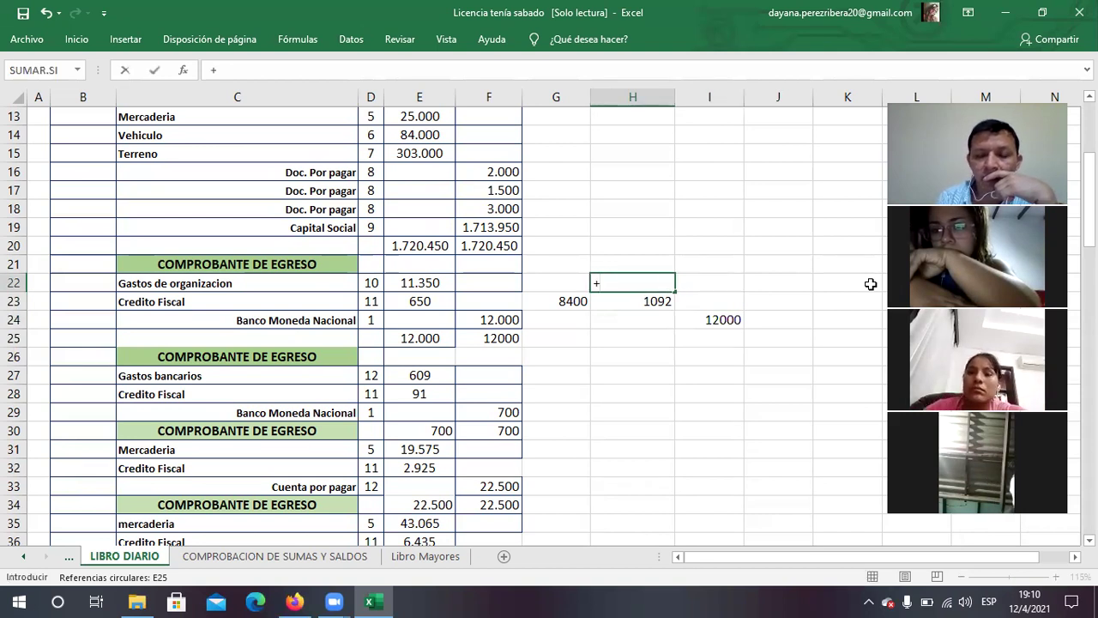
key("Down")
key("Right")
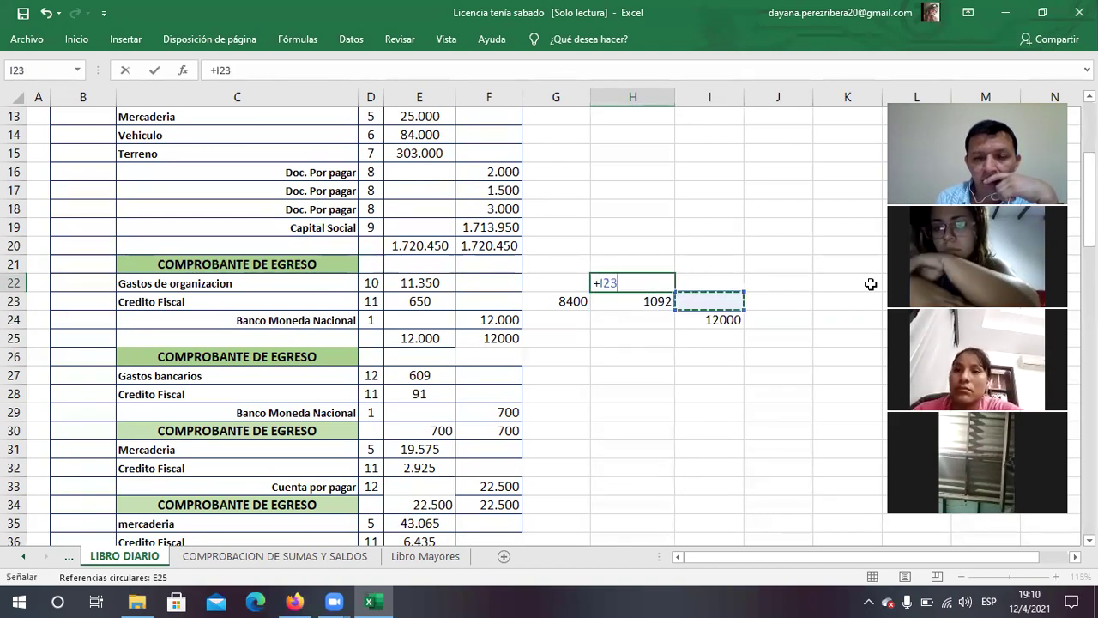
key("Down")
type("-")
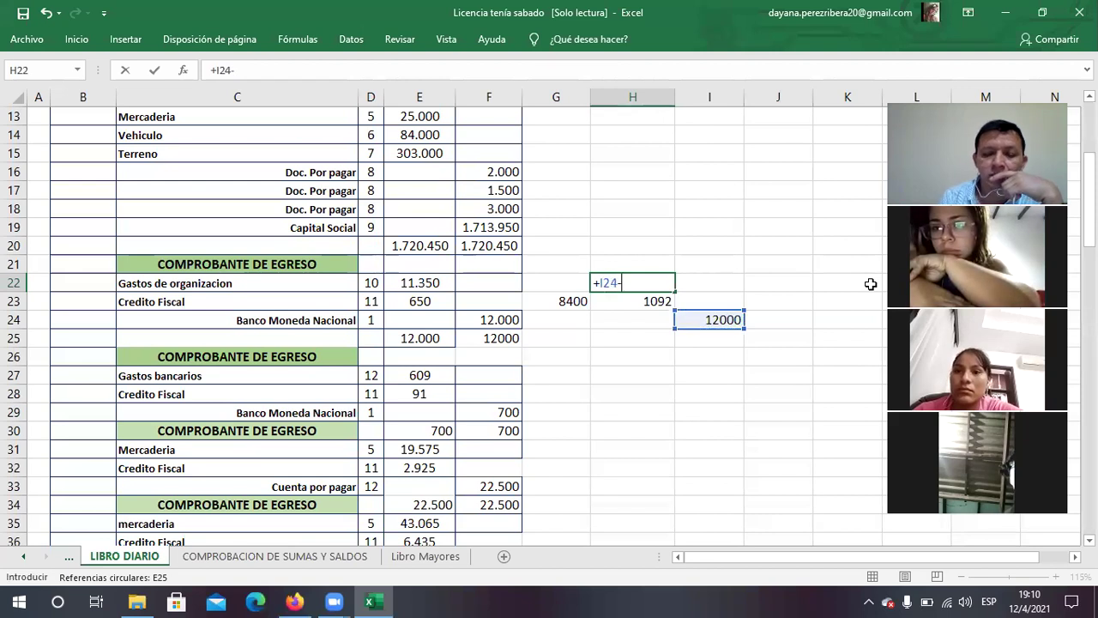
key("Up")
key("Down")
key("Down")
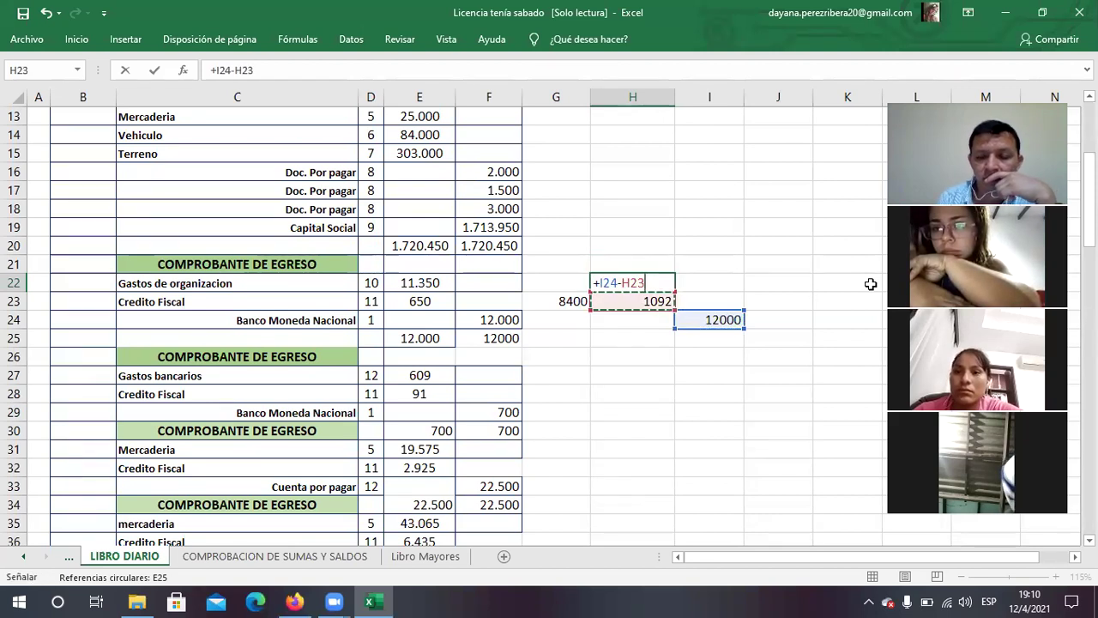
key("Return")
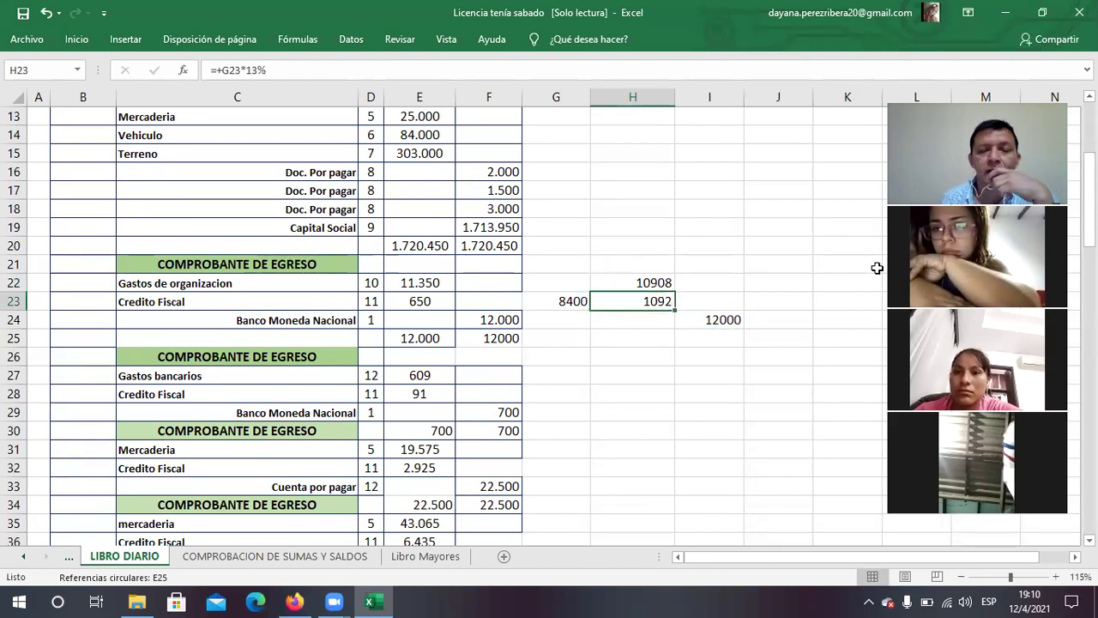
Total the trial debit column in H25 with =SUMA(H22:H24) and copy the formula across to I25
left_click(664, 340)
left_click(75, 39)
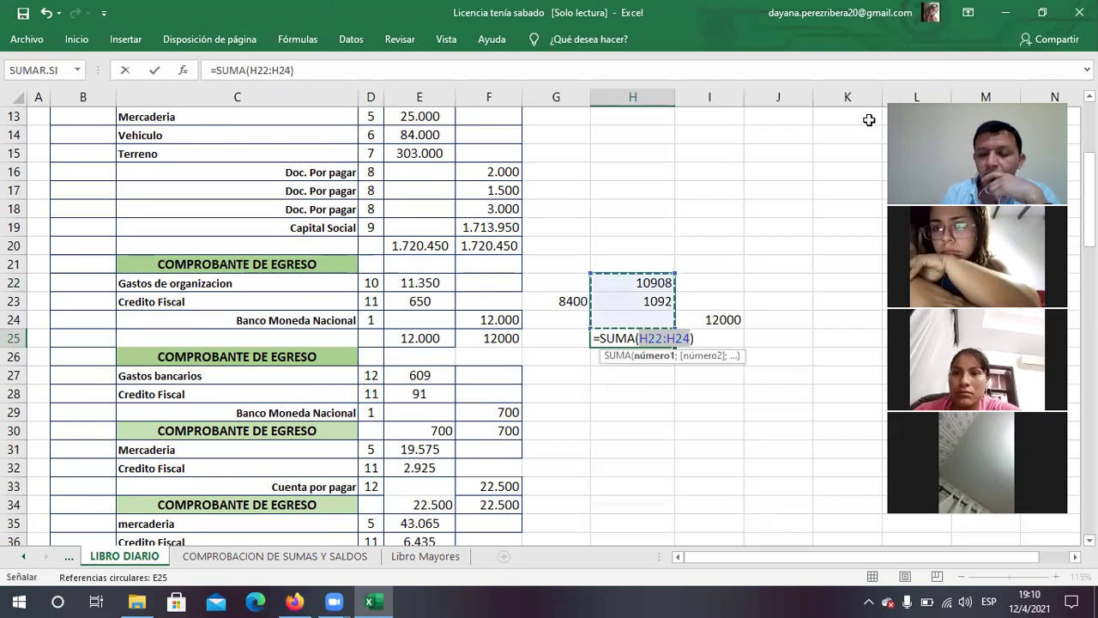
key("Return")
left_click(645, 333)
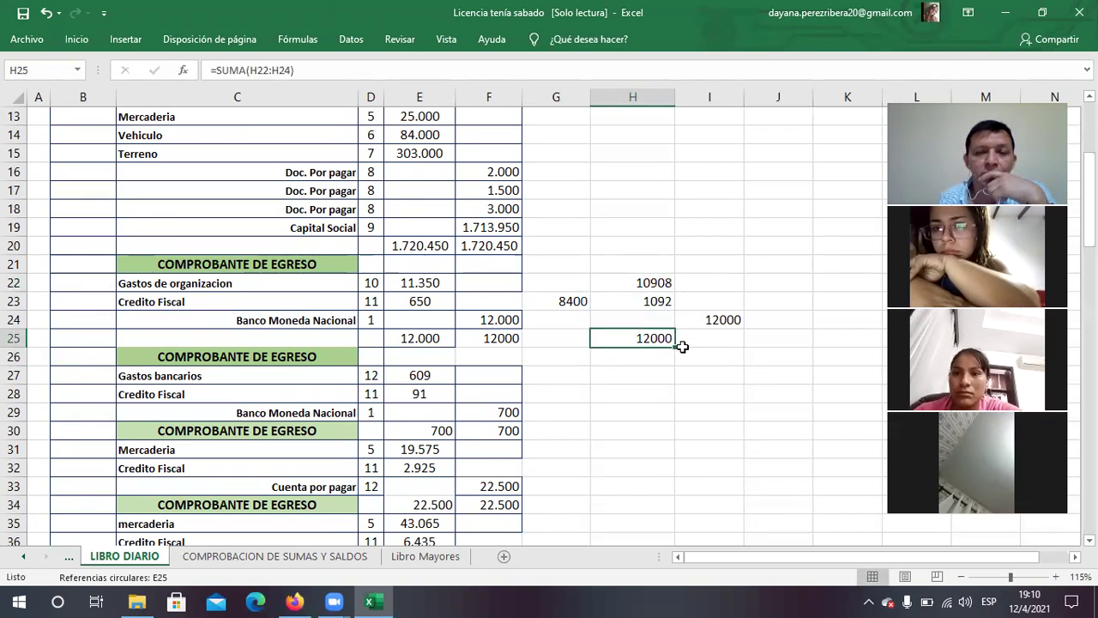
left_click_drag(675, 347, 725, 344)
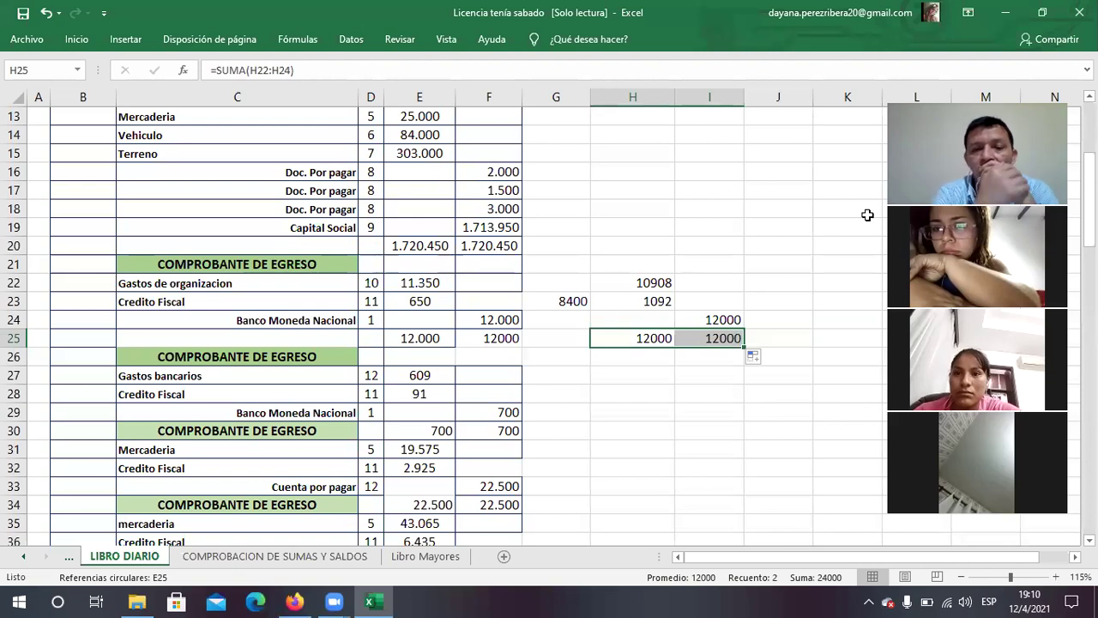
Inspect the 12000*70% formula in G23, and delete the trial entry from cells G21 to I25
left_click(567, 317)
left_click(571, 301)
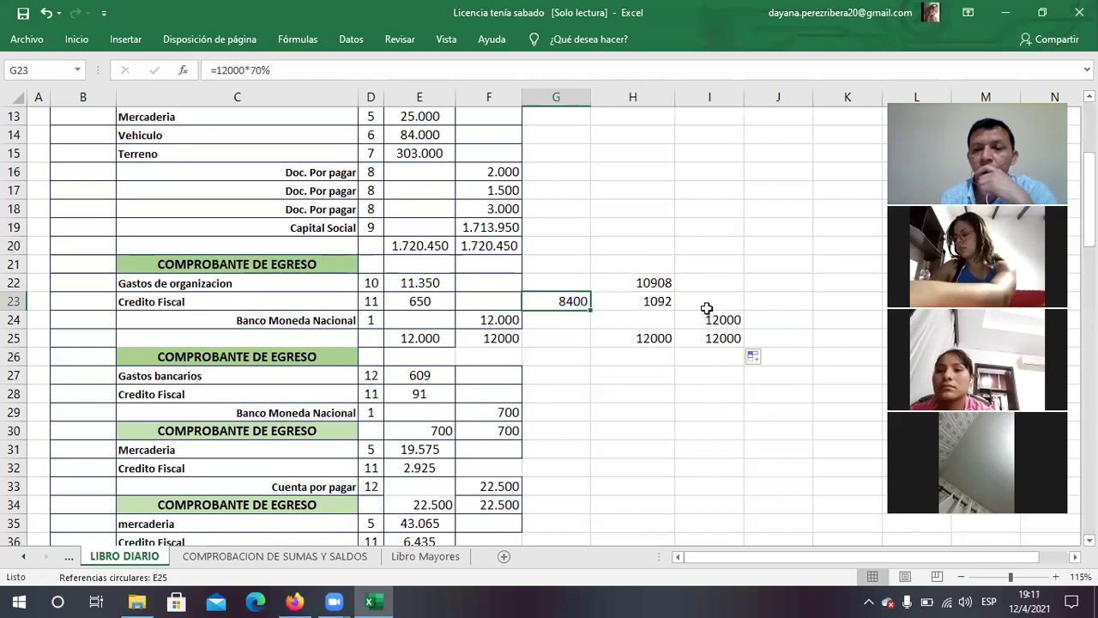
left_click_drag(559, 267, 726, 340)
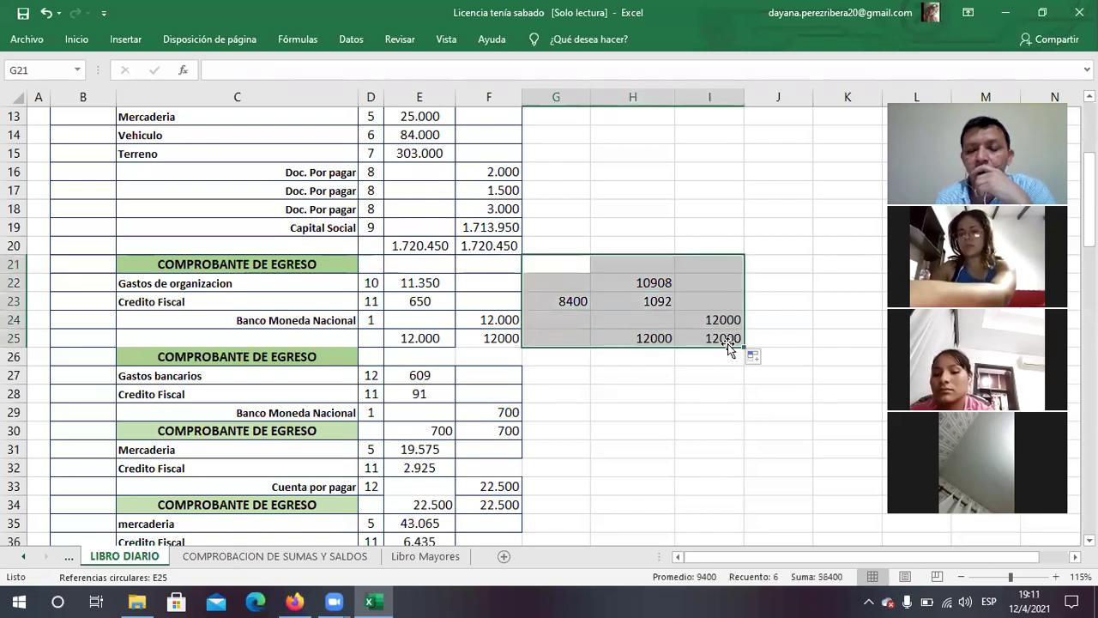
key("Delete")
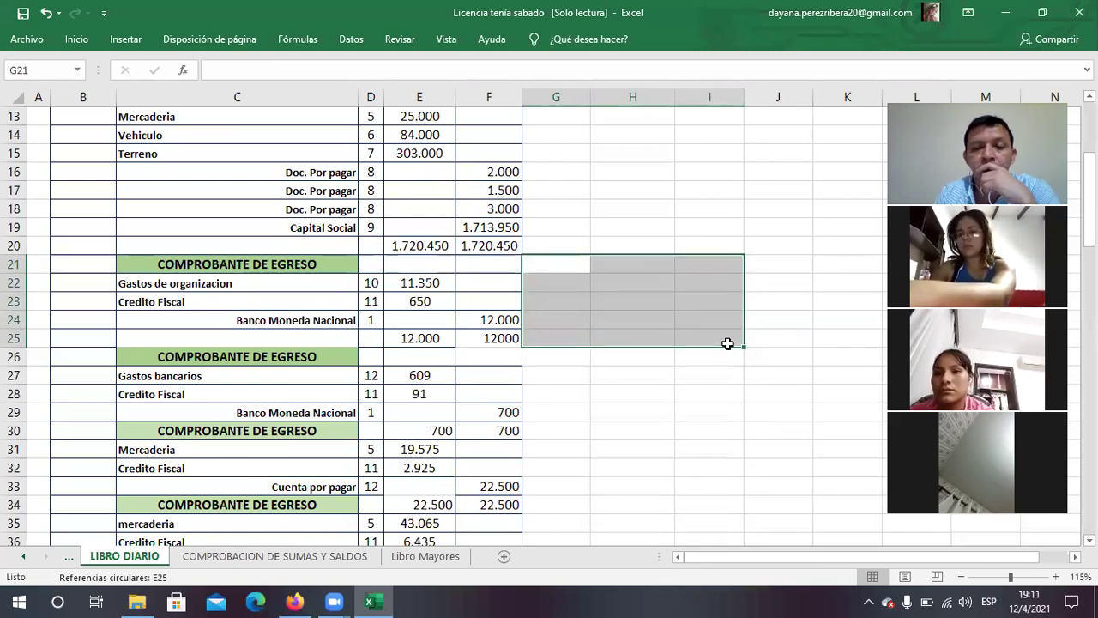
key("Down")
key("Down")
key("Down")
key("Down")
key("Down")
key("Down")
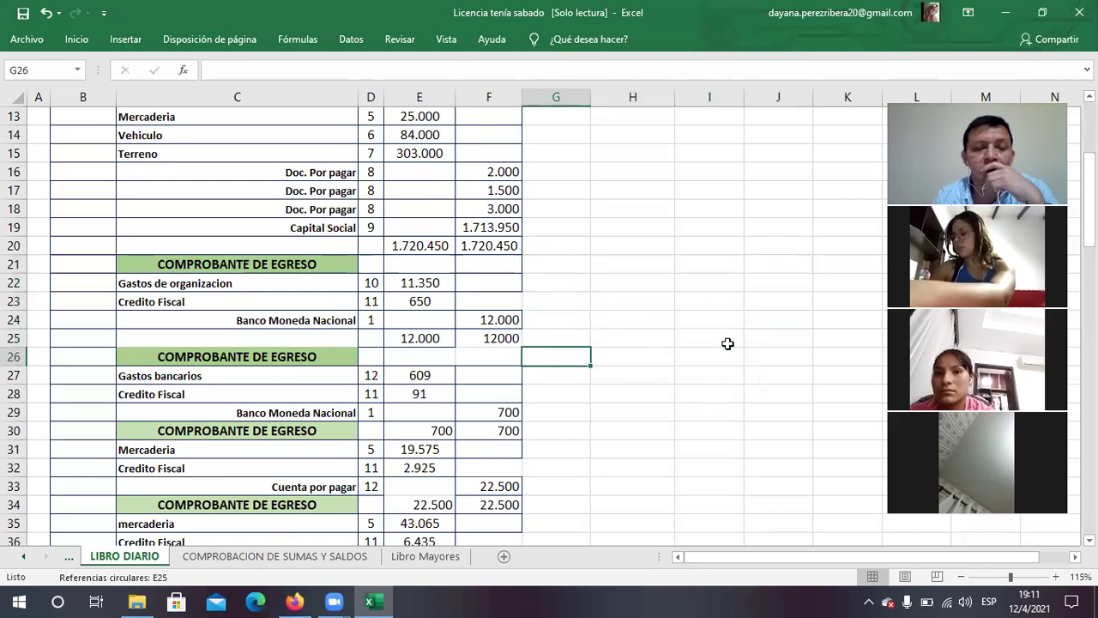
key("Down")
key("Down")
key("Down")
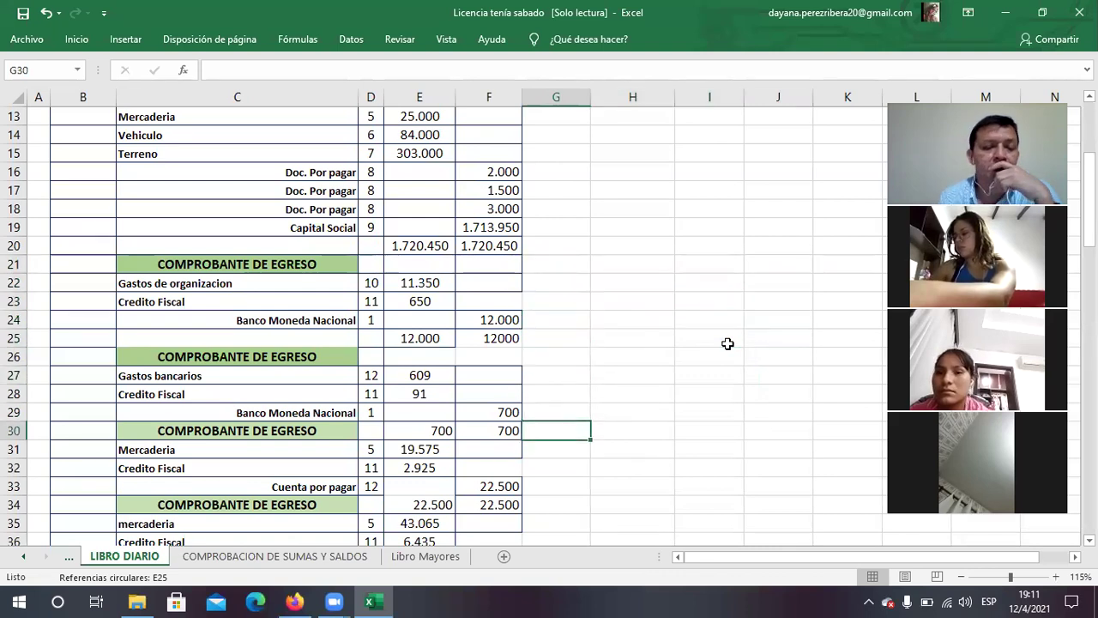
Switch to the accounting case PDF in Firefox and read the transactions from 1 to 31 de agosto
left_click(295, 601)
scroll(548, 302, "down", 3)
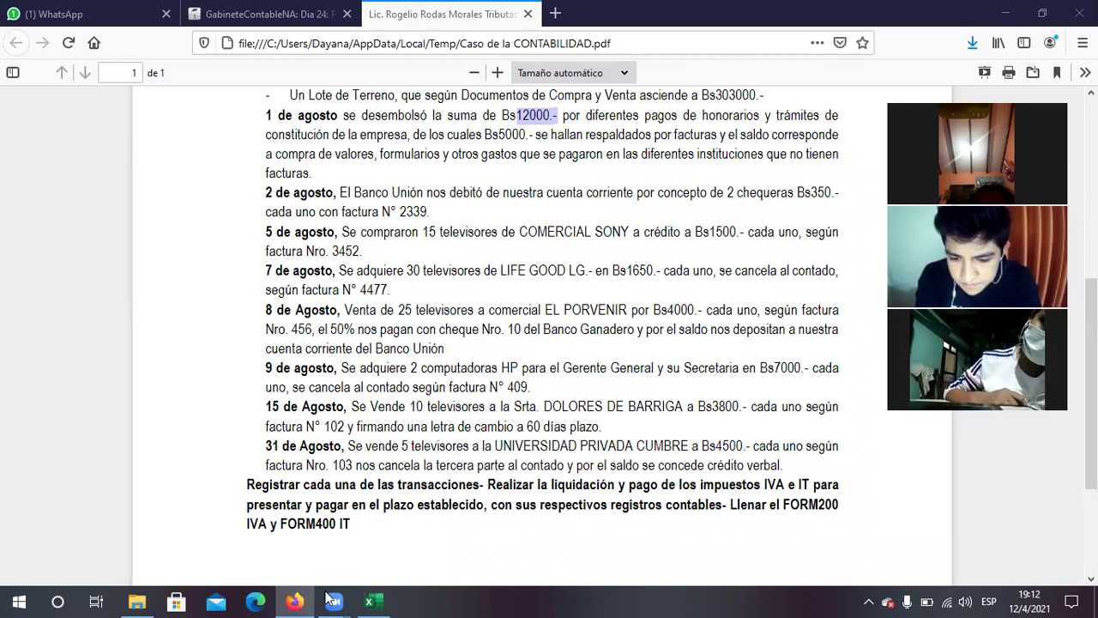
Return to the Excel workbook and examine the remaining Libro Diario vouchers down to the last COMPROBANTE DE INGRESO
left_click(369, 602)
scroll(635, 429, "down", 6)
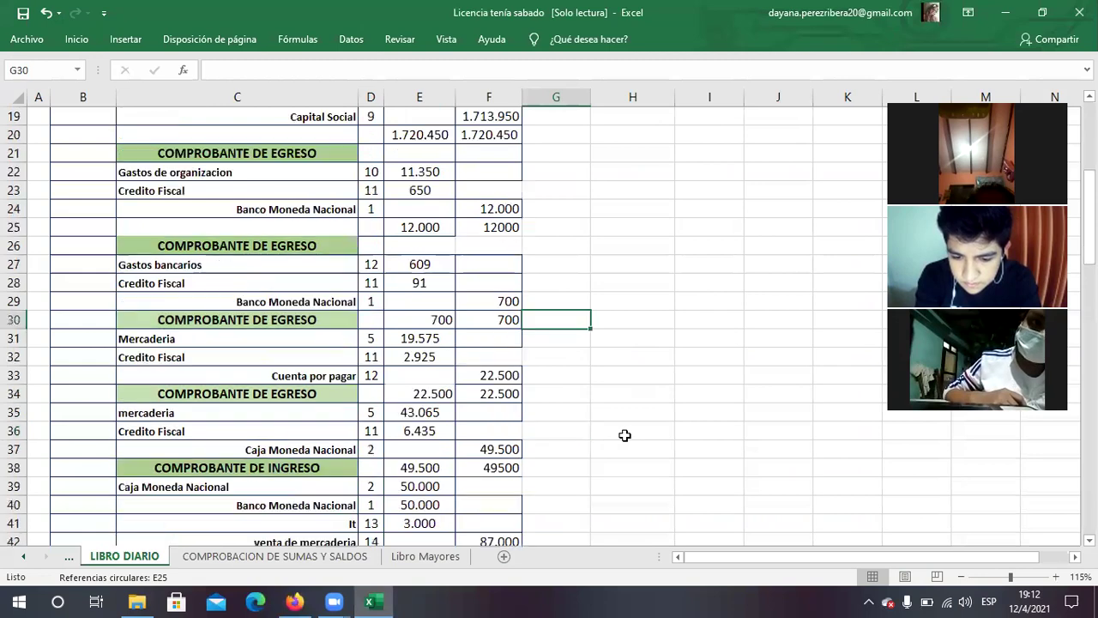
scroll(454, 431, "down", 5)
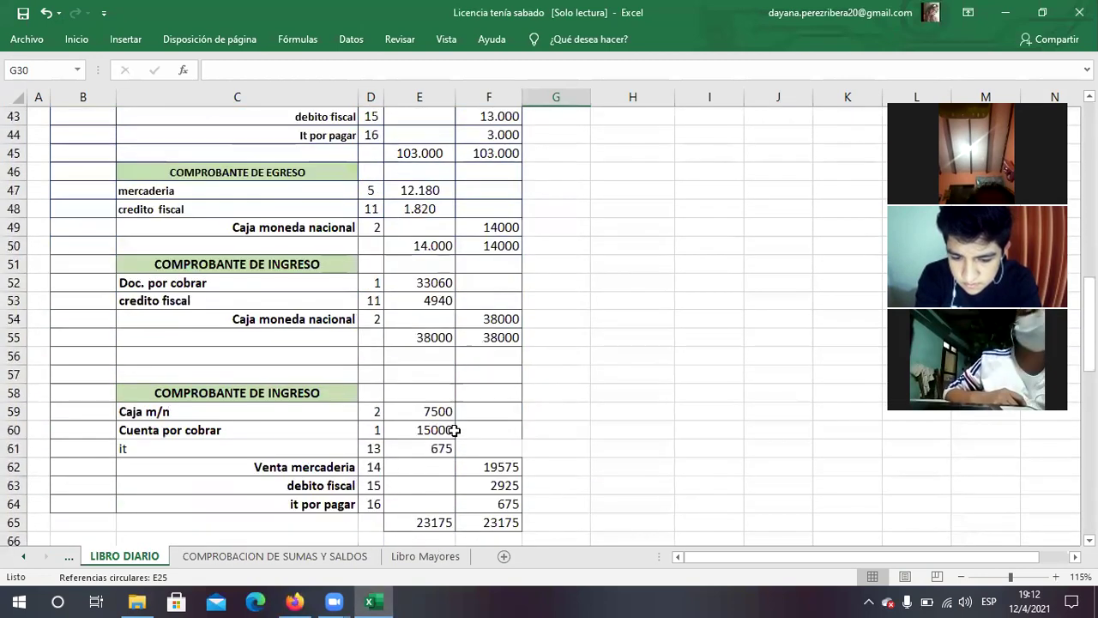
Inspect the Caja m/n amount in the last COMPROBANTE DE INGRESO and consult the 31 de agosto sale in the case PDF in Firefox
scroll(367, 359, "down", 2)
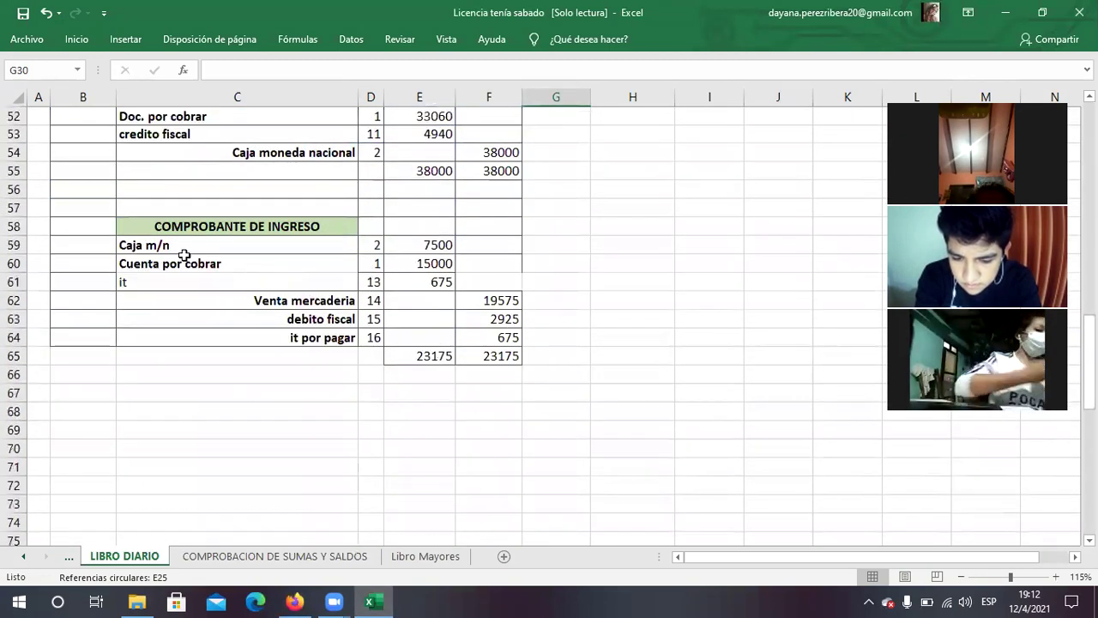
left_click(417, 249)
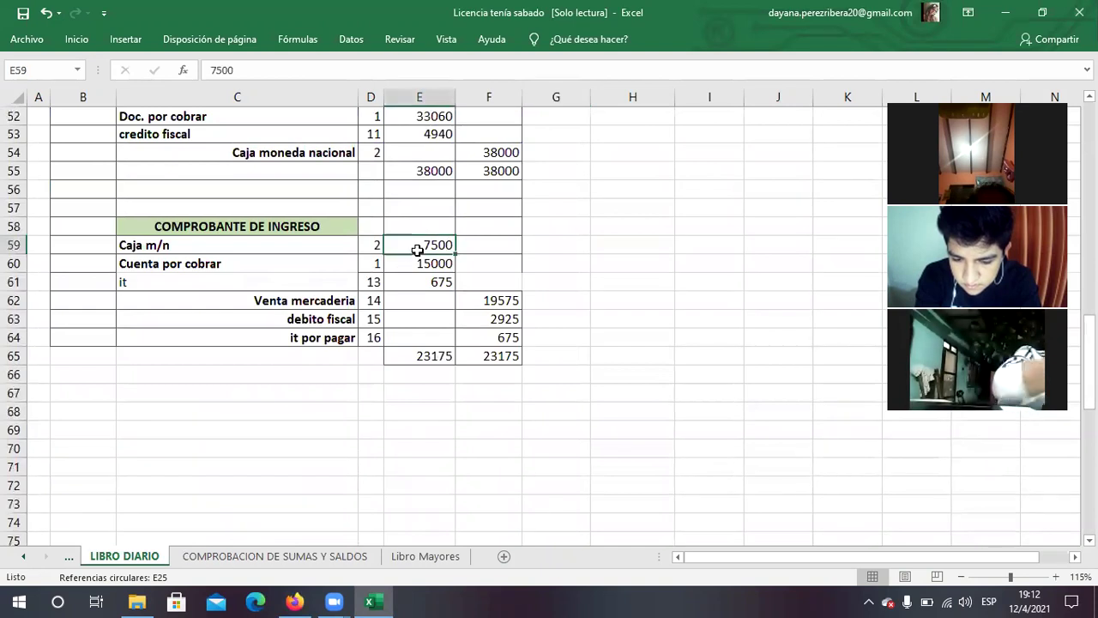
left_click(623, 249)
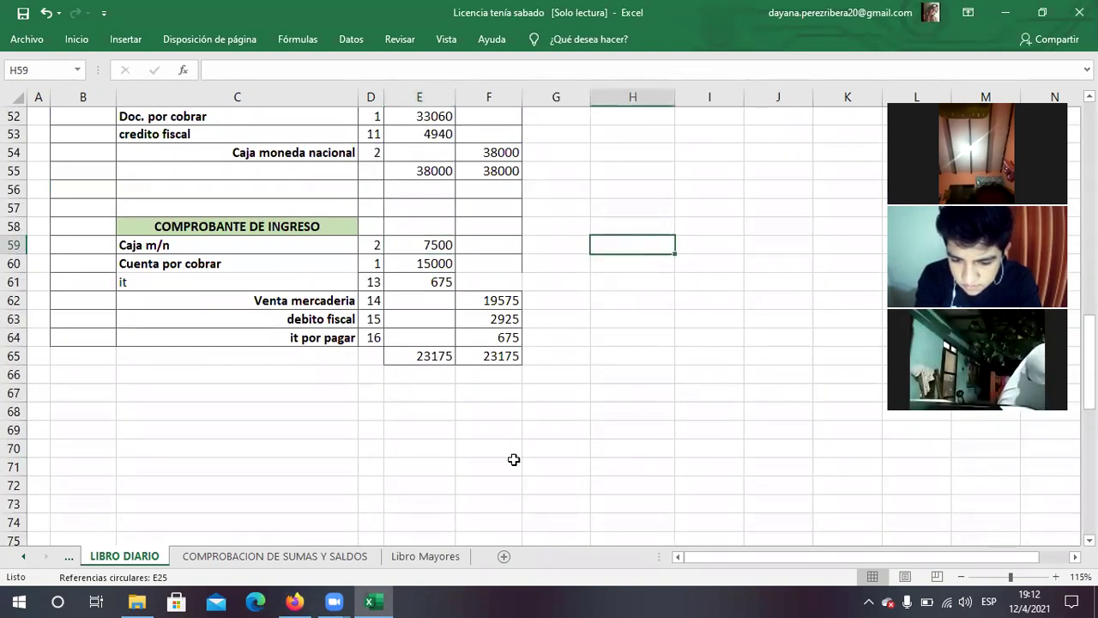
left_click(296, 600)
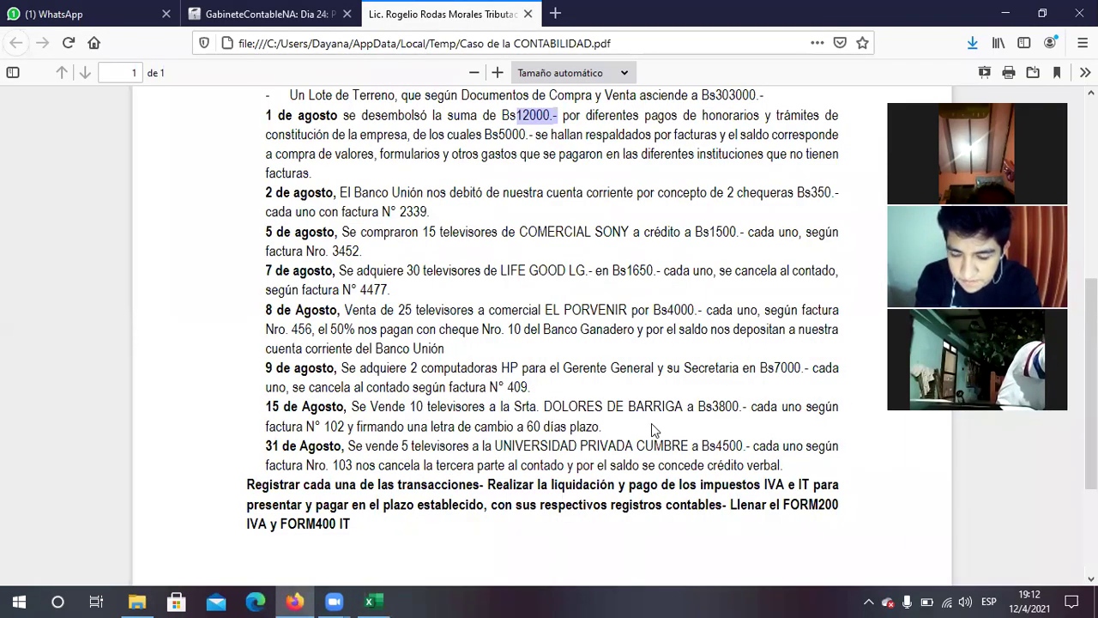
Return to the Excel workbook and calculate the total of the television sale in H59 with +5*4500
left_click(369, 600)
type("+")
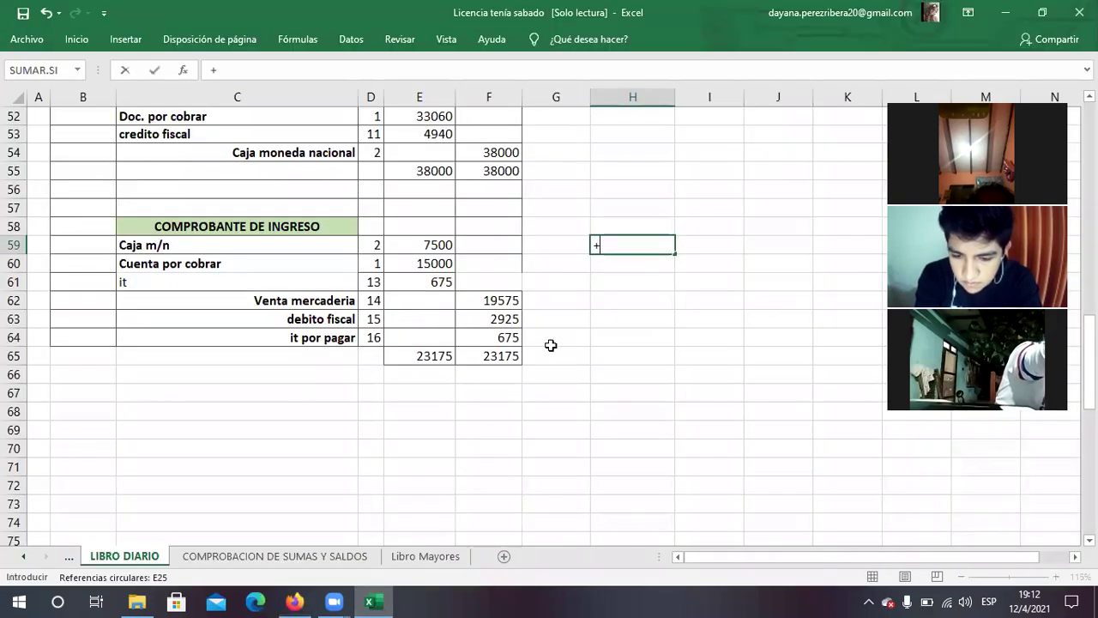
type("5*4500")
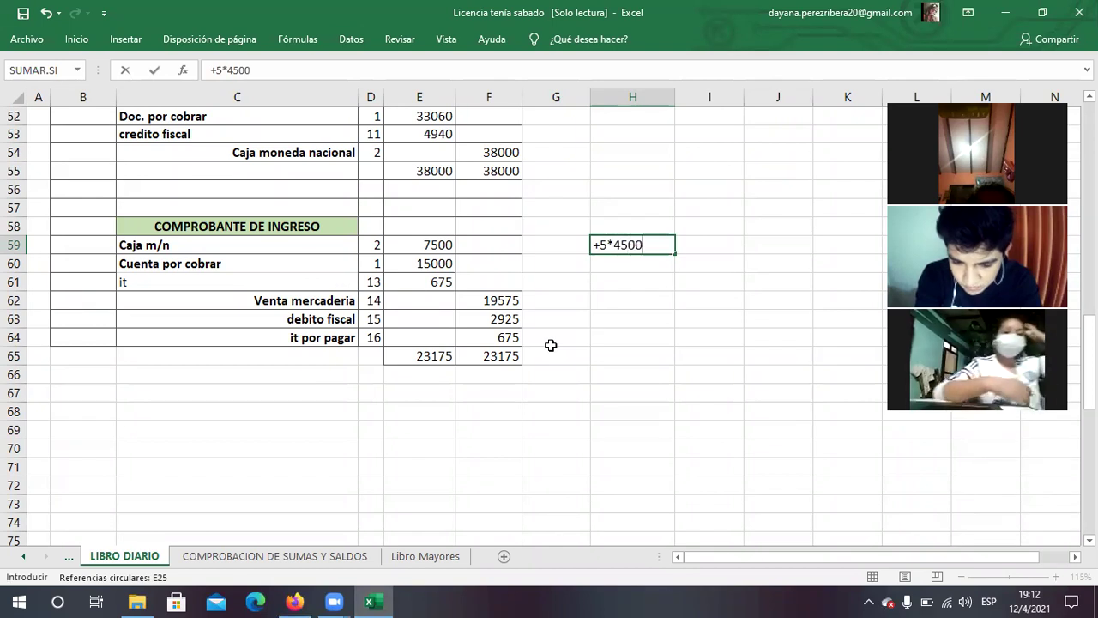
key("Return")
left_click(631, 245)
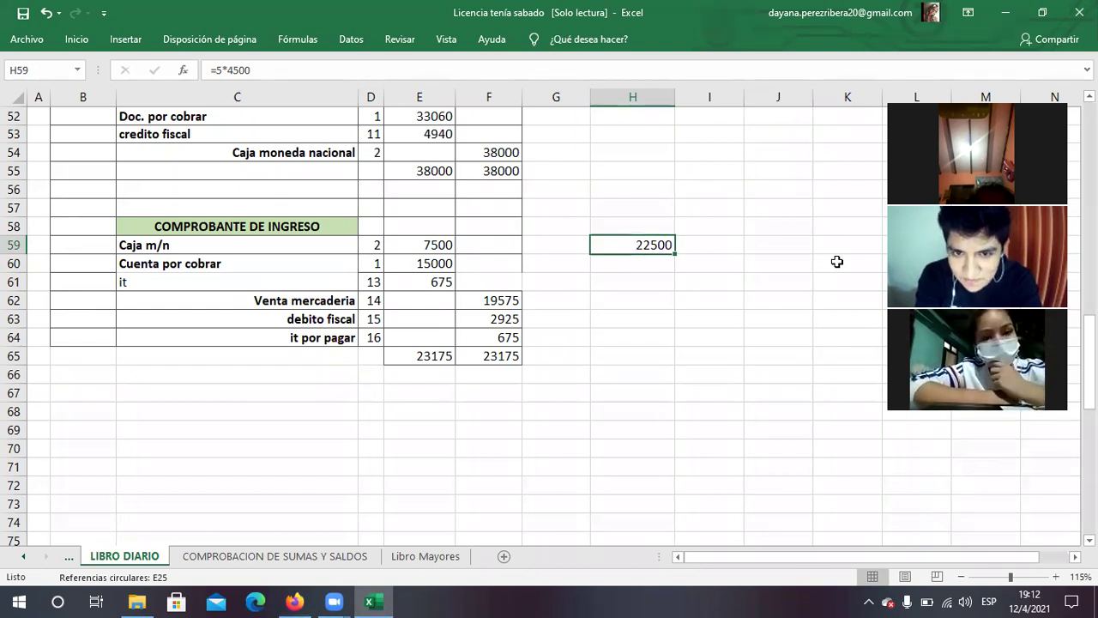
Calculate the third paid in cash in I59 with +H59/3 and compare it with the Caja m/n debit
key("Right")
type("+")
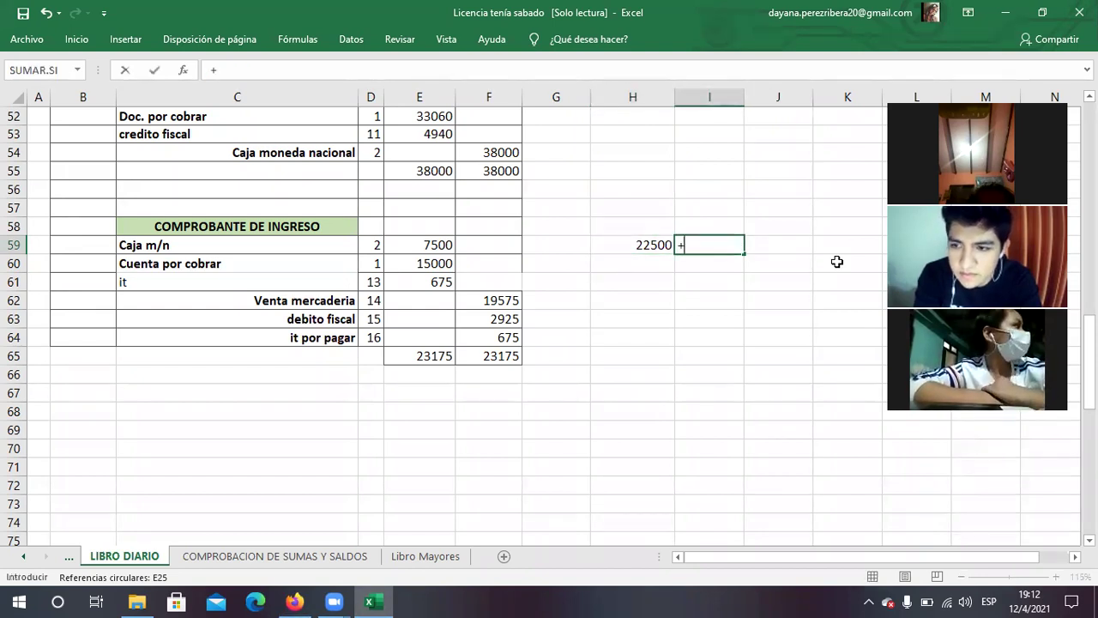
key("Left")
type("/")
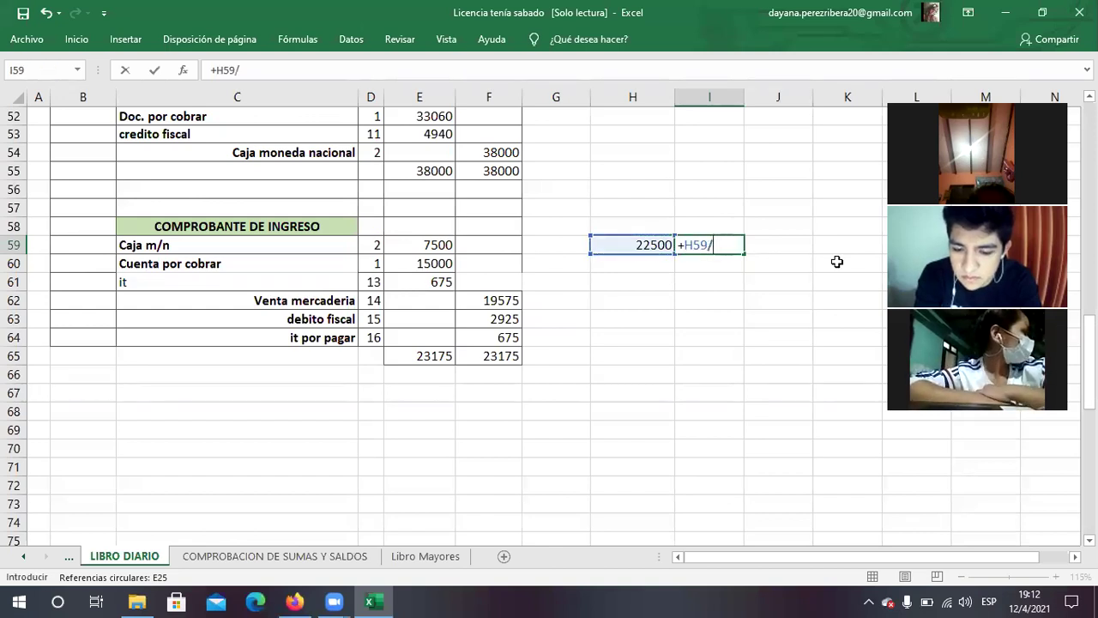
type("3")
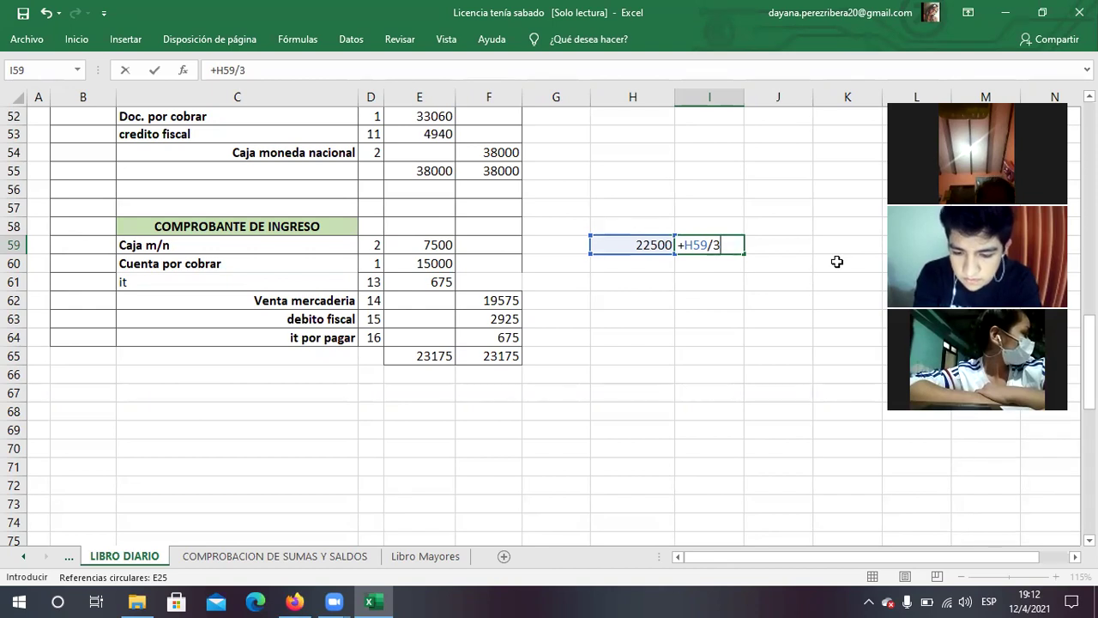
key("Return")
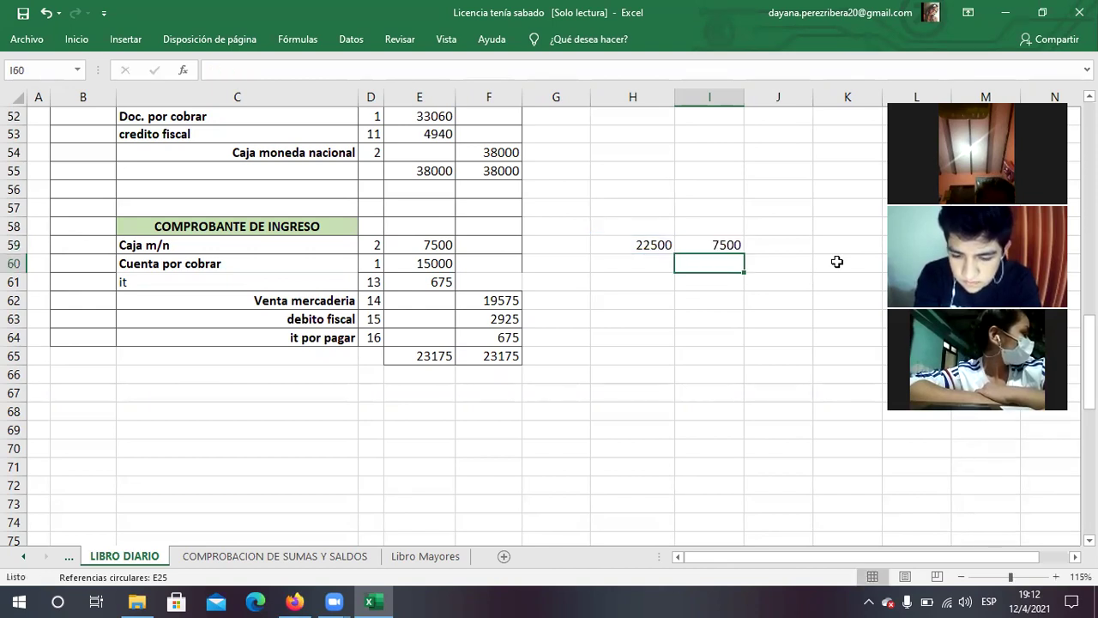
left_click(426, 248)
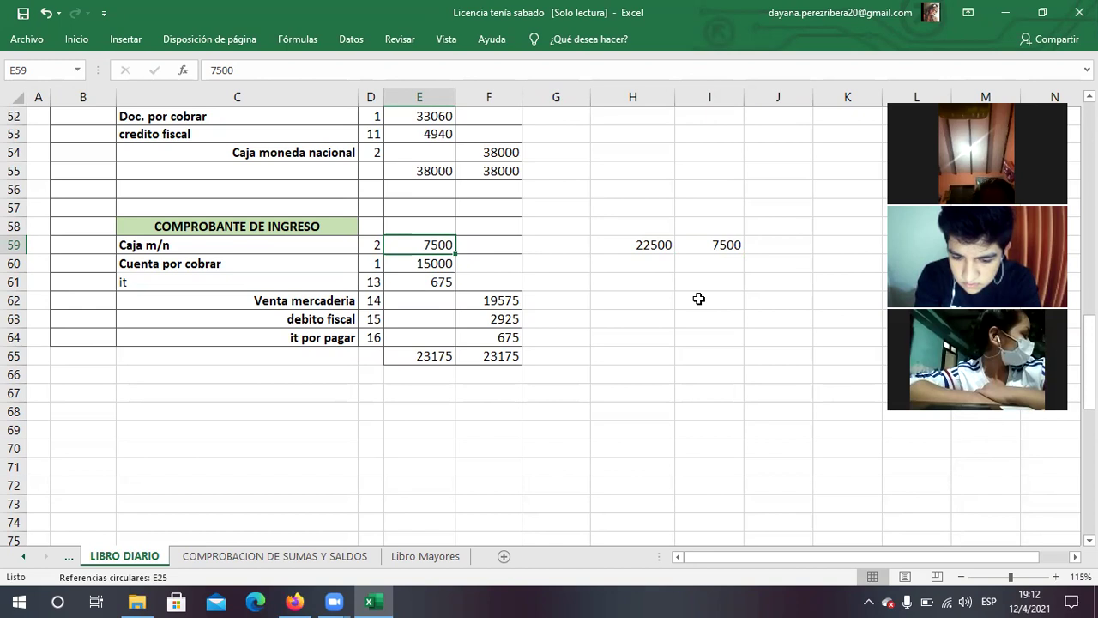
Recheck the sale terms in the Firefox PDF, calculate the credit balance in Excel cell H60 with +H59-I59, and compare it with Cuenta por cobrar
left_click(294, 601)
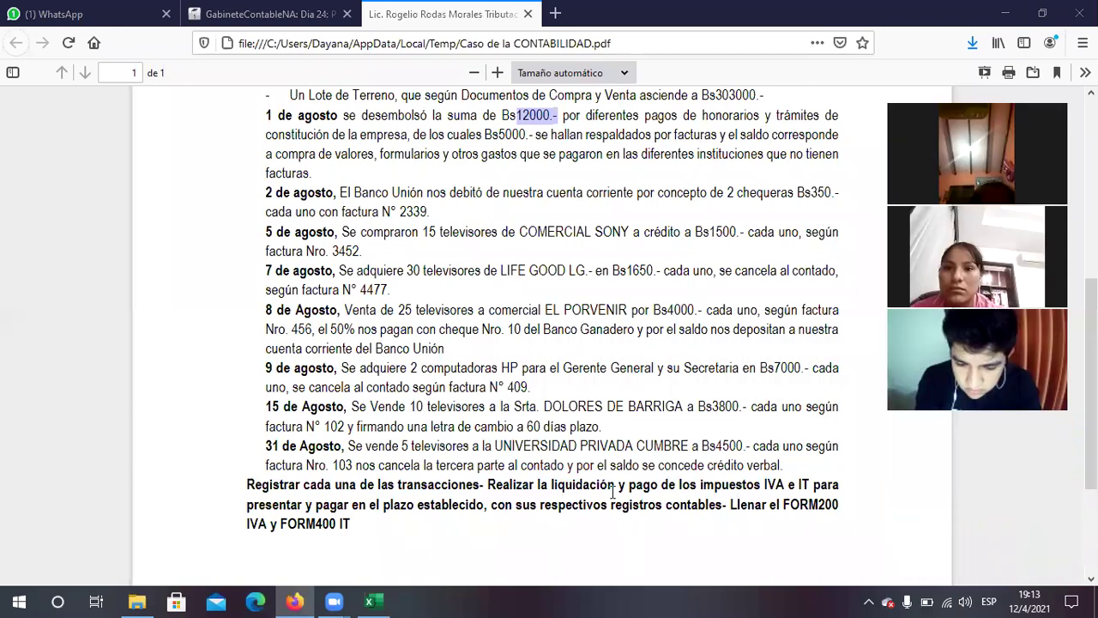
left_click(384, 598)
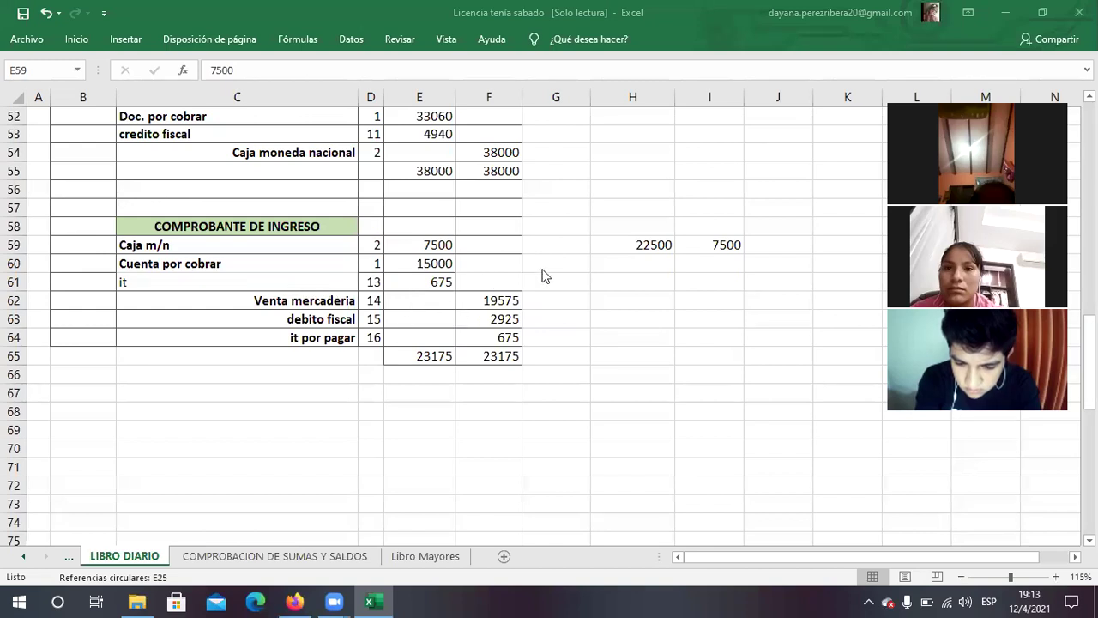
left_click(655, 261)
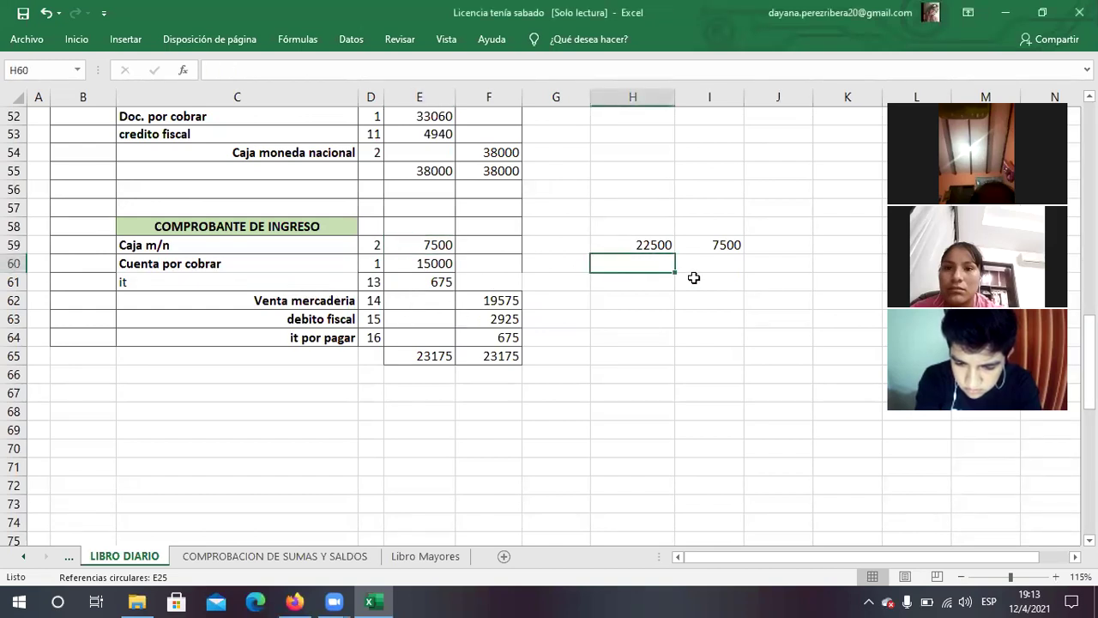
type("+")
key("Right")
key("Up")
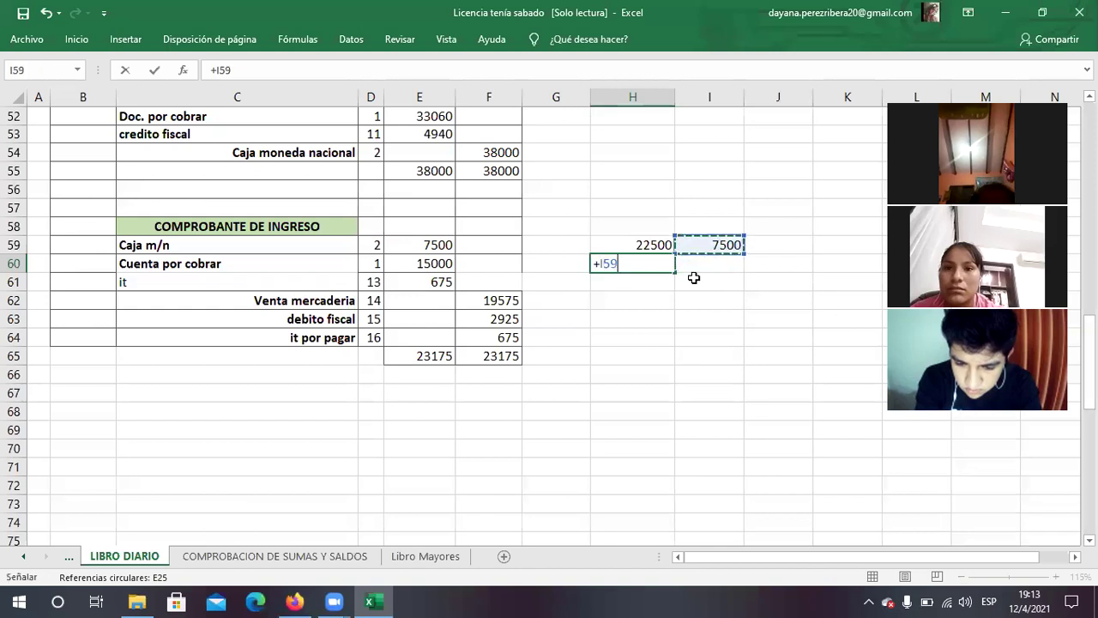
key("Left")
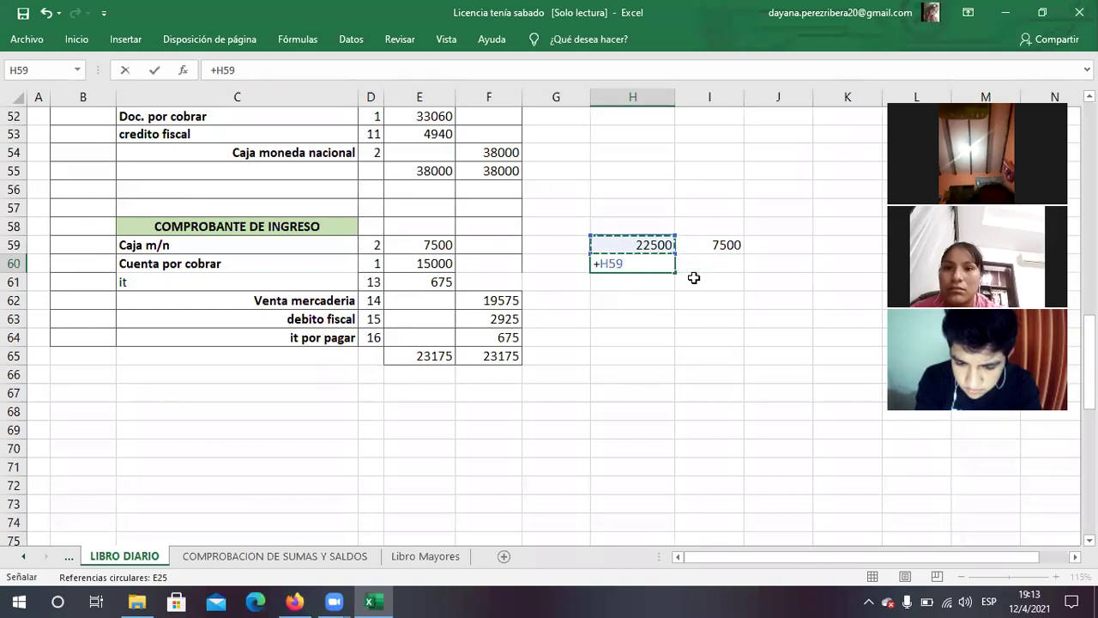
type("-")
left_click(721, 244)
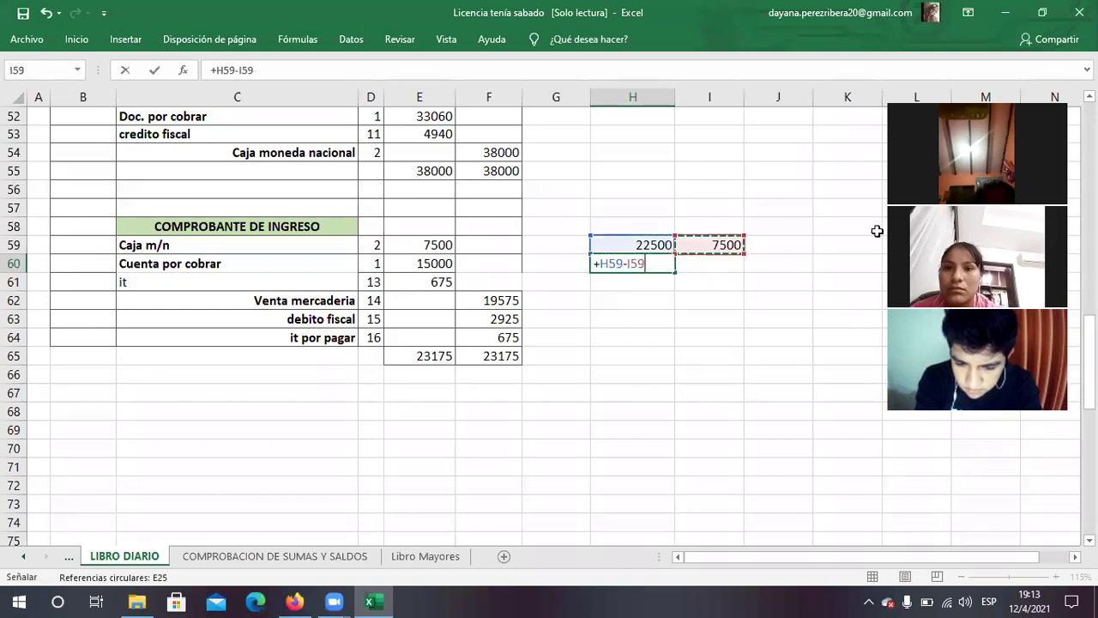
key("Return")
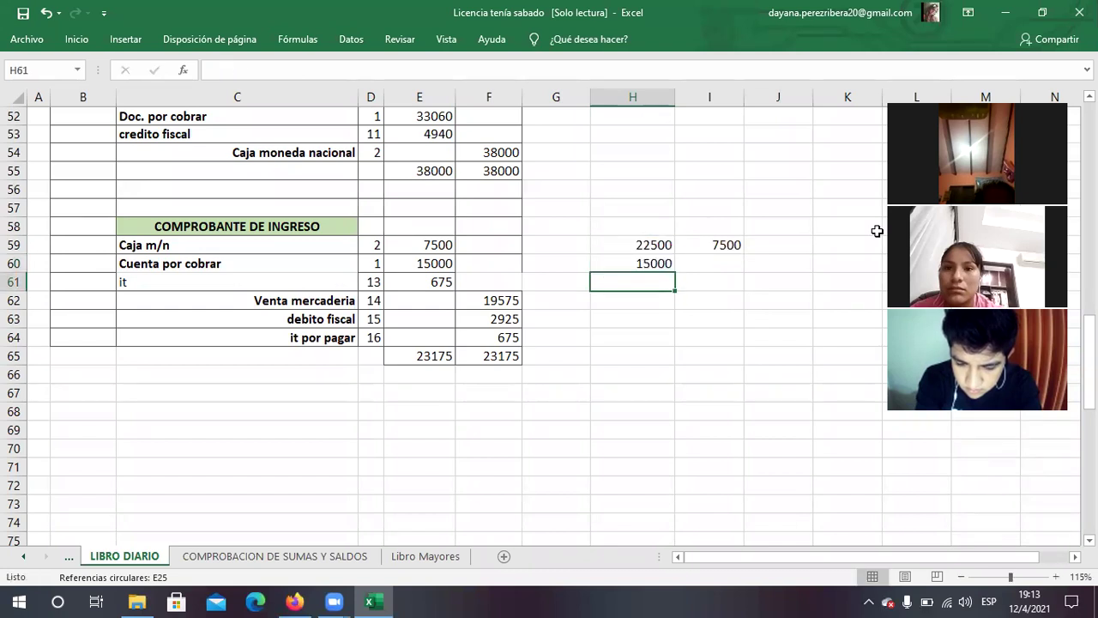
left_click(442, 264)
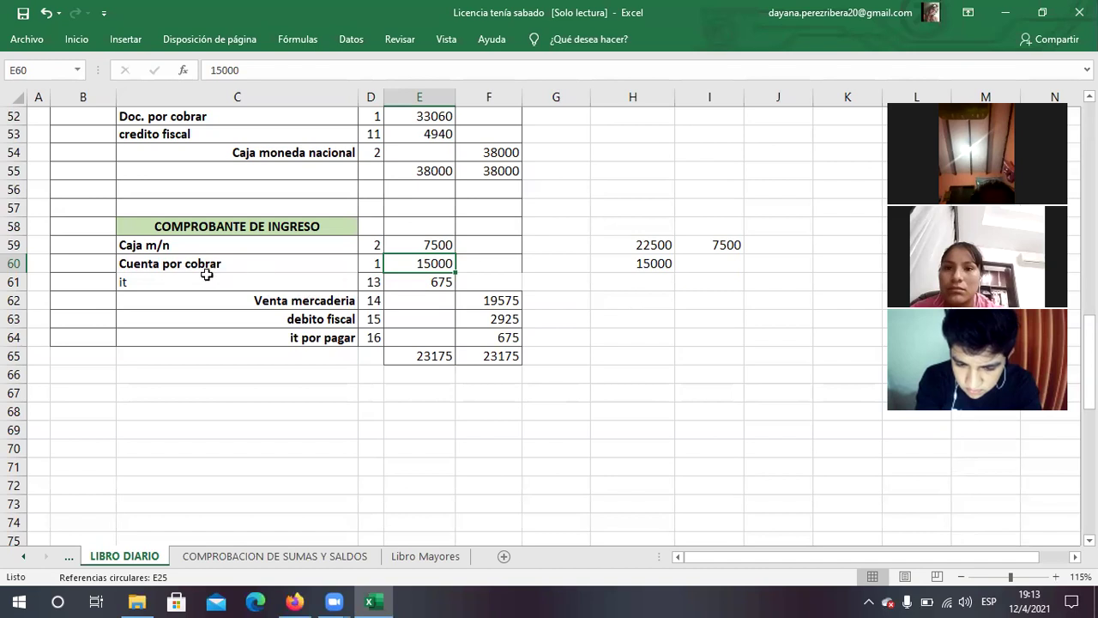
left_click(179, 265)
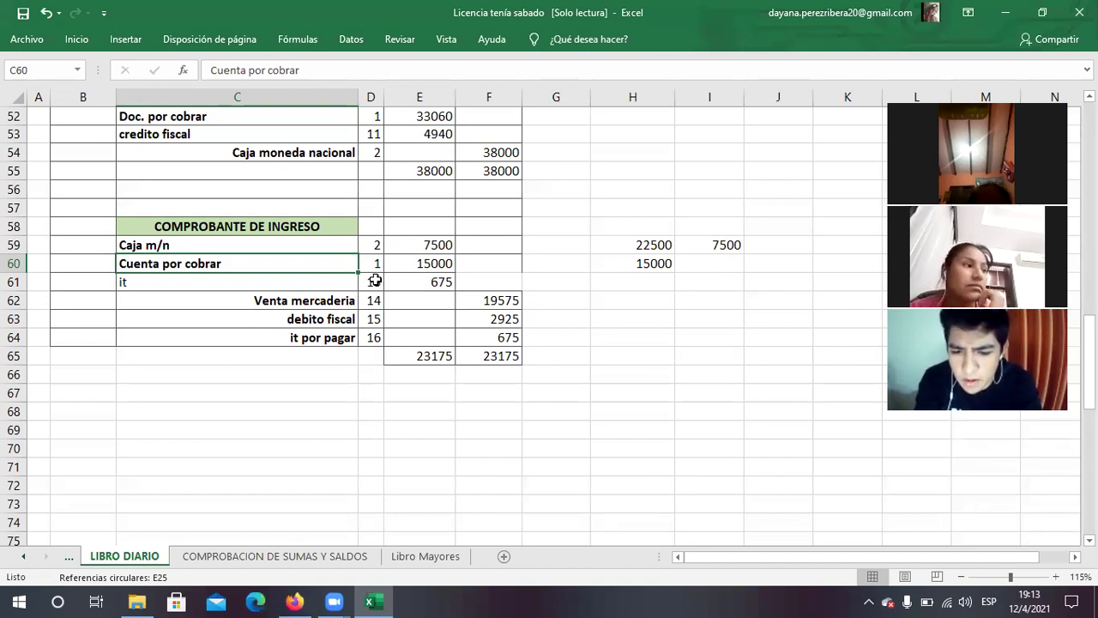
Calculate the IT on the sale in H61 with +H59*3%
left_click(657, 286)
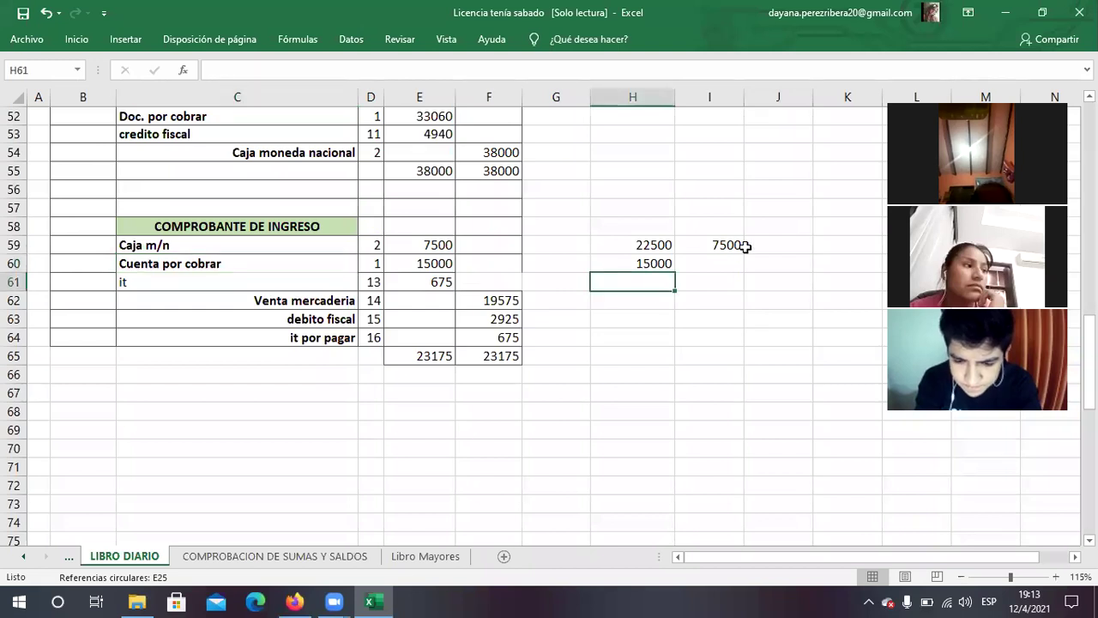
type("+")
left_click(661, 243)
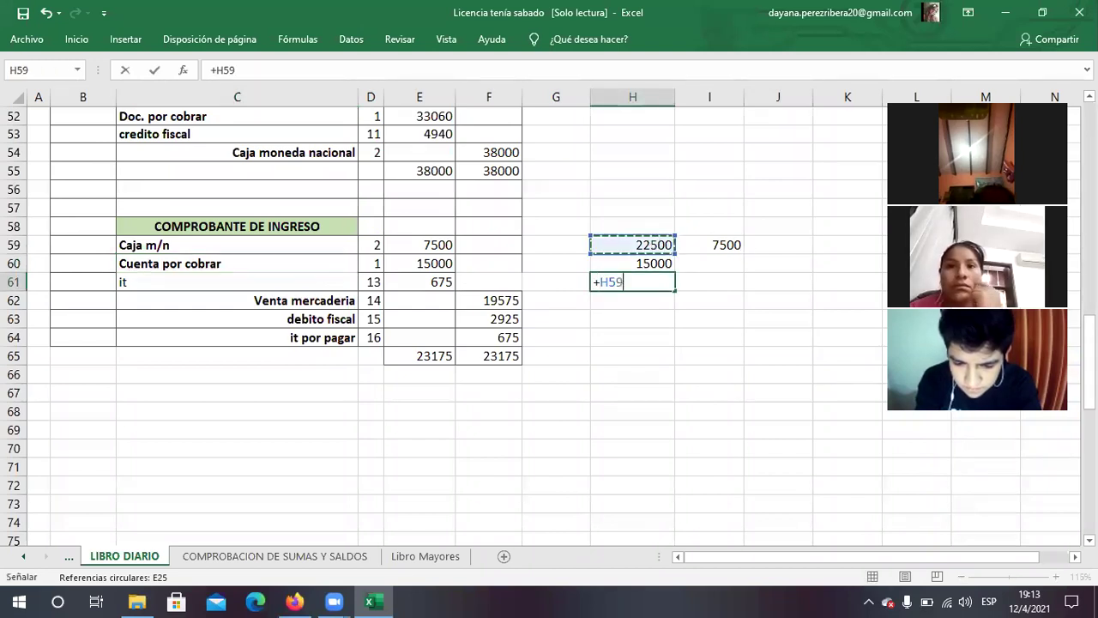
type("*3")
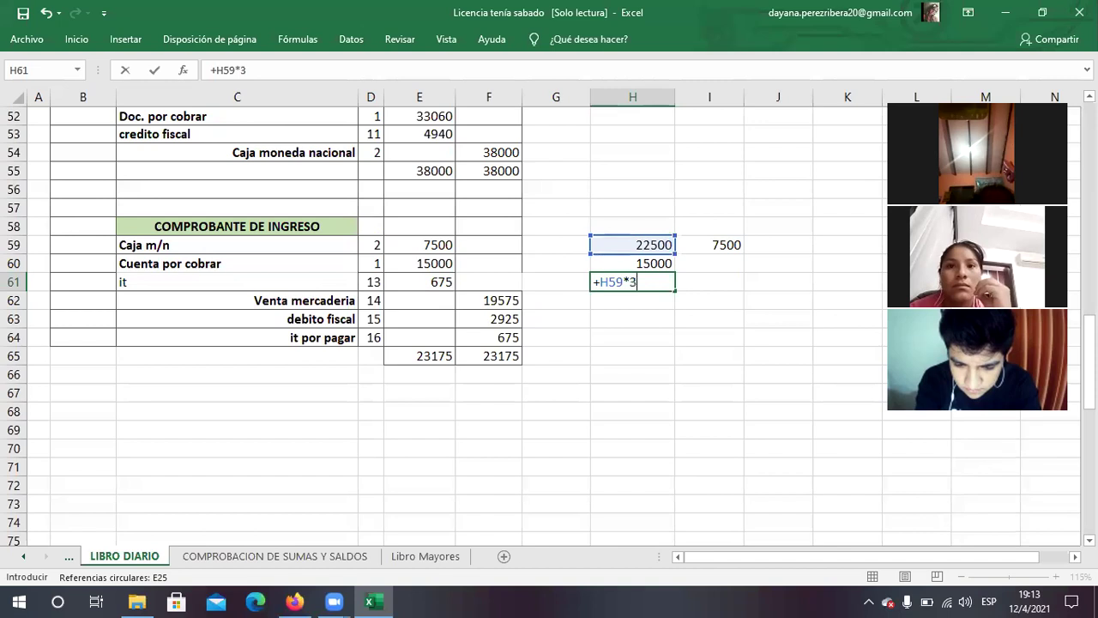
type("%")
key("Return")
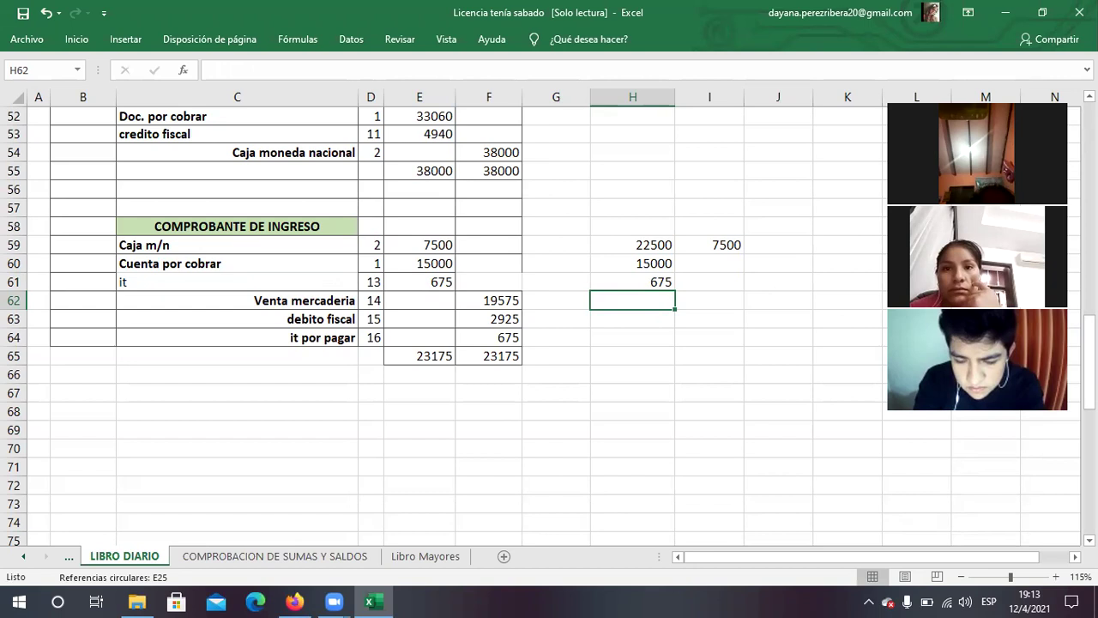
Calculate the Venta mercaderia credit in I62 with +H59*87%
left_click(700, 298)
type("+")
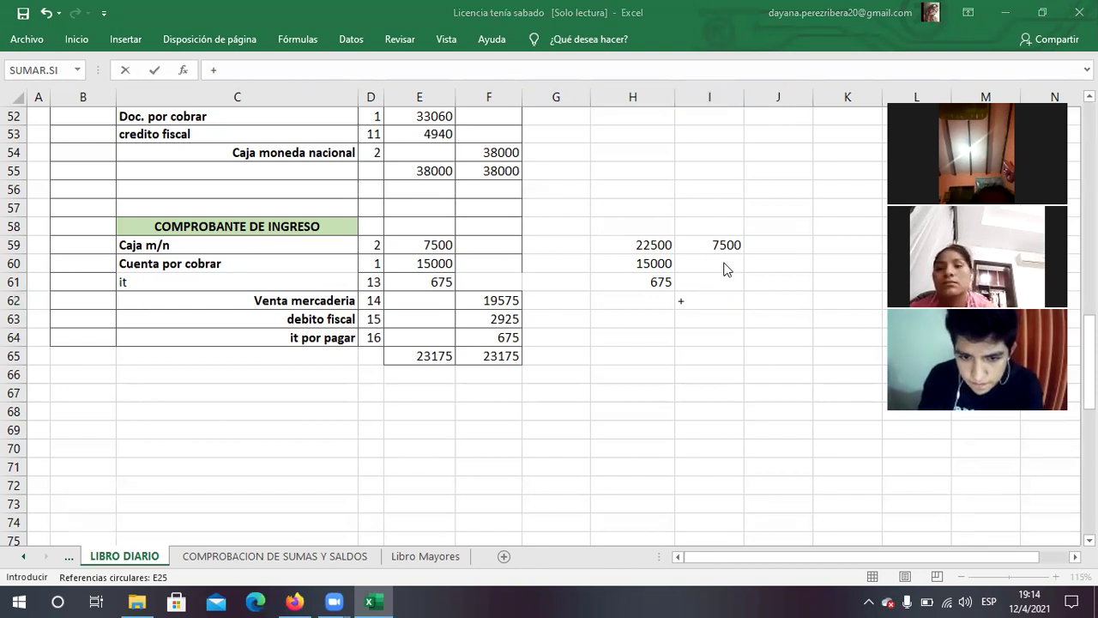
left_click(728, 298)
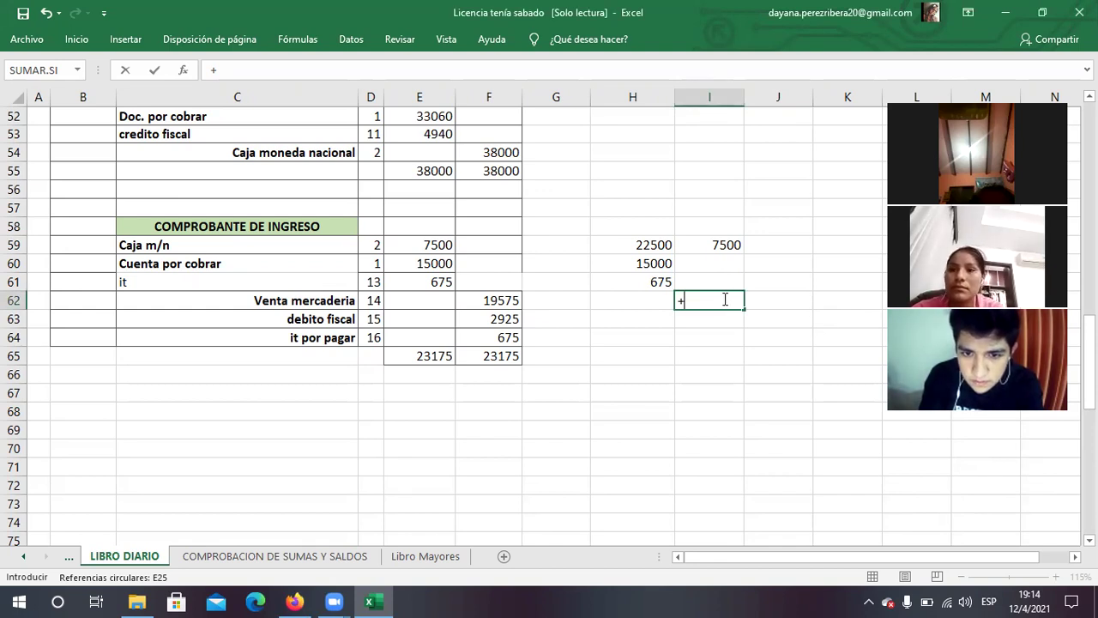
left_click(636, 245)
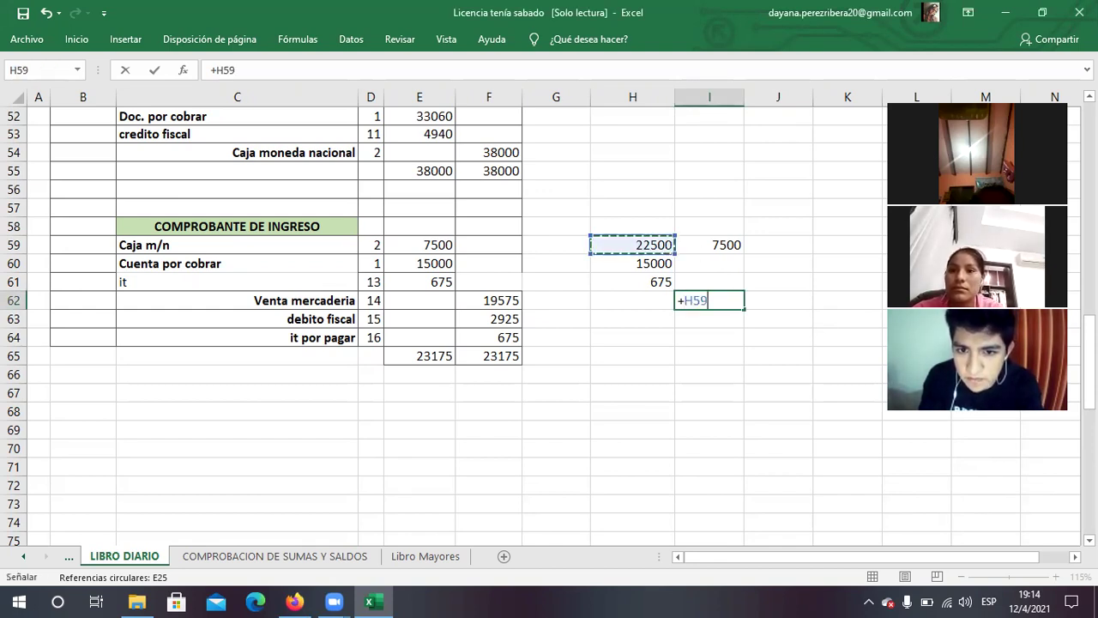
type("*87")
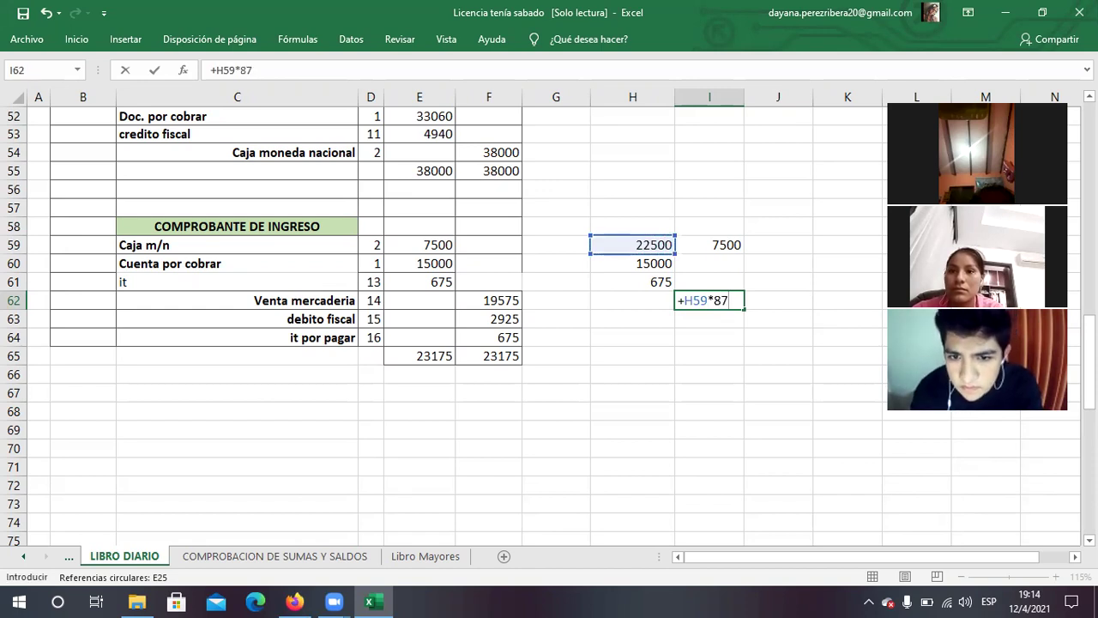
type("%")
key("Return")
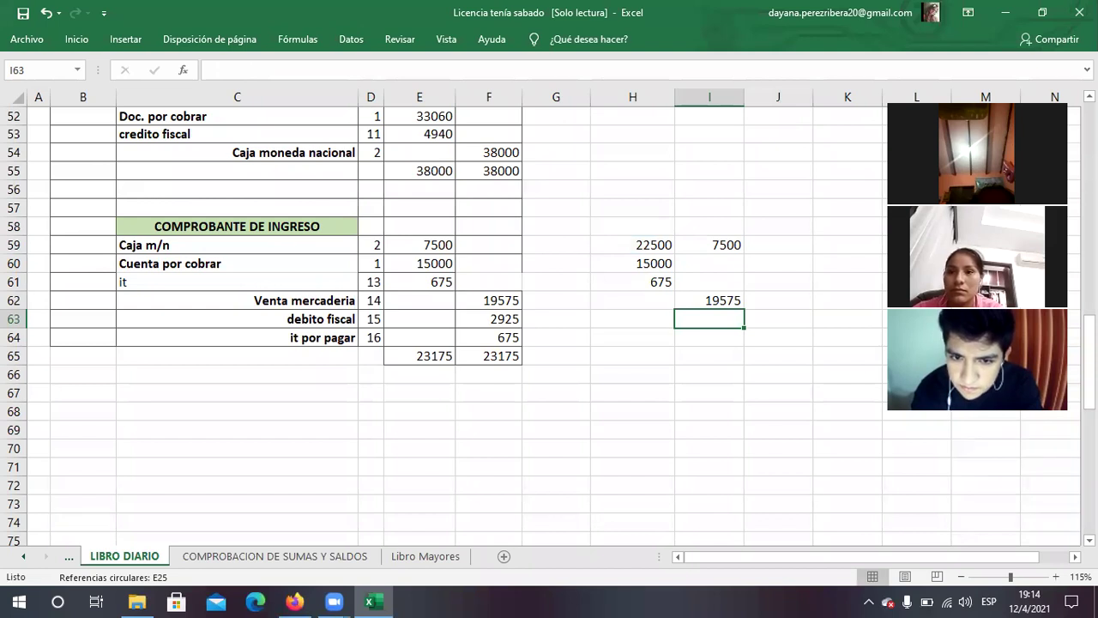
Calculate the debito fiscal of the sale in I63 with +H59*13%
type("+")
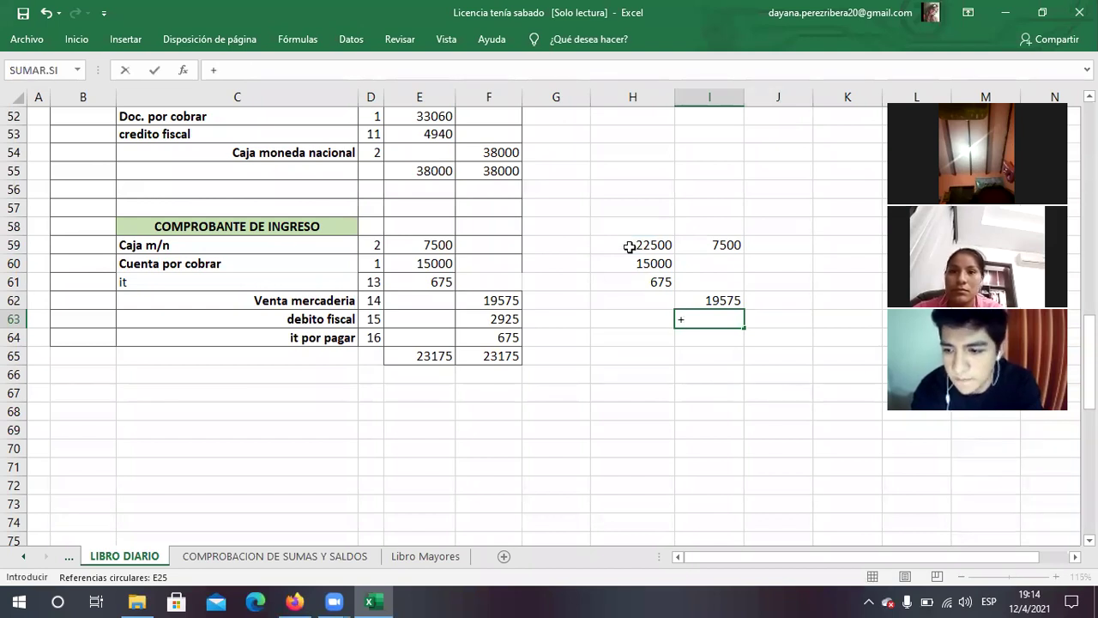
type("H59*13")
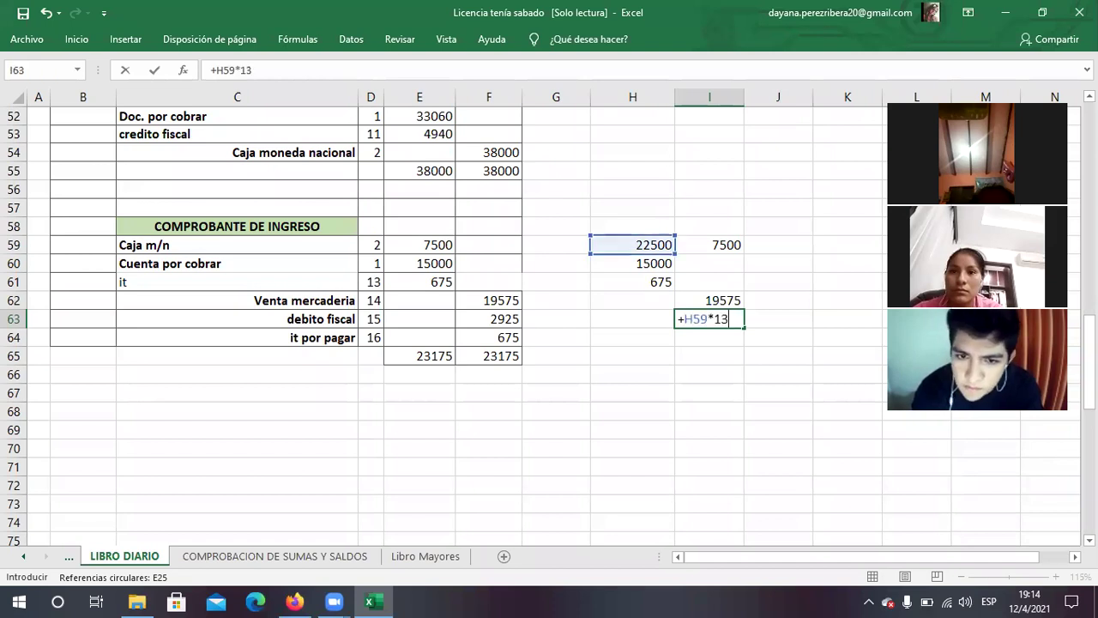
type("%")
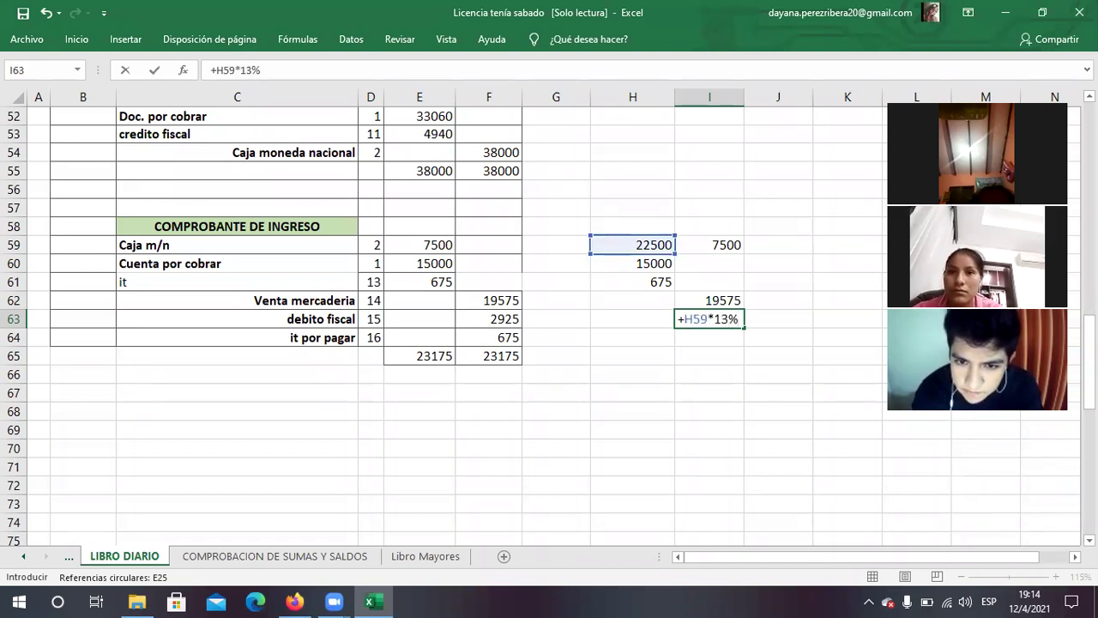
key("Return")
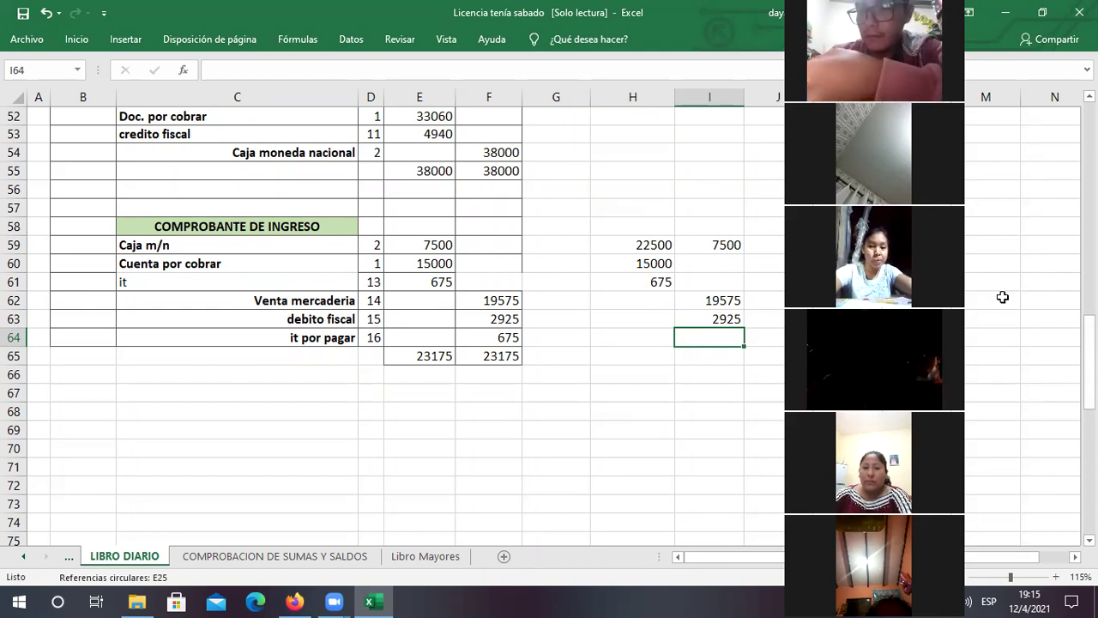
Switch to the Firefox PDF of the case and read the closing instruction on the liquidation and payment of IVA
left_click(294, 601)
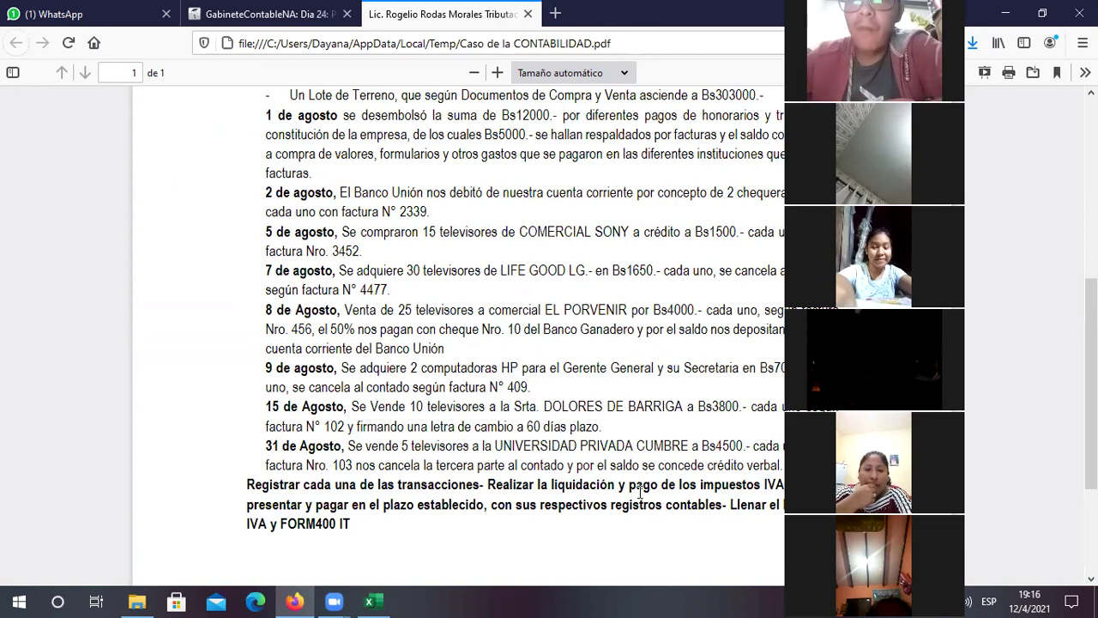
double_click(773, 484)
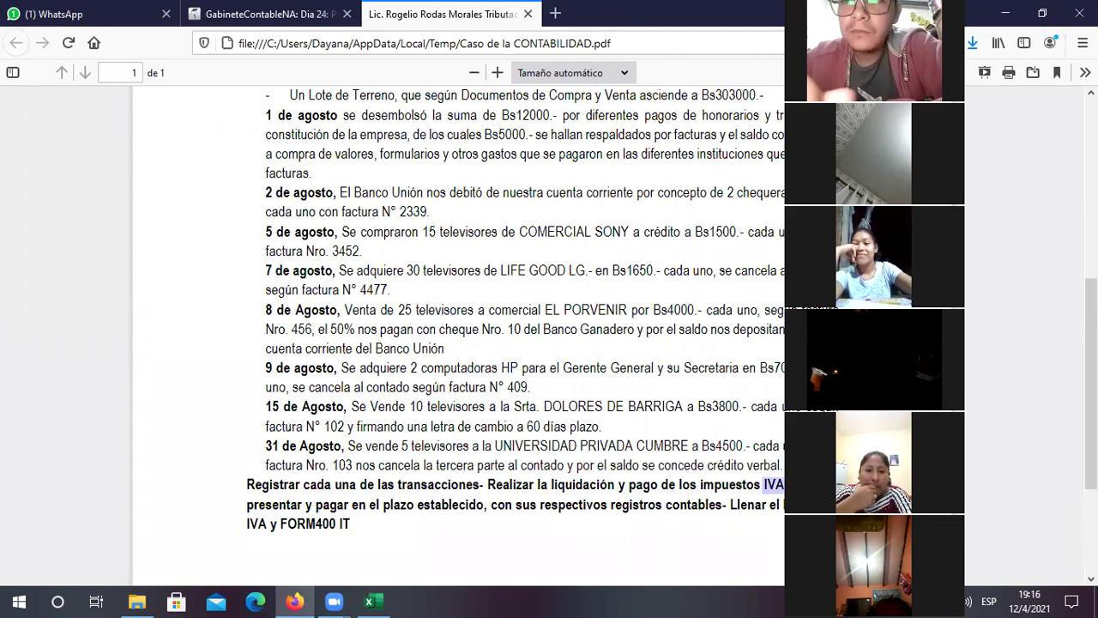
left_click(794, 486)
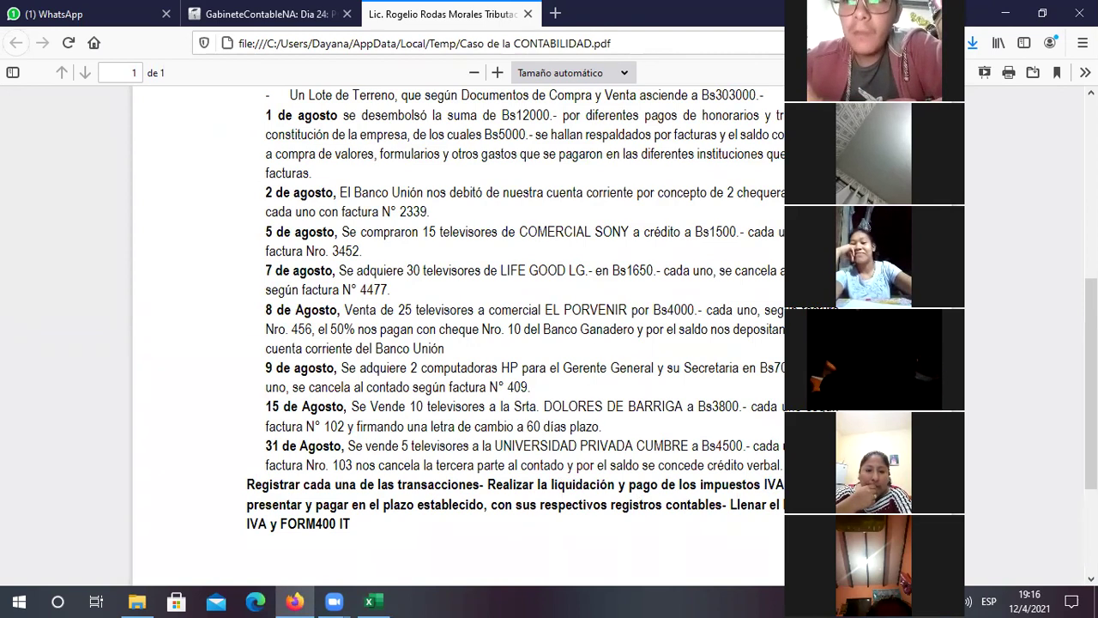
Return to Excel and examine the ledger accounts in Libro Mayores, checking the Haber amounts of it x pagar
left_click(369, 601)
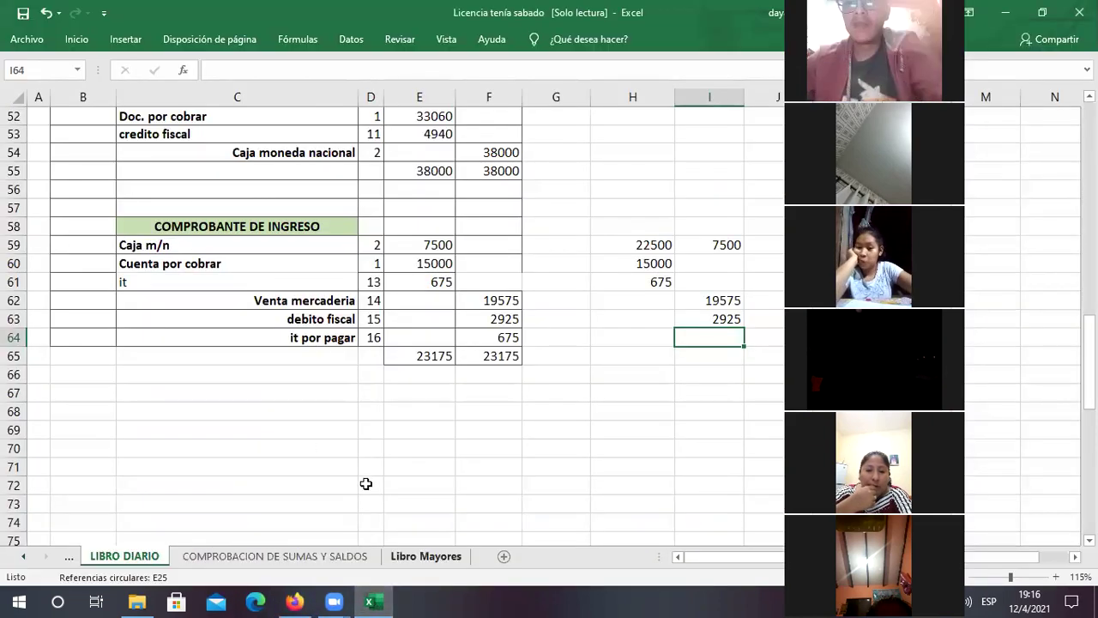
key("ctrl+Page_Down")
key("ctrl+Page_Down")
scroll(227, 294, "up", 3)
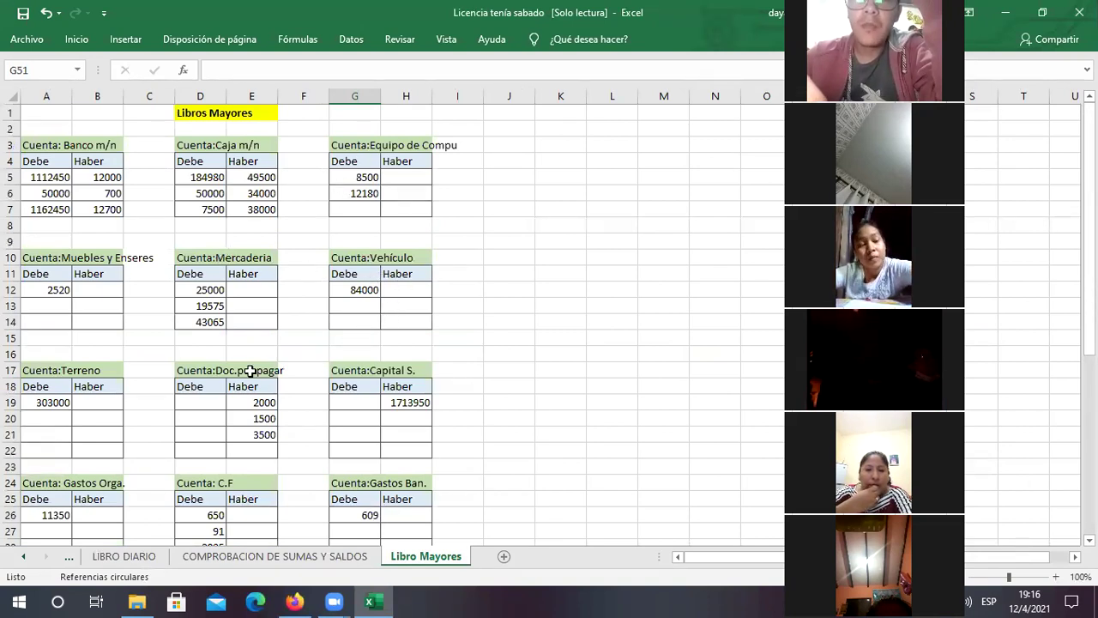
left_click(188, 387)
scroll(190, 392, "down", 1)
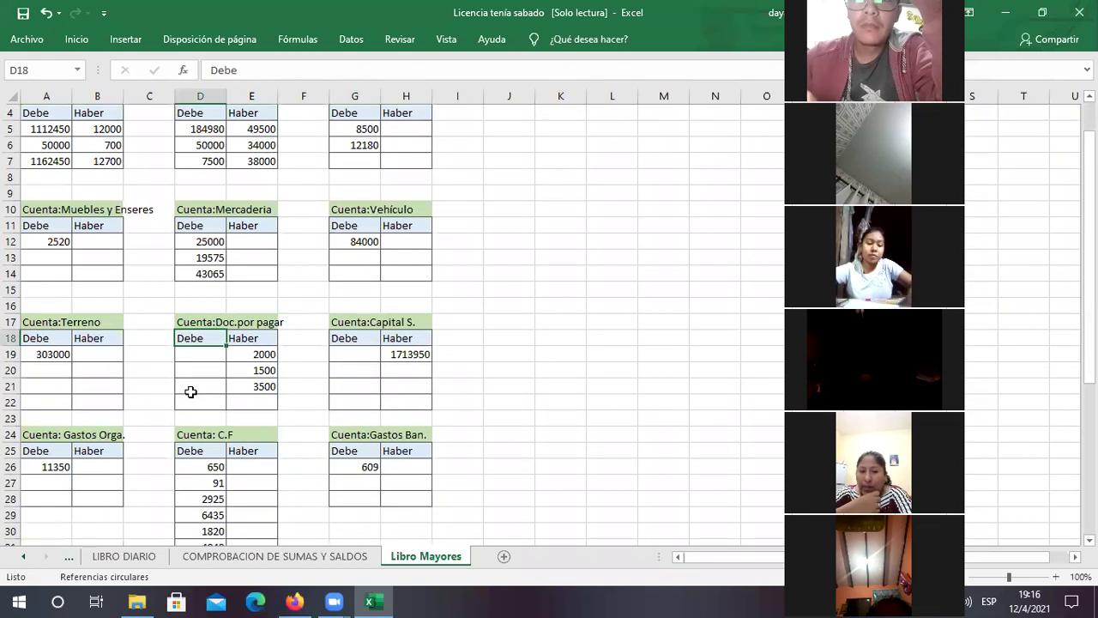
scroll(251, 400, "down", 4)
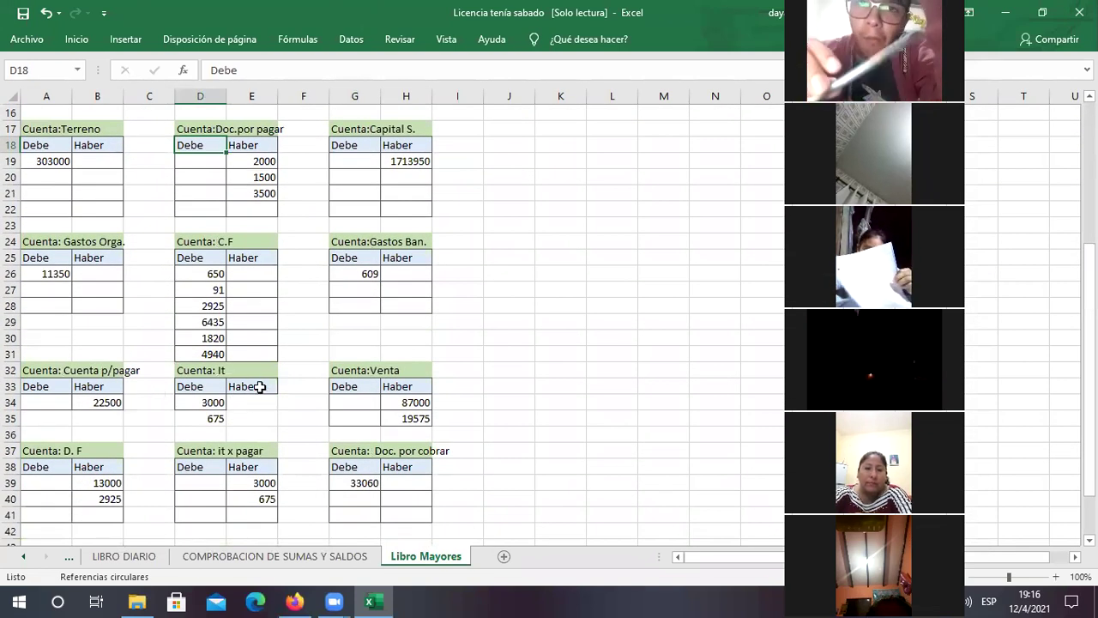
scroll(399, 394, "down", 3)
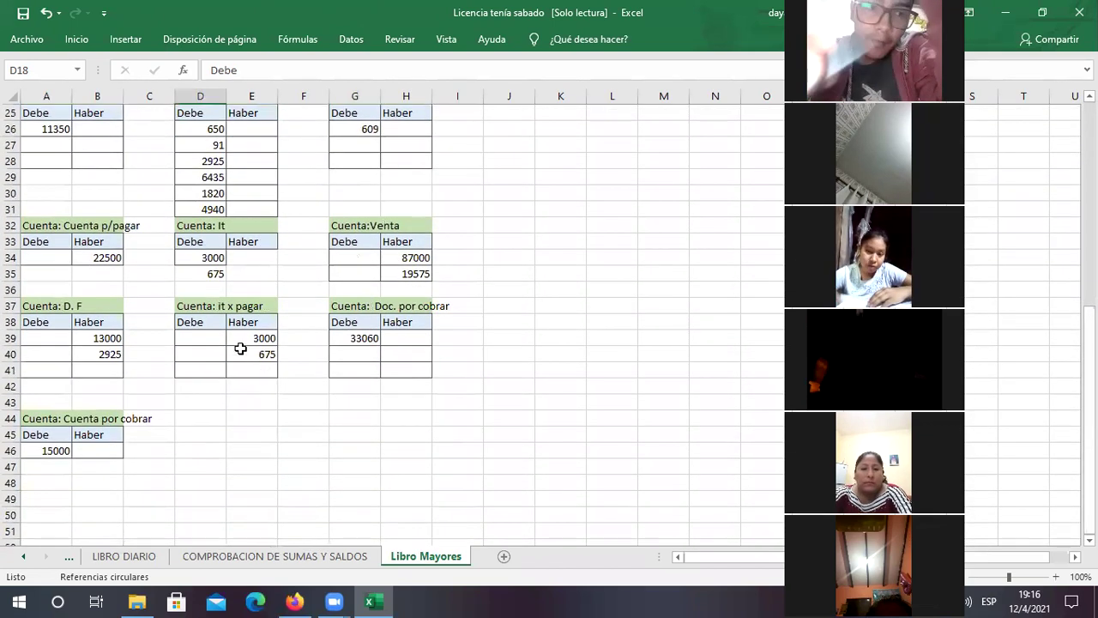
left_click_drag(264, 338, 263, 369)
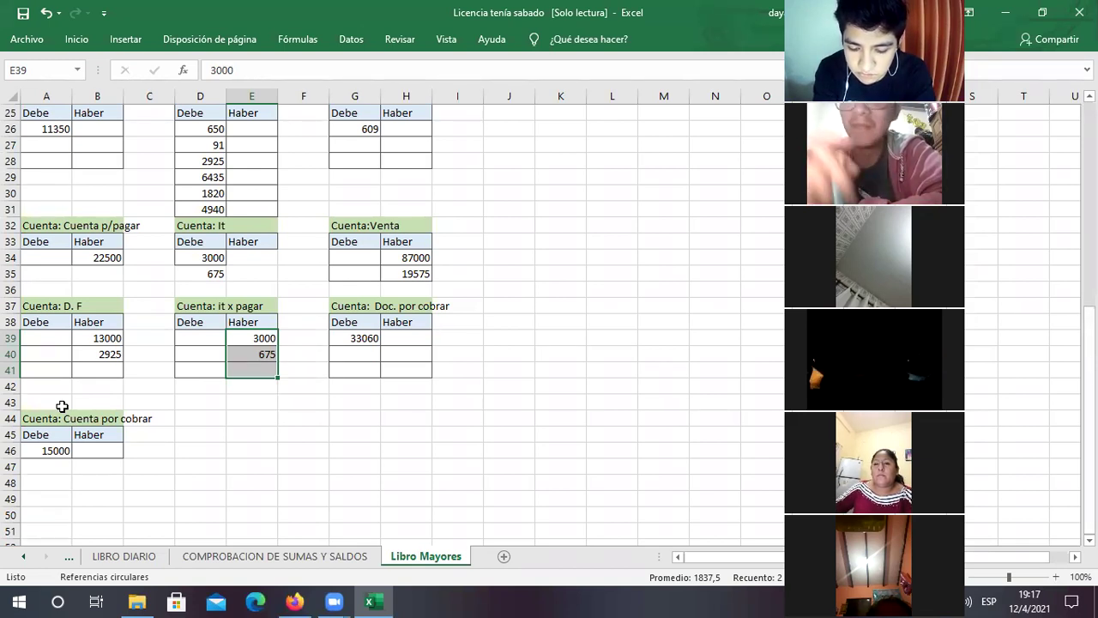
left_click(240, 361)
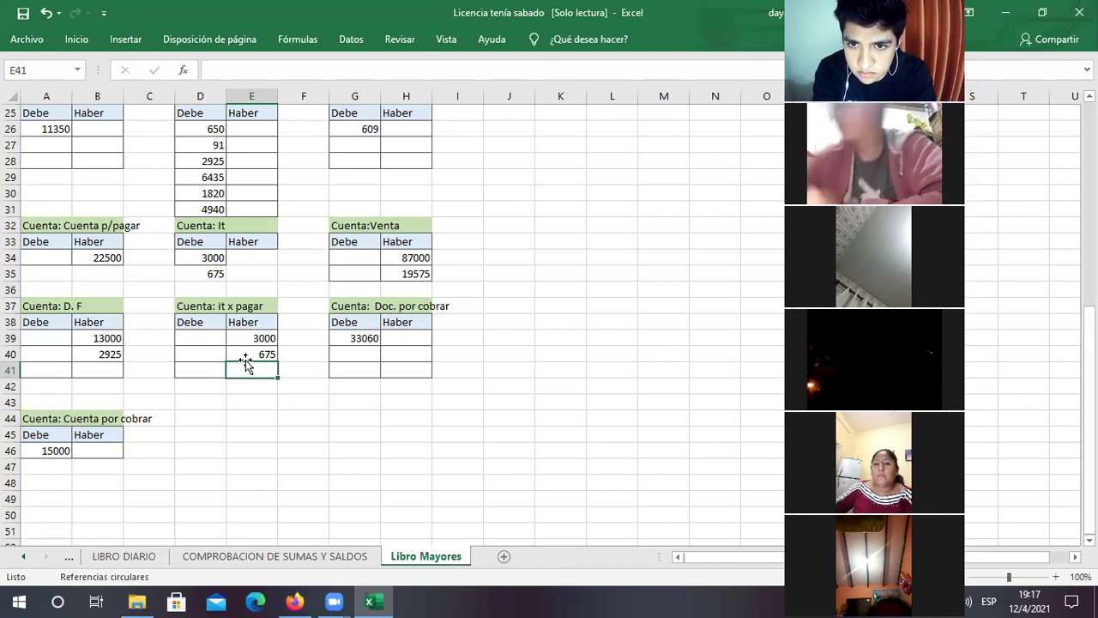
Recheck the case in Firefox, then copy the COMPROBANTE DE EGRESO block B46:F50 of the Excel LIBRO DIARIO to B66
left_click(298, 600)
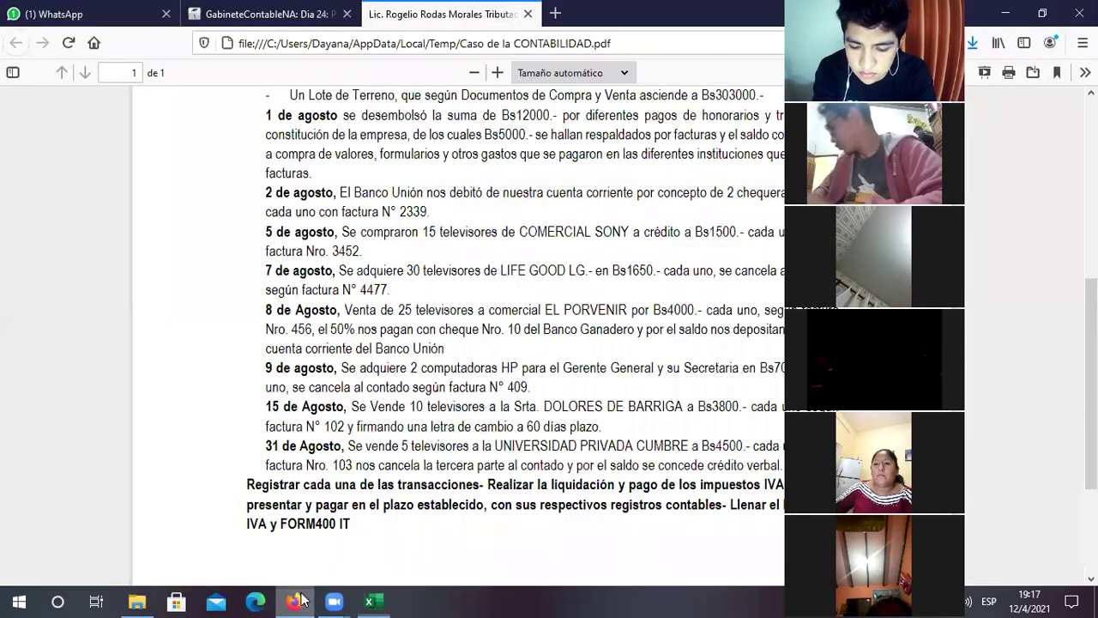
key("alt+Tab")
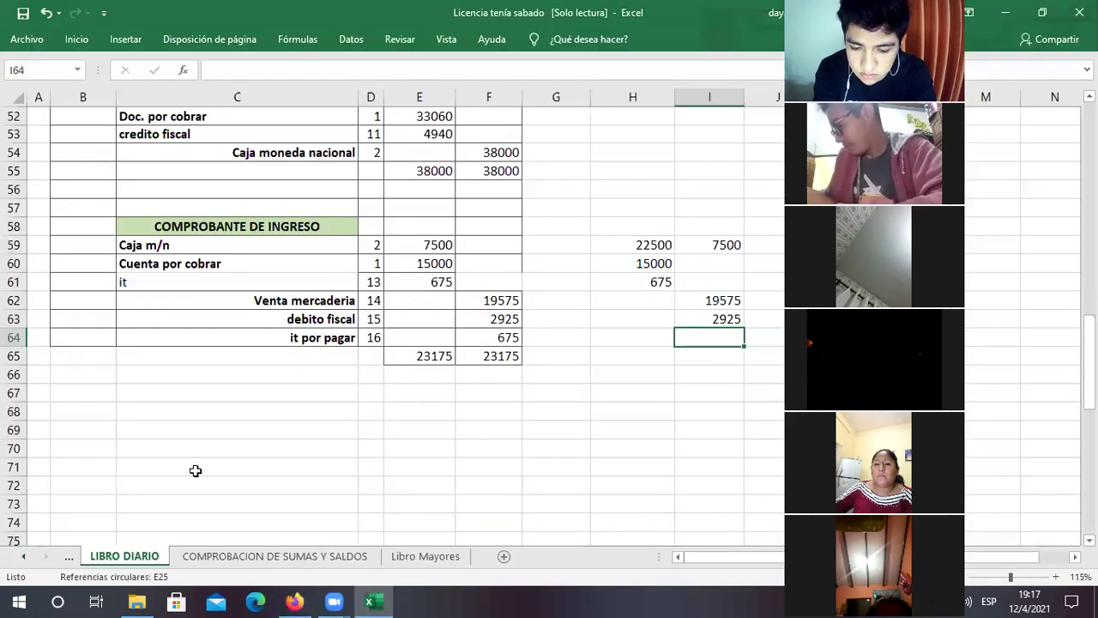
scroll(224, 240, "up", 3)
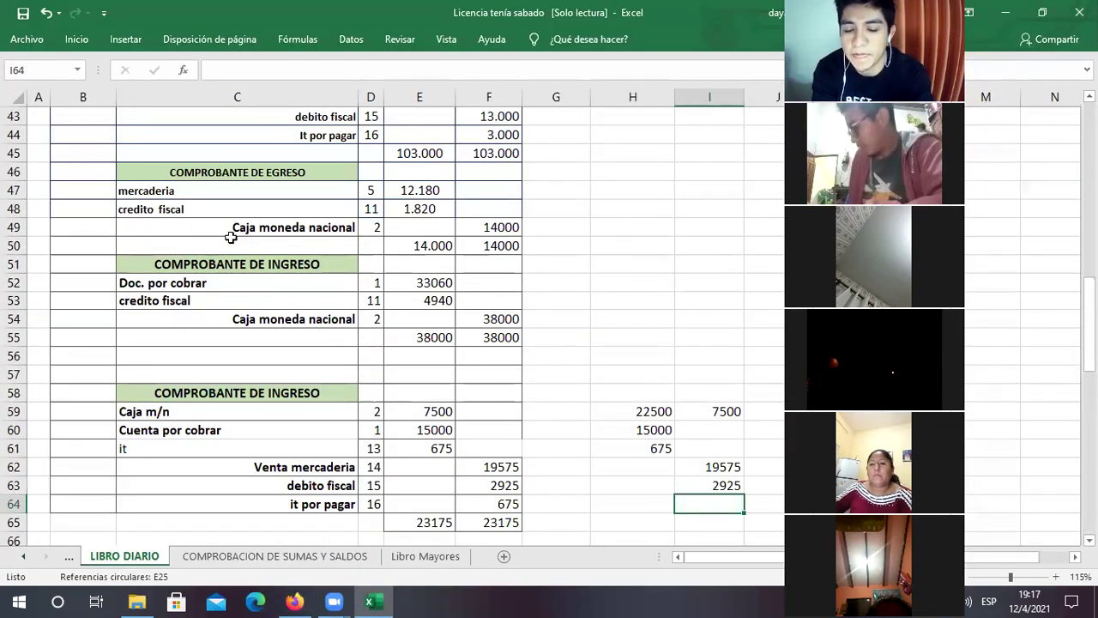
scroll(226, 238, "up", 2)
left_click_drag(226, 289, 486, 358)
scroll(392, 351, "down", 3)
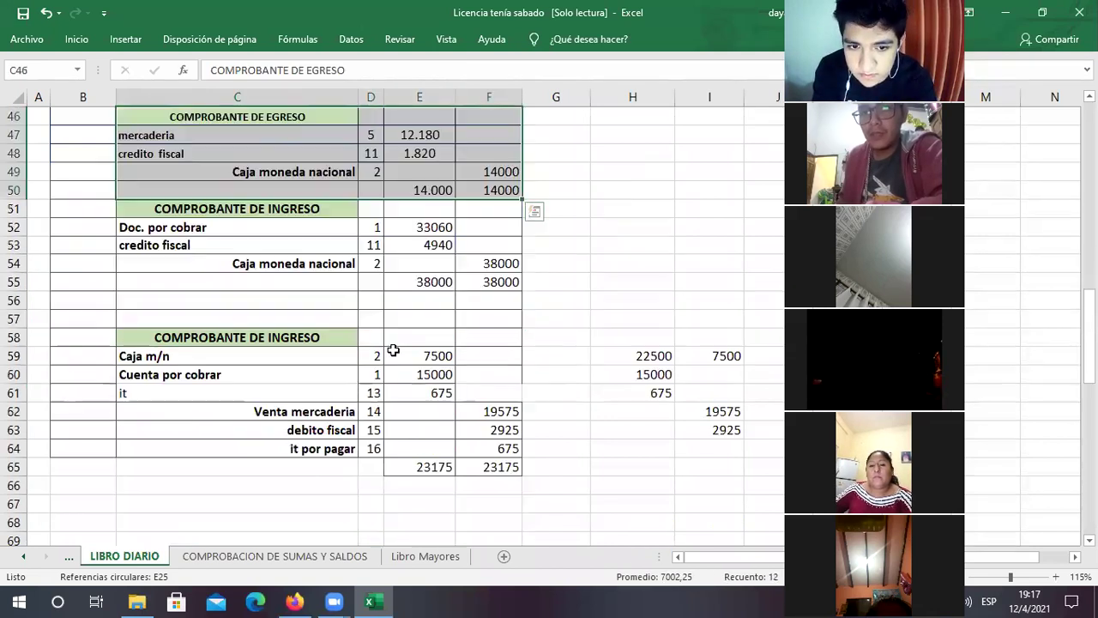
scroll(92, 177, "up", 1)
left_click_drag(92, 177, 477, 247)
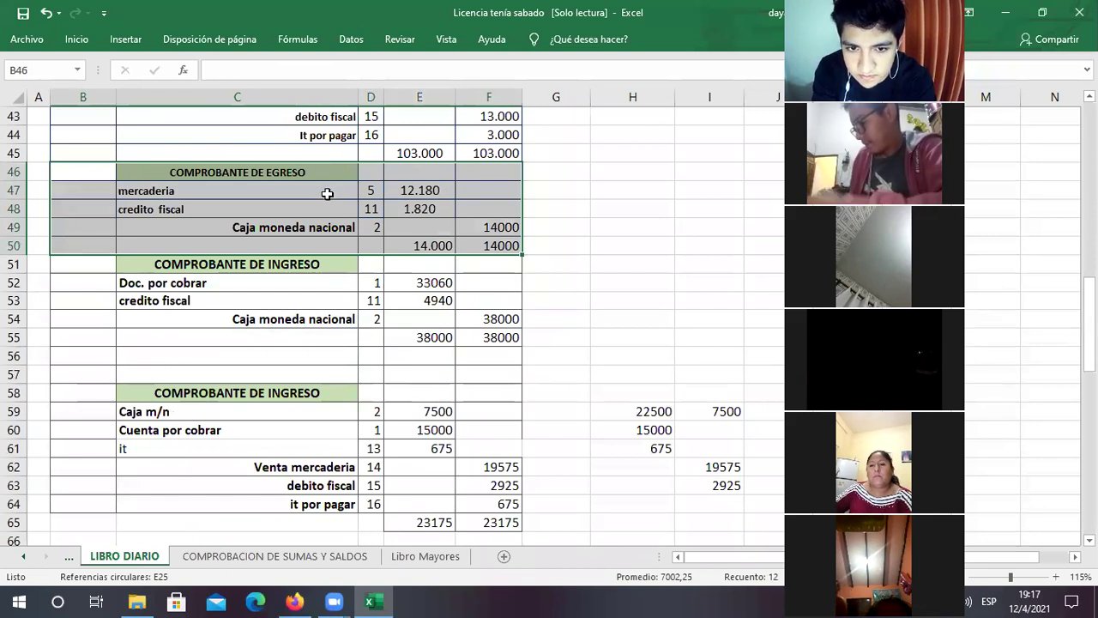
key("ctrl+c")
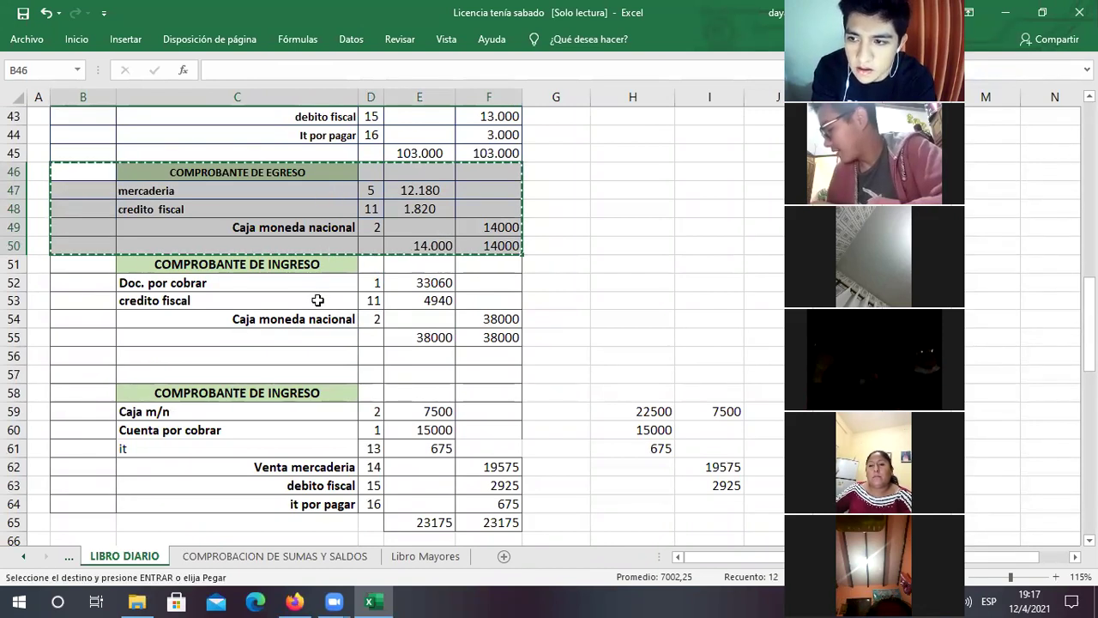
scroll(314, 297, "down", 3)
left_click(91, 370)
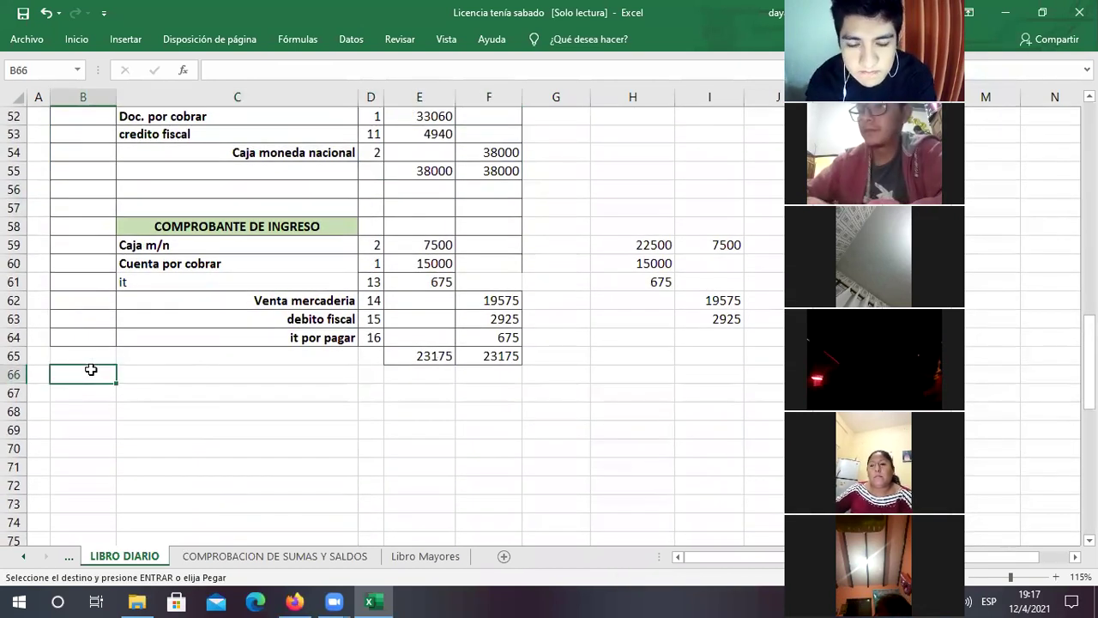
key("ctrl+v")
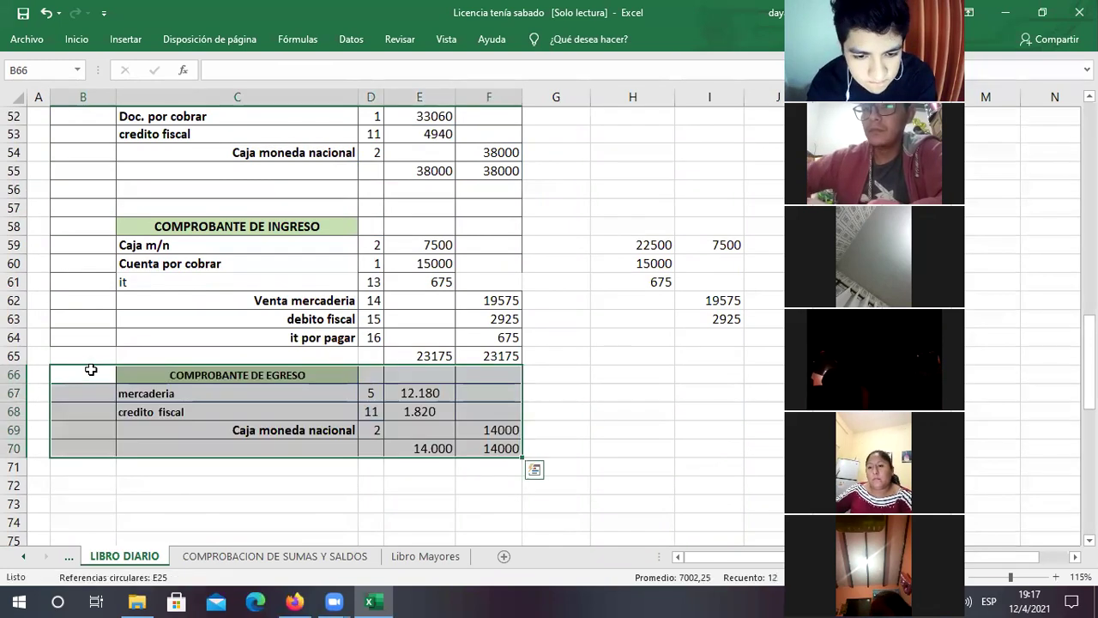
Replace mercaderia in row 67 with the left-aligned account it por pagar, code 16, and delete the credito fiscal row 68
left_click(190, 398)
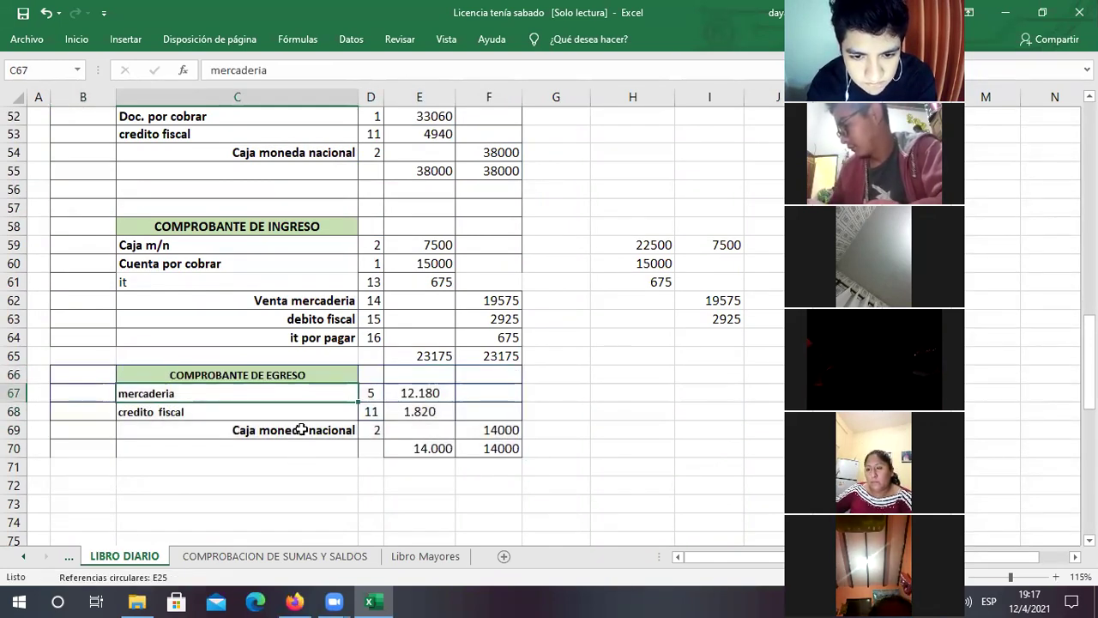
left_click(340, 340)
mouse_move(358, 337)
left_mouse_down()
mouse_move(373, 337)
mouse_move(341, 360)
mouse_move(338, 409)
mouse_move(334, 393)
left_mouse_up()
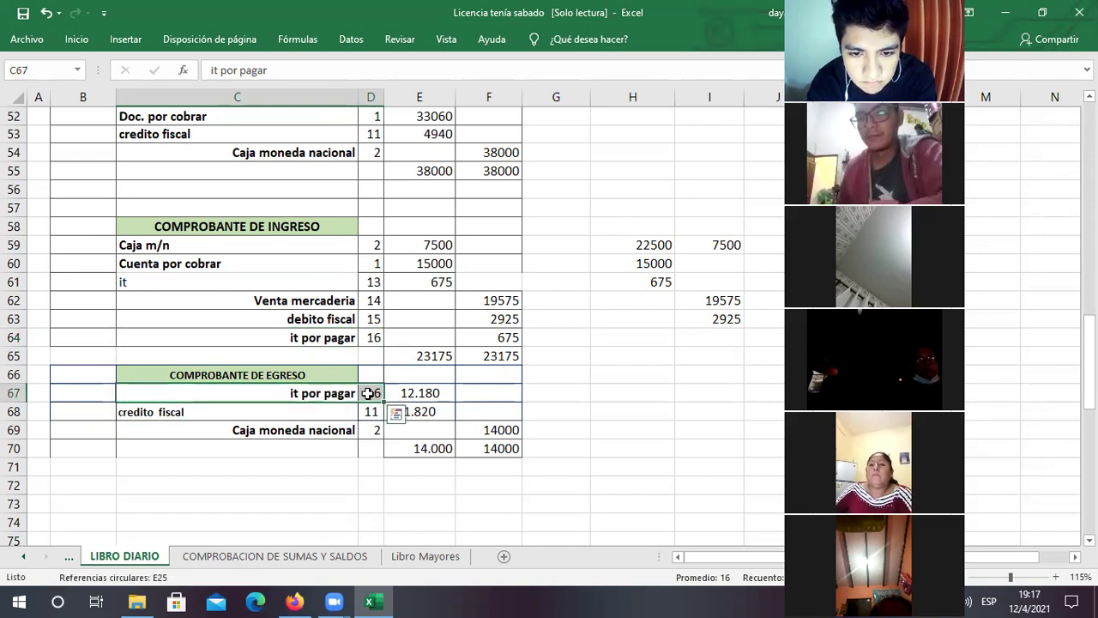
left_click(335, 395)
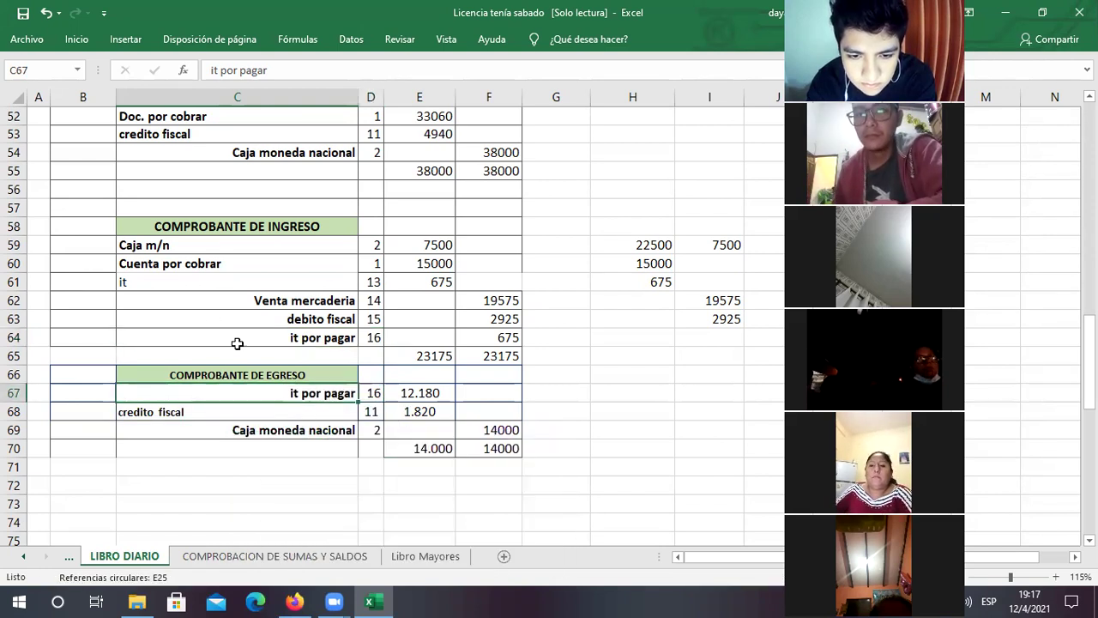
left_click(78, 39)
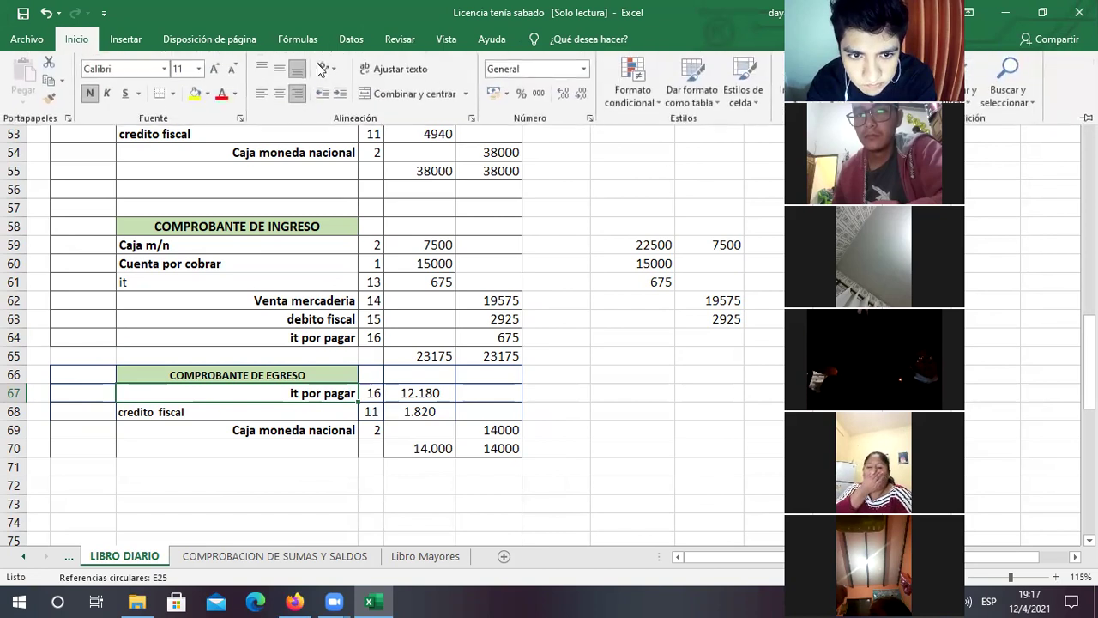
left_click(257, 95)
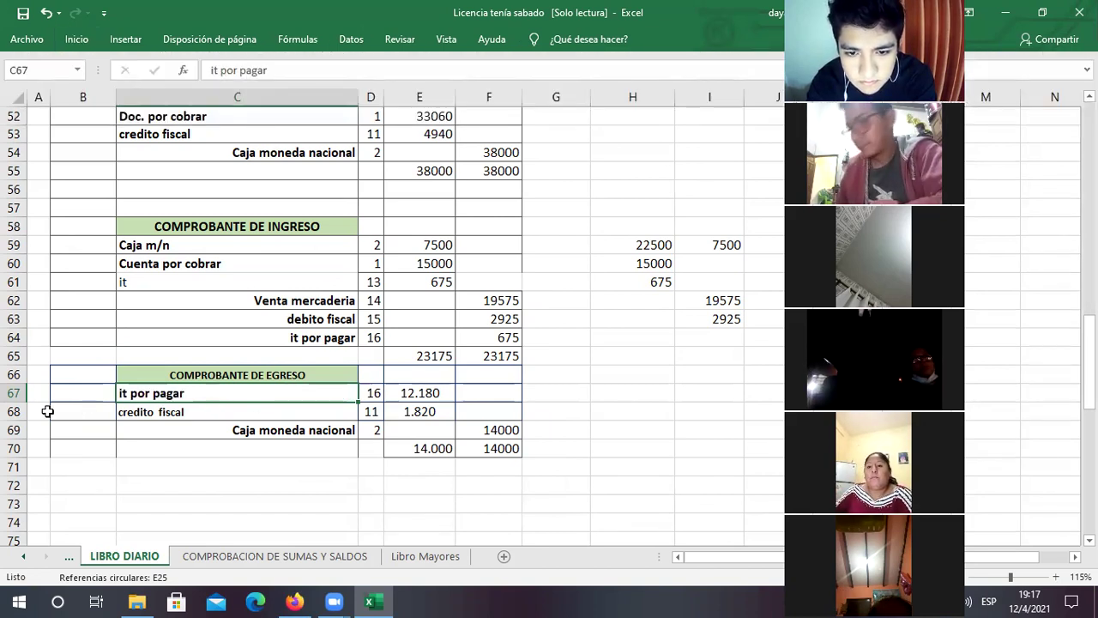
left_click(13, 411)
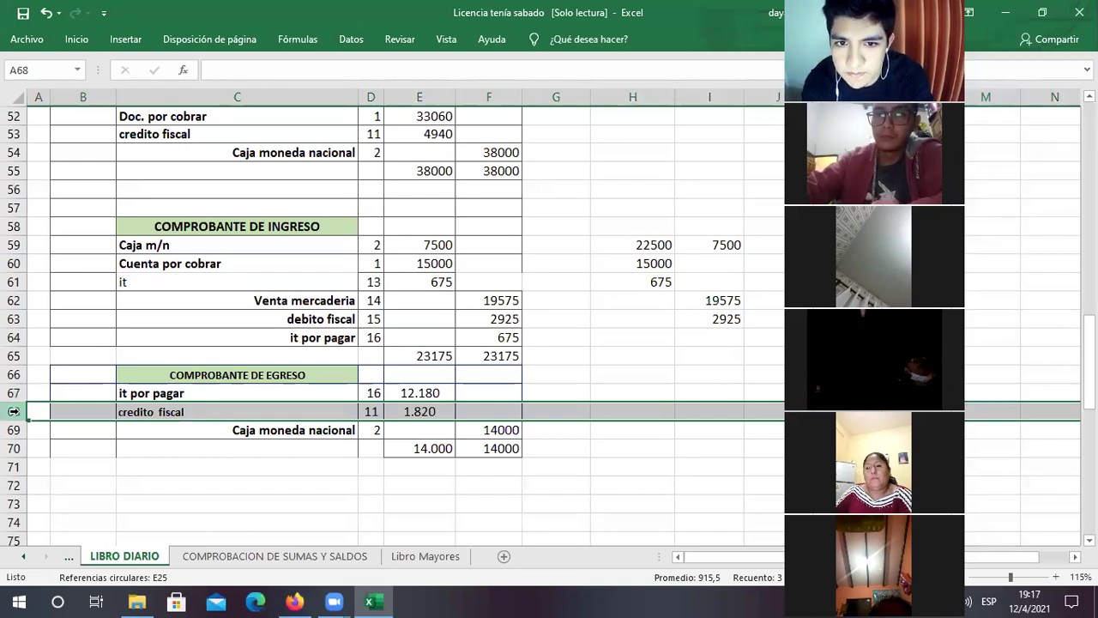
key("ctrl+minus")
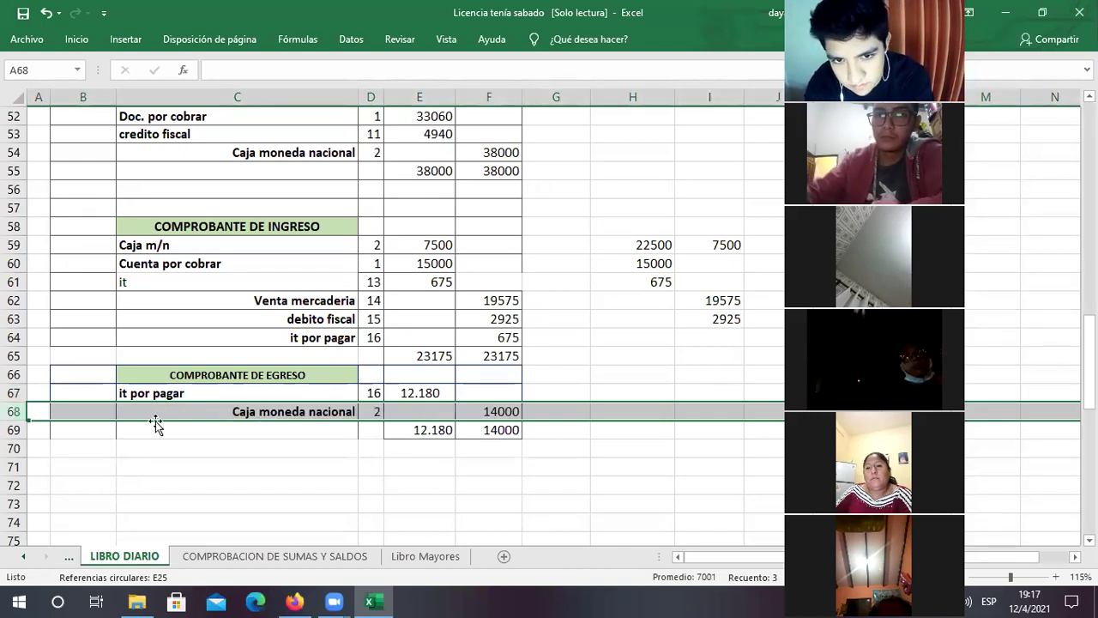
Check the it x pagar account in Libro Mayores and set the it por pagar debit in LIBRO DIARIO cell E67 to 3675
left_click(424, 392)
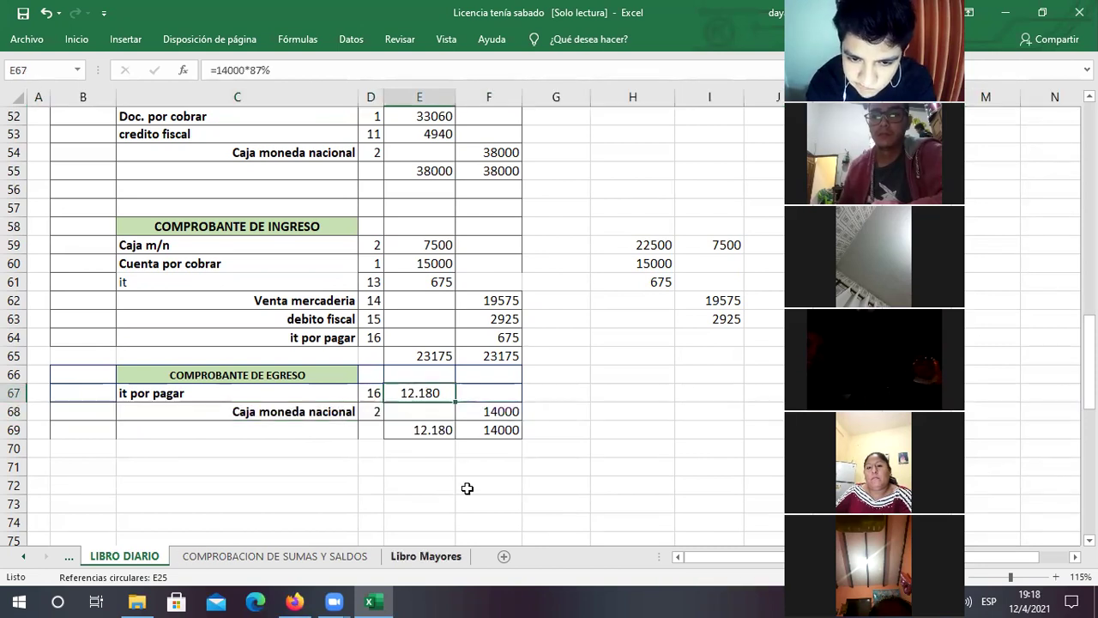
key("ctrl+Page_Down")
key("ctrl+Page_Down")
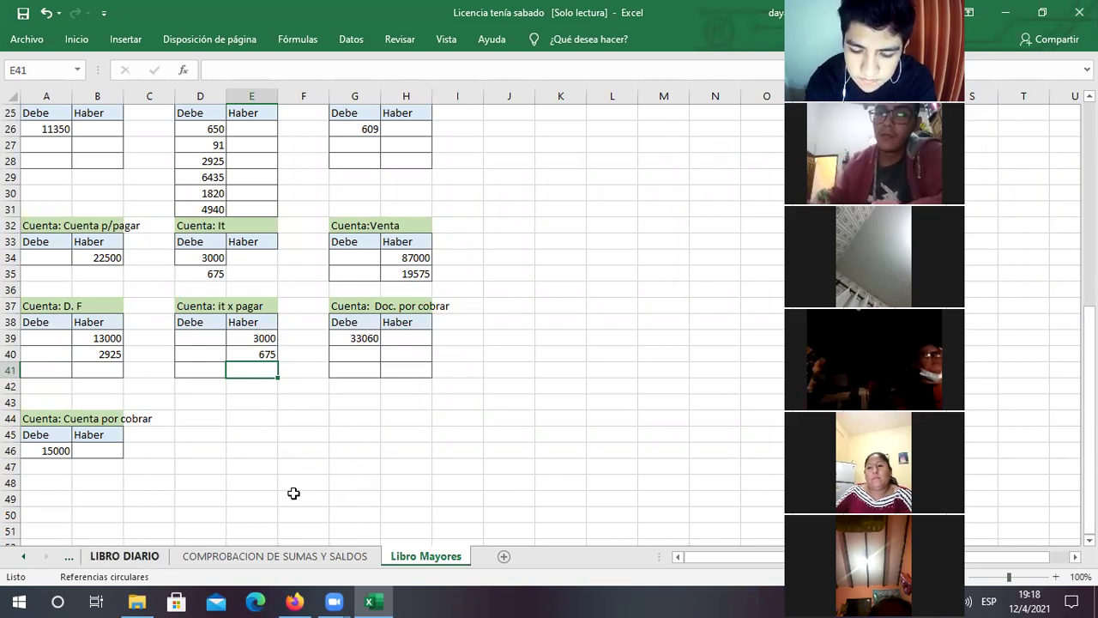
key("ctrl+Page_Up")
key("ctrl+Page_Up")
type("3")
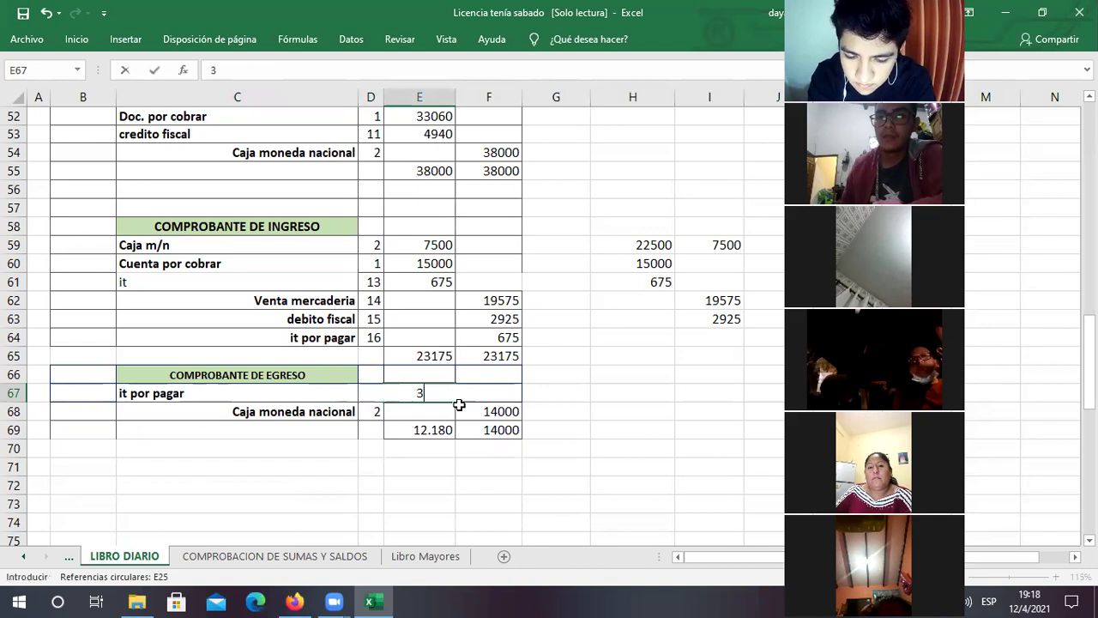
type(".675")
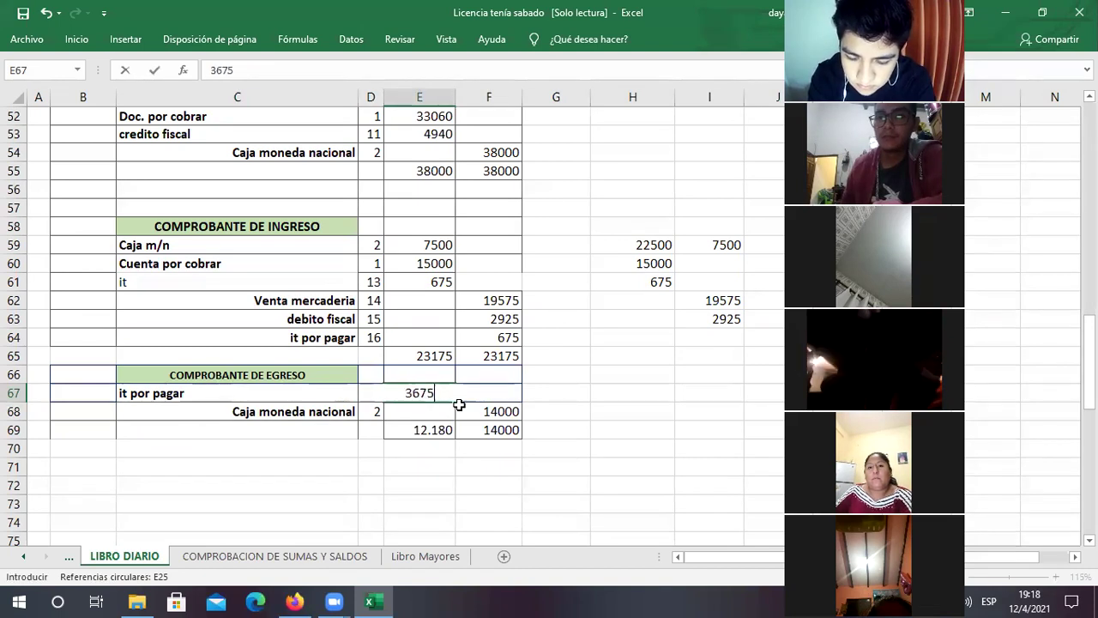
key("Return")
Total the Haber column of it x pagar in Libro Mayores cell E41 with =SUMA(E39:E40)
key("ctrl+Page_Down")
key("ctrl+Page_Down")
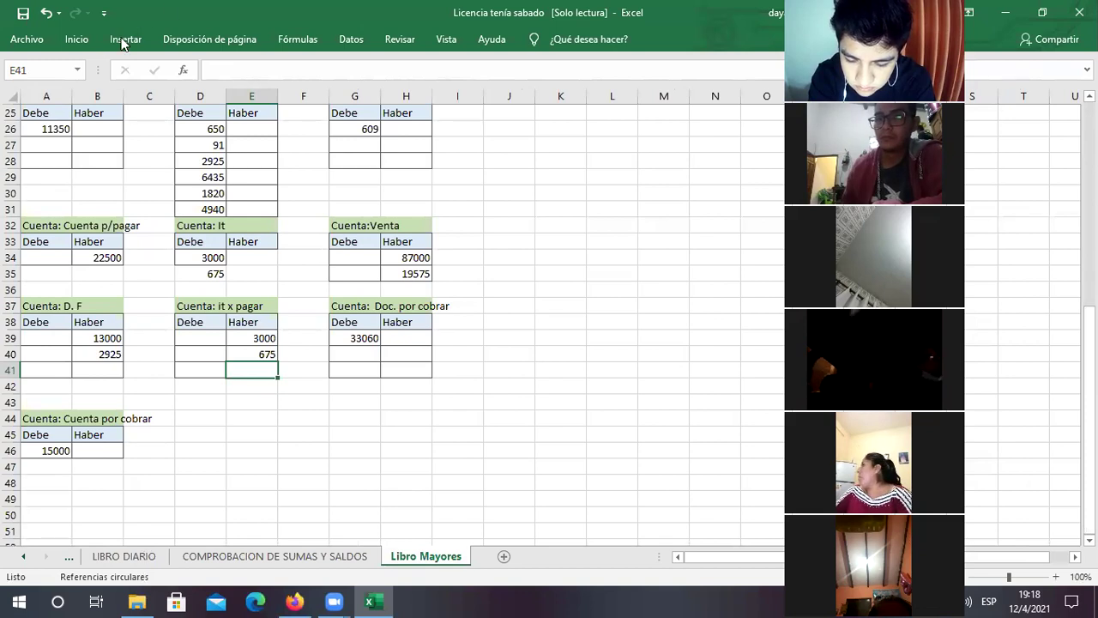
left_click(82, 40)
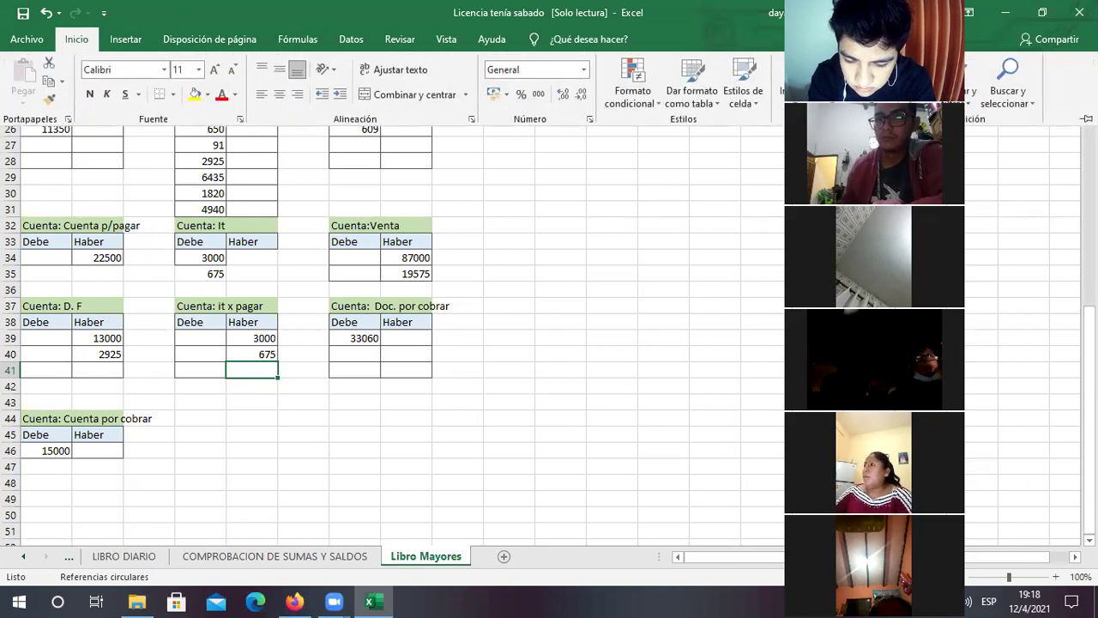
double_click(251, 370)
key("alt+equal")
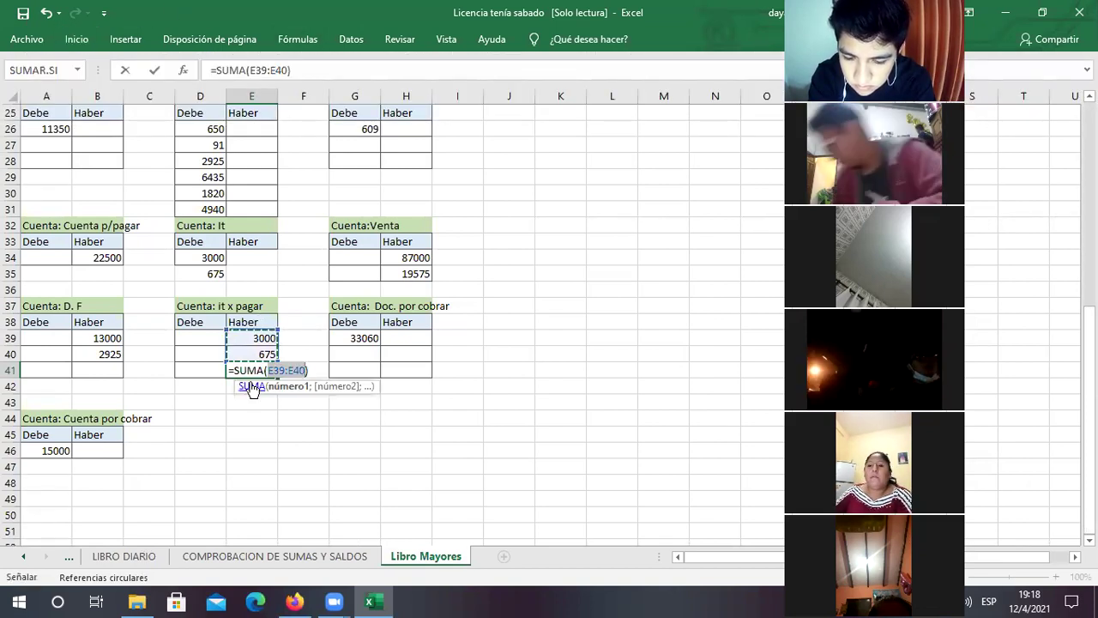
key("Return")
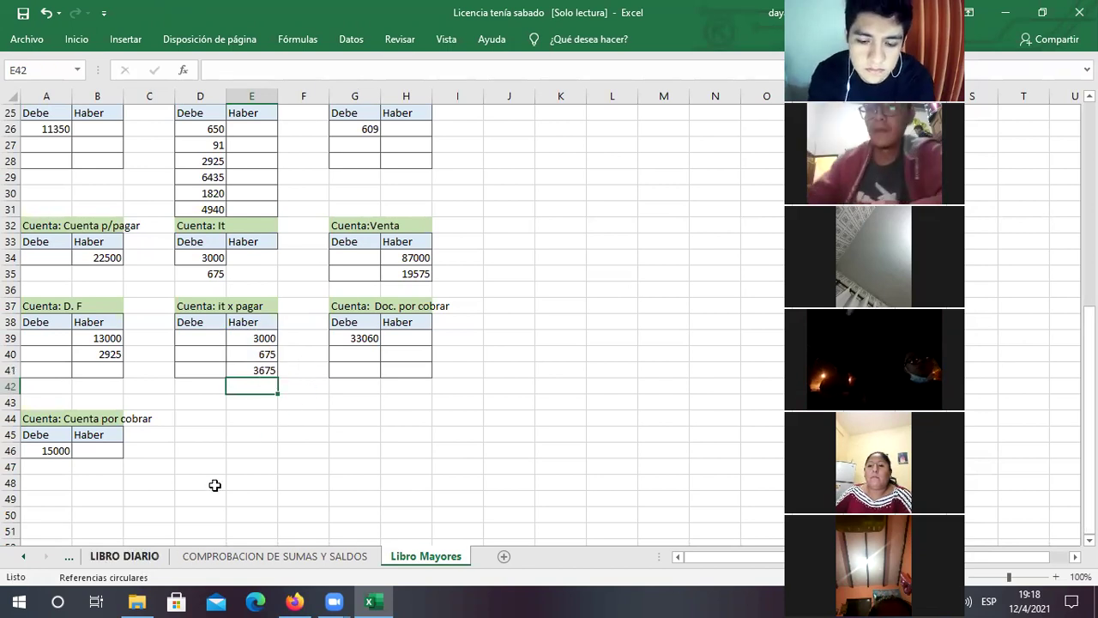
Set the Caja moneda nacional credit in LIBRO DIARIO cell F68 to the it por pagar debit with +E67
key("ctrl+Page_Up")
key("ctrl+Page_Up")
left_click(487, 411)
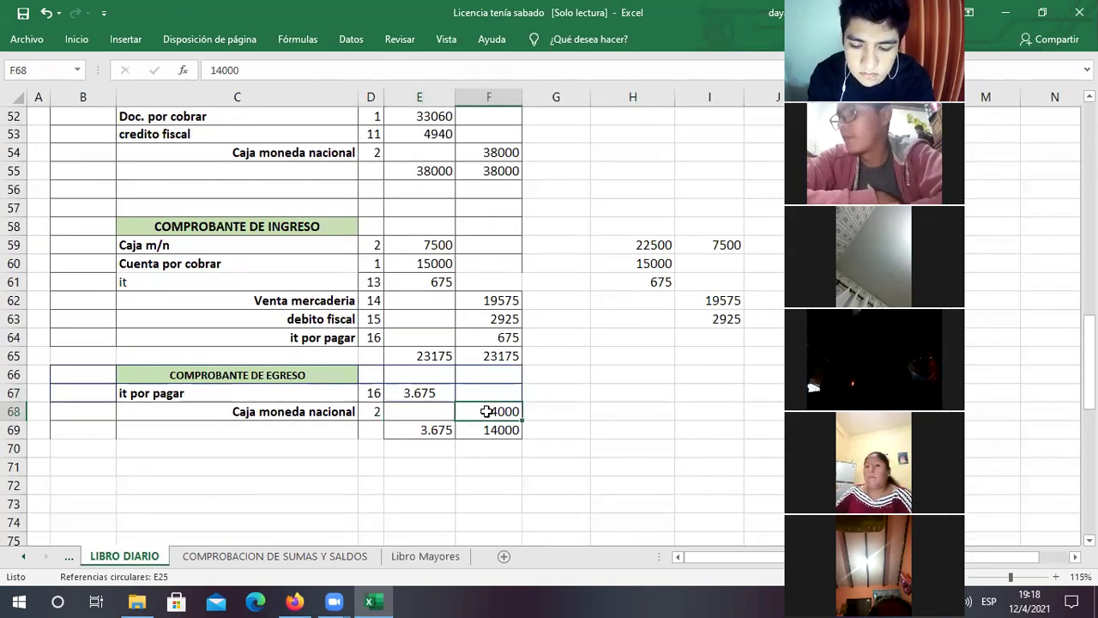
type("+")
left_click(401, 391)
key("Return")
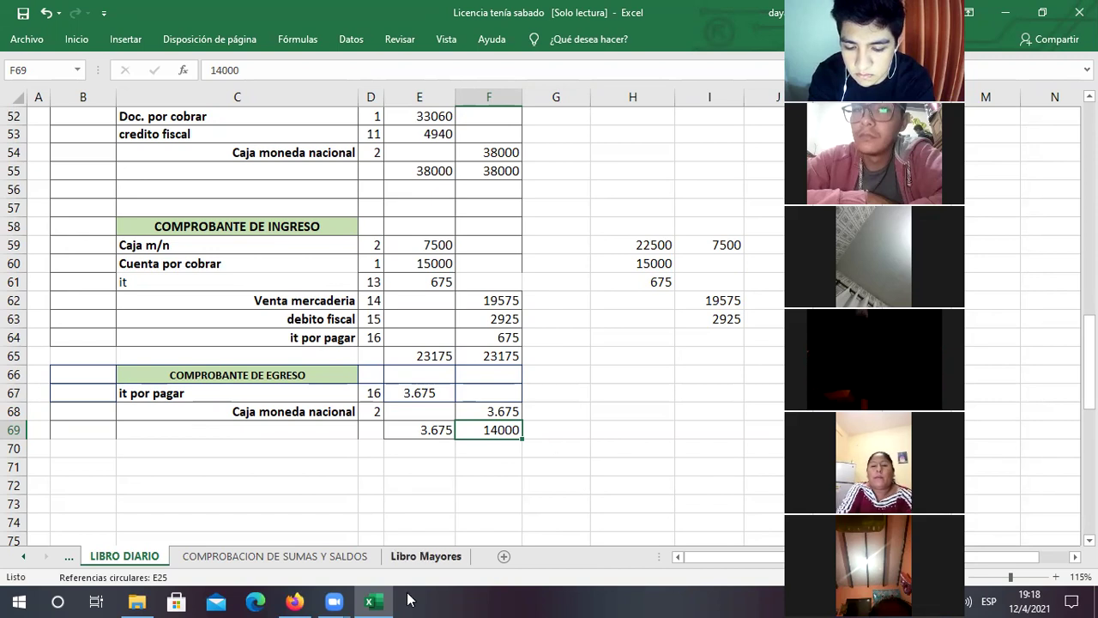
Total the Haber column of the D. F account in Libro Mayores cell B41 with =SUMA(B39:B40)
left_click(426, 556)
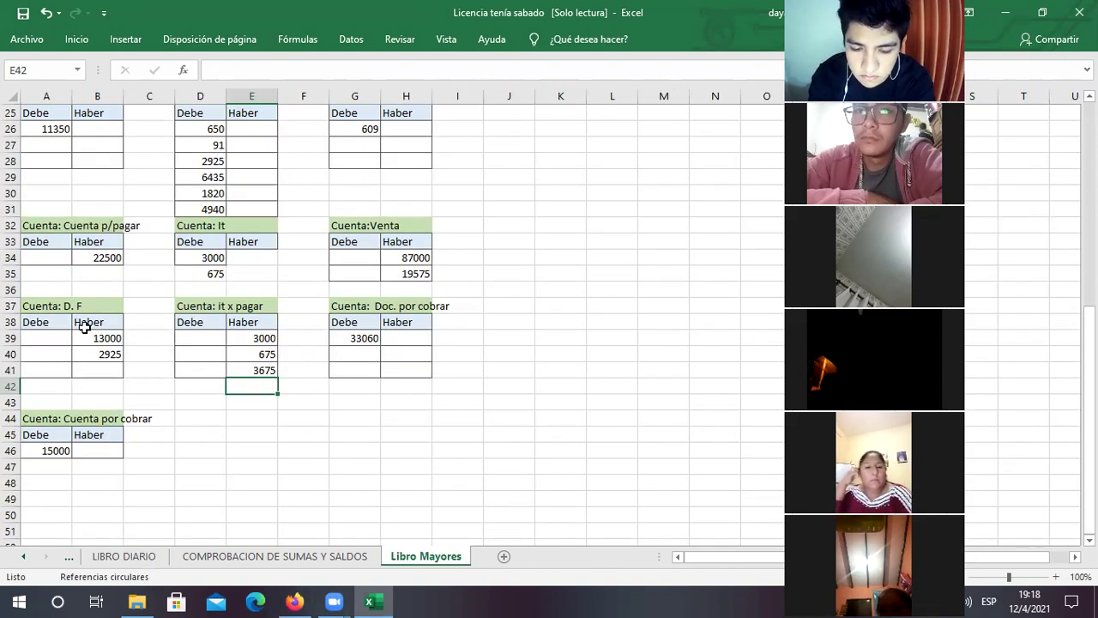
left_click(101, 368)
left_click(77, 38)
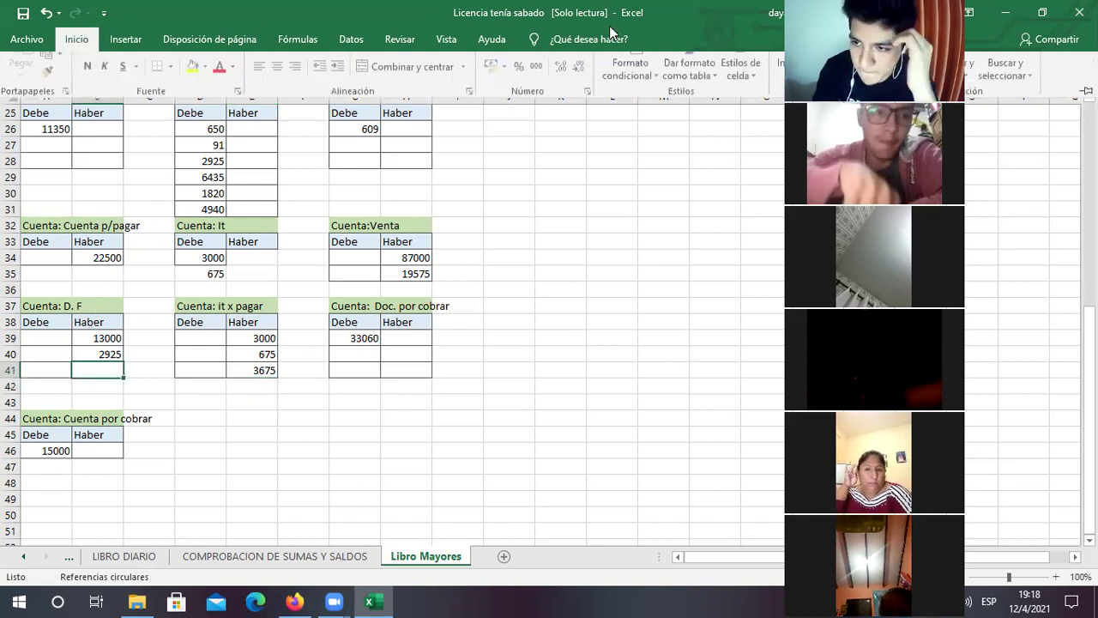
key("alt+equal")
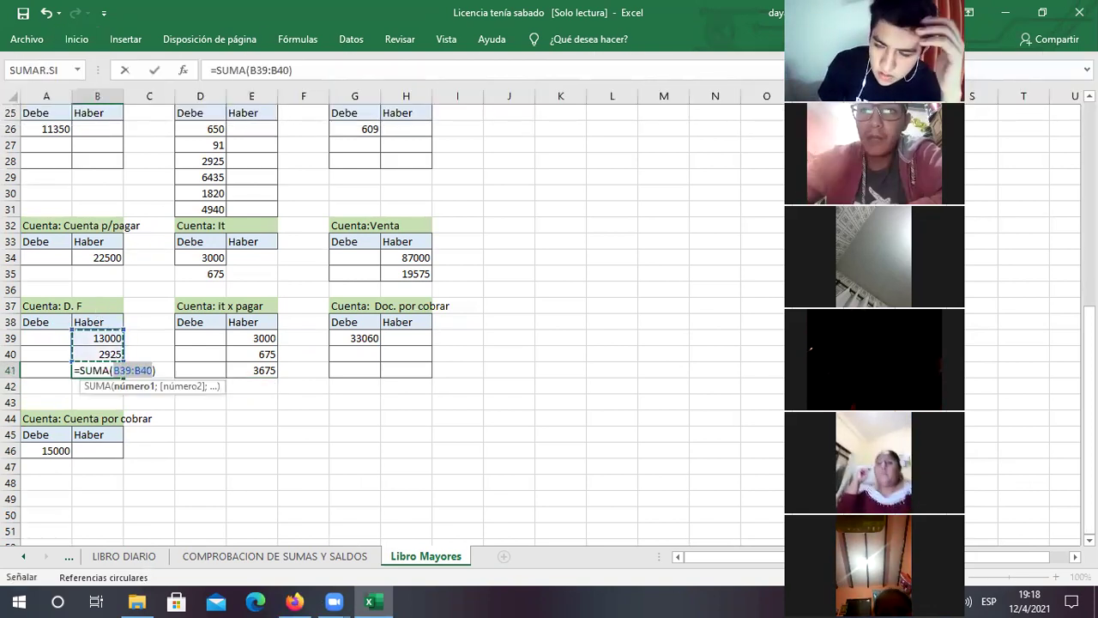
key("Return")
left_click(94, 367)
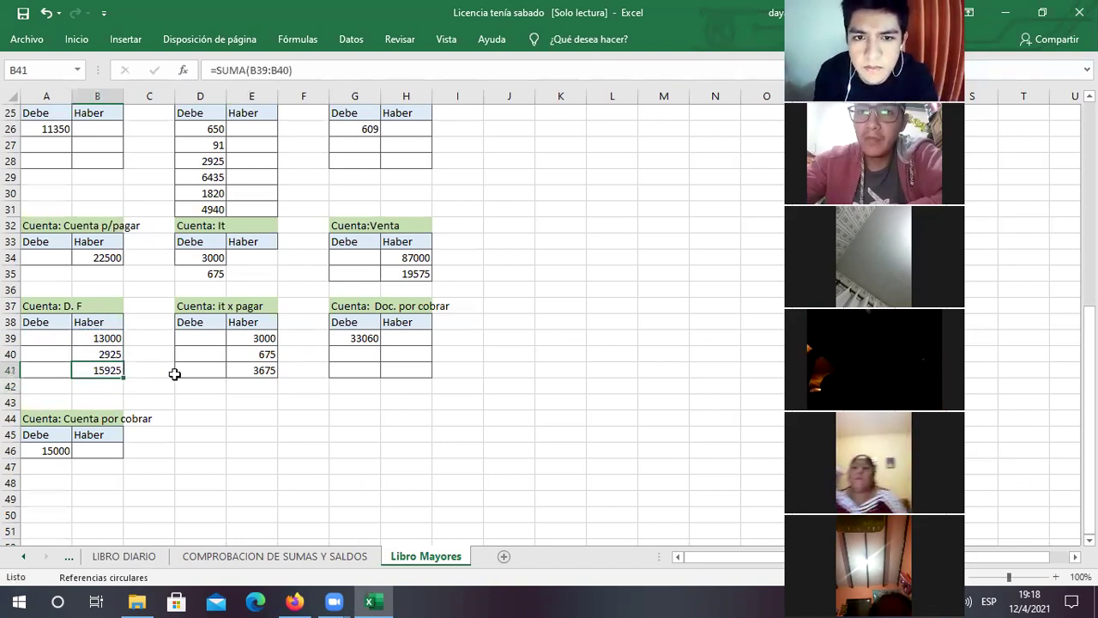
Highlight the Haber totals of the D. F and it x pagar accounts, cells B41 and E41, in yellow
key("ctrl+c")
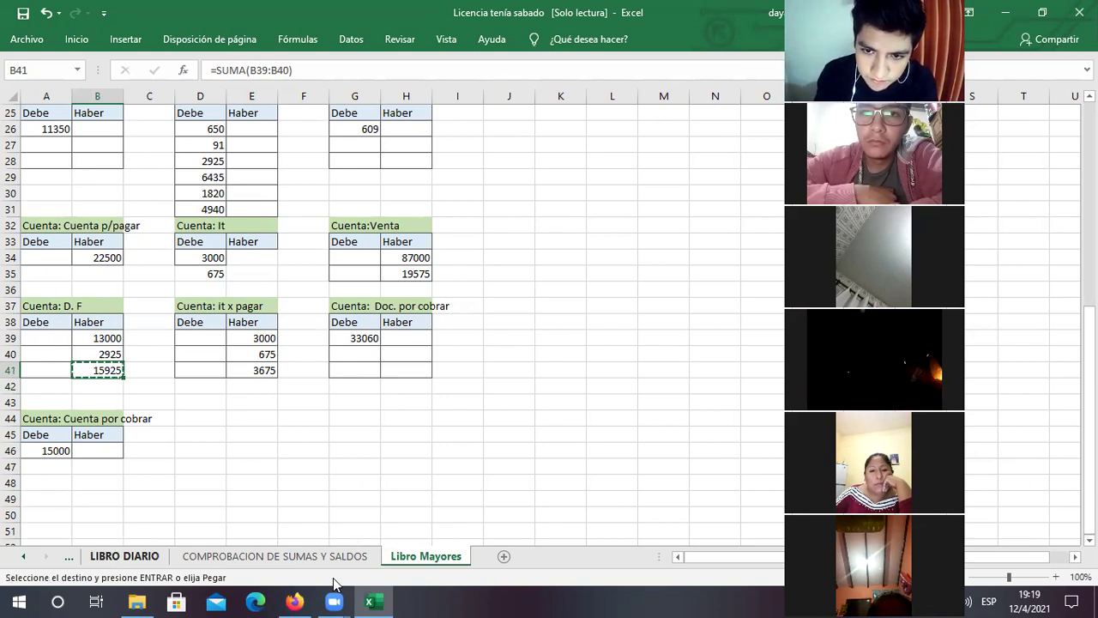
left_click(78, 38)
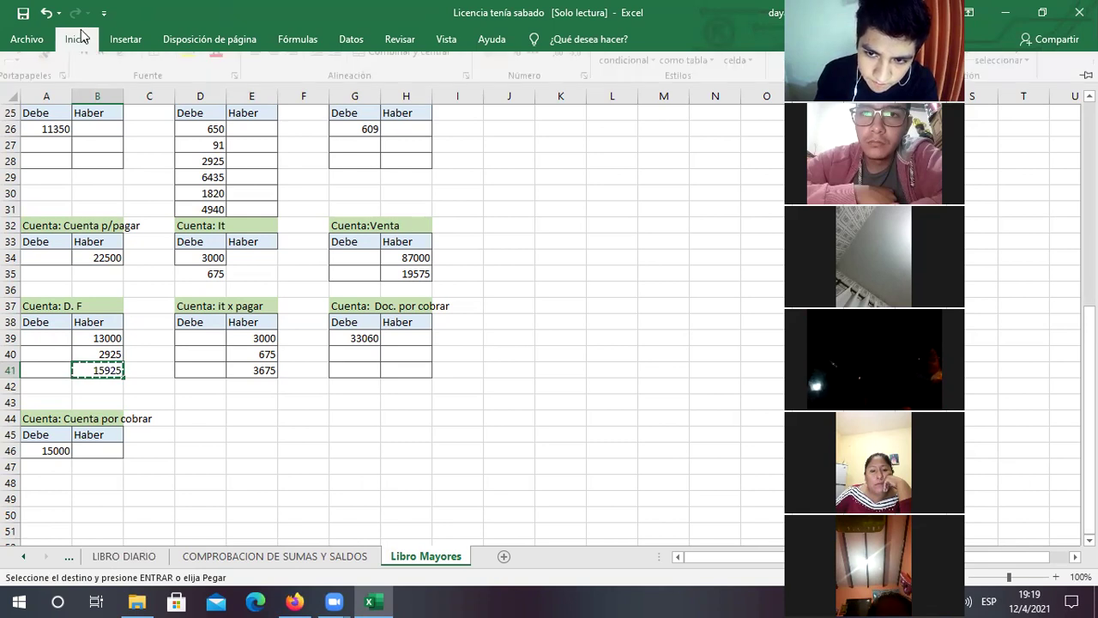
left_click(194, 94)
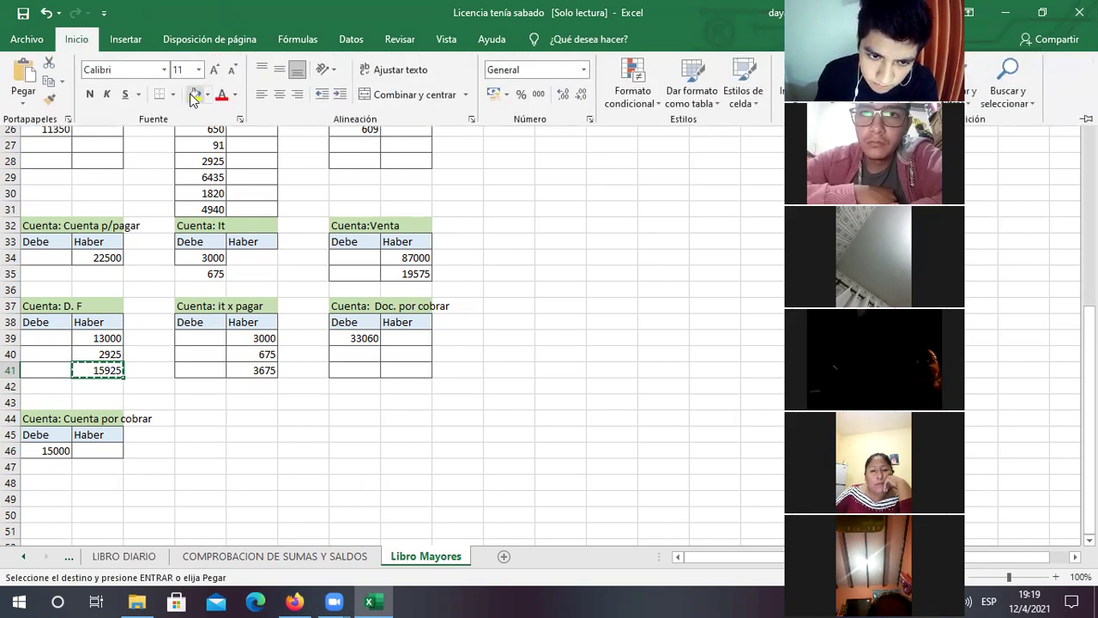
left_click(242, 372)
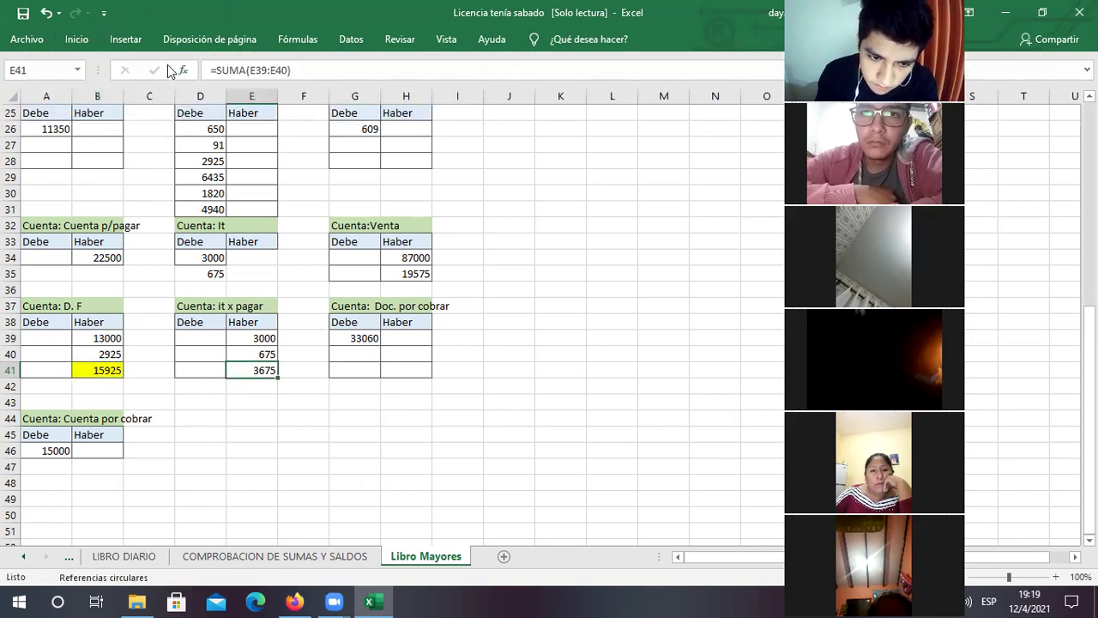
left_click(75, 37)
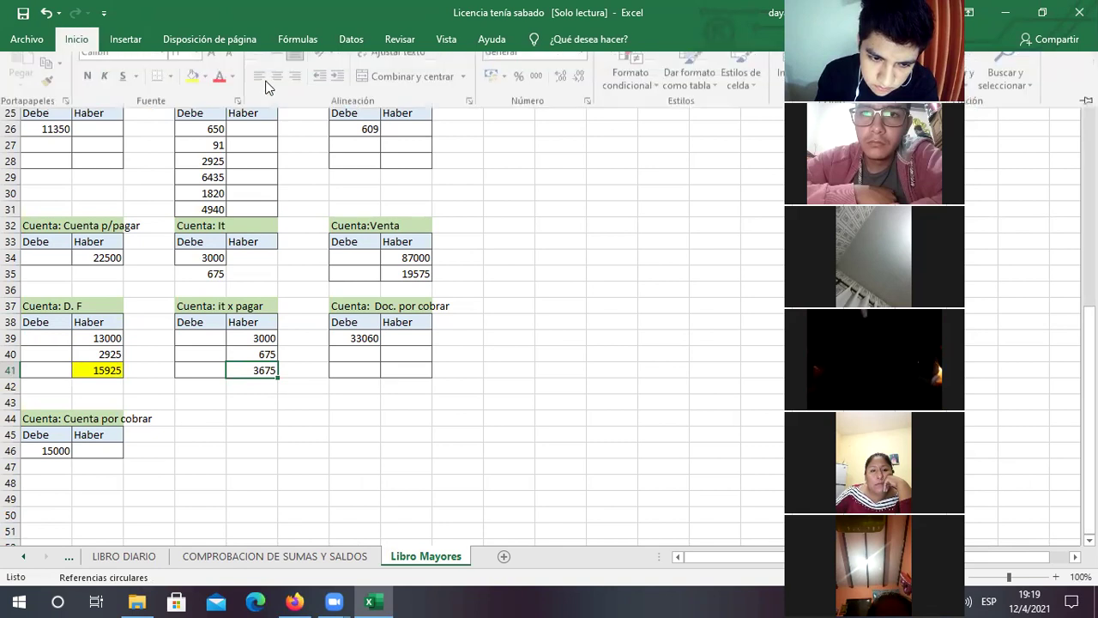
left_click(195, 95)
Copy the D. F Haber total from Libro Mayores cell B41 into LIBRO DIARIO cell G70 as a value with source formatting
left_click(108, 369)
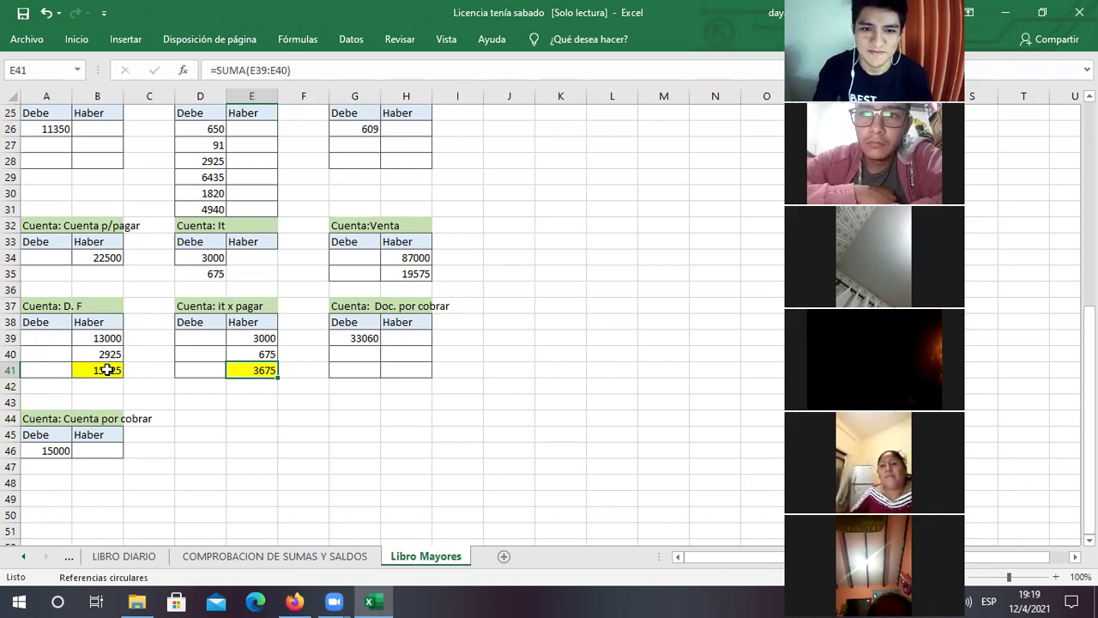
left_click(108, 370)
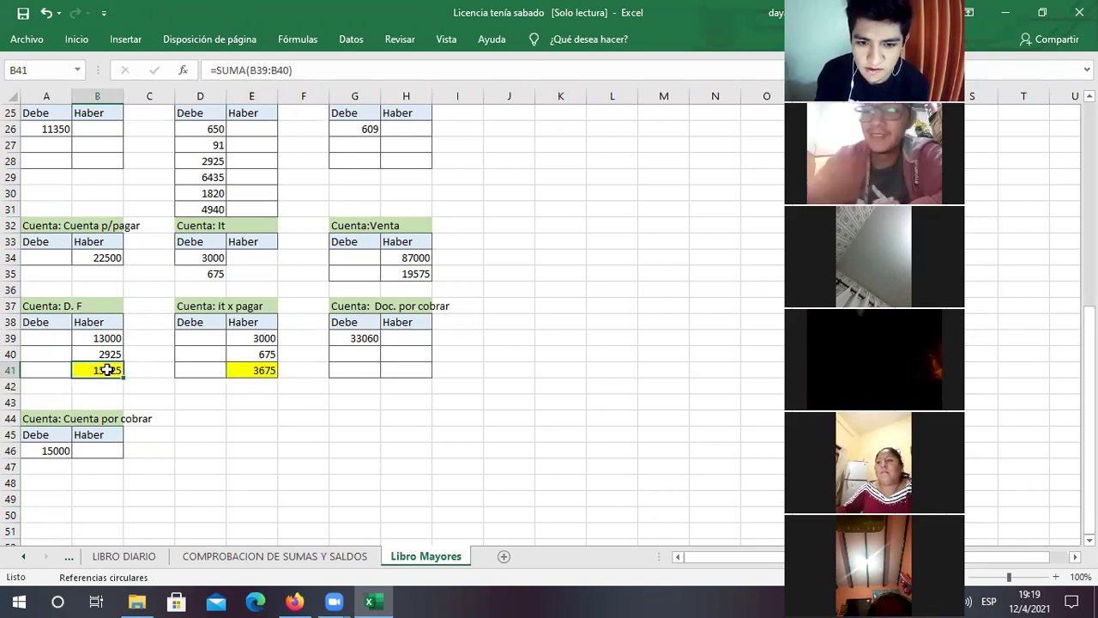
key("ctrl+c")
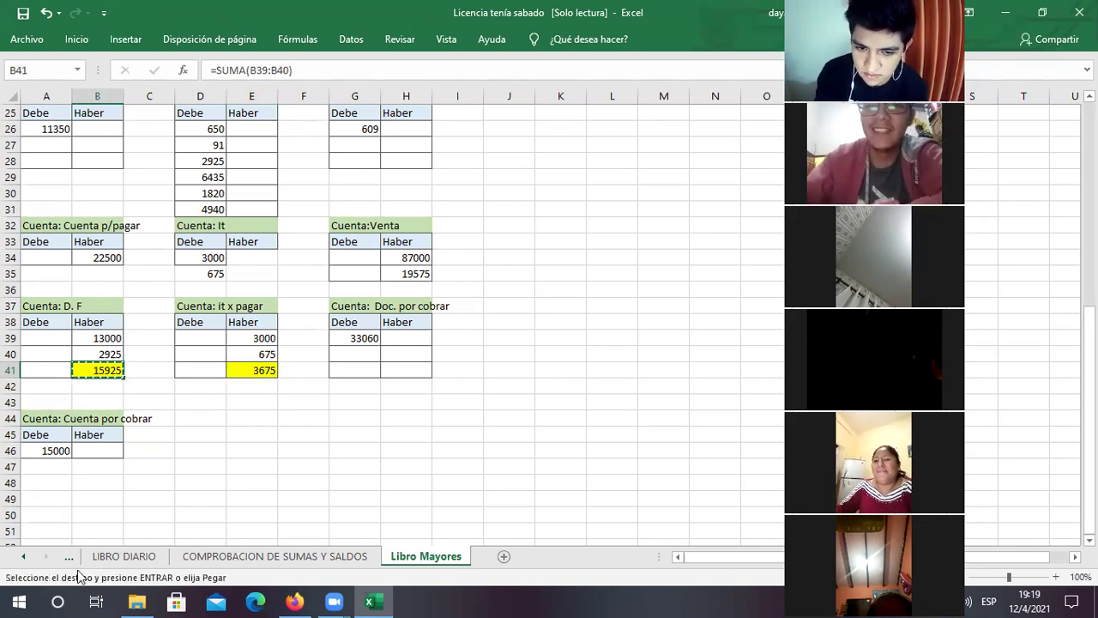
left_click(123, 556)
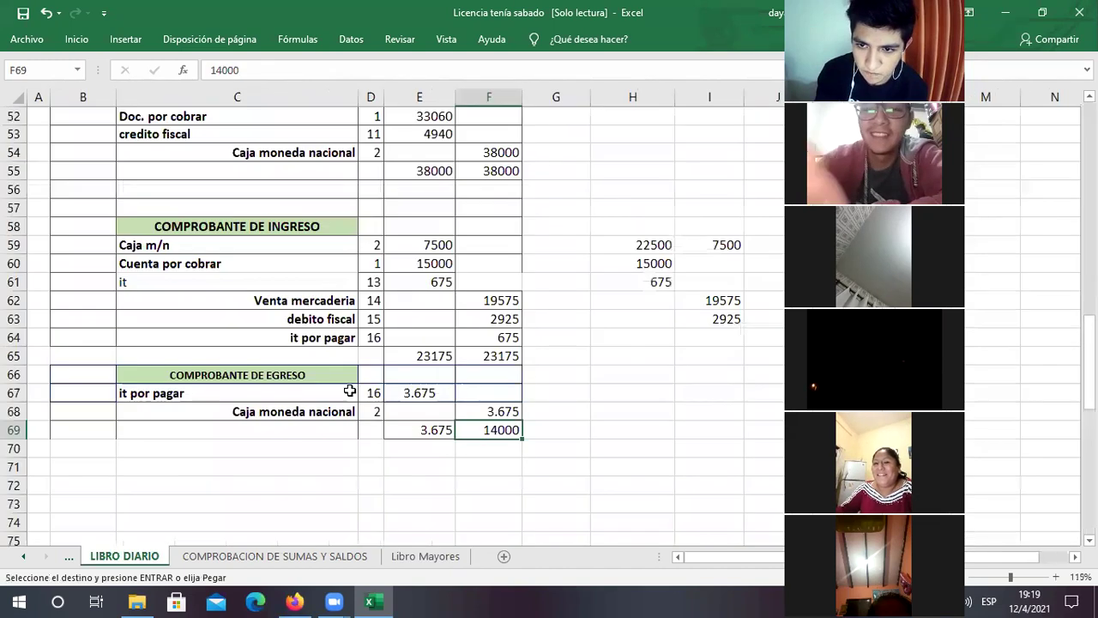
left_click(411, 448)
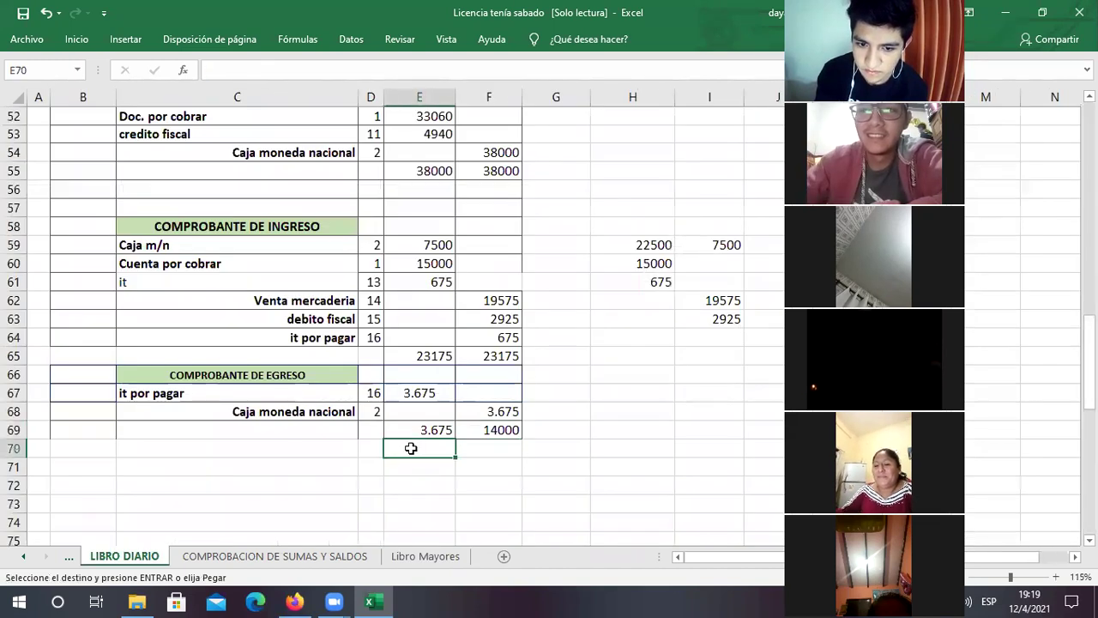
left_click(575, 448)
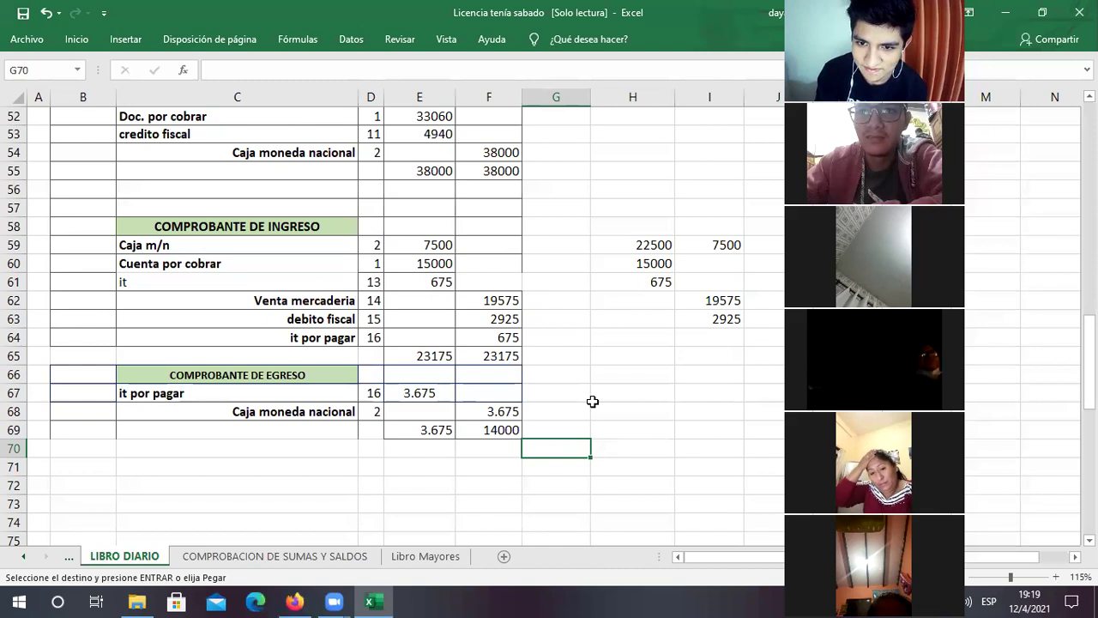
left_click(76, 39)
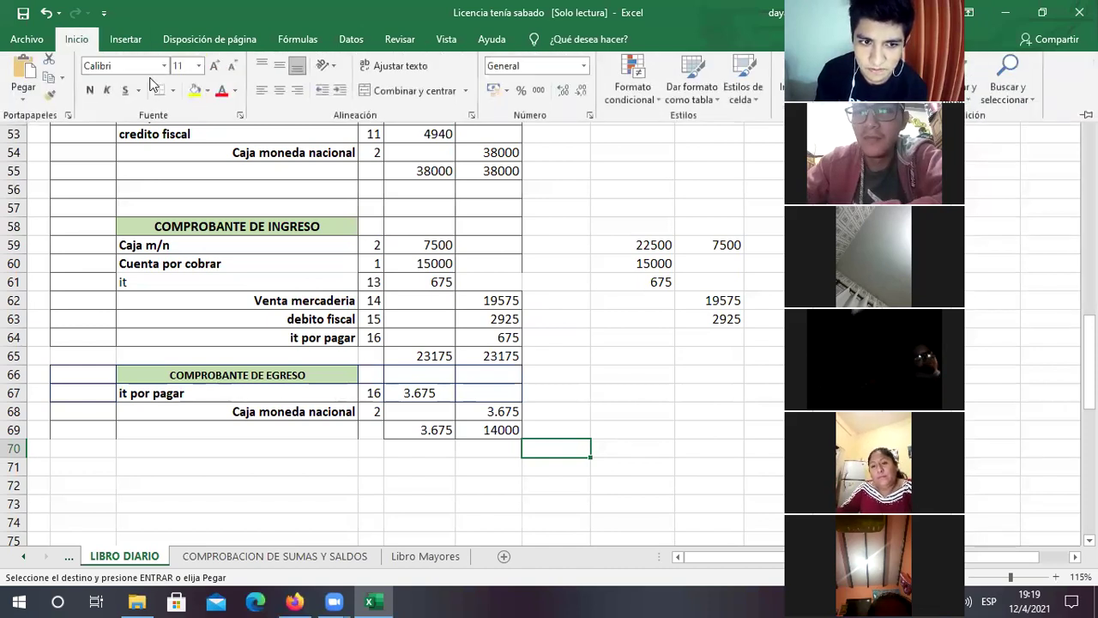
left_click(23, 96)
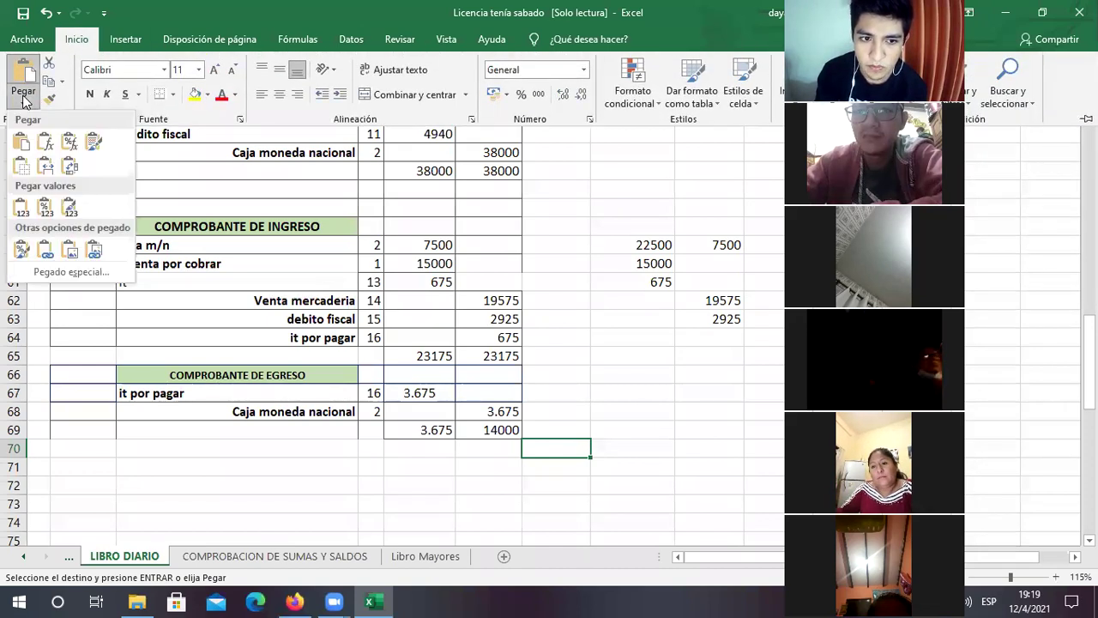
left_click(69, 207)
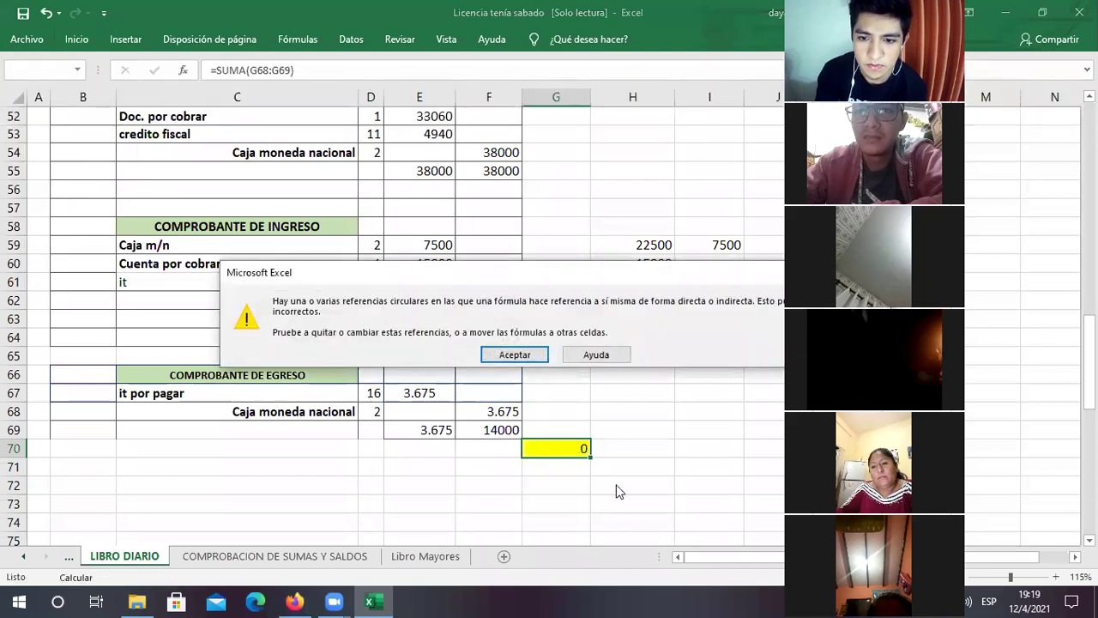
left_click(515, 354)
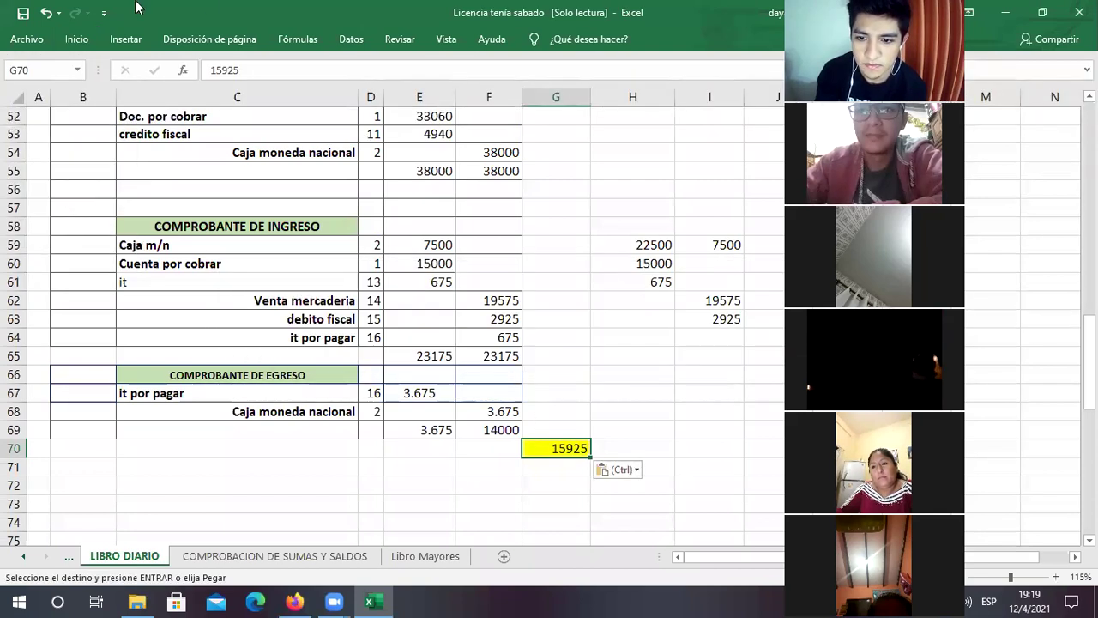
left_click(632, 447)
left_click(579, 447)
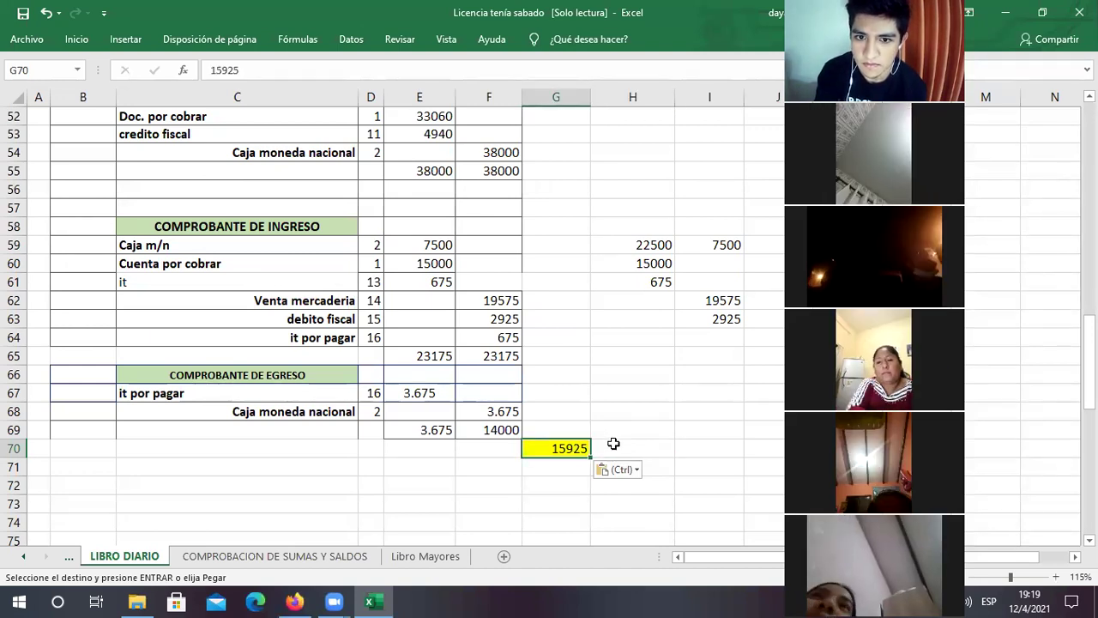
Highlight the last Debe amount of the C.F account in Libro Mayores, cell D31, in yellow
key("ctrl+Page_Down")
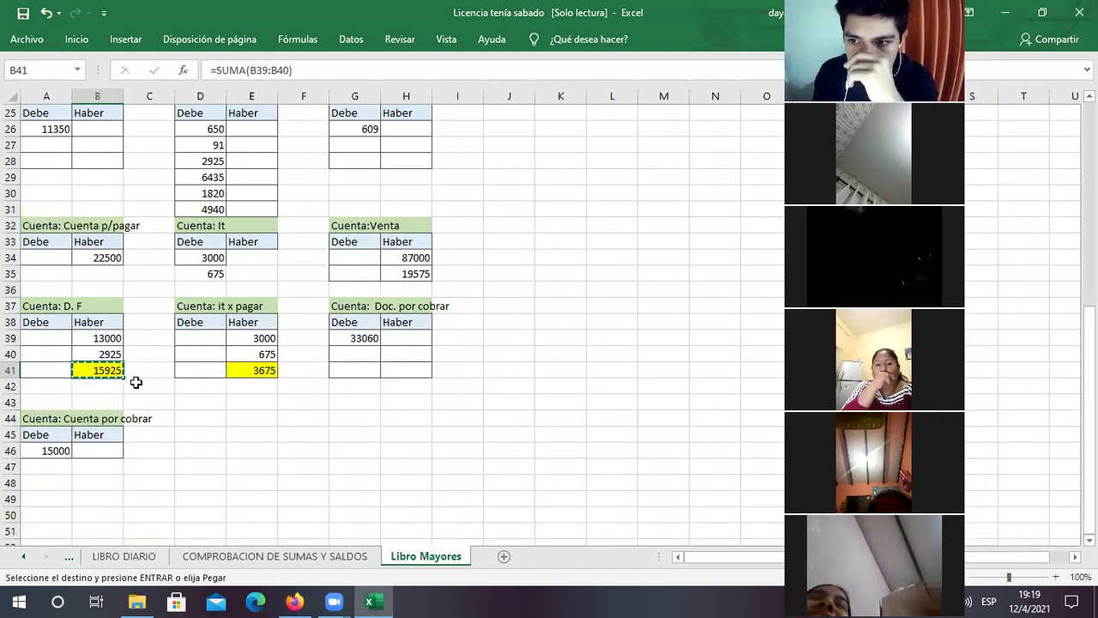
key("Escape")
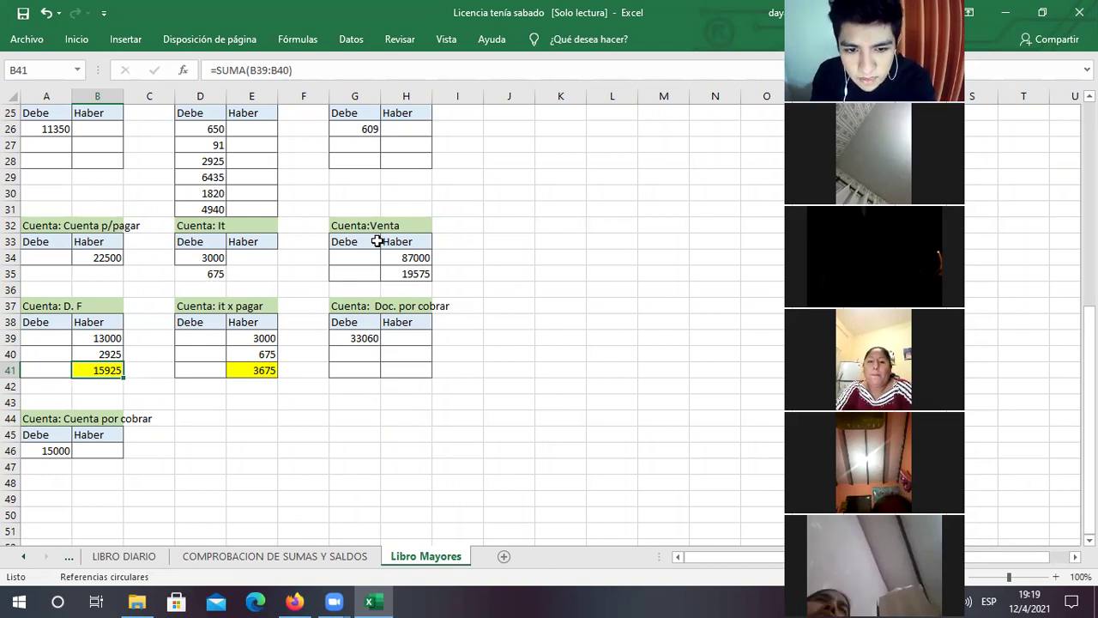
scroll(368, 237, "up", 1)
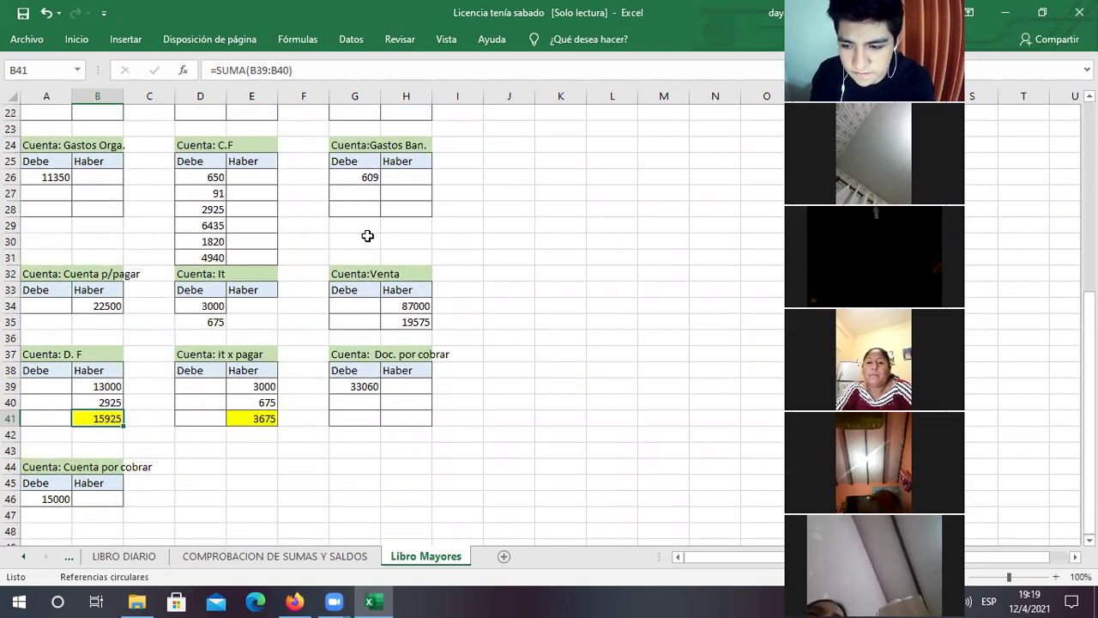
left_click(199, 258)
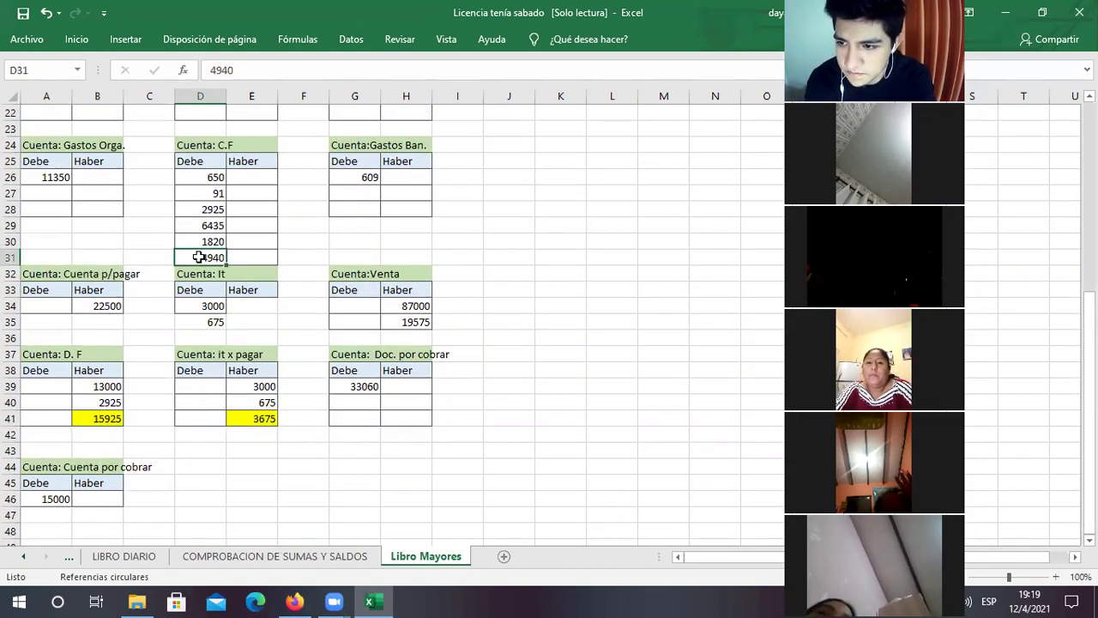
left_click(88, 43)
left_click(195, 95)
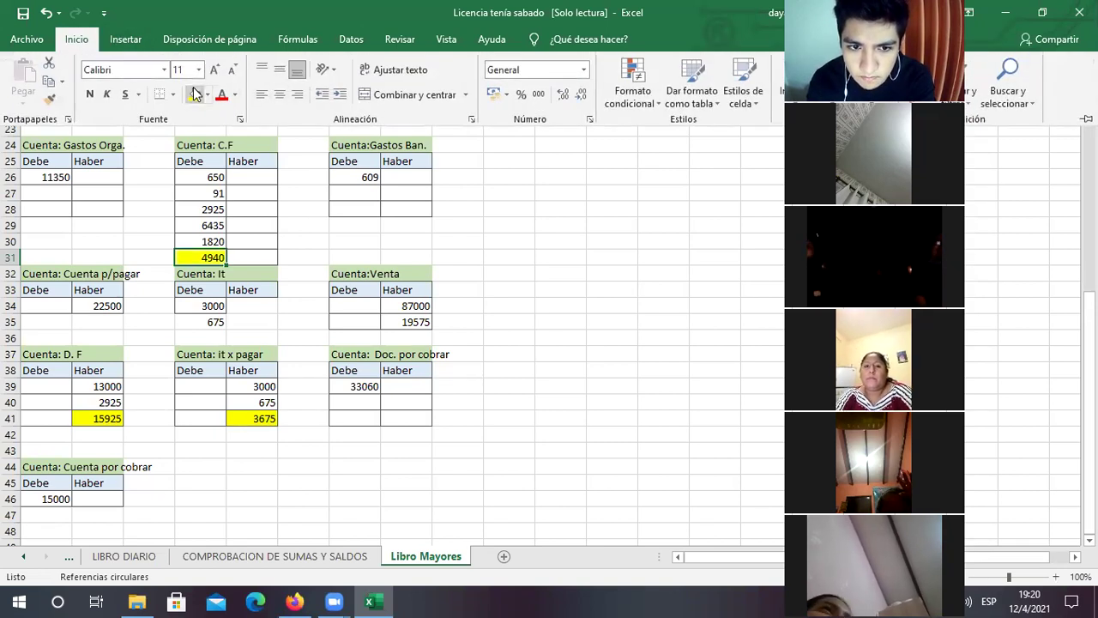
Copy the highlighted C.F amount from Libro Mayores cell D31 into LIBRO DIARIO cell G71 as a value with source formatting
left_click(49, 80)
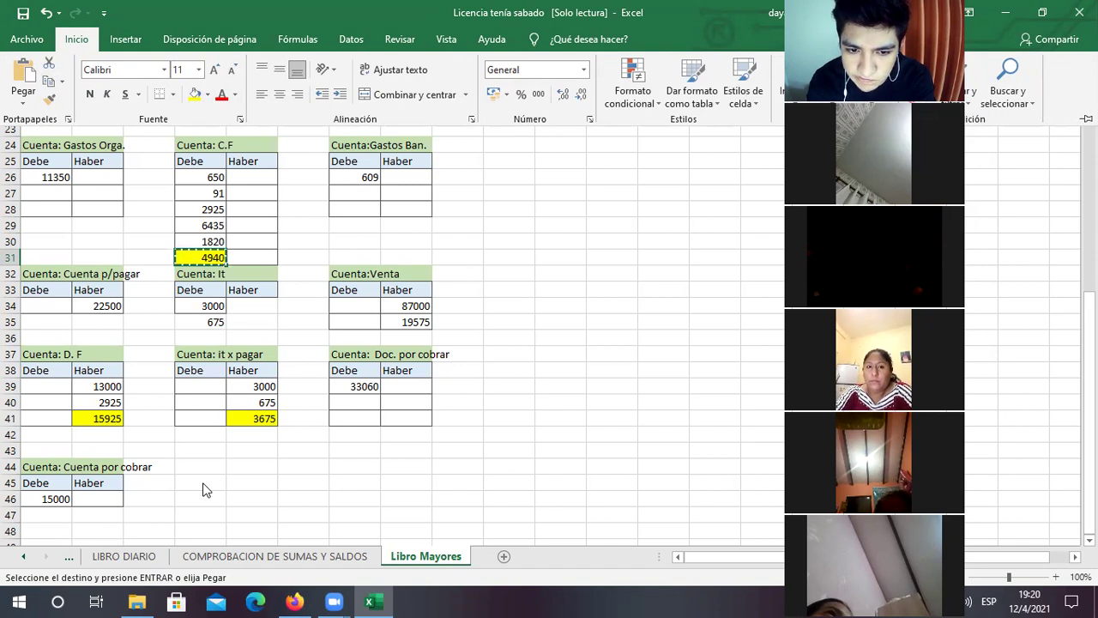
key("ctrl+Page_Up")
key("ctrl+Page_Up")
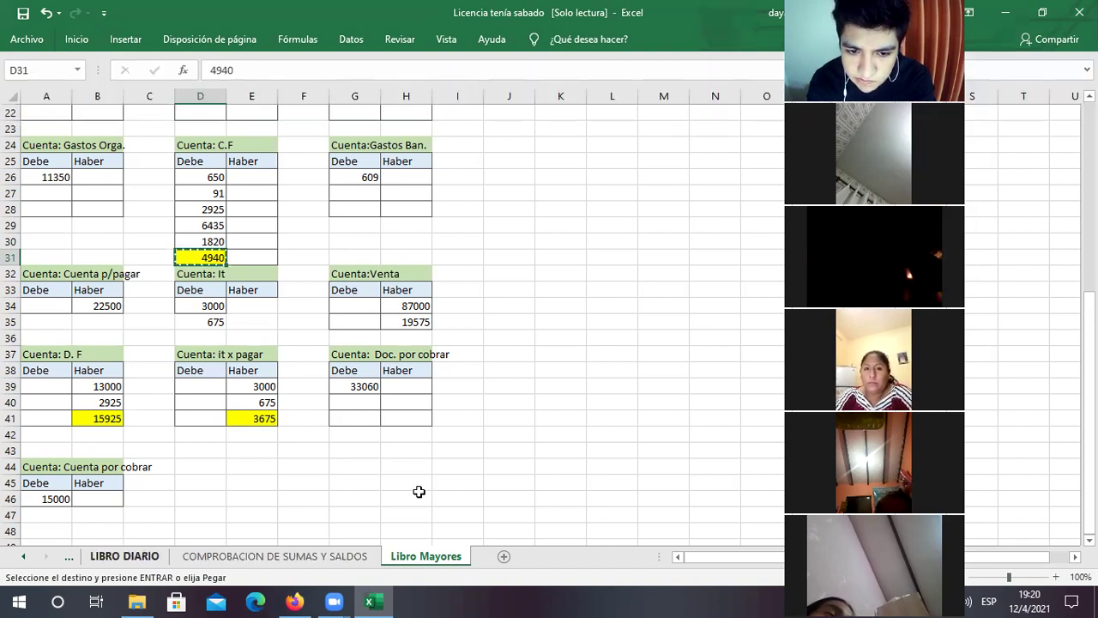
left_click(558, 473)
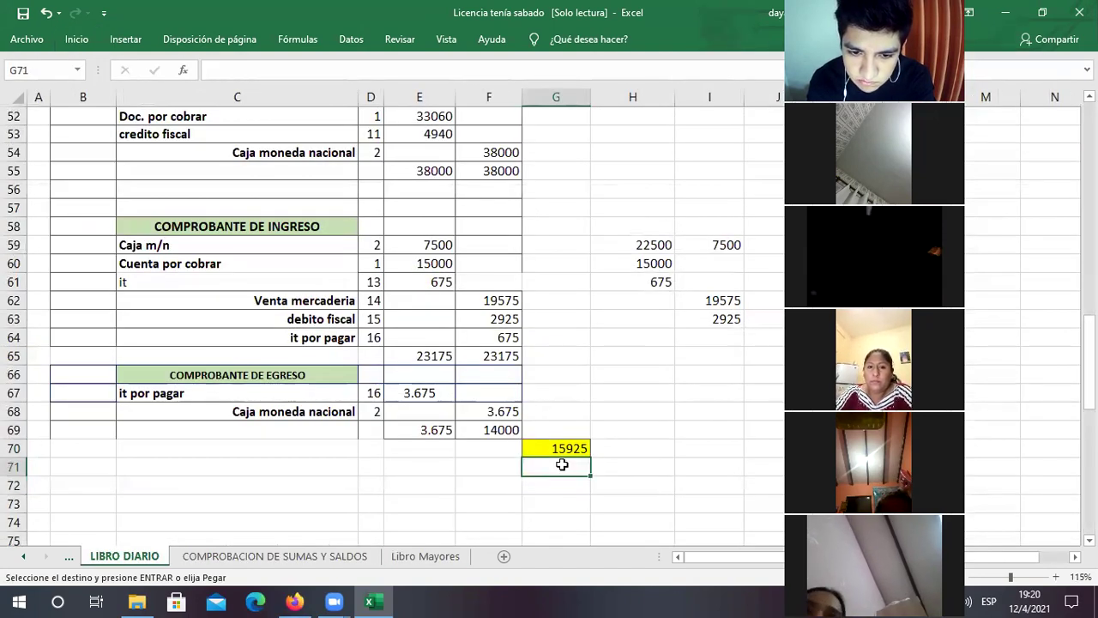
left_click(79, 41)
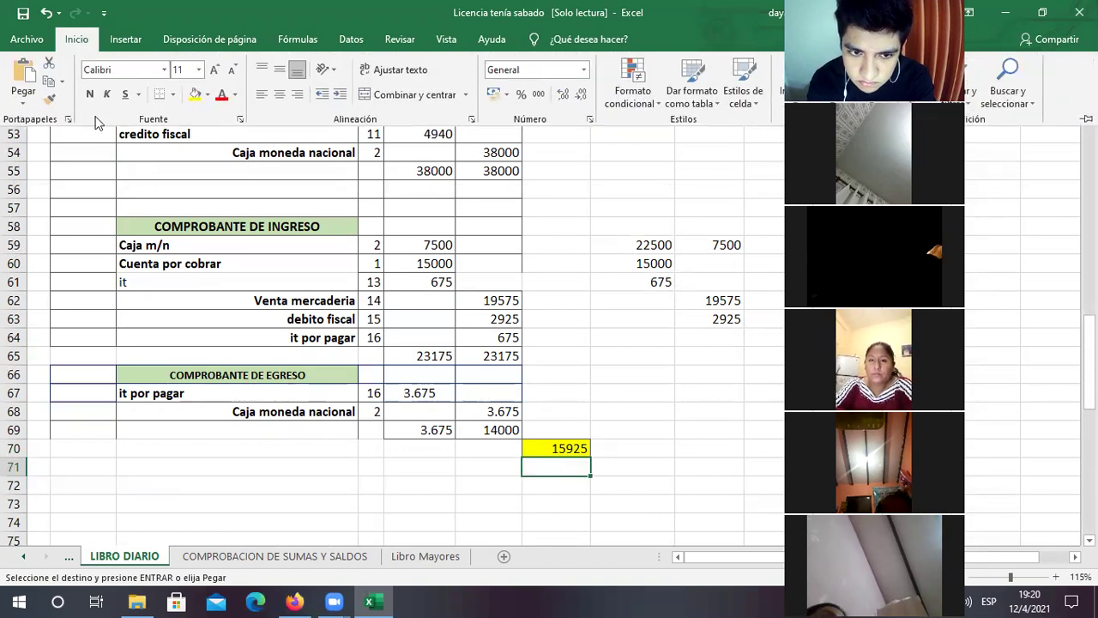
left_click(24, 103)
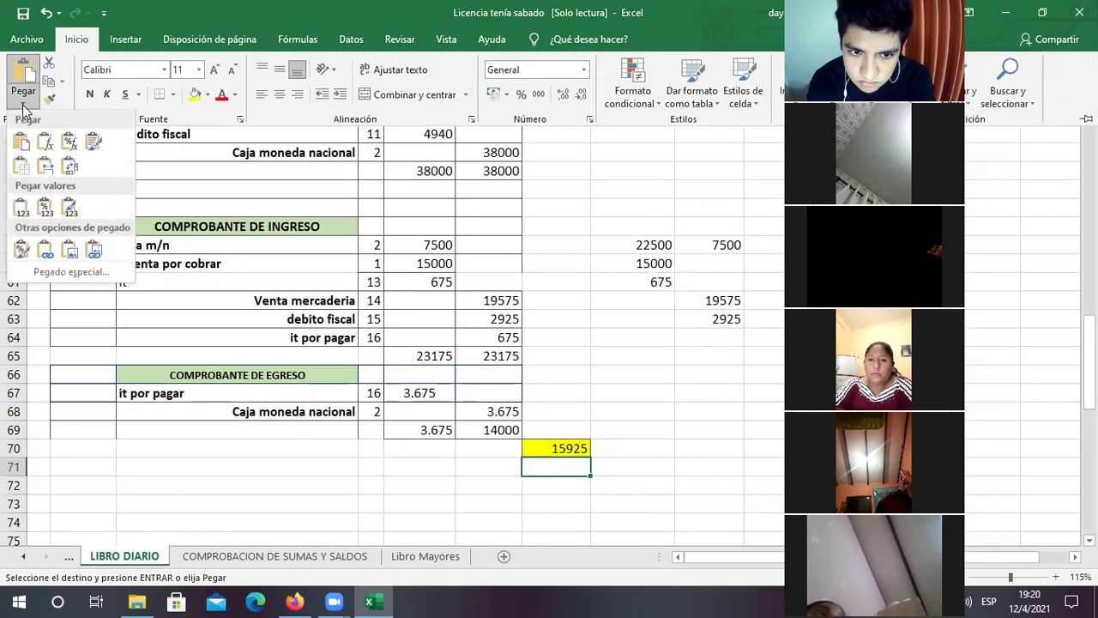
left_click(71, 216)
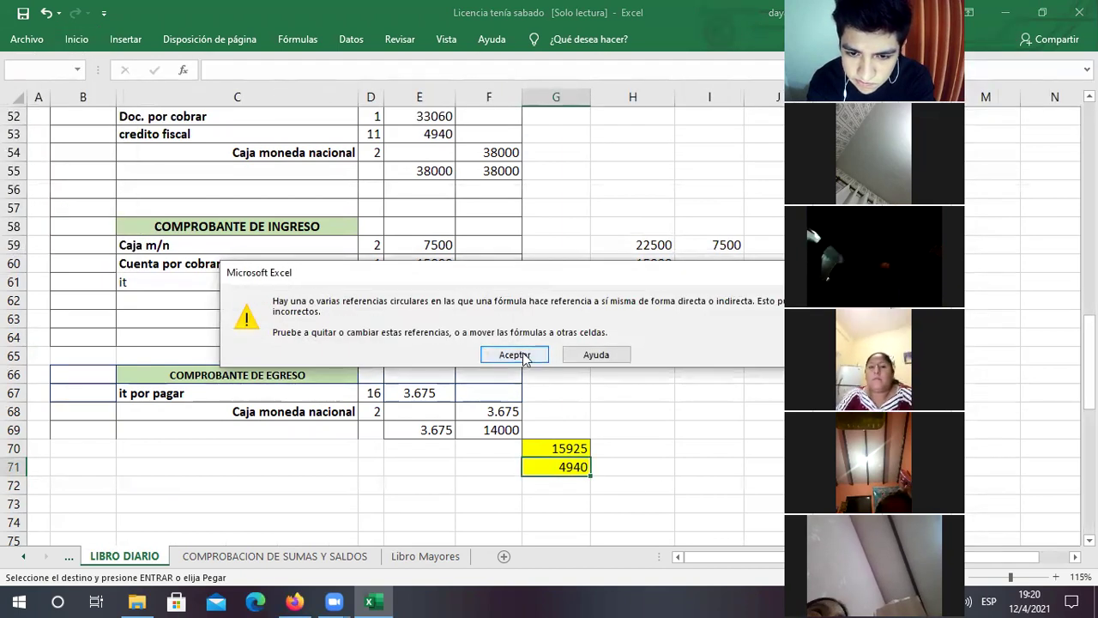
left_click(525, 357)
Copy the account title "Cuenta: D. F" from Libro Mayores cell A37 into LIBRO DIARIO cell H70, beside the D. F amount
left_click(652, 467)
left_click(608, 447)
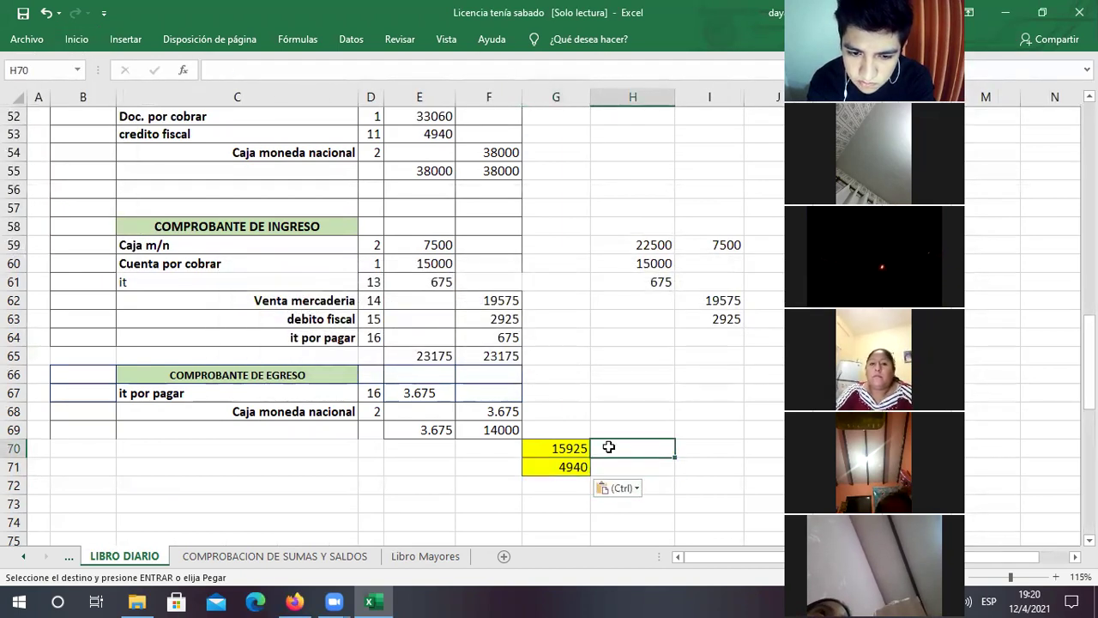
key("ctrl+Page_Down")
key("ctrl+Page_Down")
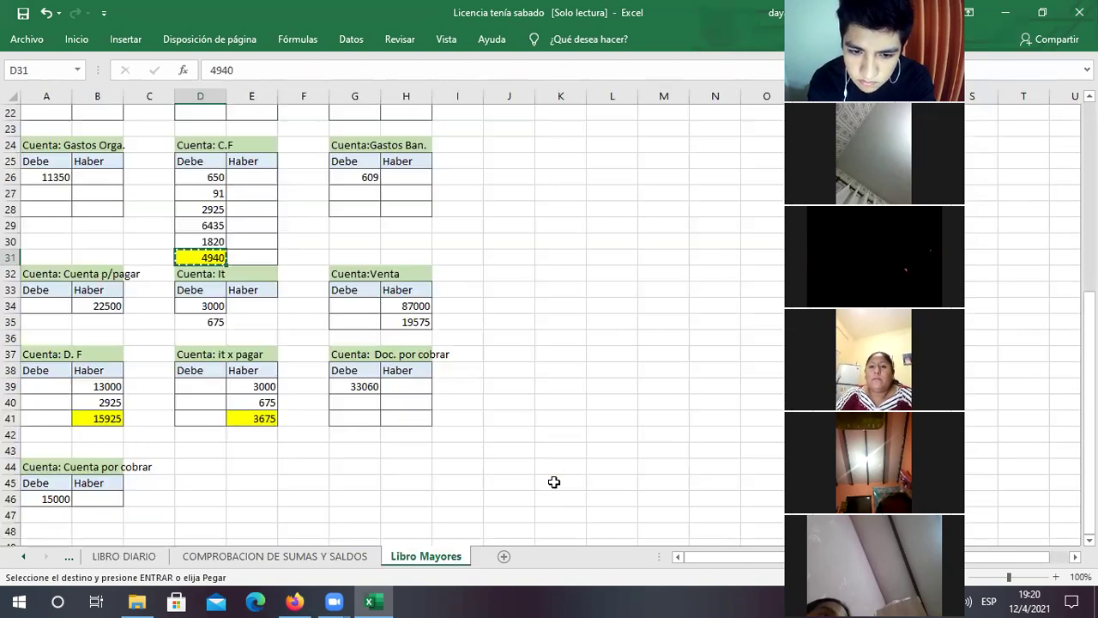
left_click(75, 354)
left_click(67, 353)
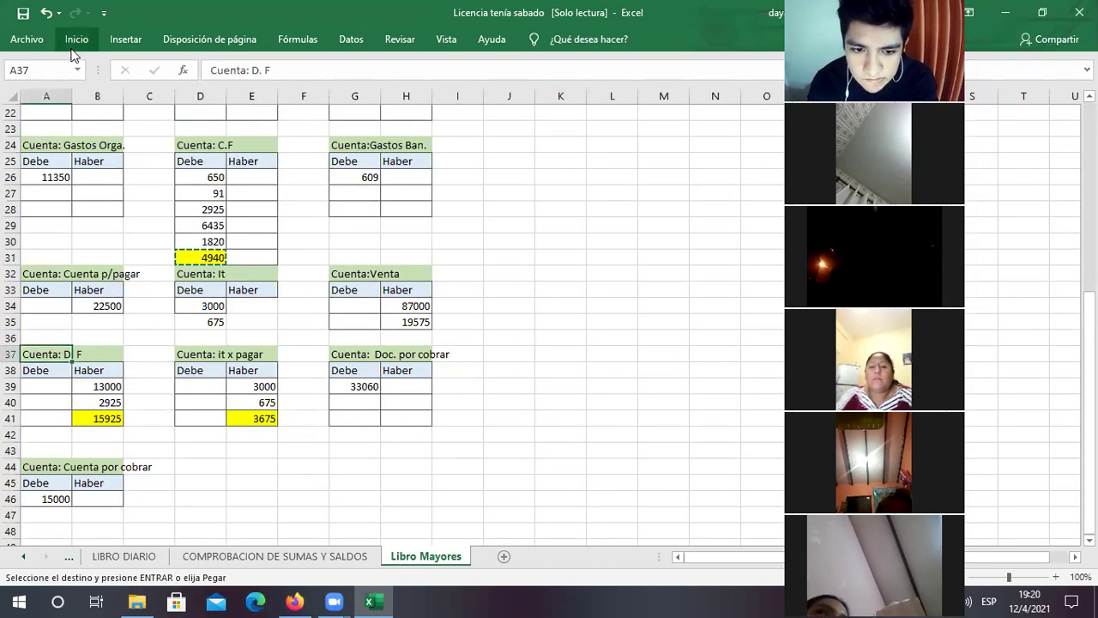
key("ctrl+c")
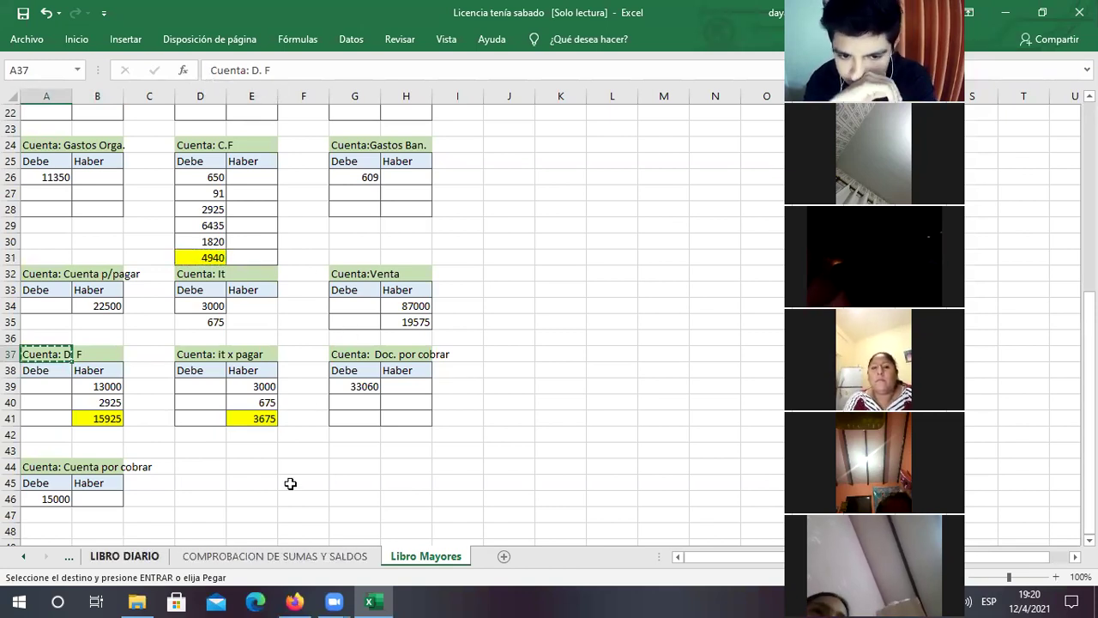
key("ctrl+Page_Up")
key("ctrl+Page_Up")
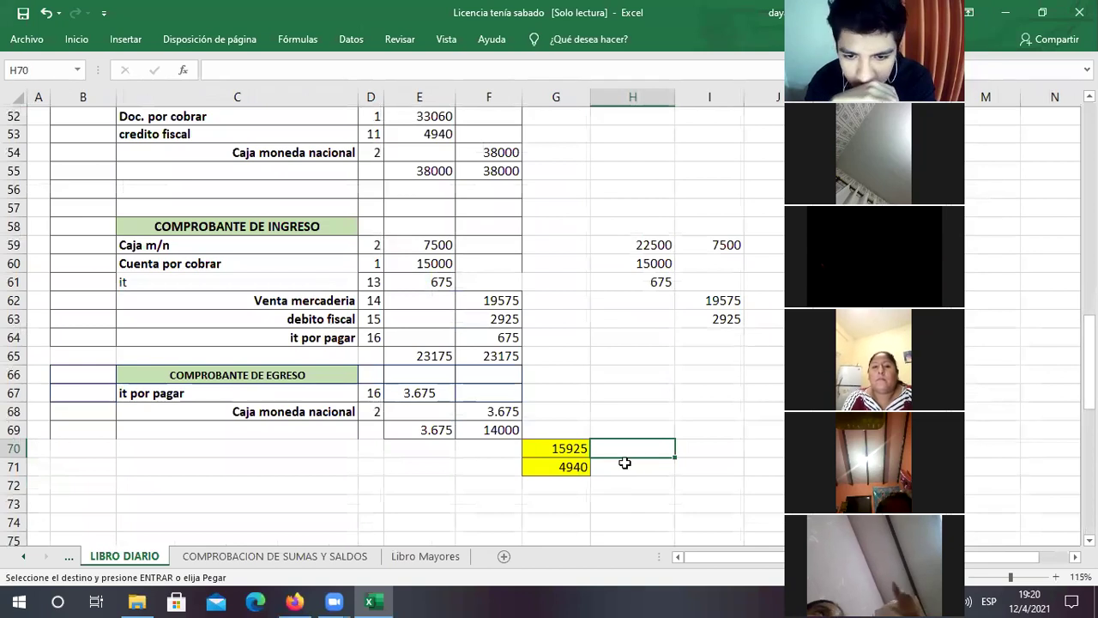
key("ctrl+v")
Copy the account title "Cuenta: C.F" from Libro Mayores cell D24 into LIBRO DIARIO cell H71, beside the C.F amount
left_click(621, 470)
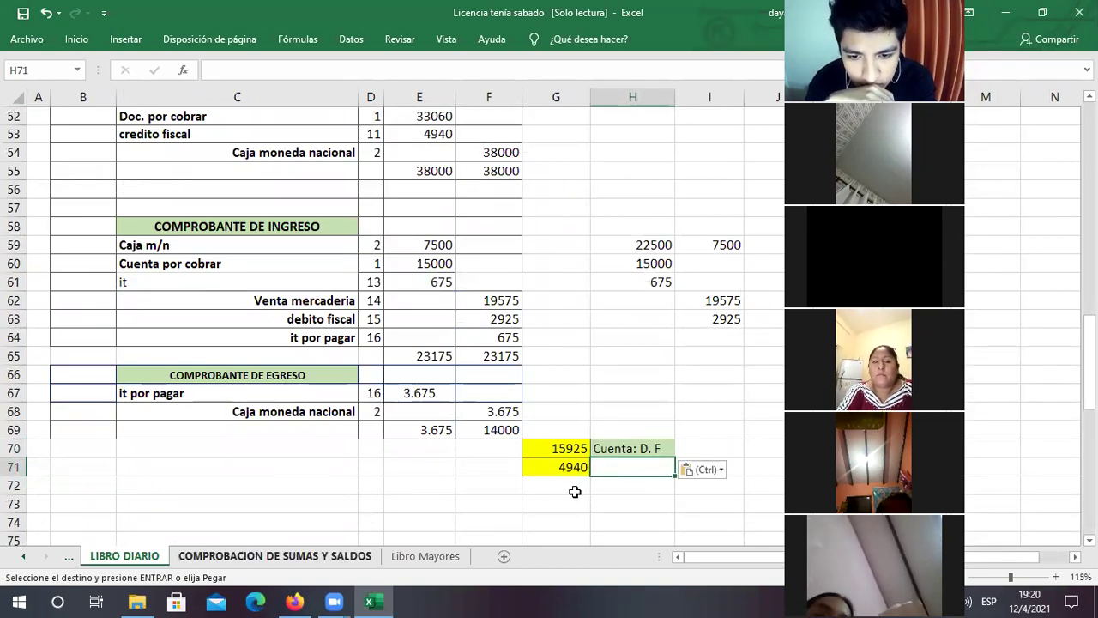
key("ctrl+Page_Down")
key("ctrl+Page_Down")
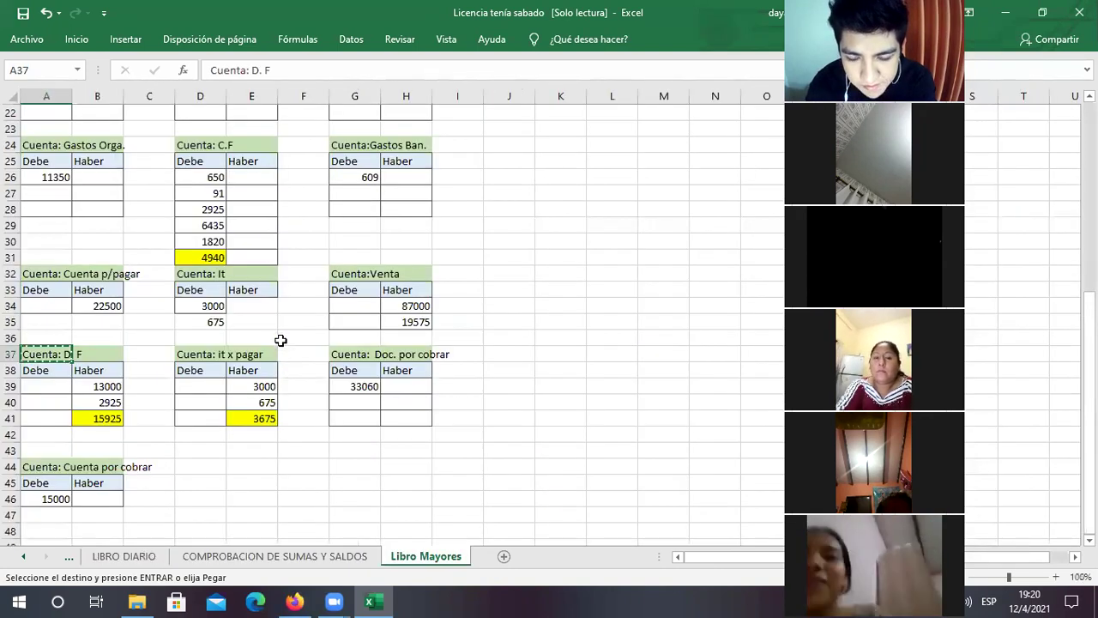
left_click(220, 146)
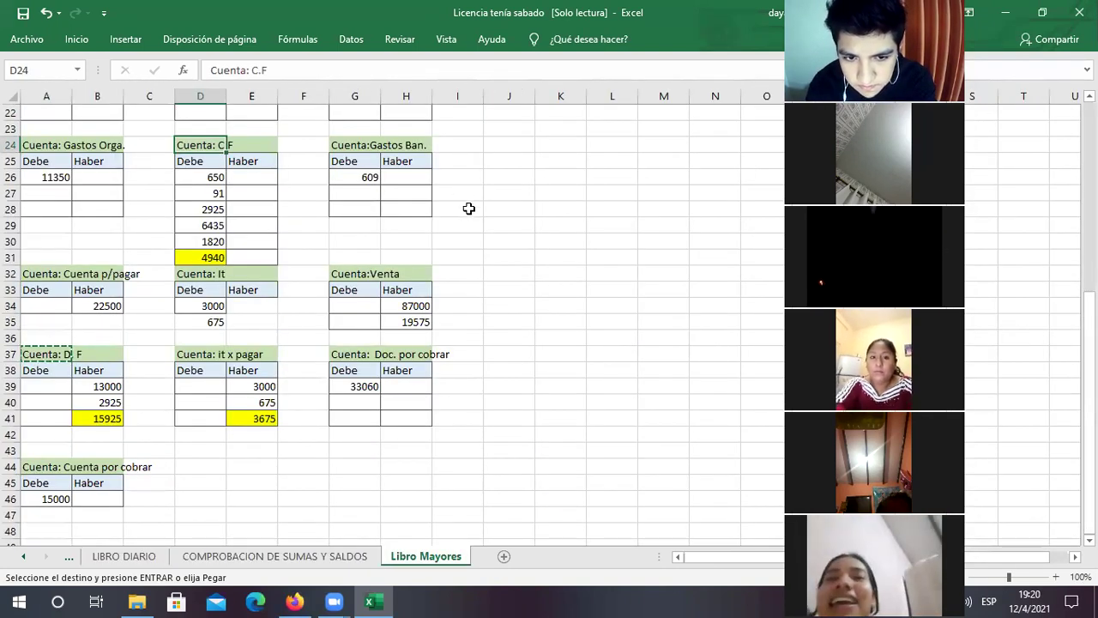
key("ctrl+c")
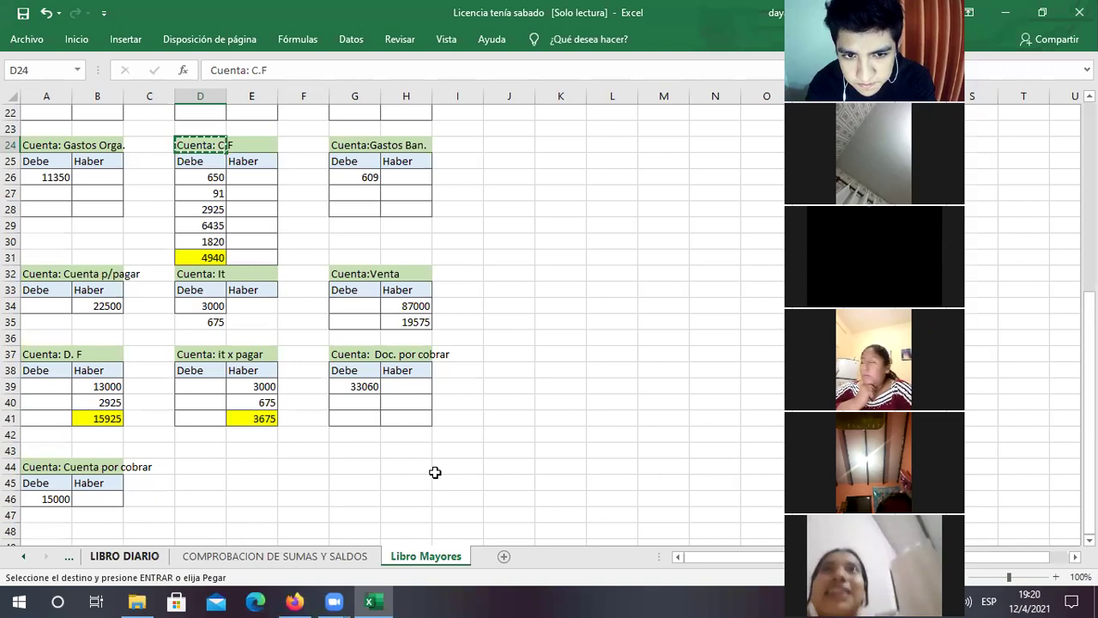
key("ctrl+Page_Up")
key("ctrl+Page_Up")
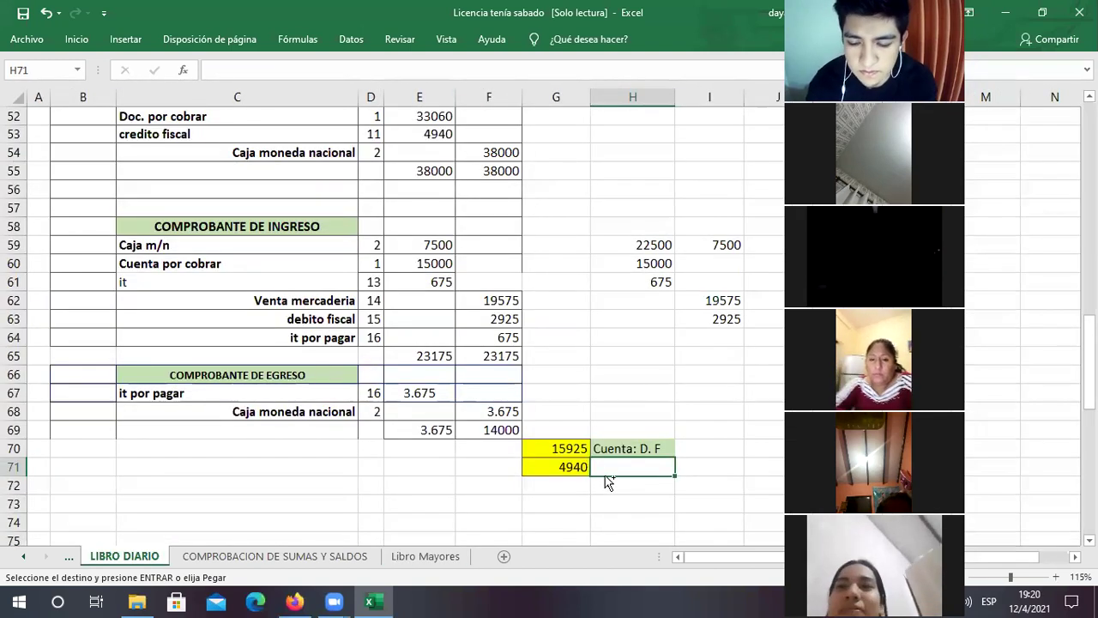
key("ctrl+v")
left_click(618, 495)
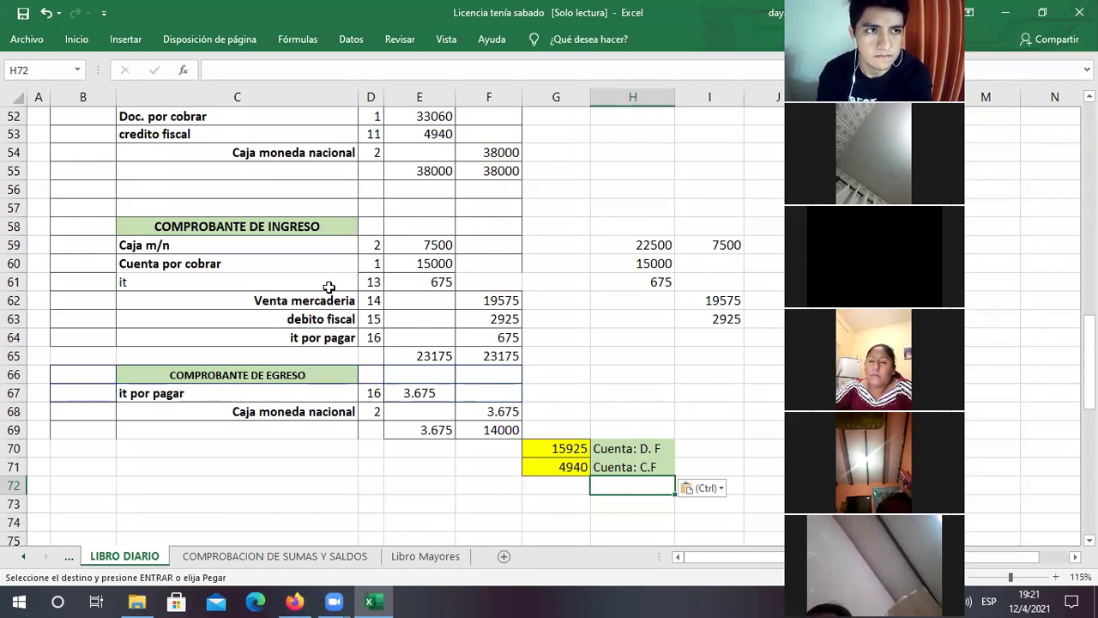
Examine the debito fiscal entries, their folio and their Haber amounts throughout the LIBRO DIARIO
left_click(294, 319)
left_click_drag(351, 321, 368, 319)
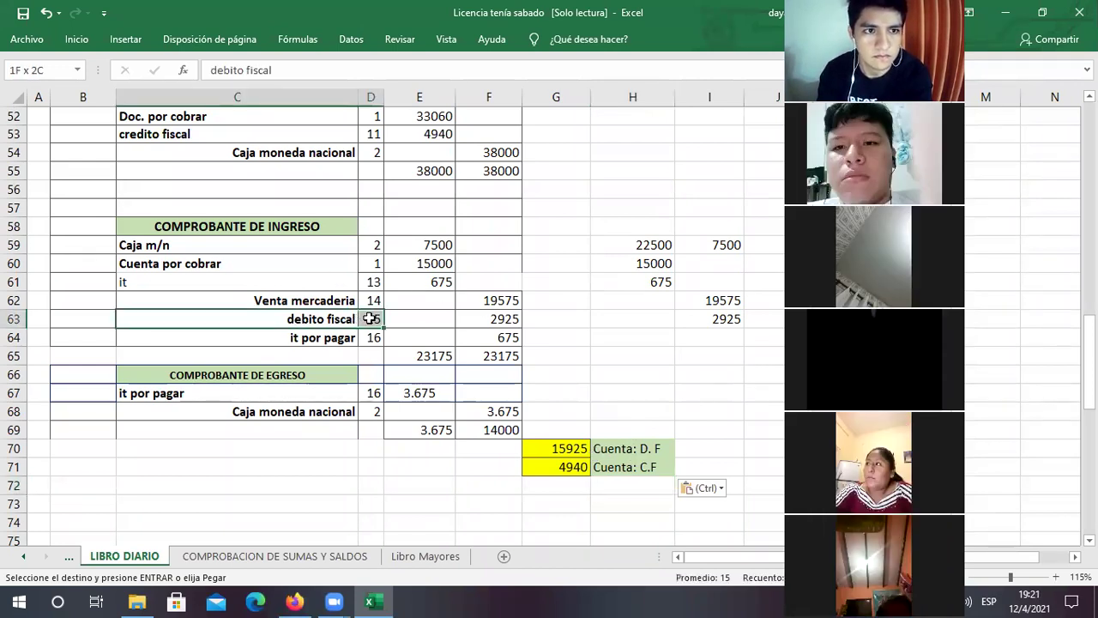
left_click(487, 323)
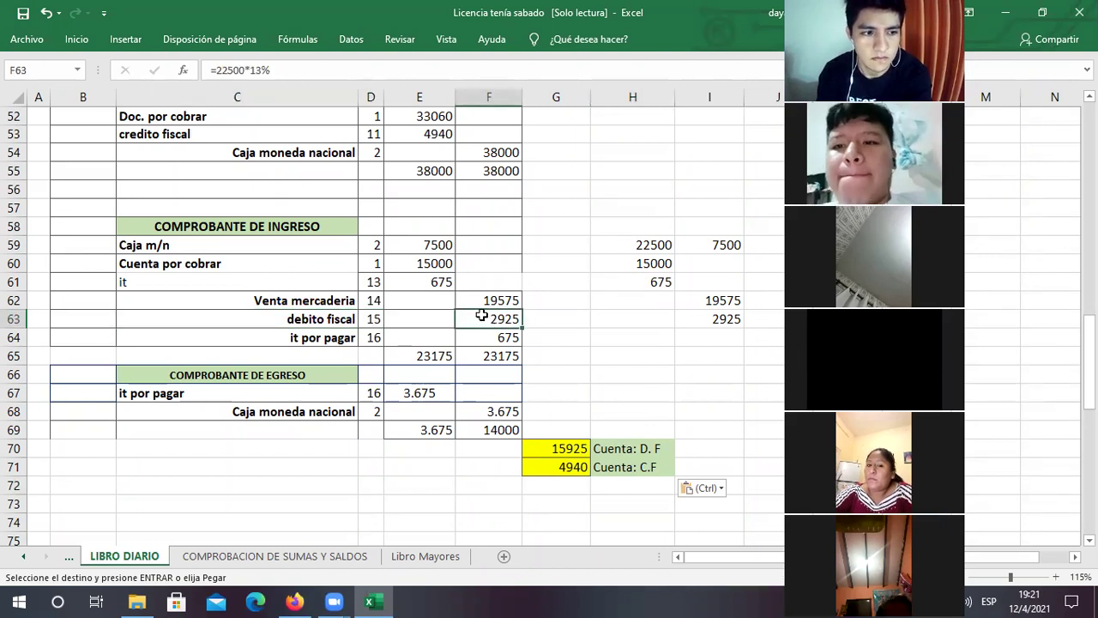
scroll(506, 283, "up", 17)
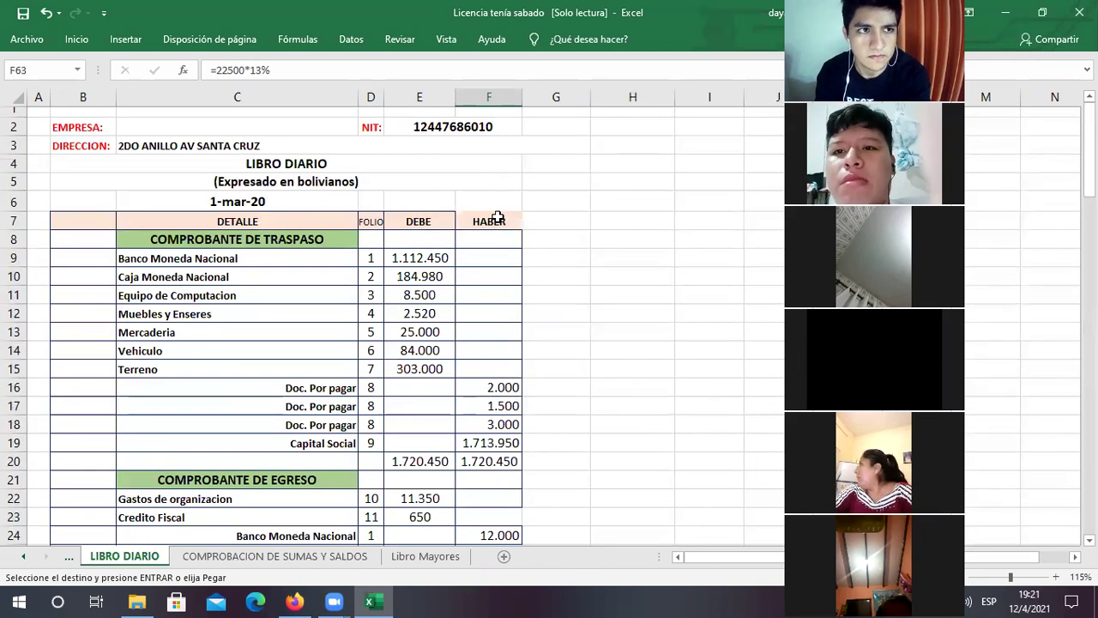
scroll(480, 360, "down", 9)
scroll(479, 411, "down", 7)
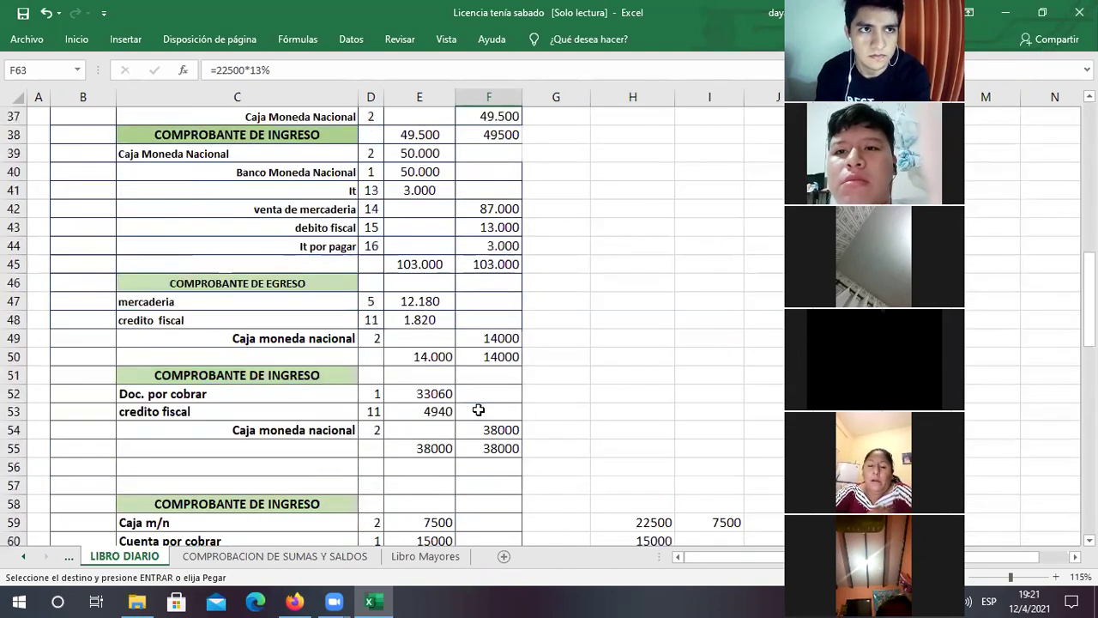
left_click_drag(272, 371, 364, 373)
scroll(385, 406, "down", 1)
scroll(385, 406, "down", 1)
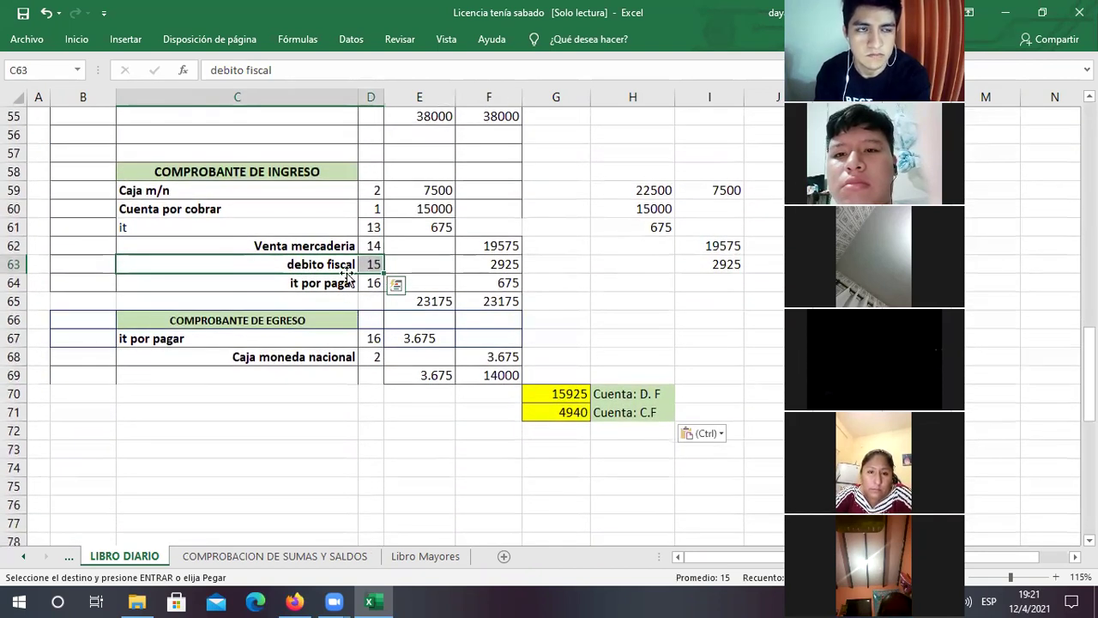
Duplicate the it por pagar COMPROBANTE DE EGRESO block B66:F69 directly below it, starting at cell B70
left_click(199, 324)
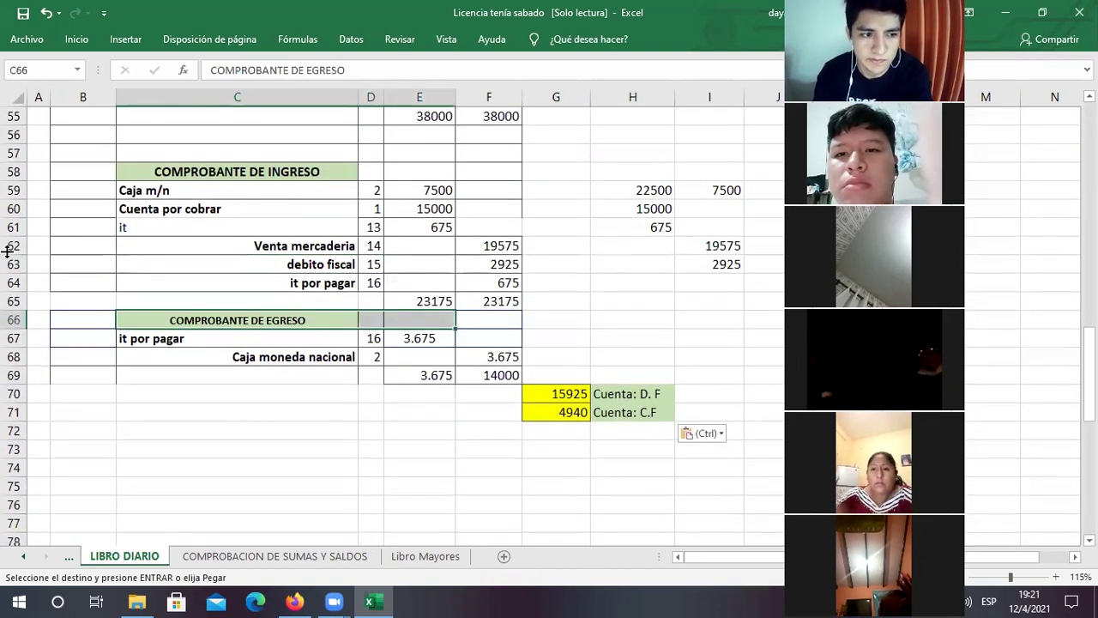
left_click(92, 317)
left_click_drag(92, 316, 455, 448)
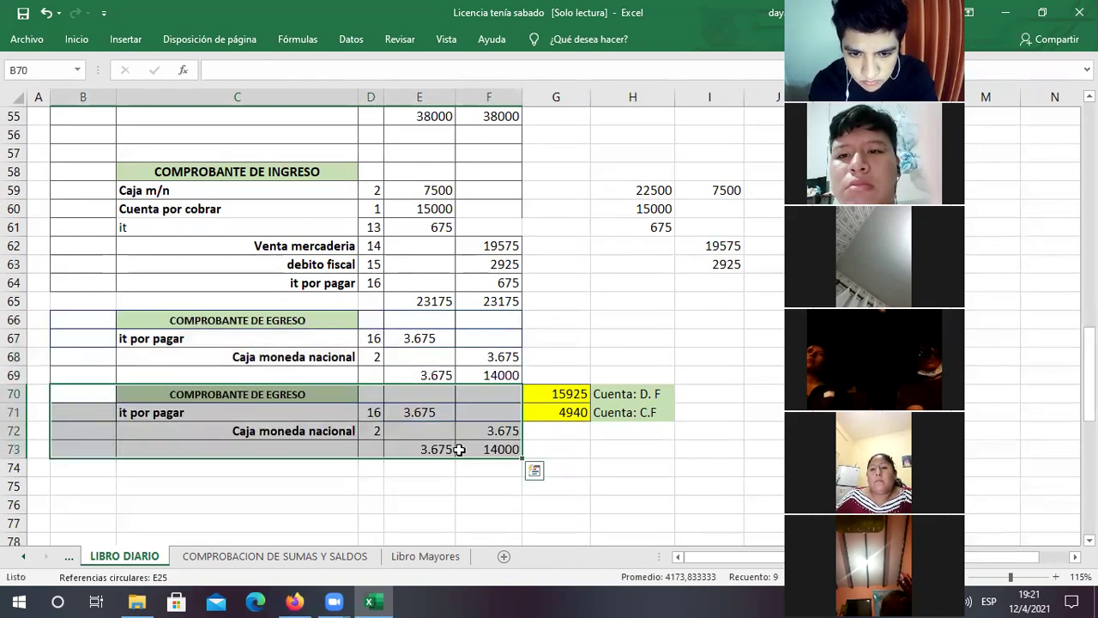
Insert a blank row at row 72, above the Caja moneda nacional line of the duplicated entry
left_click(17, 429)
right_click(17, 428)
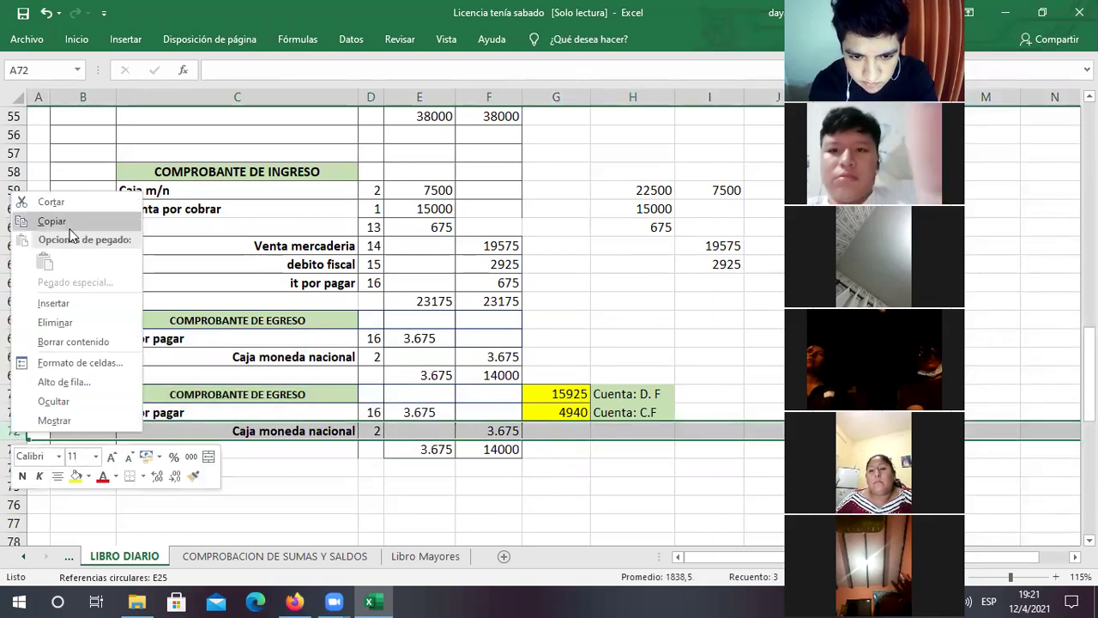
left_click(53, 302)
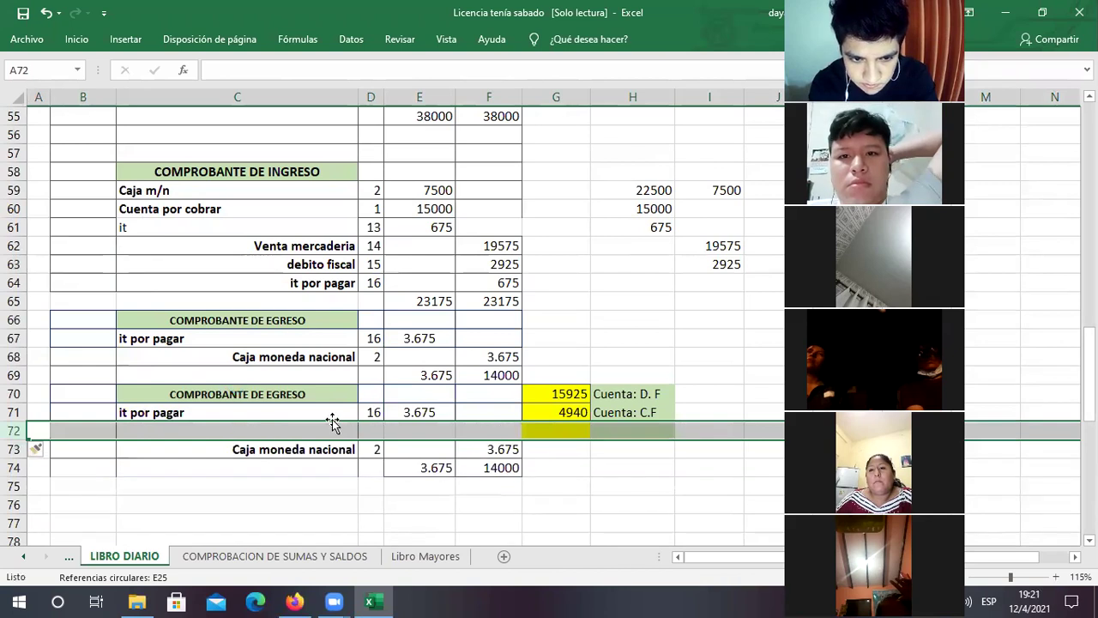
Replace it por pagar in C71:D71 with a copy of debito fiscal and folio 15 from C63:D63, and left-align the account name
left_click(259, 413)
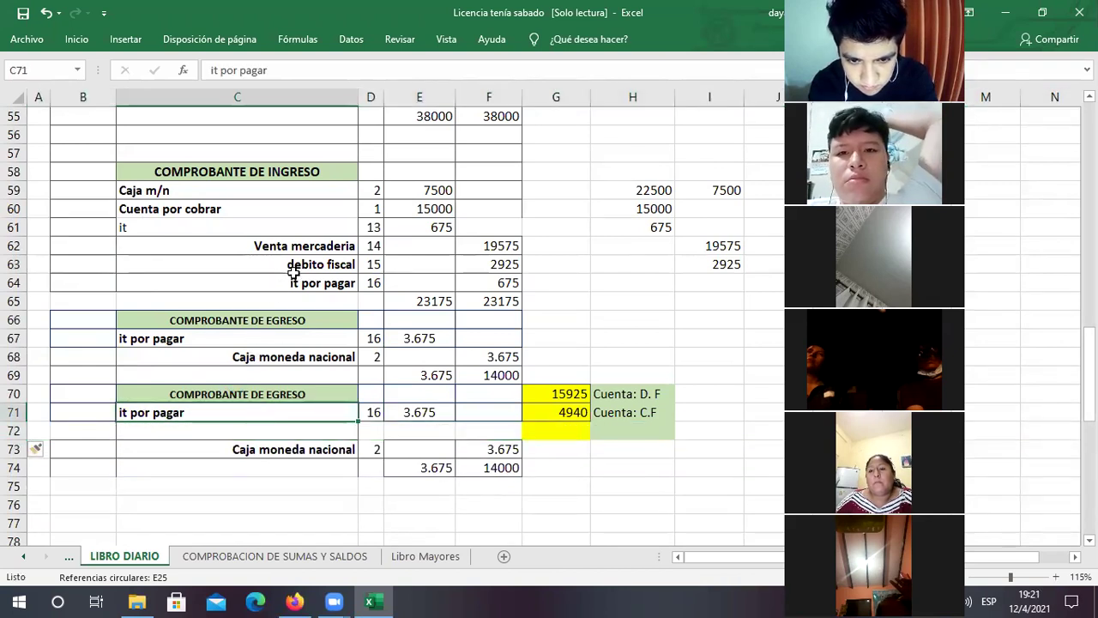
left_click_drag(294, 268, 367, 412)
key("ctrl+q")
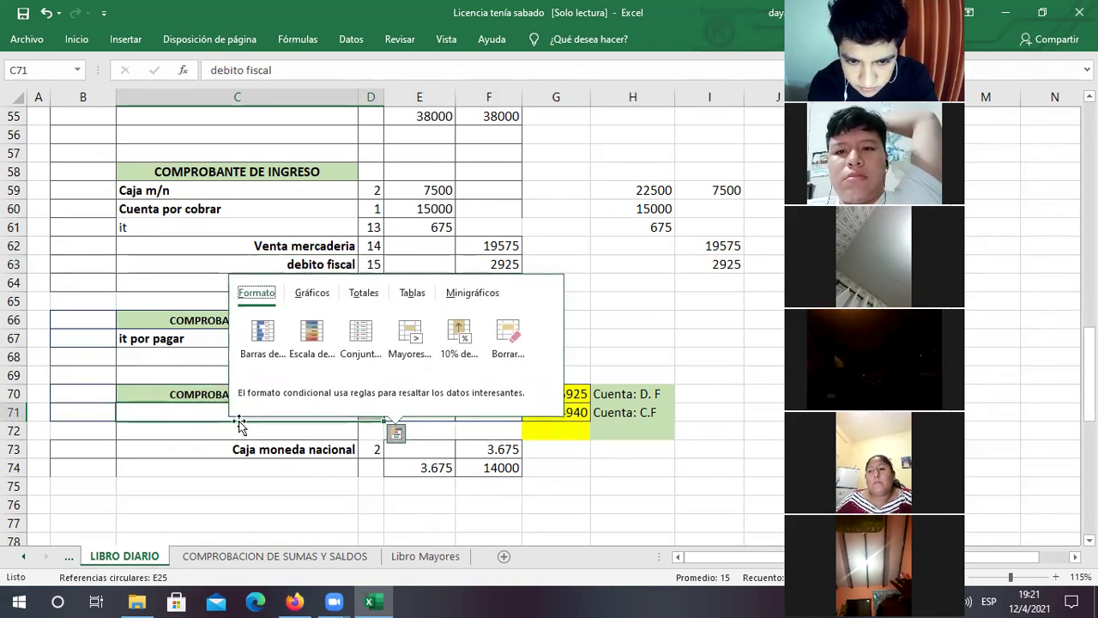
left_click(194, 412)
left_click(76, 39)
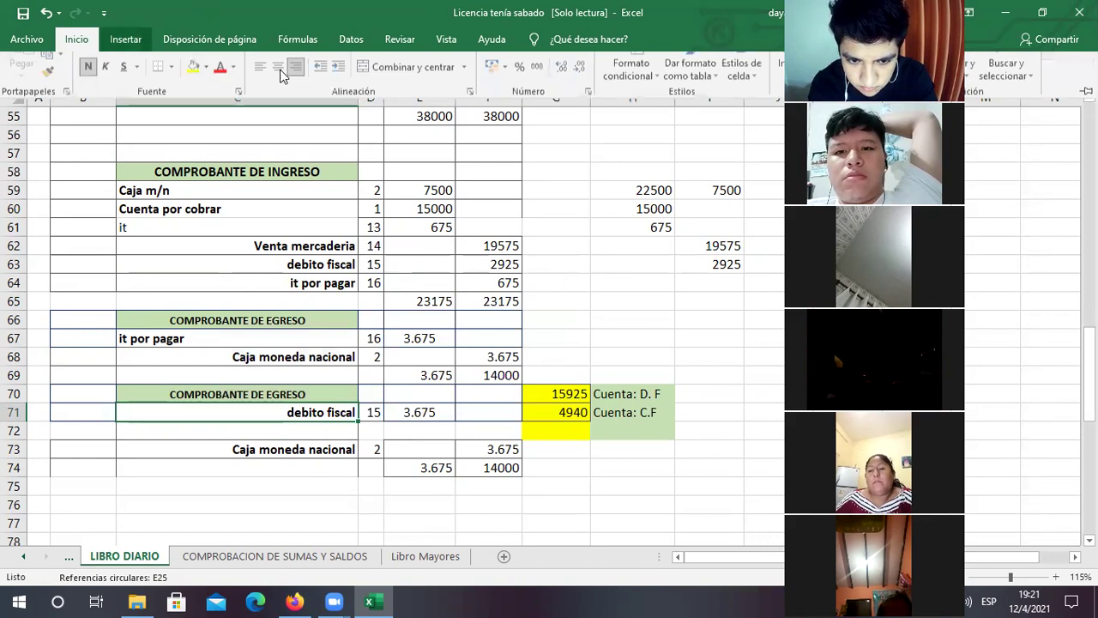
left_click(262, 94)
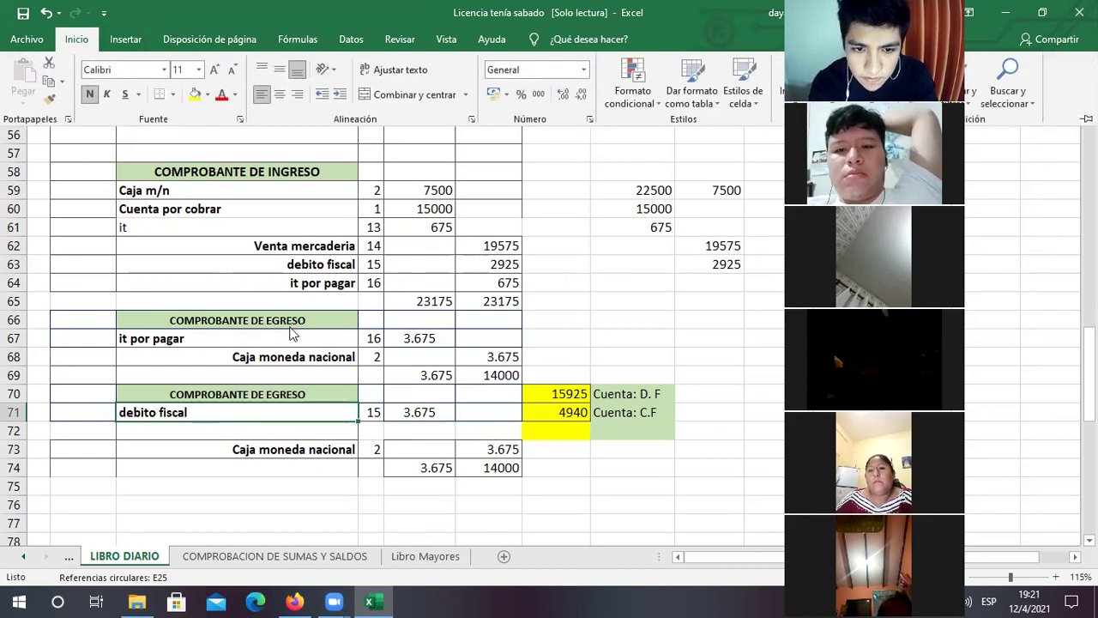
Copy credito fiscal and folio 11 from C53:D53 into C72:D72, and right-align the account name
scroll(290, 307, "up", 1)
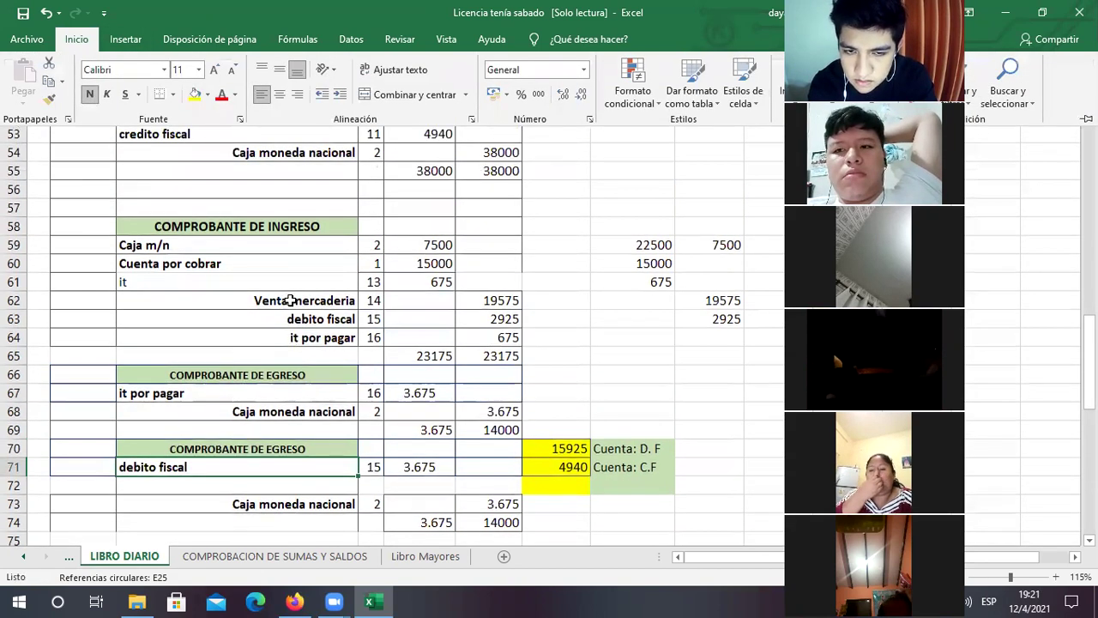
scroll(290, 300, "up", 2)
left_click_drag(206, 251, 369, 248)
scroll(356, 237, "down", 1)
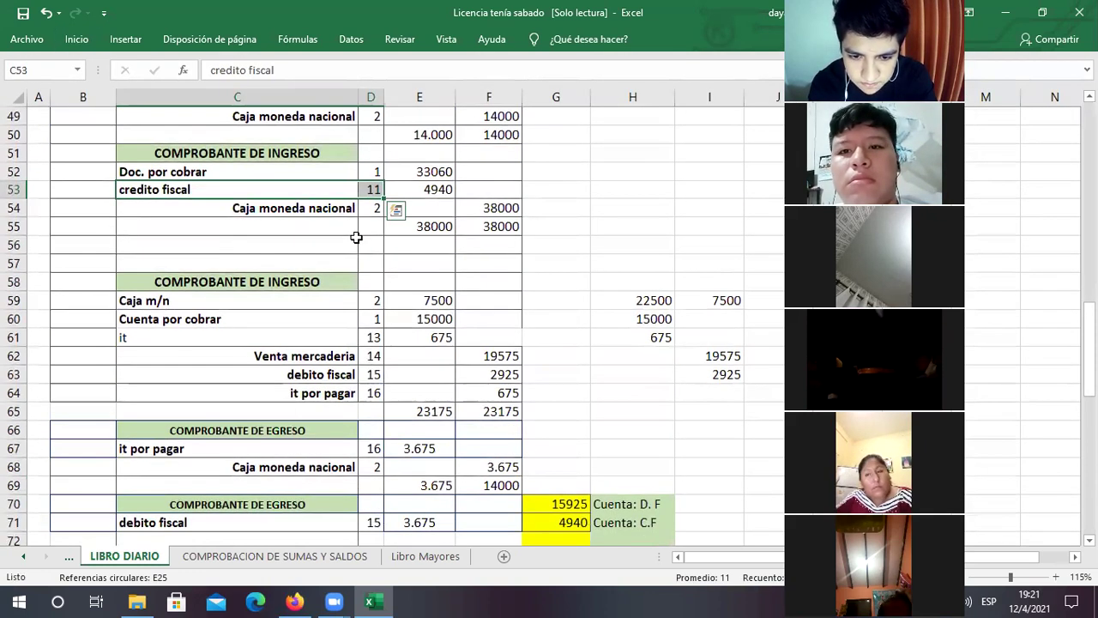
scroll(356, 208, "down", 1)
left_click_drag(360, 144, 371, 489)
left_click(395, 506)
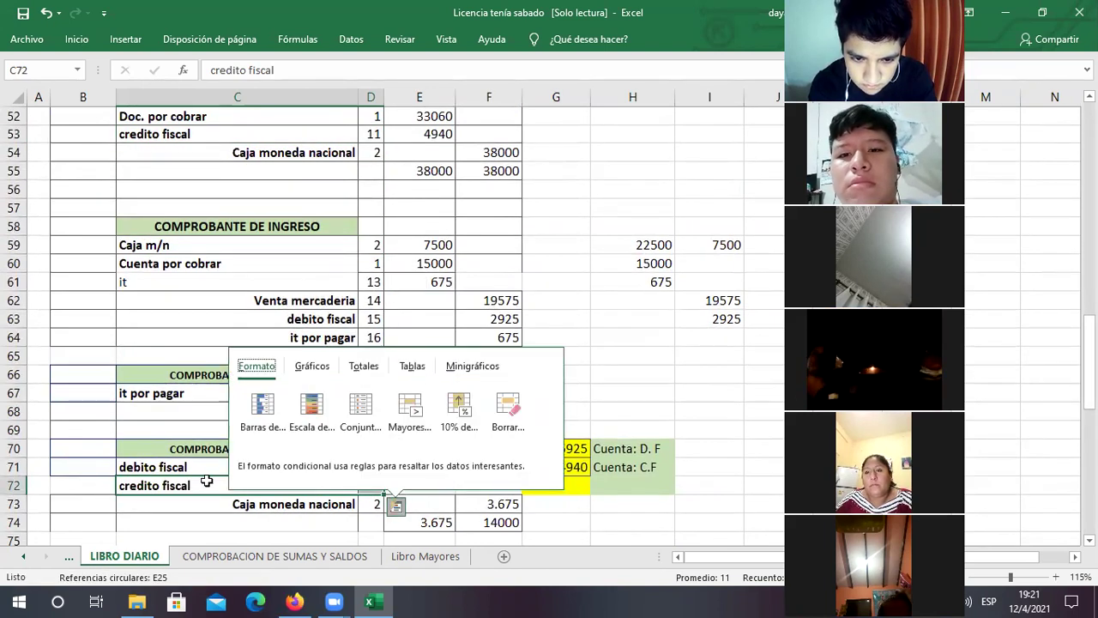
left_click(246, 485)
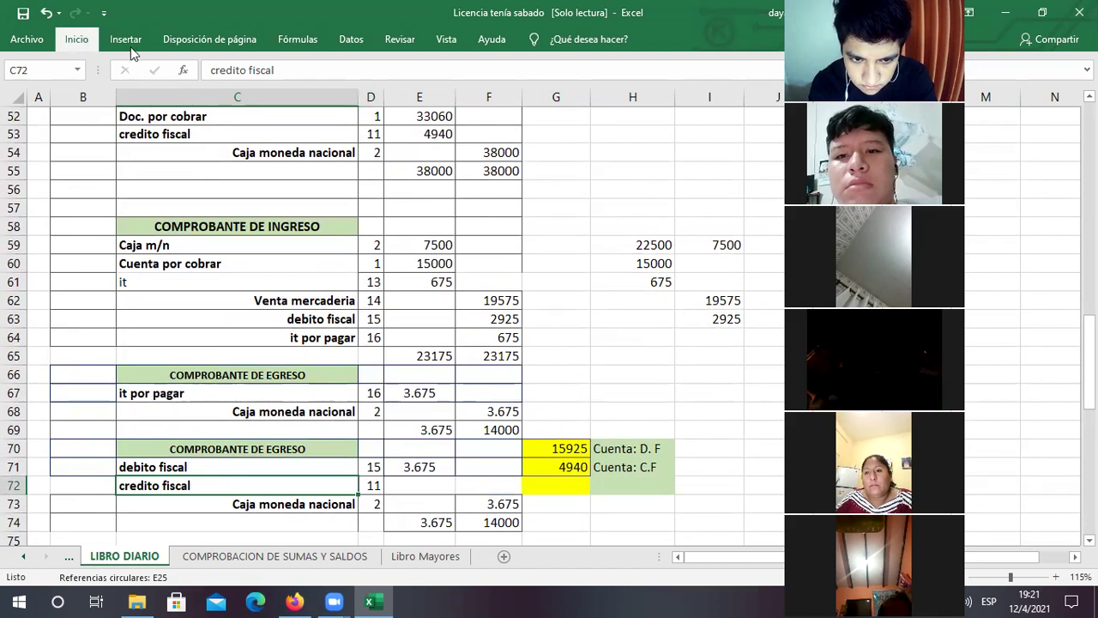
left_click(76, 39)
left_click(297, 94)
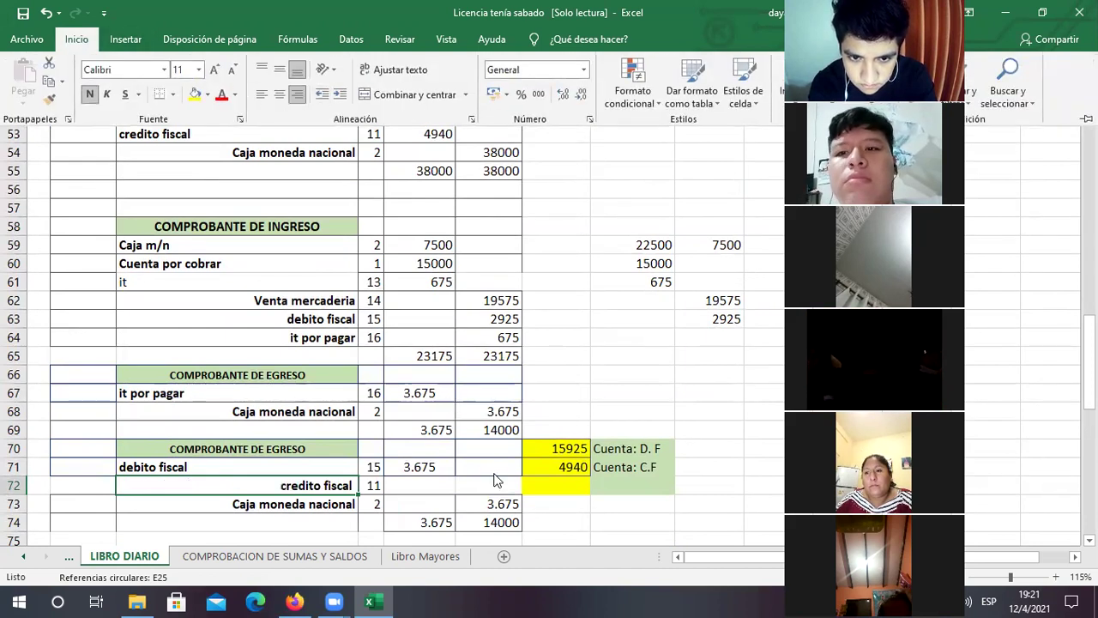
Set the debito fiscal Debe amount in E71 with a formula that references the D. F amount in G70
left_click(434, 470)
left_click(419, 467)
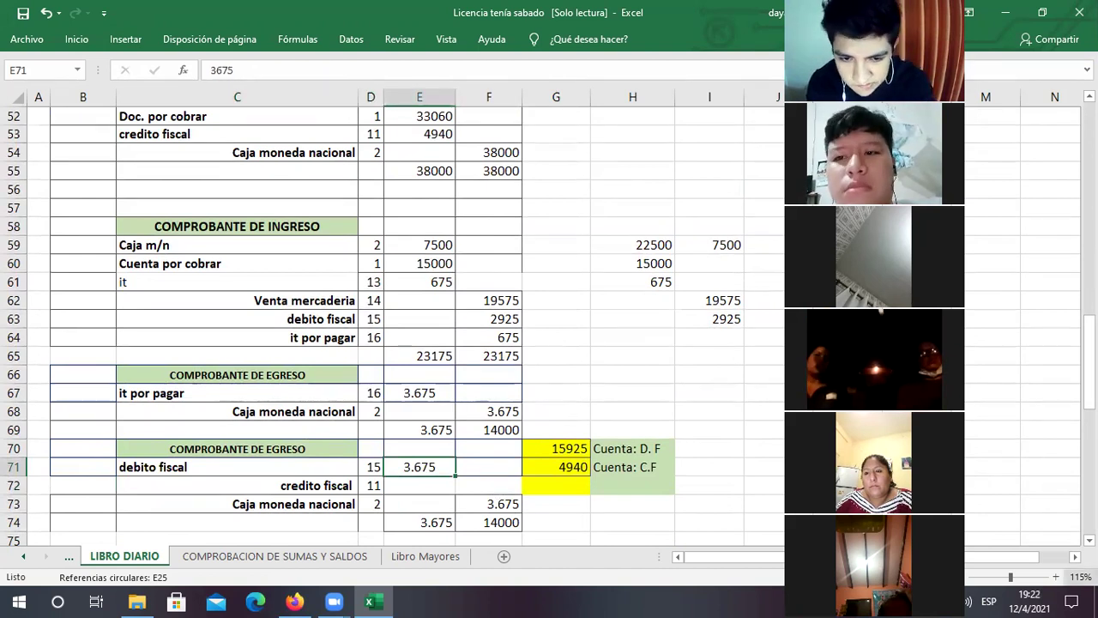
type("+")
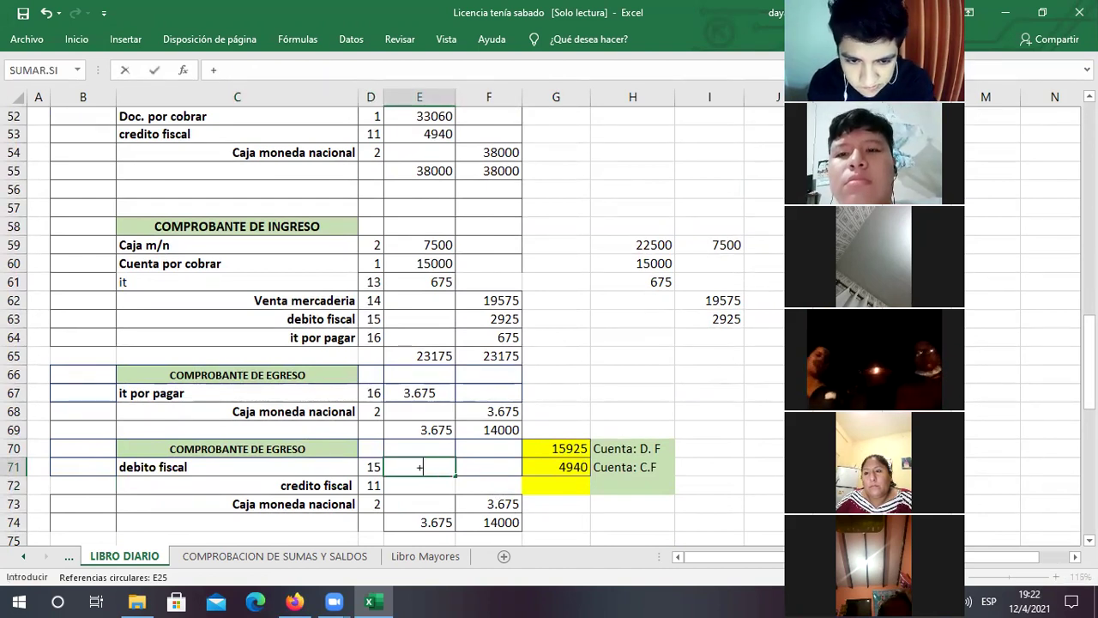
left_click(571, 442)
key("Return")
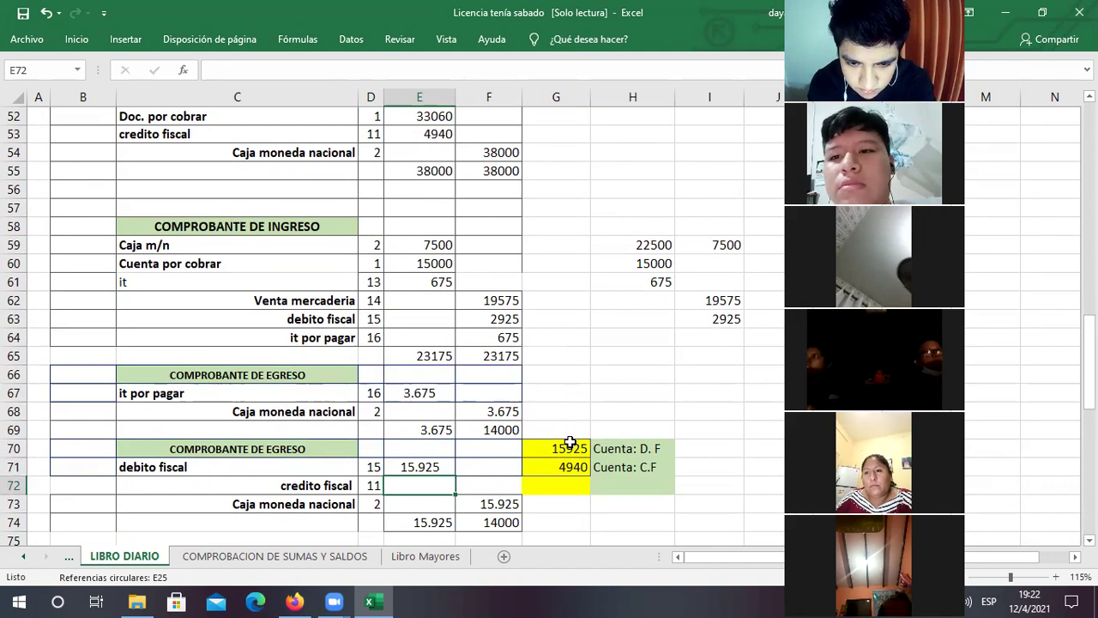
Enter the credito fiscal Haber amount in F72 as a formula that references the C.F amount in G71
left_click(475, 490)
type("+")
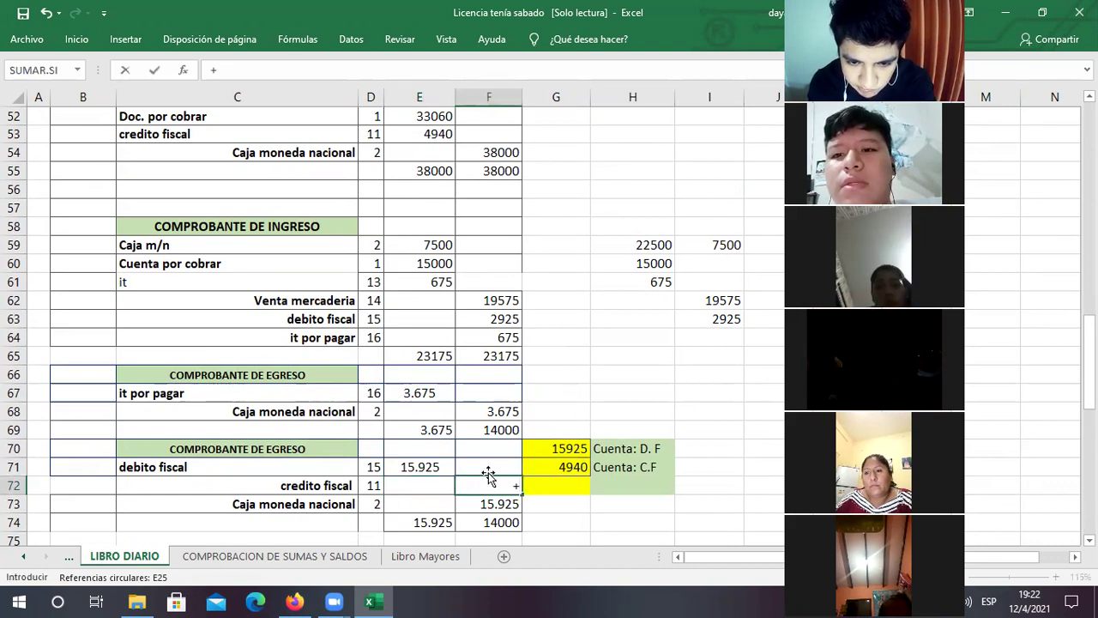
left_click(579, 465)
key("Return")
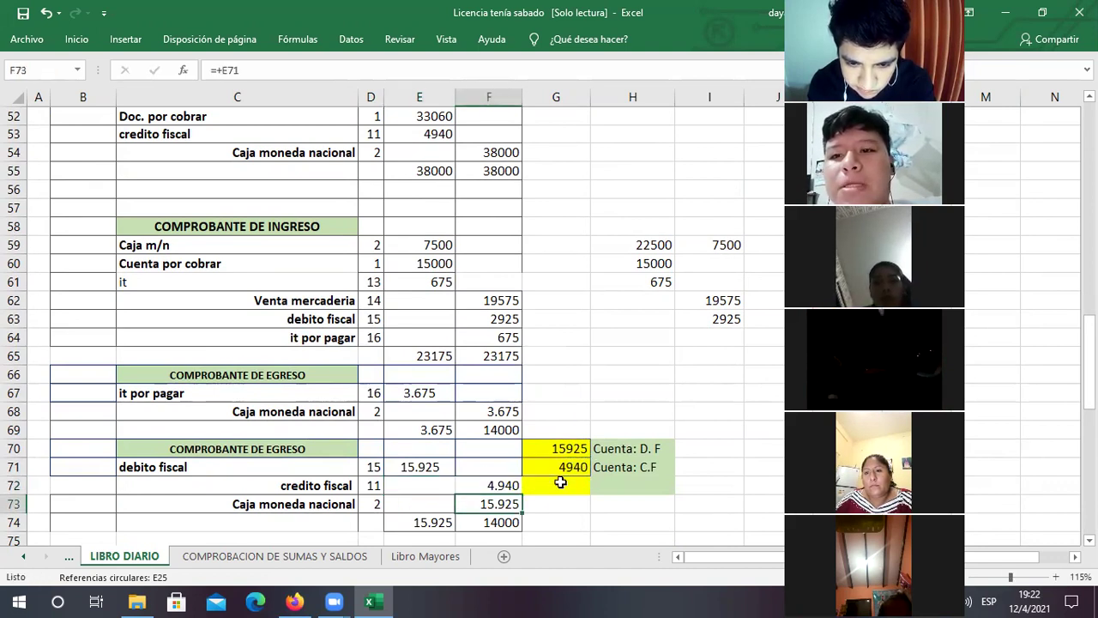
key("Home")
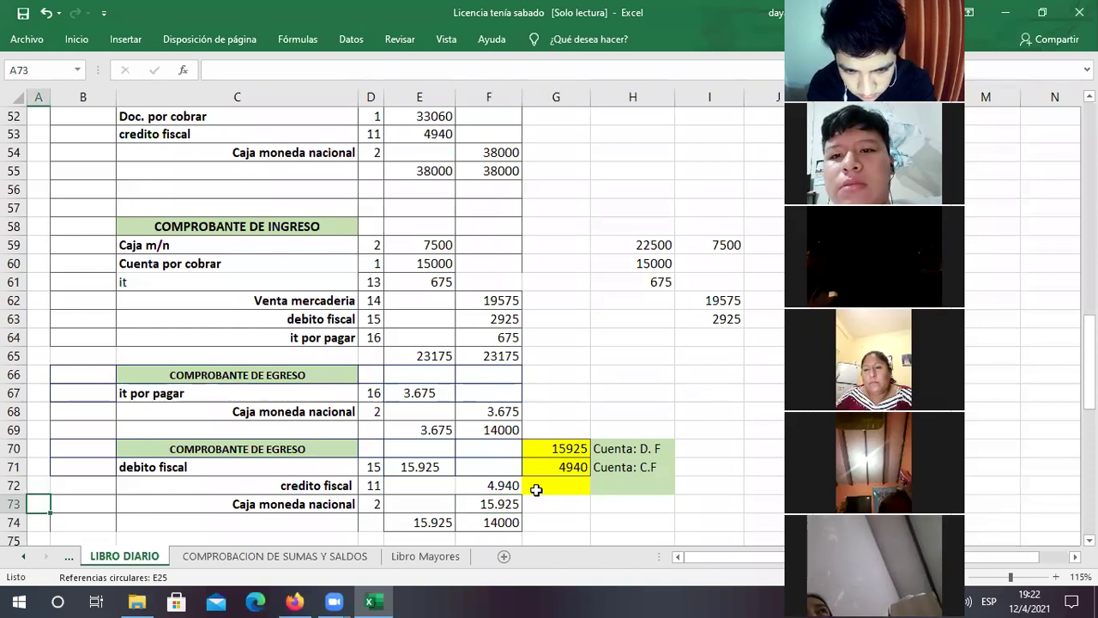
Clear the Caja moneda nacional Haber amount in F73 of the last Comprobante de Egreso
key("Right")
key("Right")
key("Right")
key("Right")
key("Right")
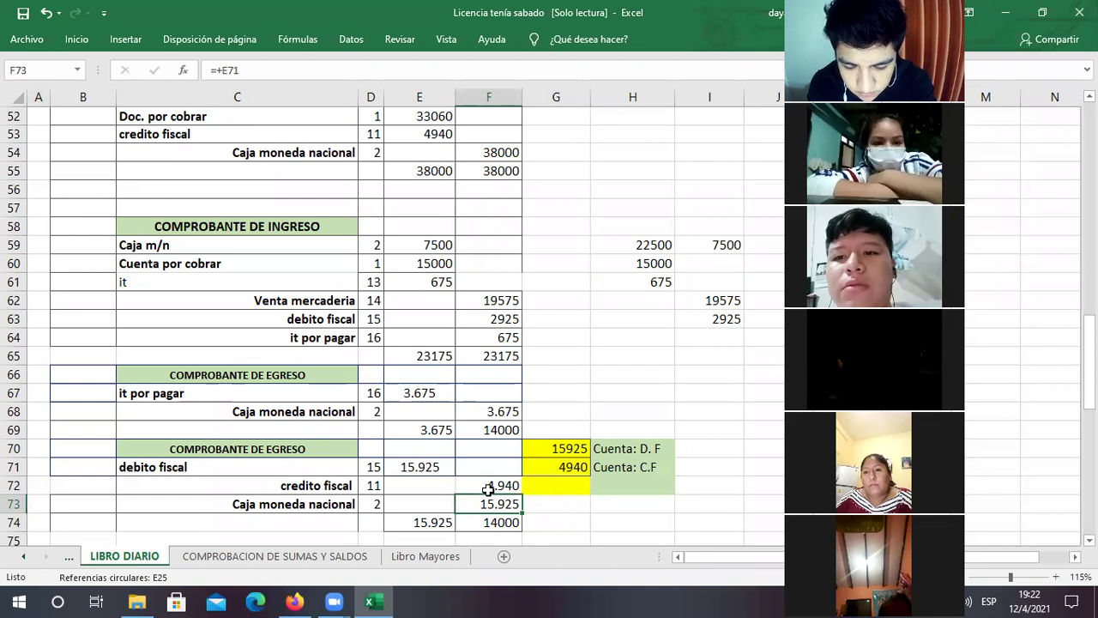
key("Delete")
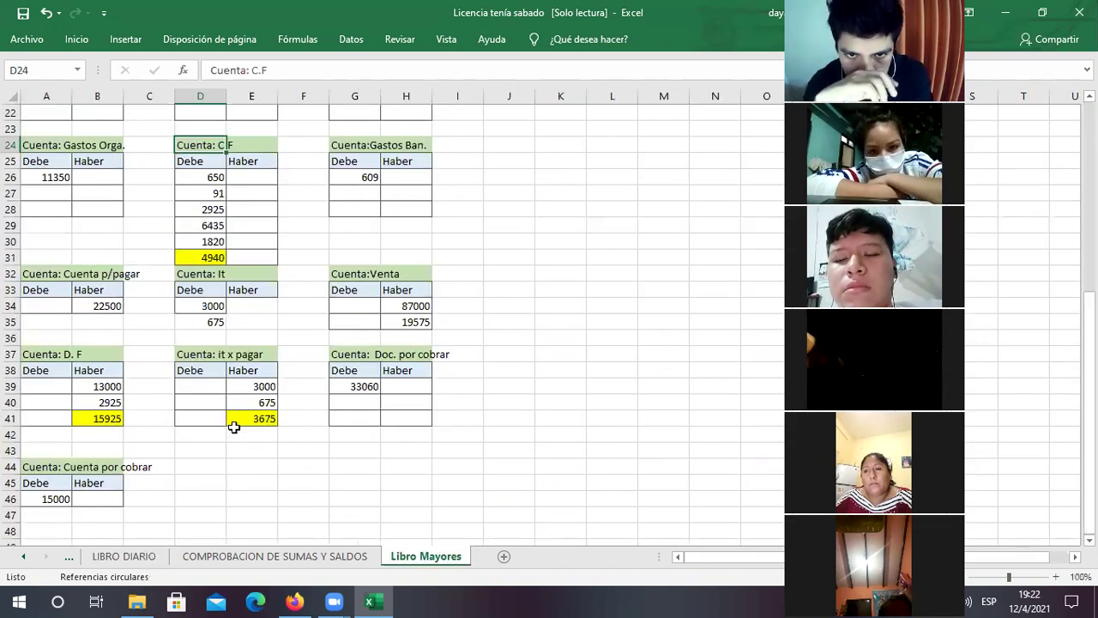
On the Libro Mayores sheet, insert a blank row 32 directly below the Cuenta: C.F account
left_click(195, 257)
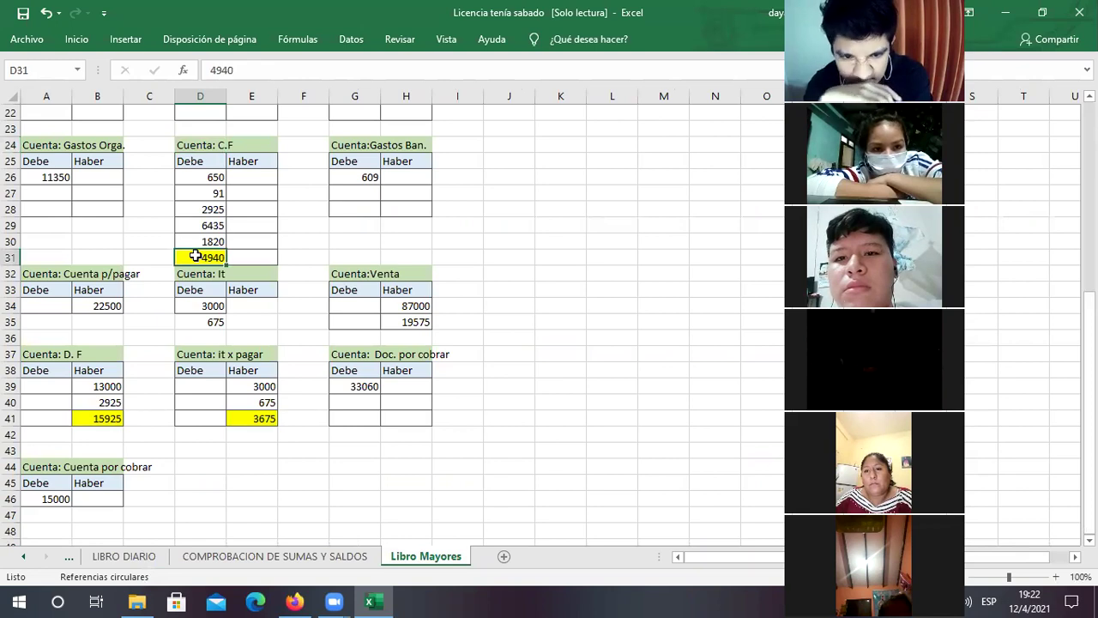
double_click(220, 258)
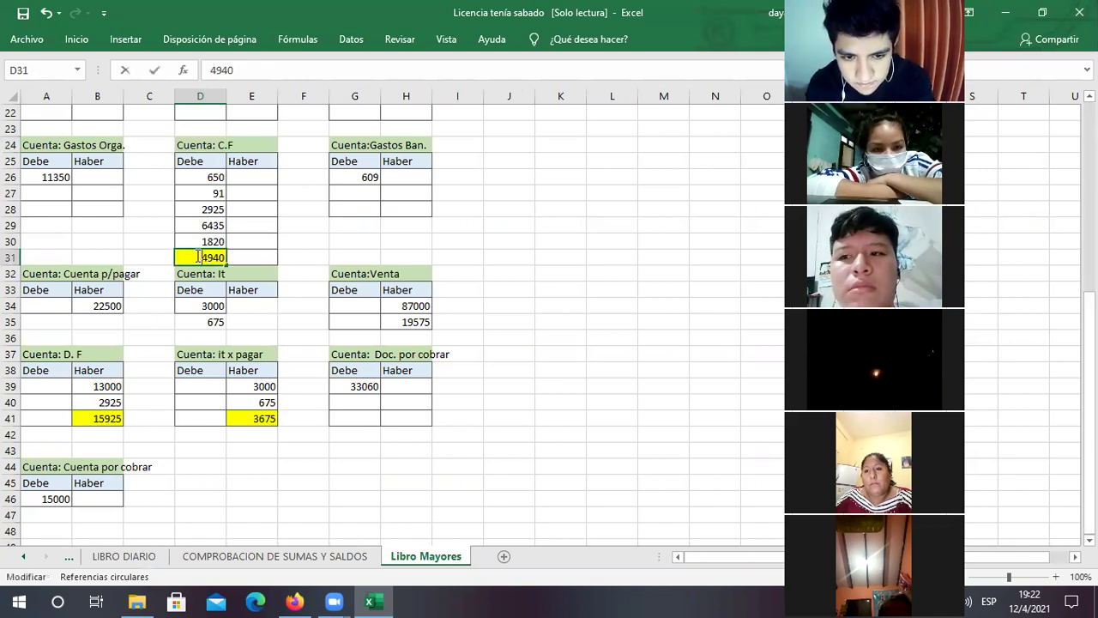
key("Escape")
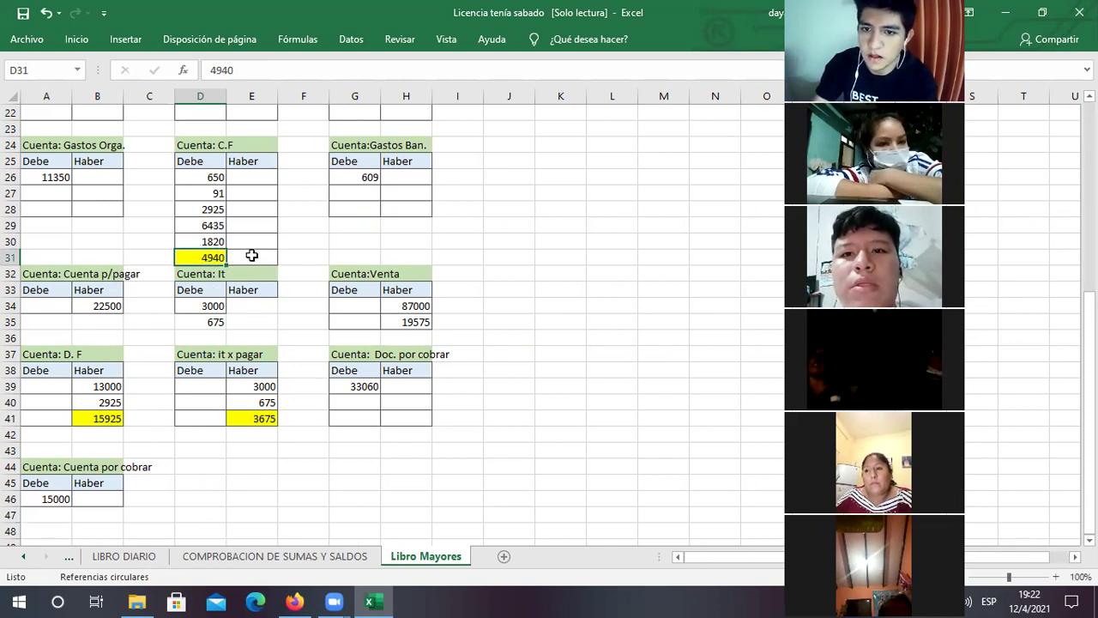
left_click(11, 273)
right_click(12, 273)
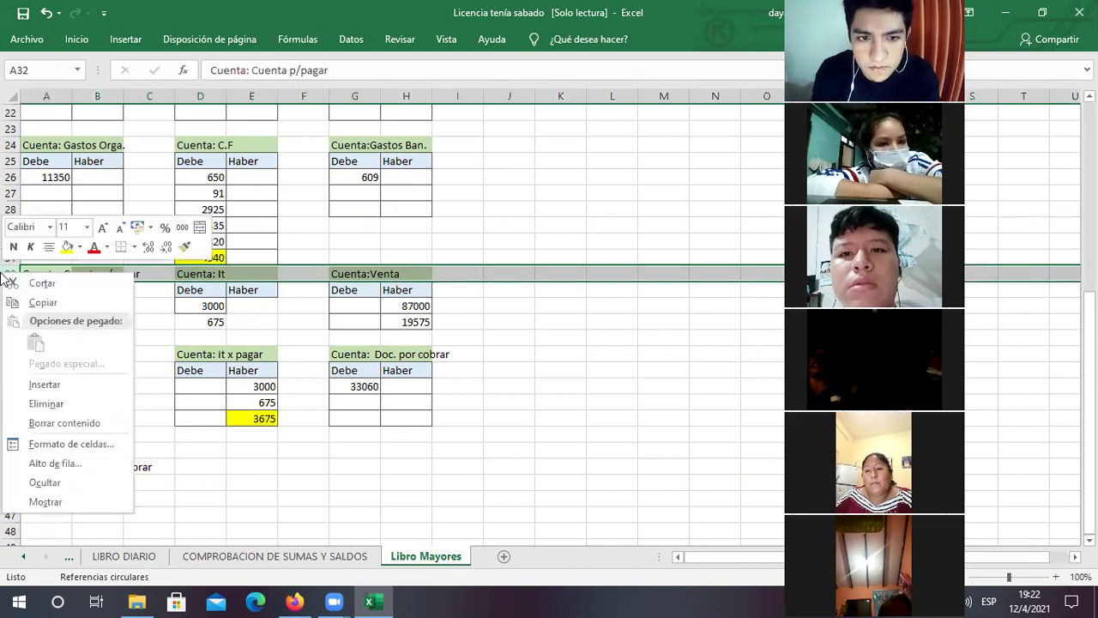
left_click(44, 384)
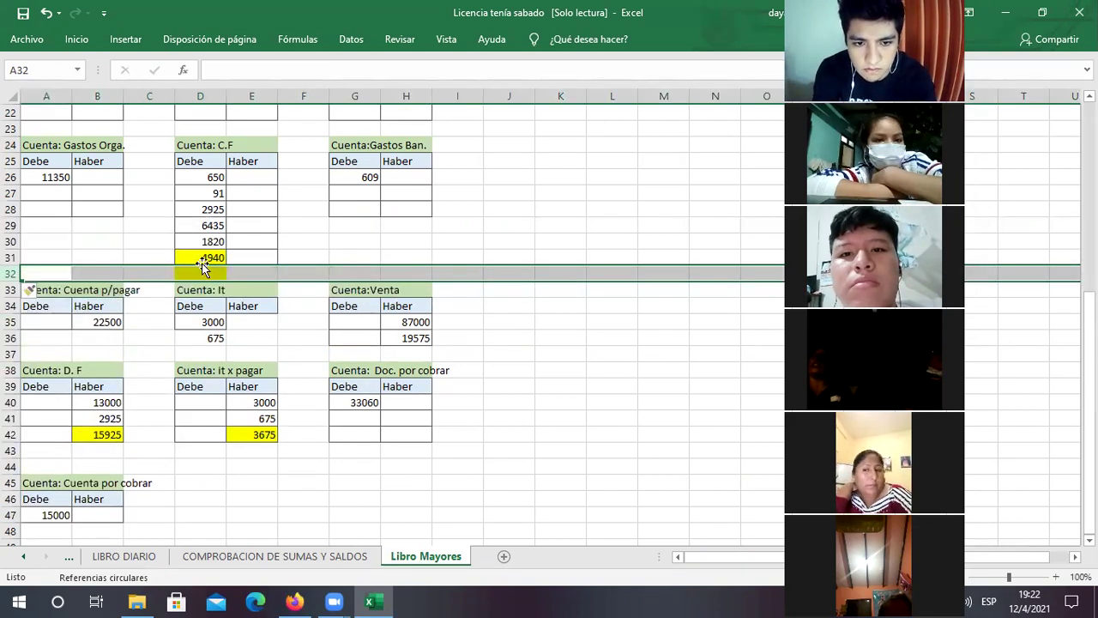
Total the Cuenta: C.F Debe amounts in D32 with the formula =SUMA(D26:D31)
left_click(199, 257)
left_click(201, 277)
left_click(77, 39)
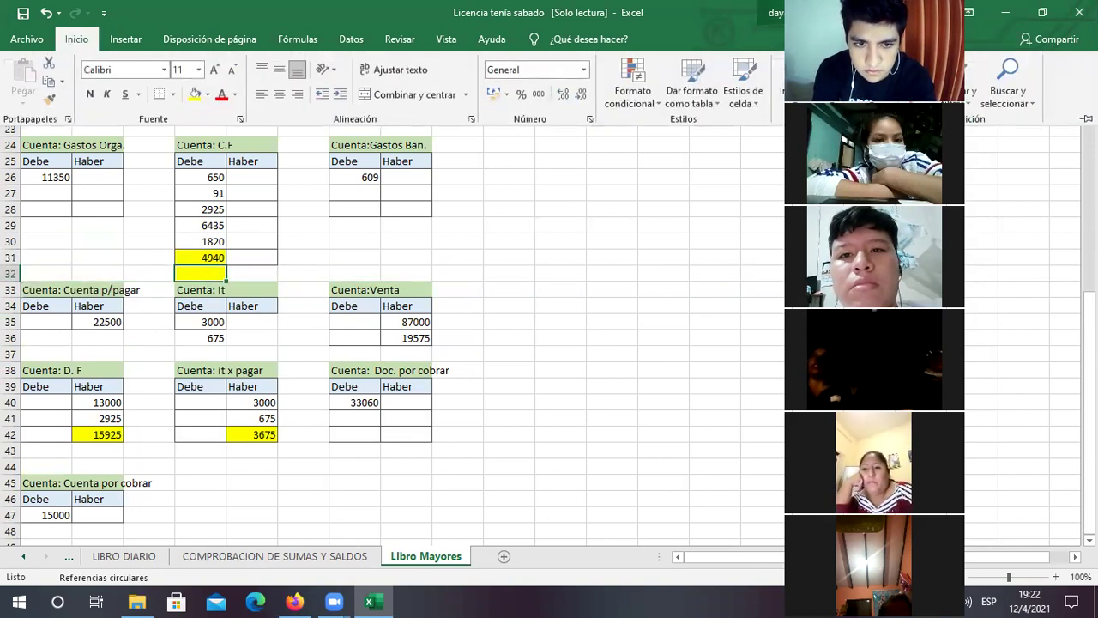
key("alt+equal")
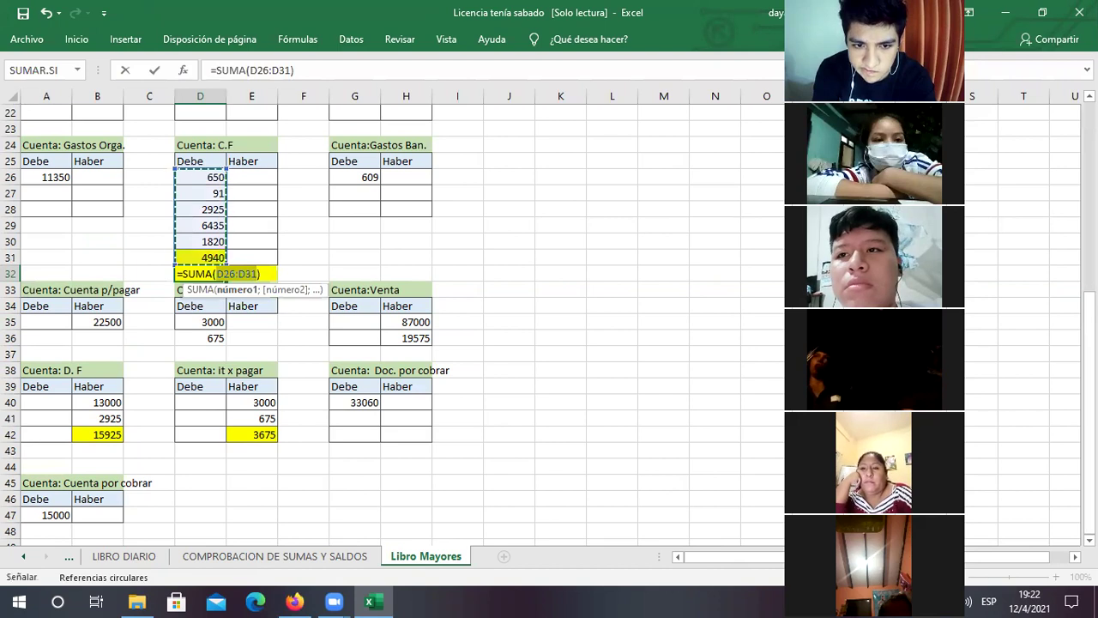
key("Return")
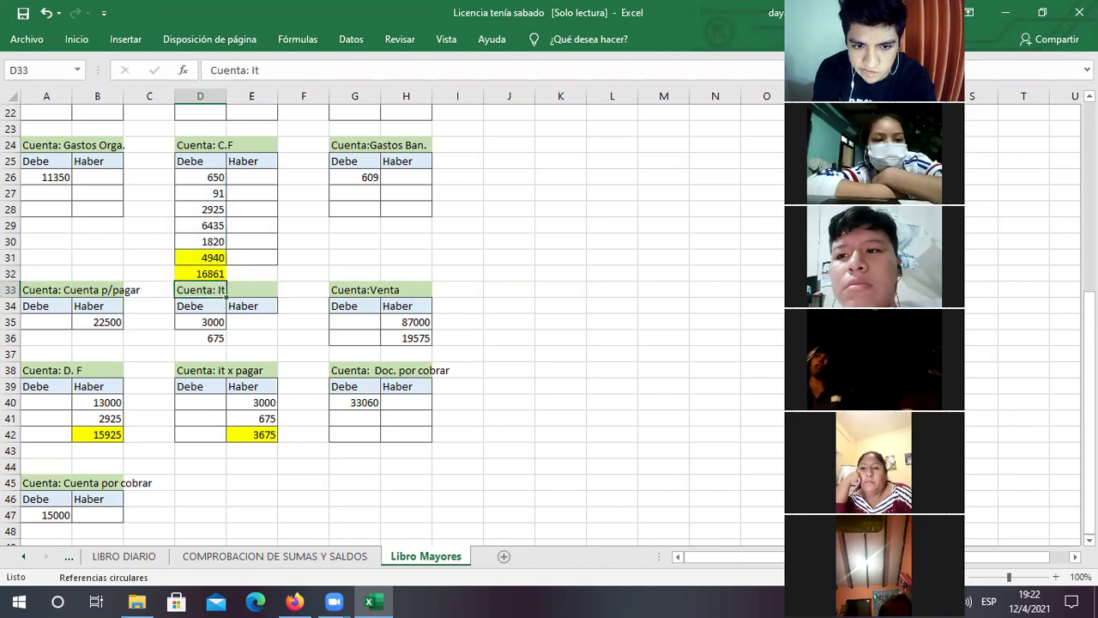
Compare the new C.F total in D32 with the Crédito fiscal Debe sum on the COMPROBACION DE SUMAS Y SALDOS sheet
left_click(199, 273)
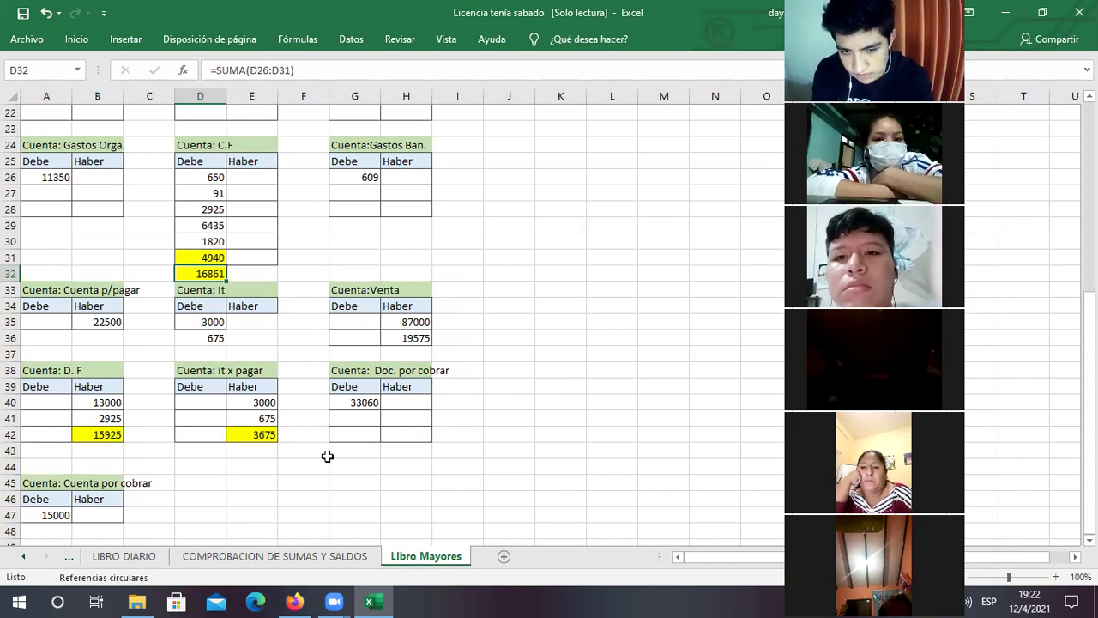
key("ctrl+Page_Up")
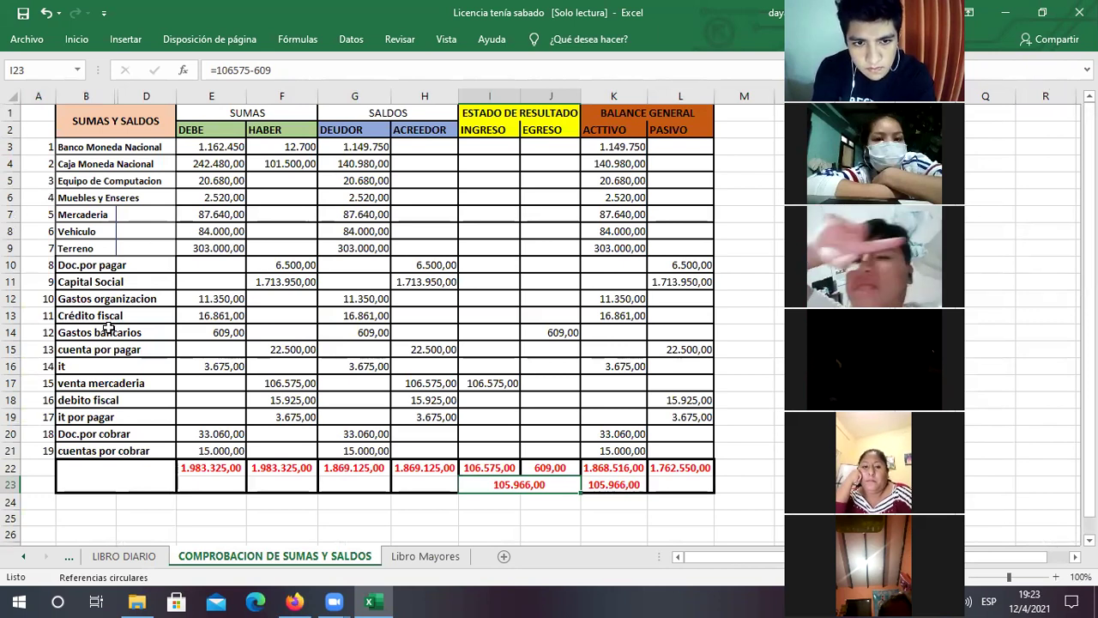
left_click(187, 319)
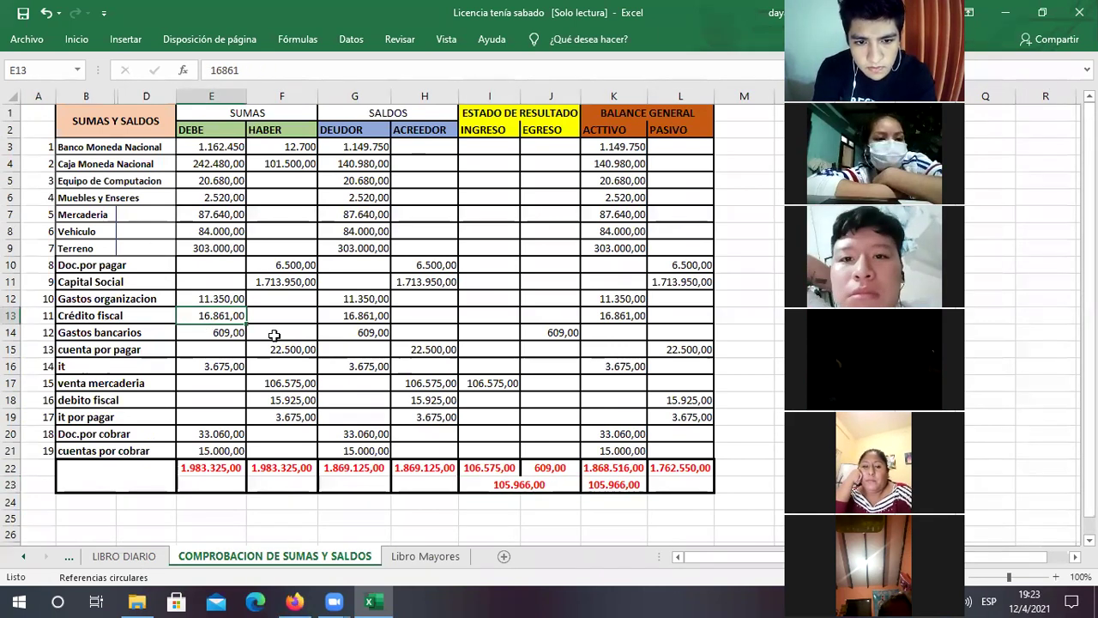
key("ctrl+Page_Down")
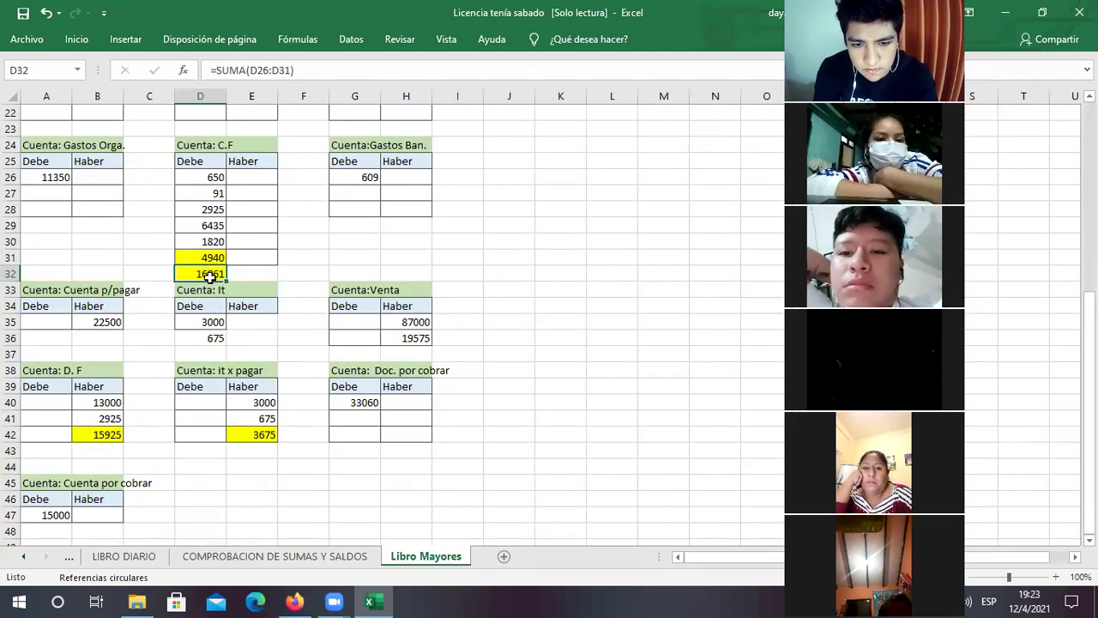
Copy the C.F total from D32 of Libro Mayores and paste it as a value into G71 of LIBRO DIARIO
key("ctrl+c")
key("ctrl+Page_Up")
key("ctrl+Page_Up")
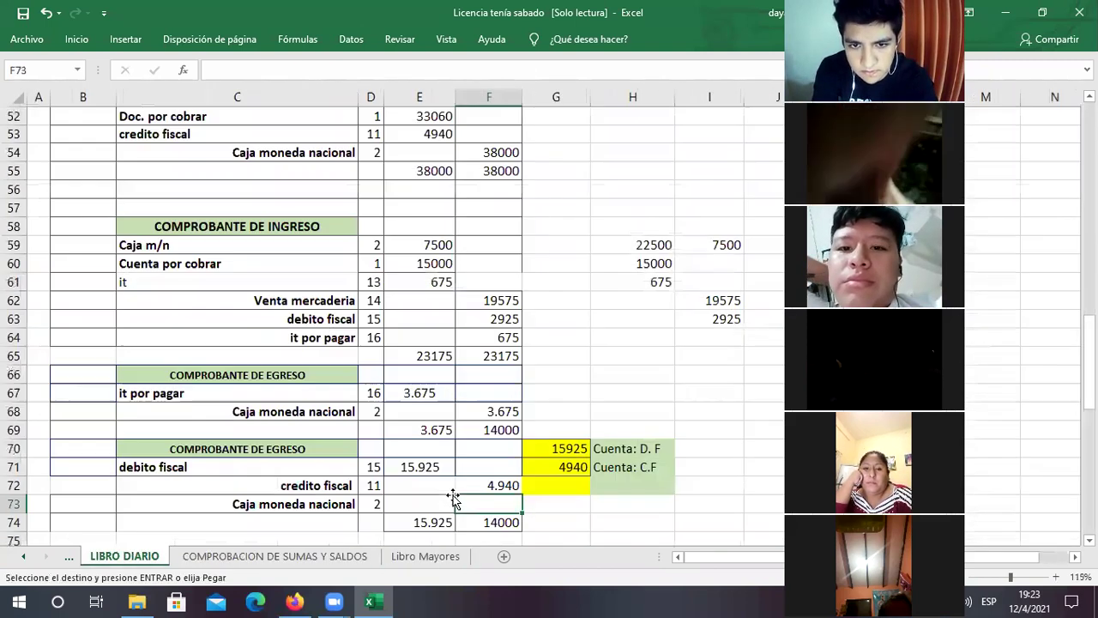
left_click(552, 466)
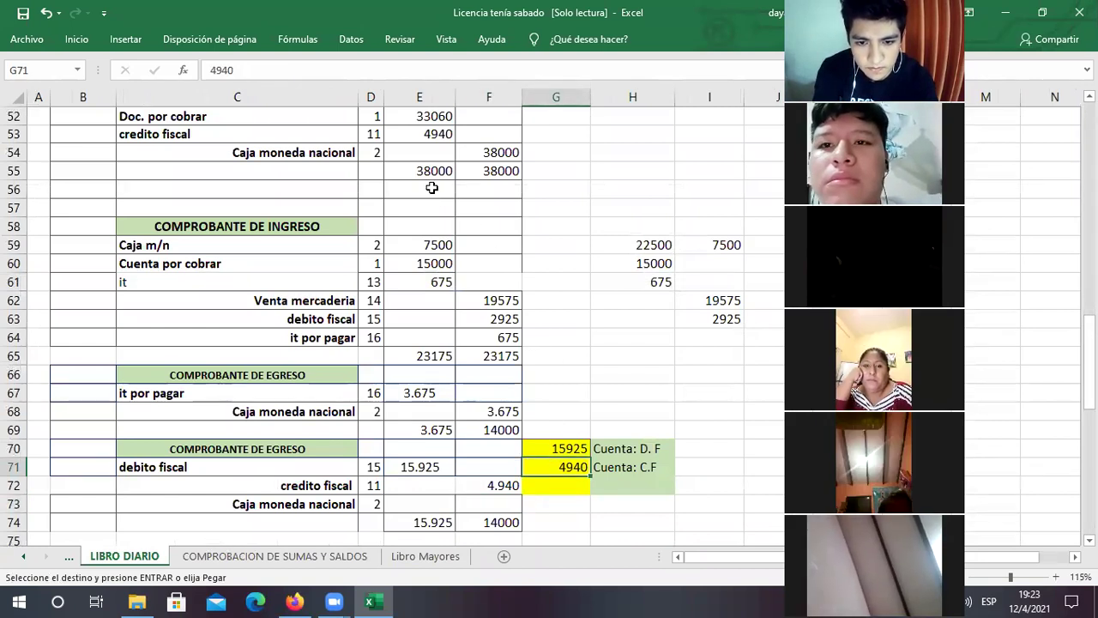
left_click(76, 39)
left_click(23, 98)
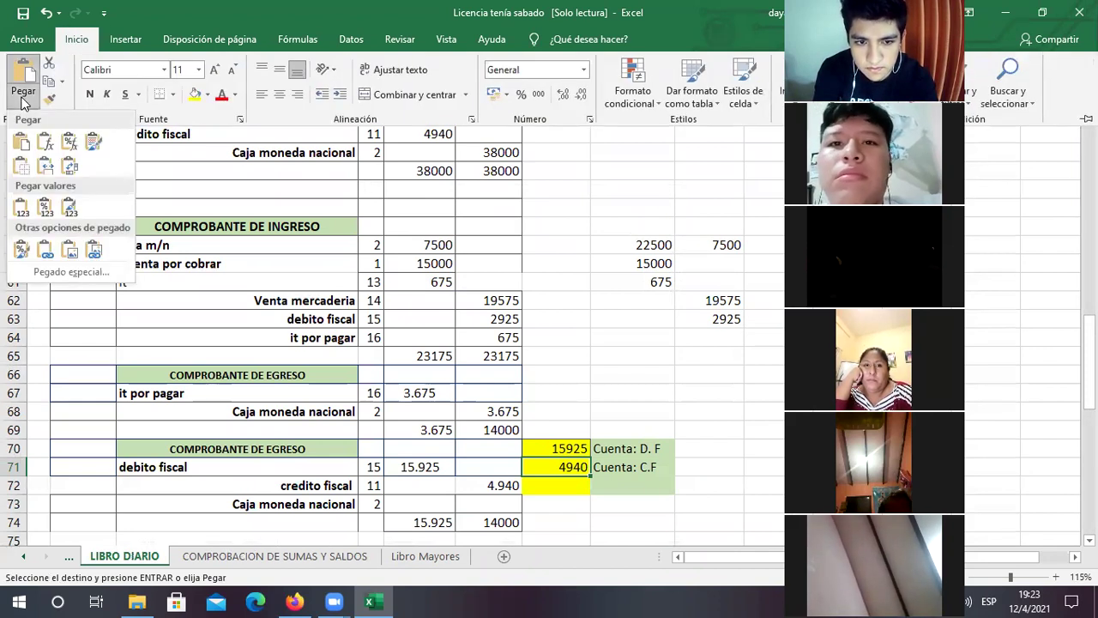
left_click(69, 206)
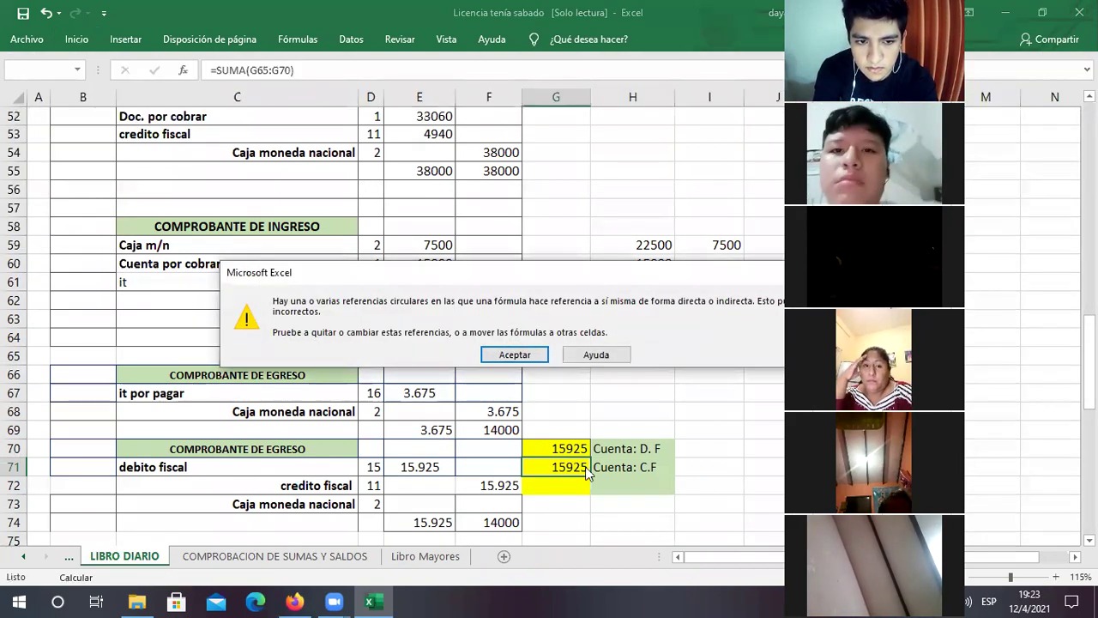
left_click(515, 354)
left_click(584, 484)
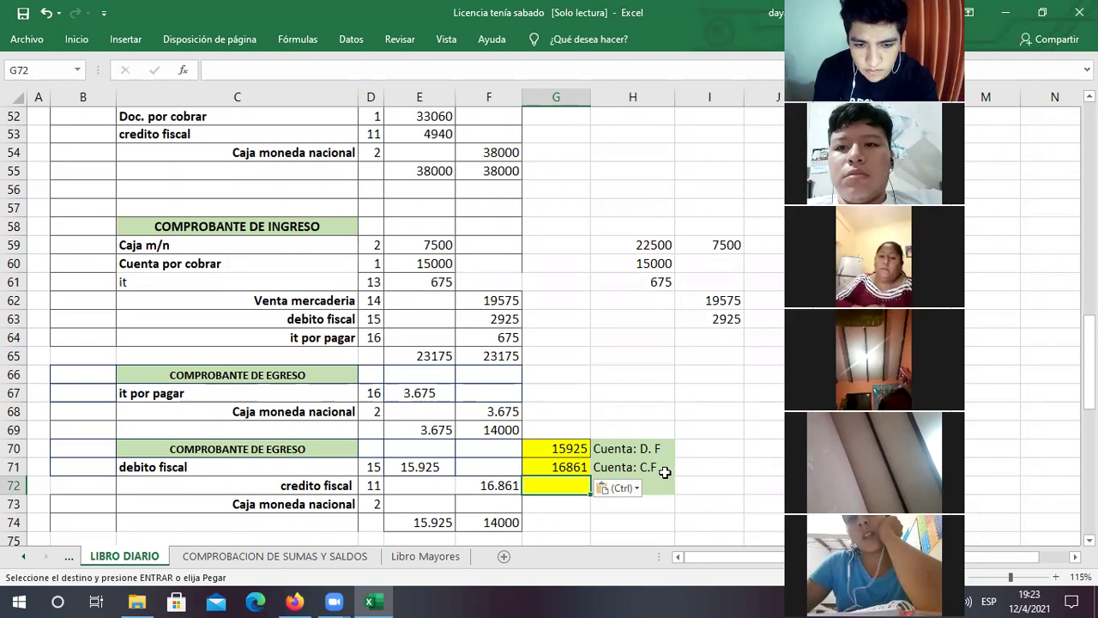
Set the Caja moneda nacional Haber amount in F73 with a formula that subtracts credito fiscal in F72 from debito fiscal in E71
left_click(510, 483)
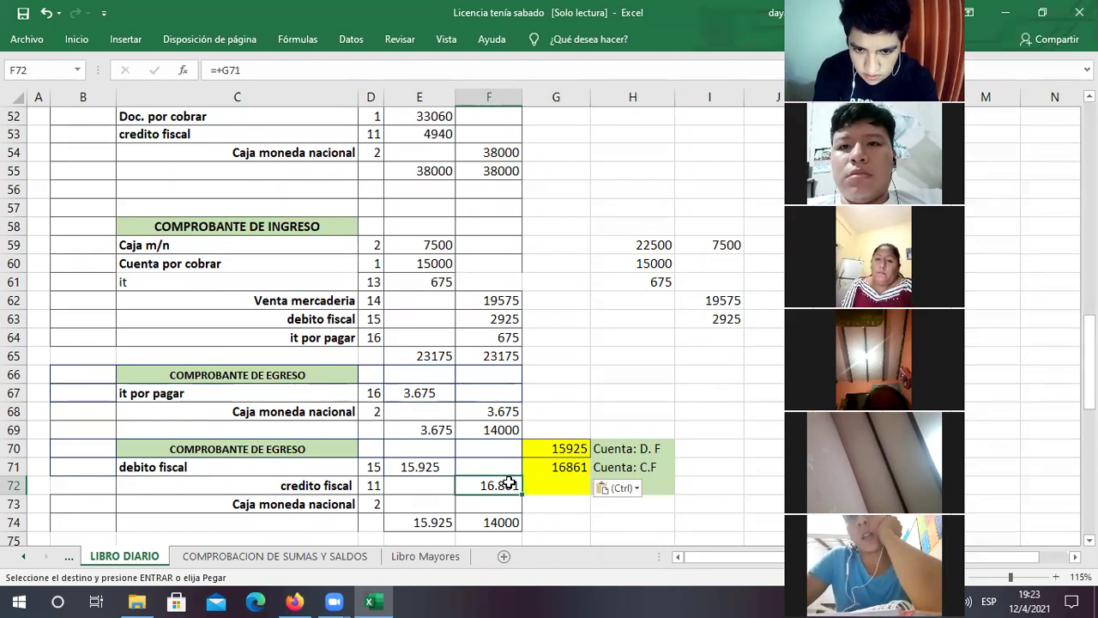
key("Down")
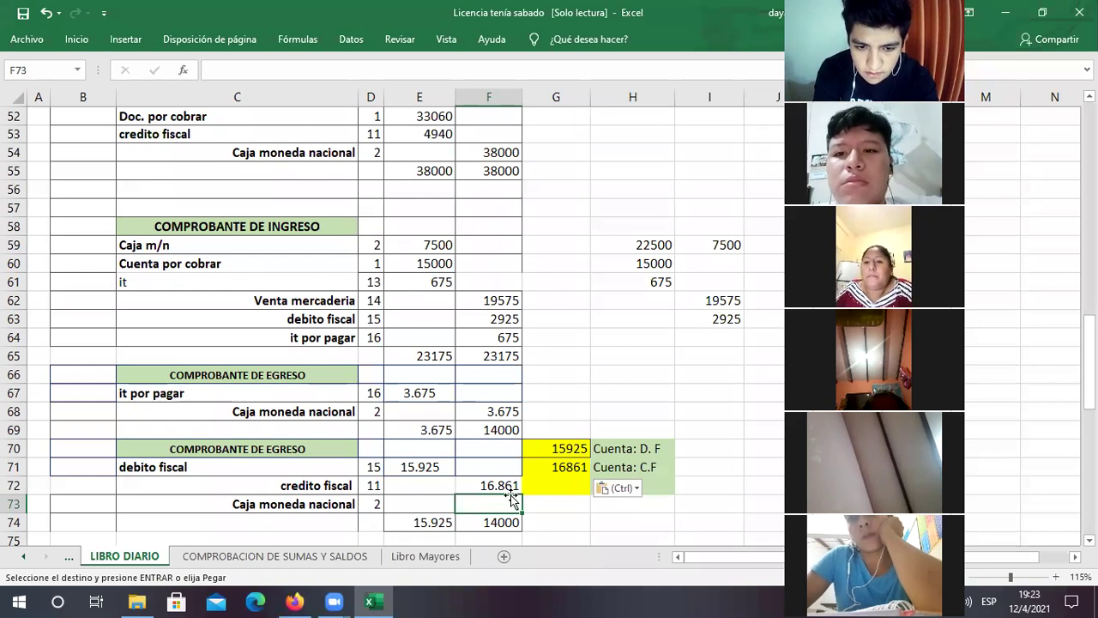
type("+")
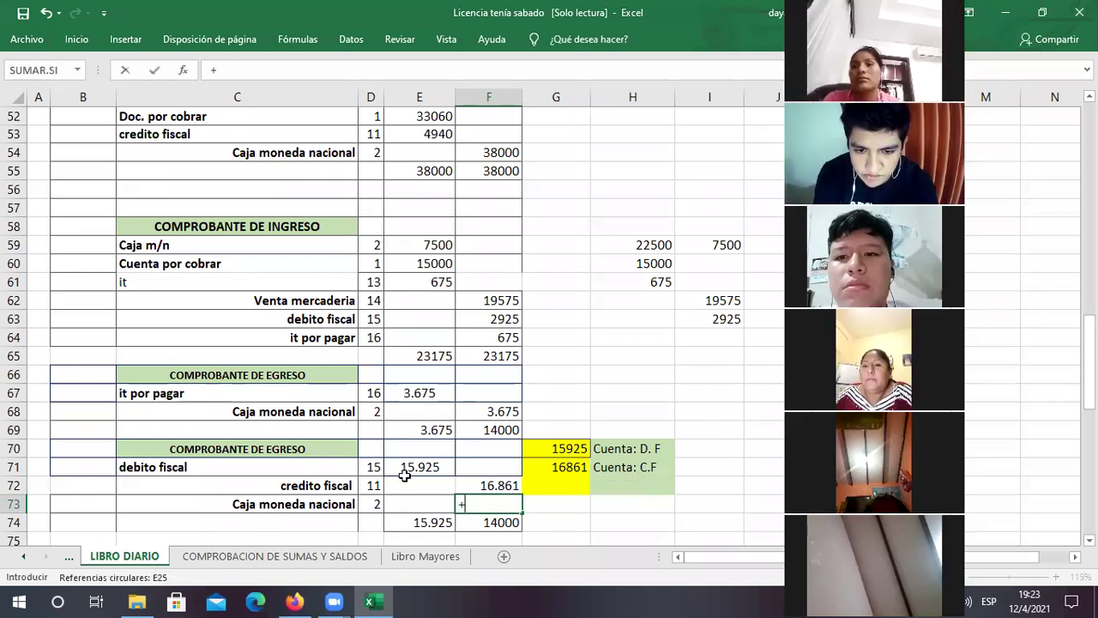
key("Left")
key("Up")
left_click(411, 464)
type("-")
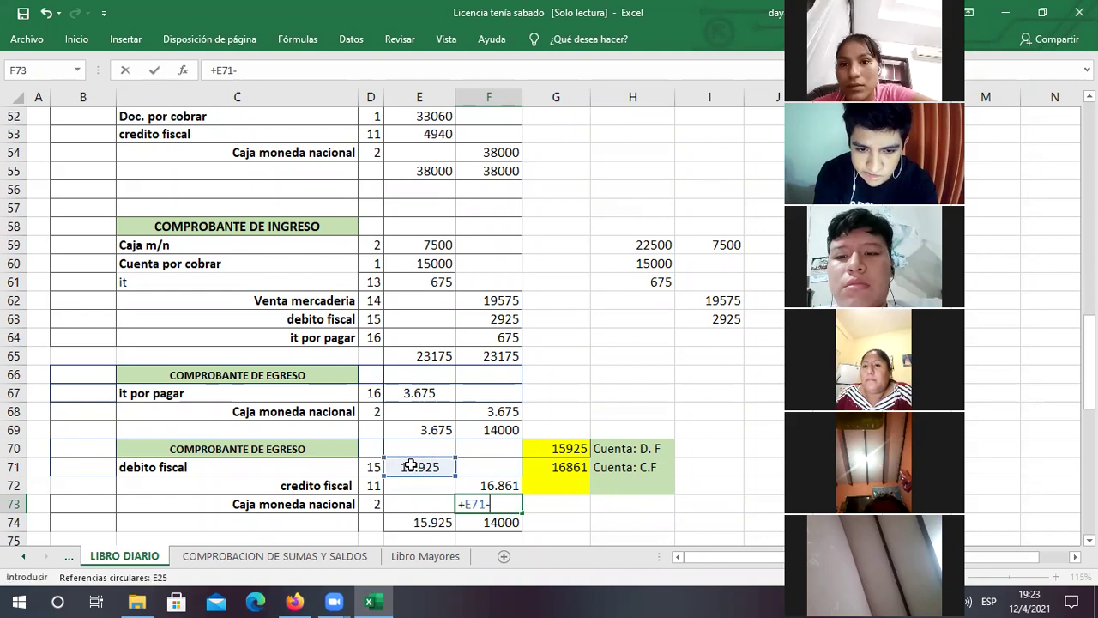
left_click(483, 483)
key("Return")
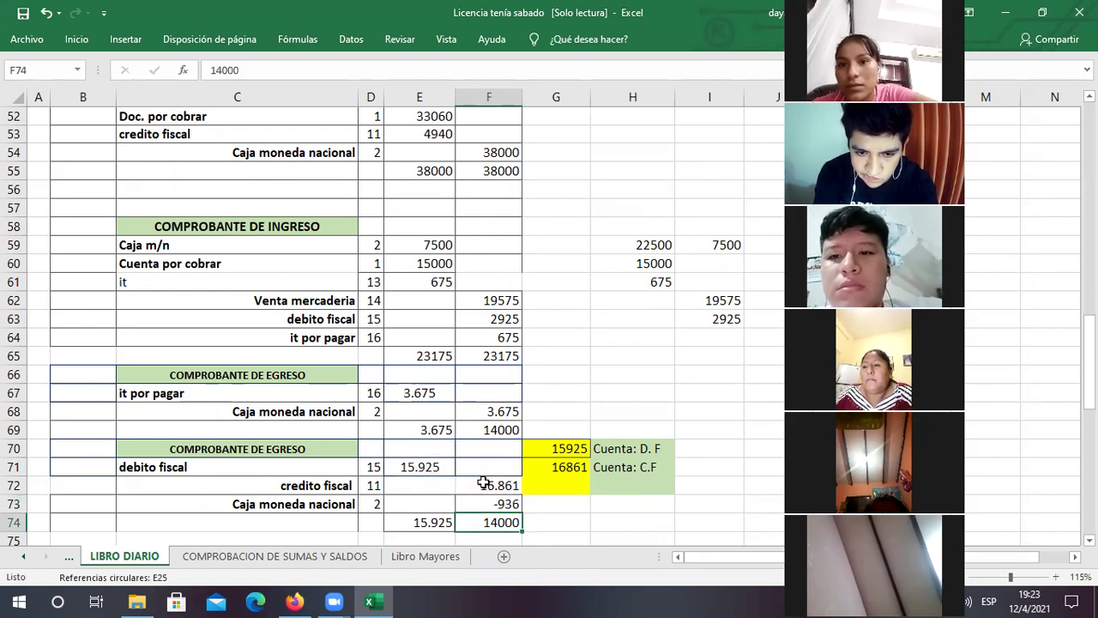
Extend the Debe total formula from E74 to F74 so that the Haber column of the entry is summed
key("Left")
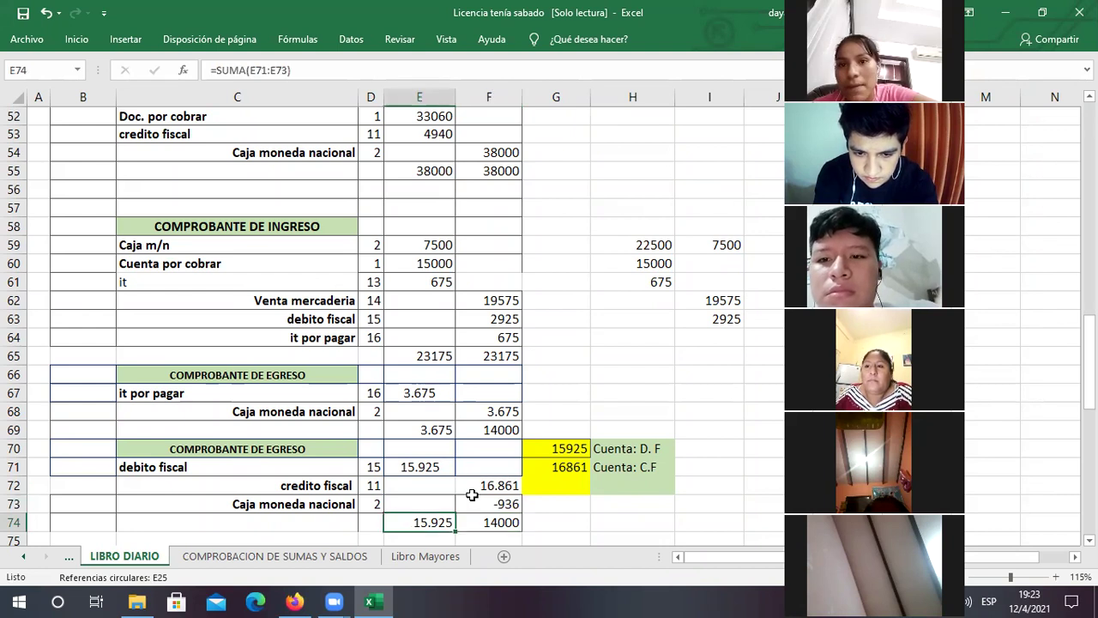
key("F2")
key("Return")
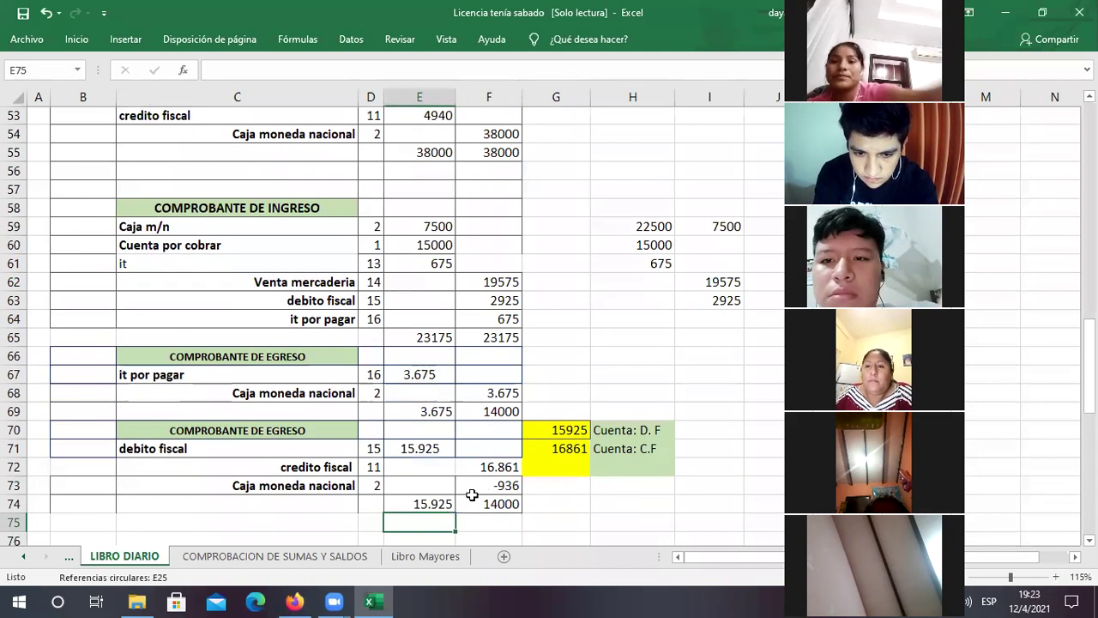
left_click(430, 497)
key("shift+Right")
key("Right")
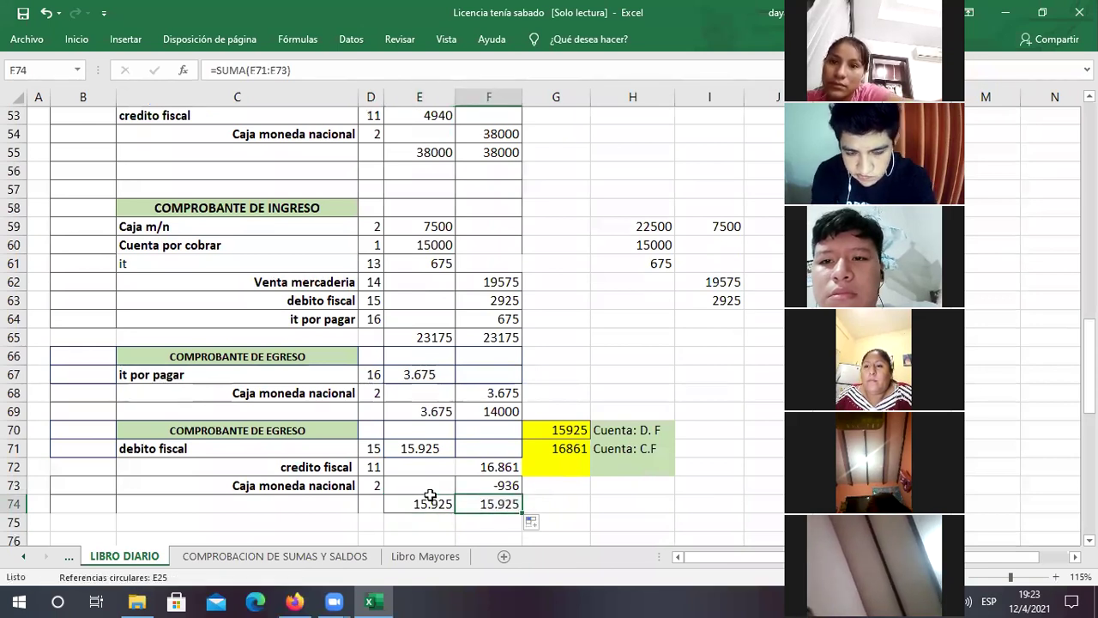
left_click(657, 481)
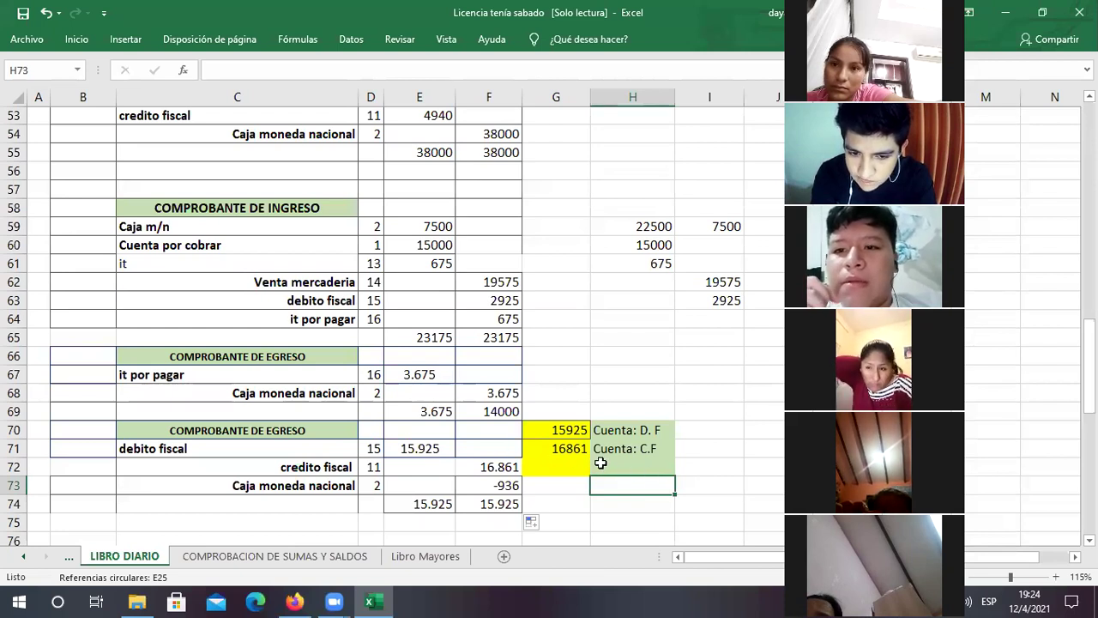
left_click(617, 448)
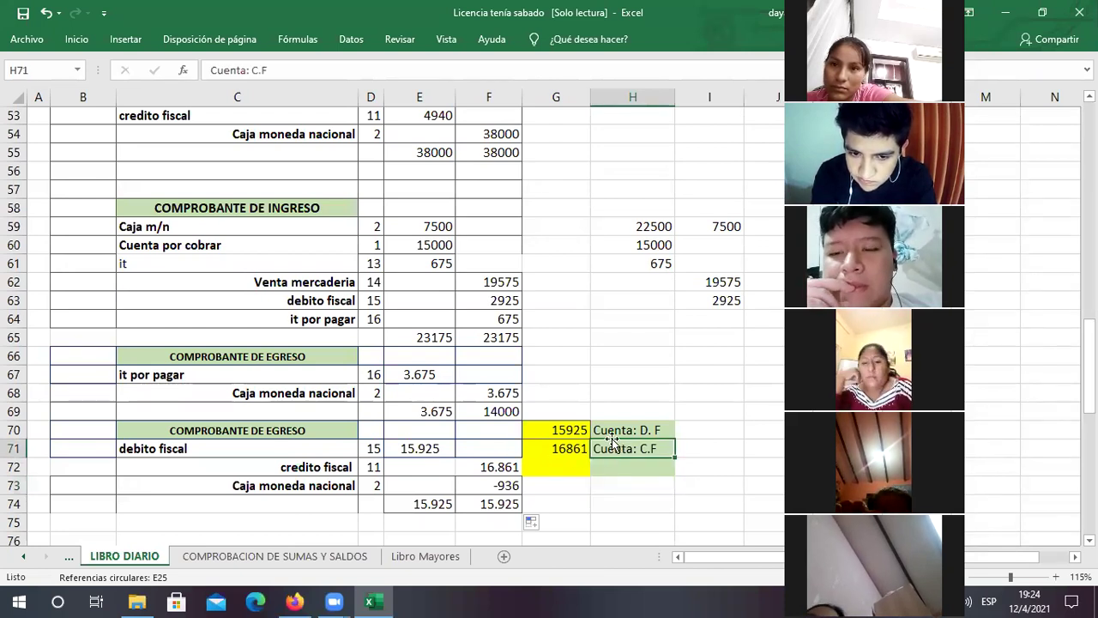
left_click(612, 430)
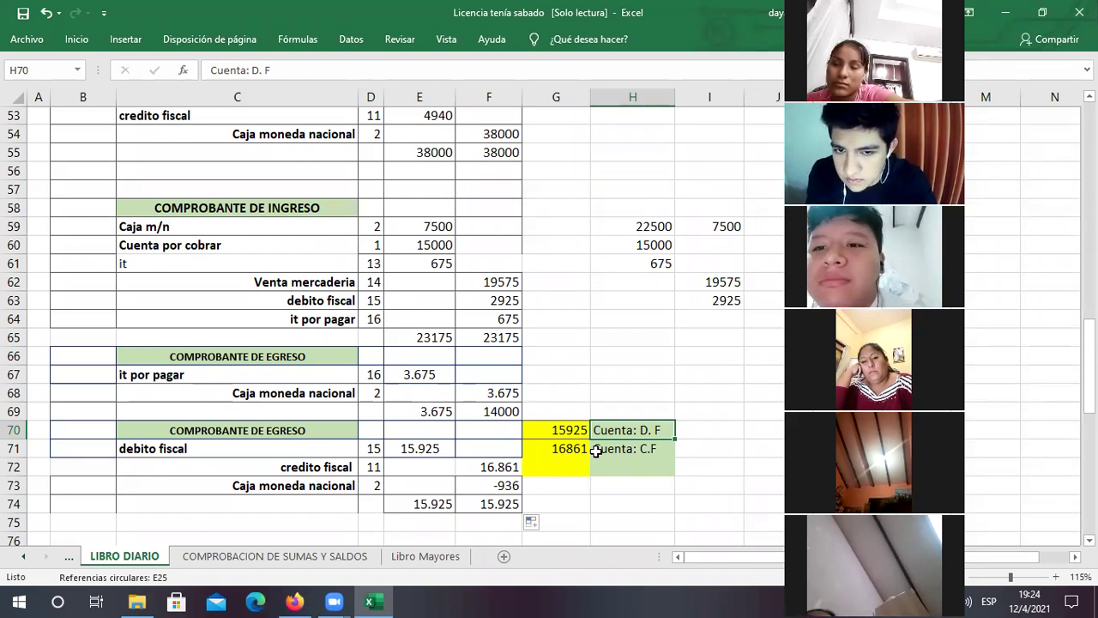
left_click(596, 451)
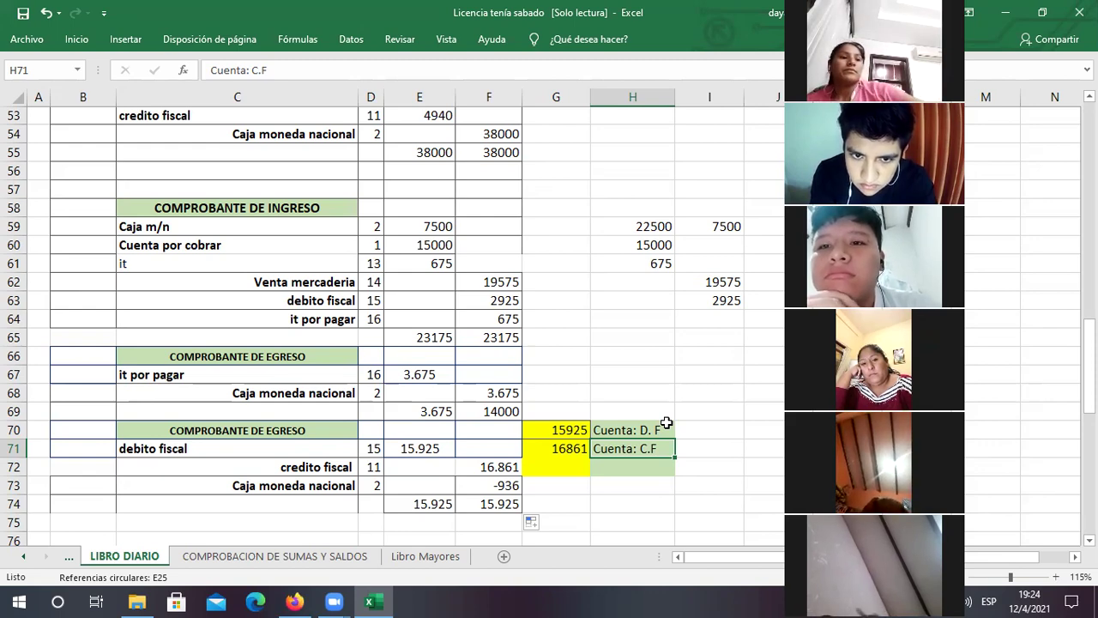
Check the NIT in the Libro Diario header against the company details in the Caso de la CONTABILIDAD PDF in Firefox
left_click(494, 300)
scroll(489, 291, "up", 15)
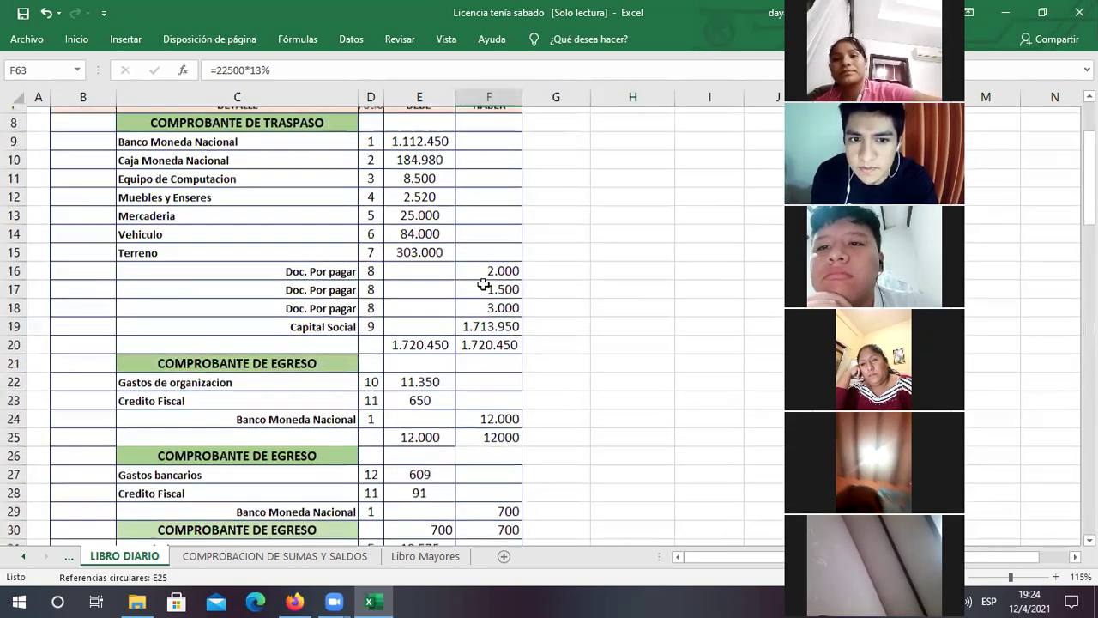
scroll(484, 285, "up", 2)
left_click(483, 125)
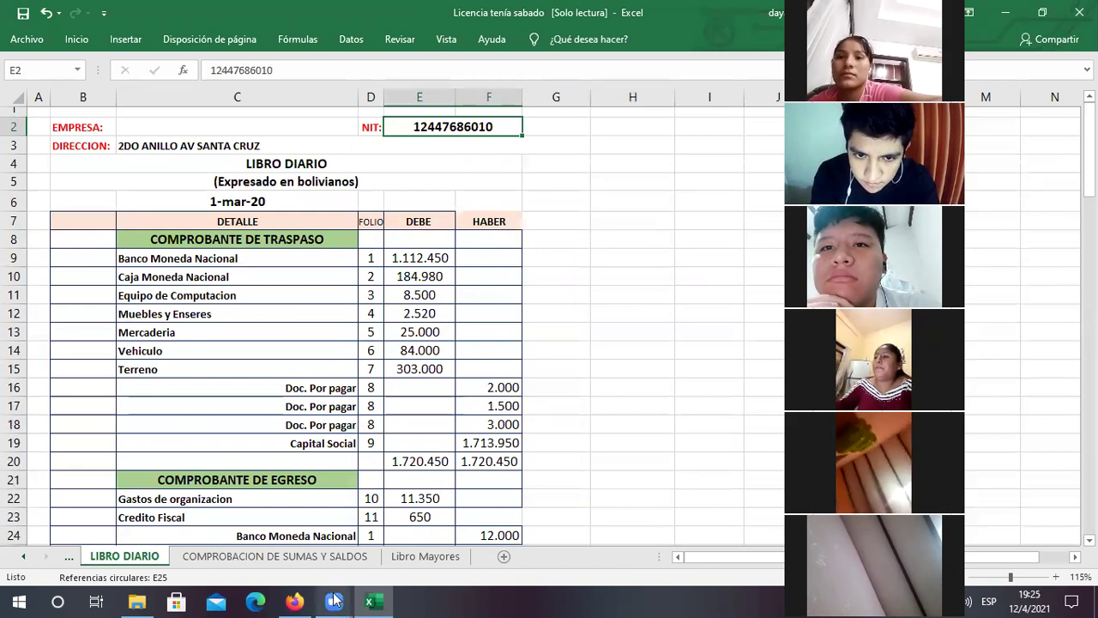
left_click(294, 601)
scroll(522, 154, "up", 5)
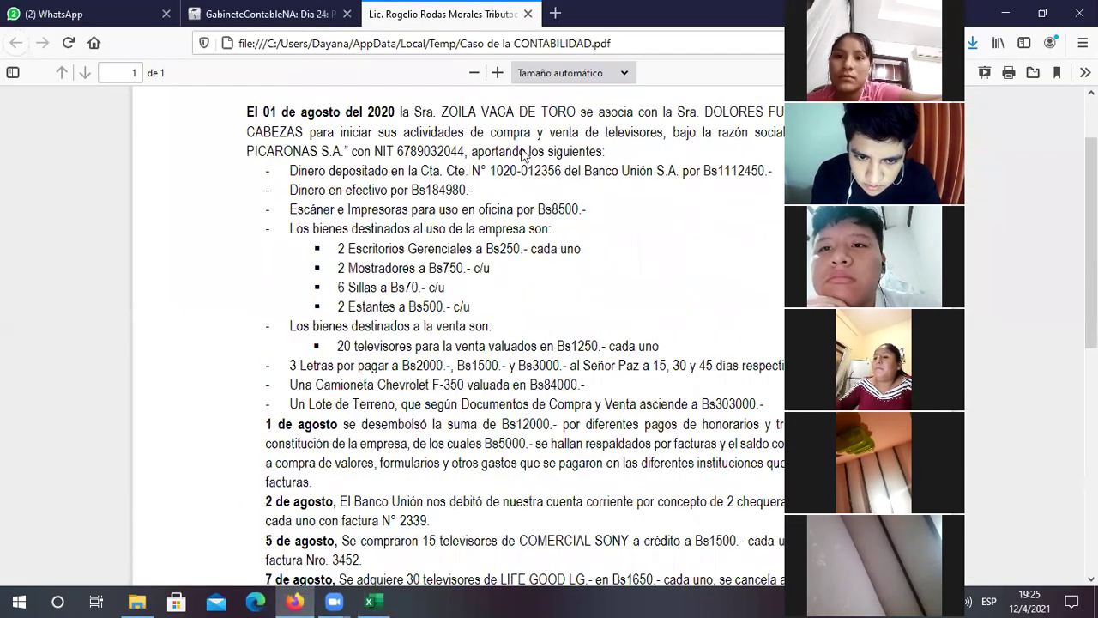
scroll(522, 154, "up", 2)
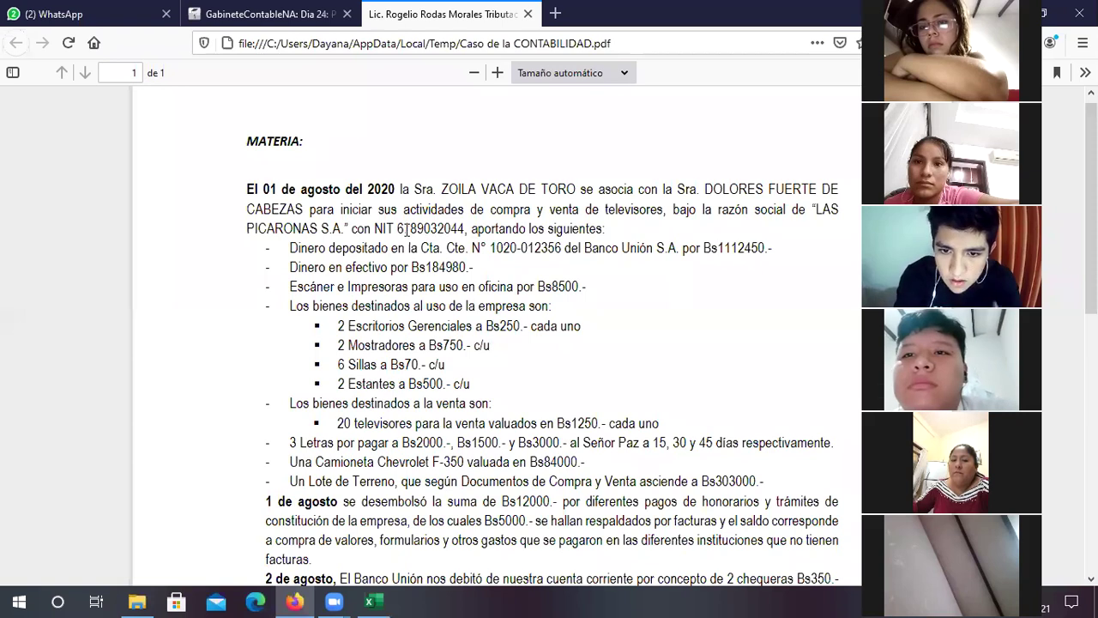
Highlight the company's NIT in the case statement PDF, then return to the Libro Diario header in Excel
left_click_drag(397, 228, 467, 225)
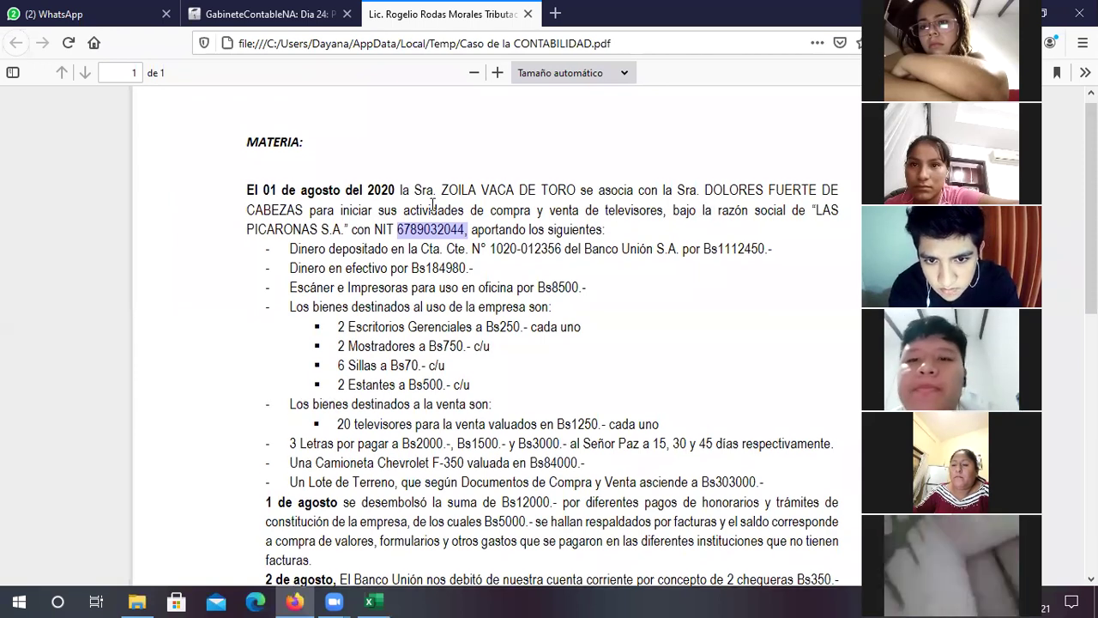
scroll(492, 216, "up", 1)
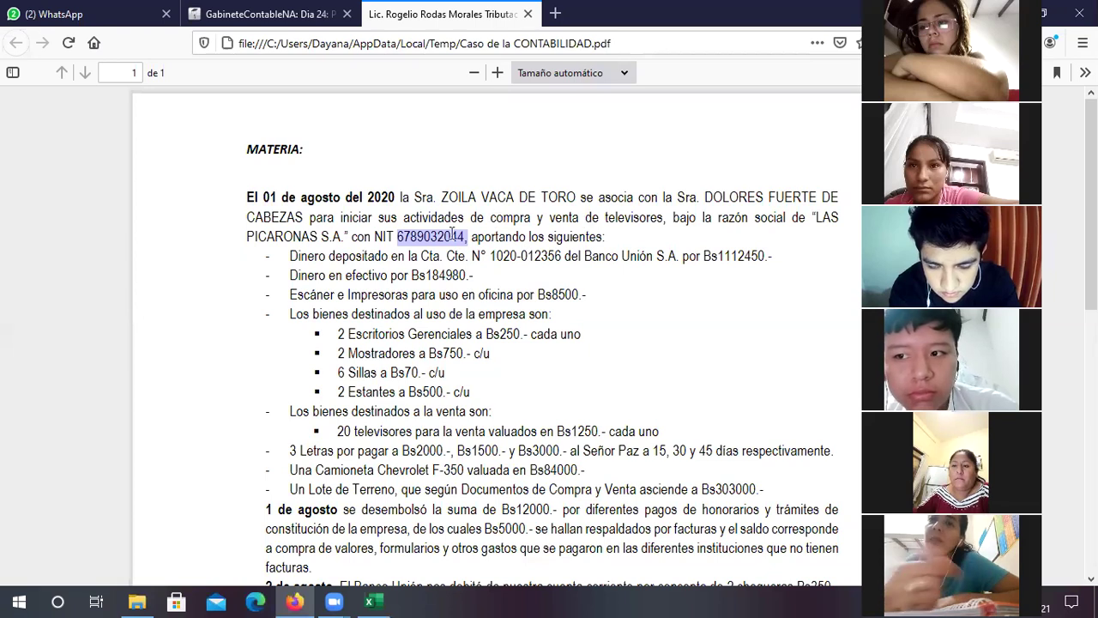
left_click(411, 239)
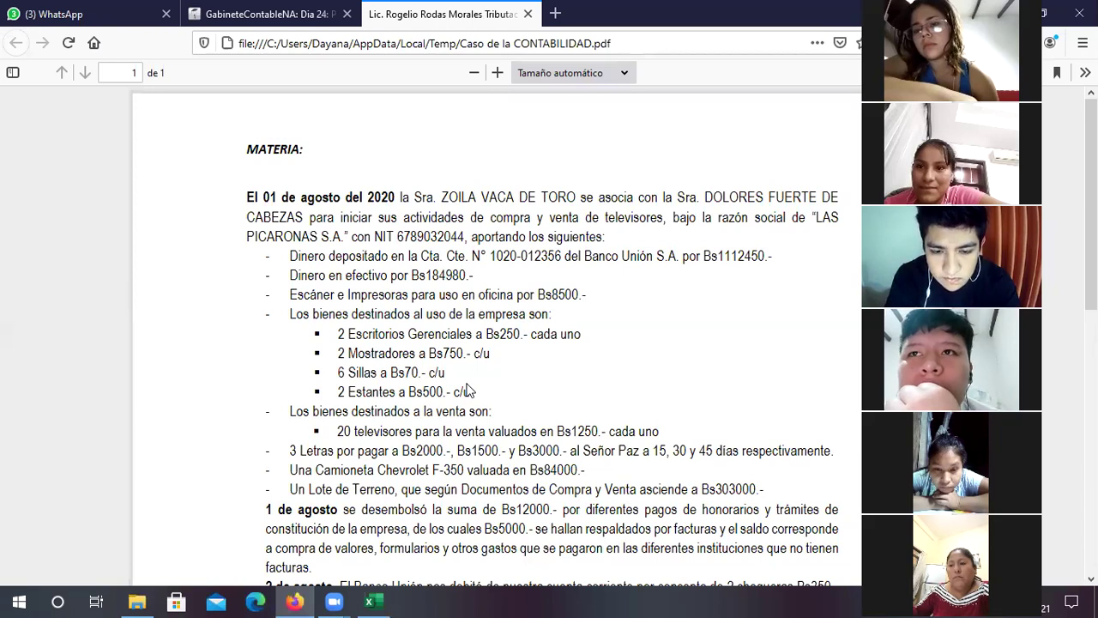
left_click(369, 602)
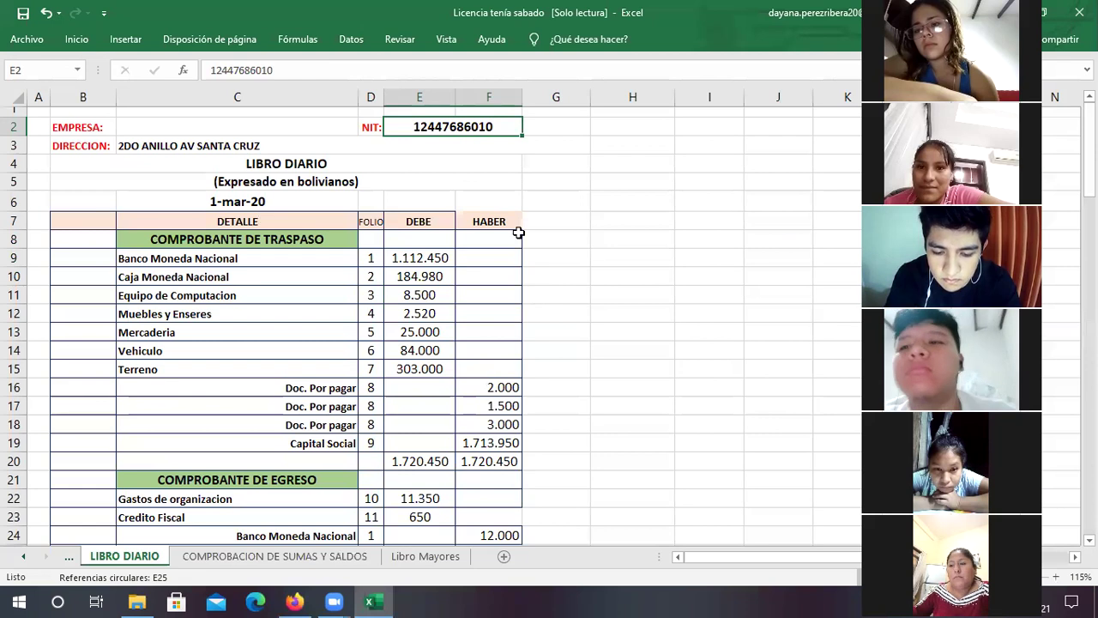
left_click(497, 142)
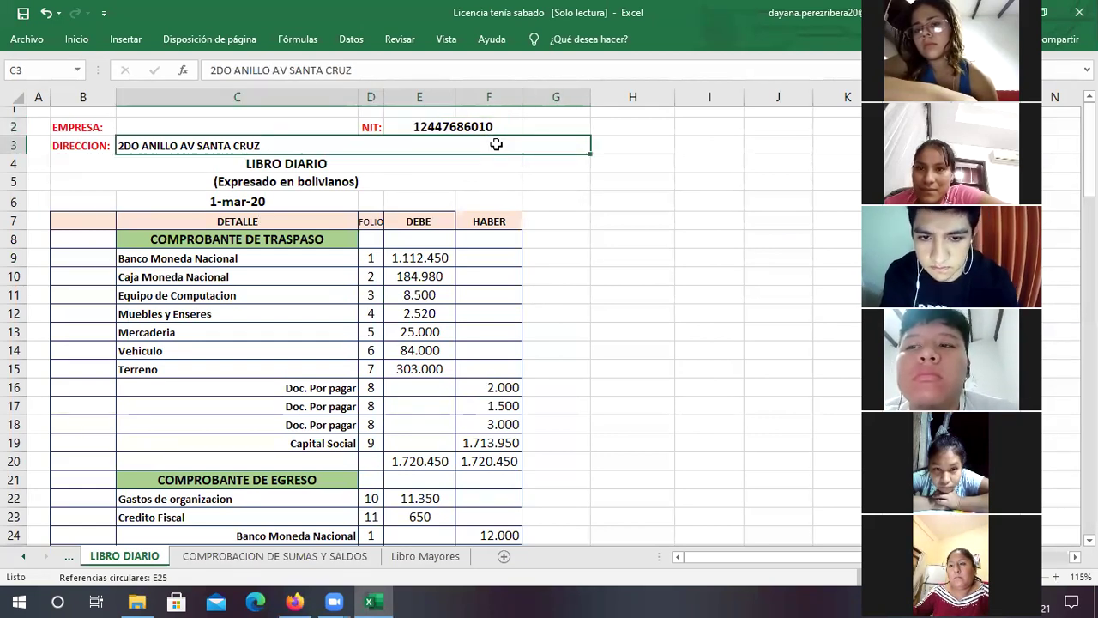
Enter the formula =13+0 in G2 beside the NIT in the Libro Diario header
left_click(559, 125)
type("1+++1")
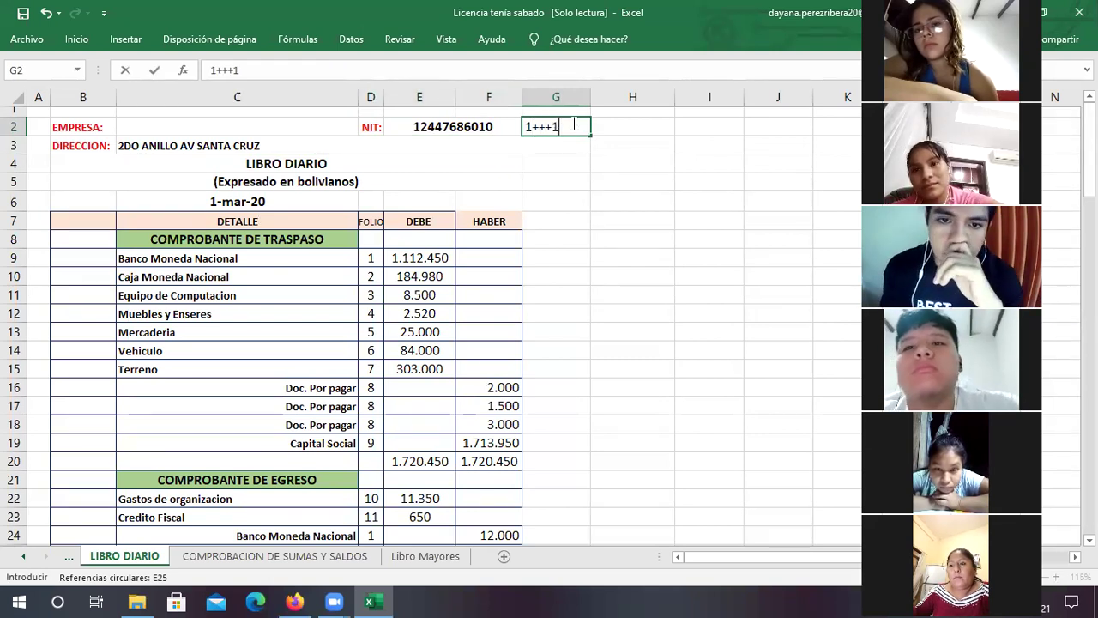
type("3+0")
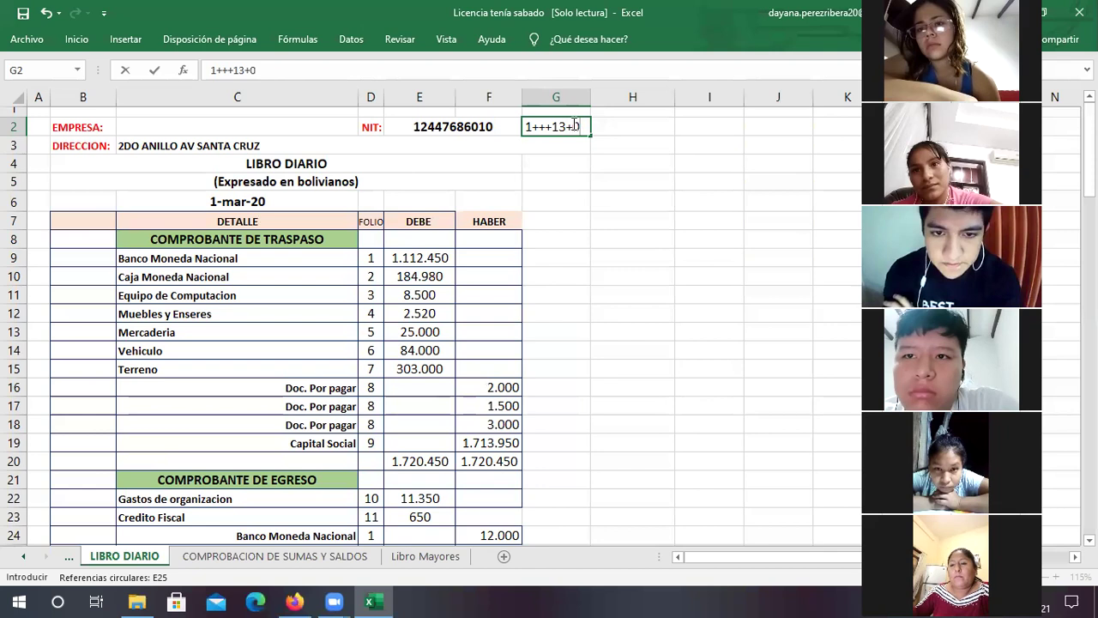
left_click(544, 126)
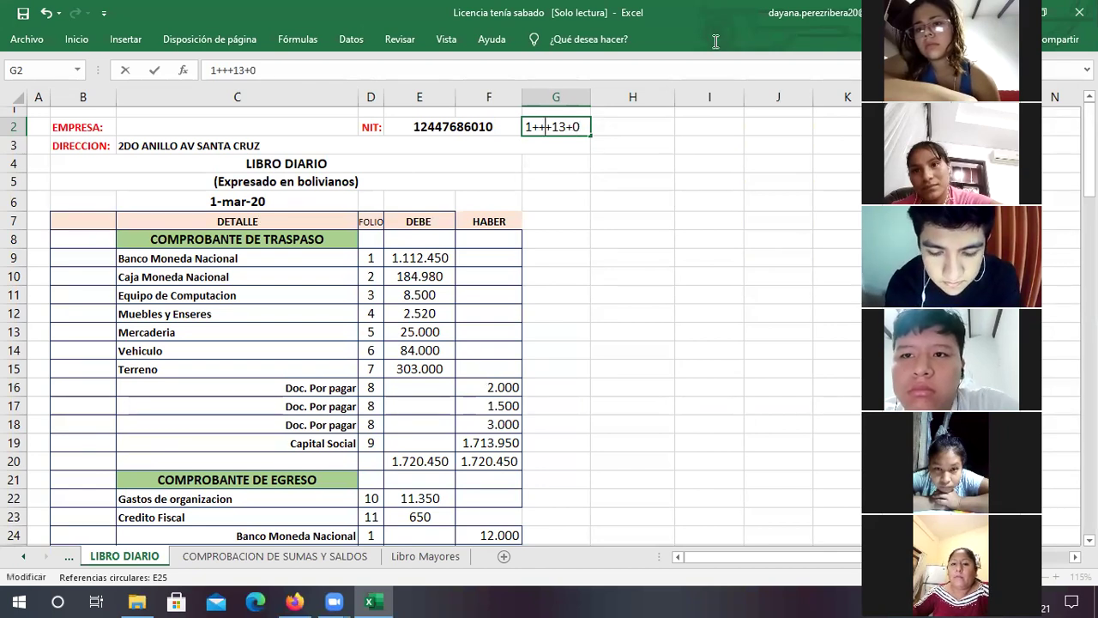
key("BackSpace")
key("BackSpace")
key("BackSpace")
key("Return")
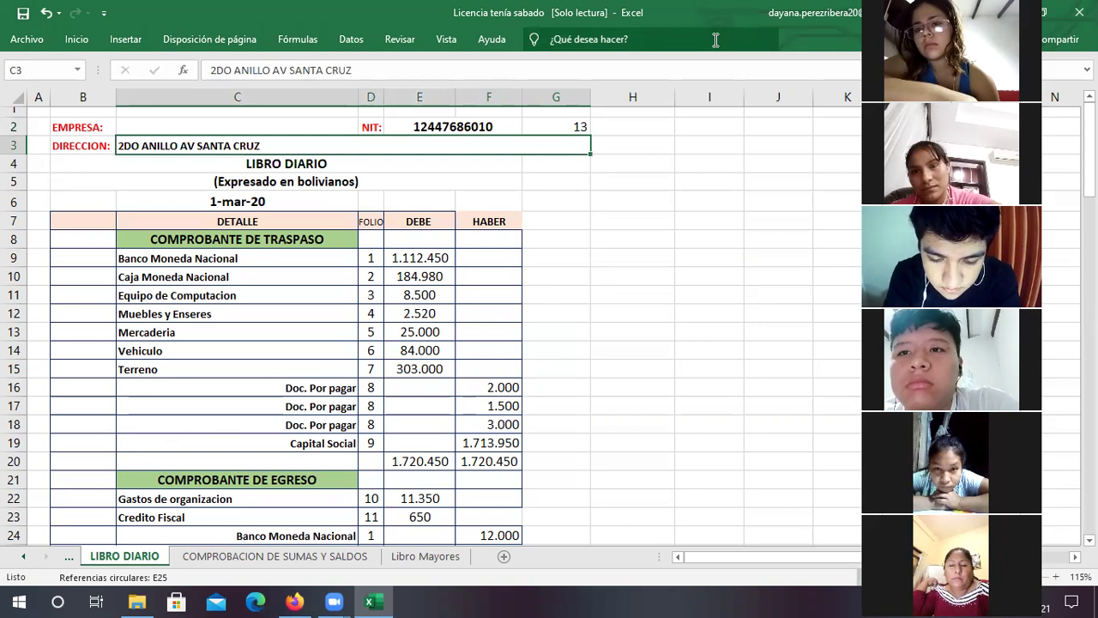
Change the formula in G2 to =13+4
double_click(577, 127)
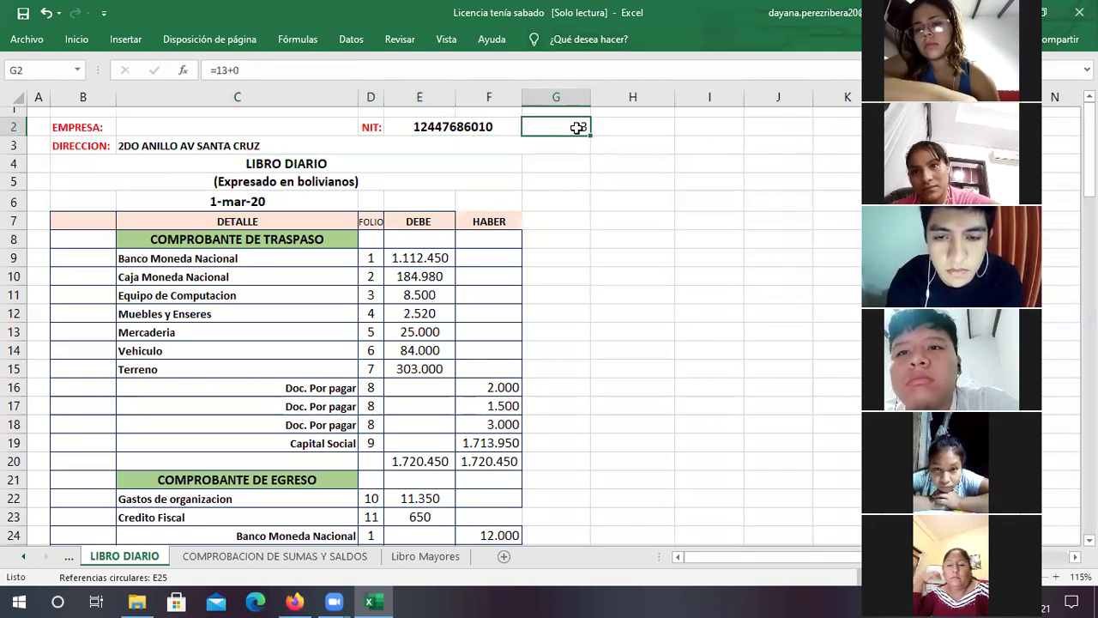
key("BackSpace")
type("4")
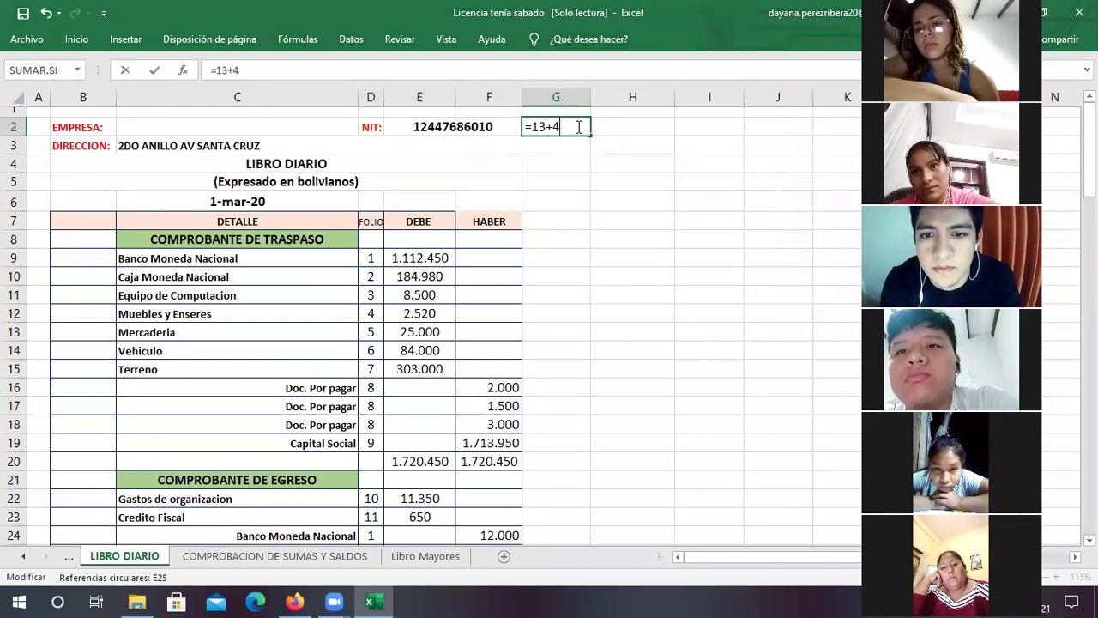
key("Return")
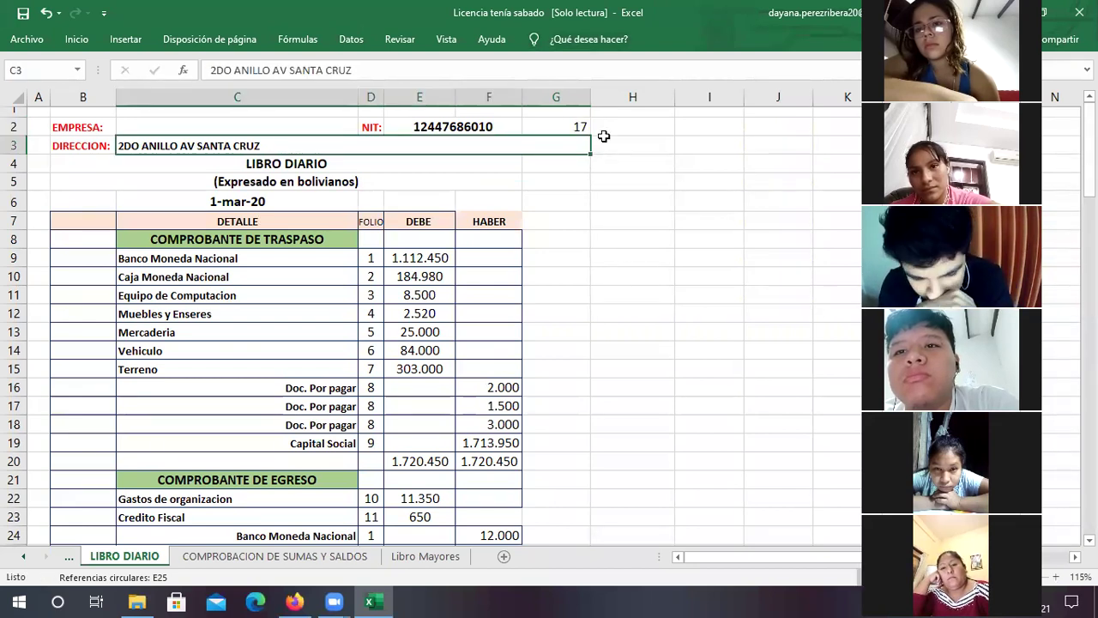
Review the Libro Diario entries down to the Haber total formula in F74 and return to the header
left_click(621, 127)
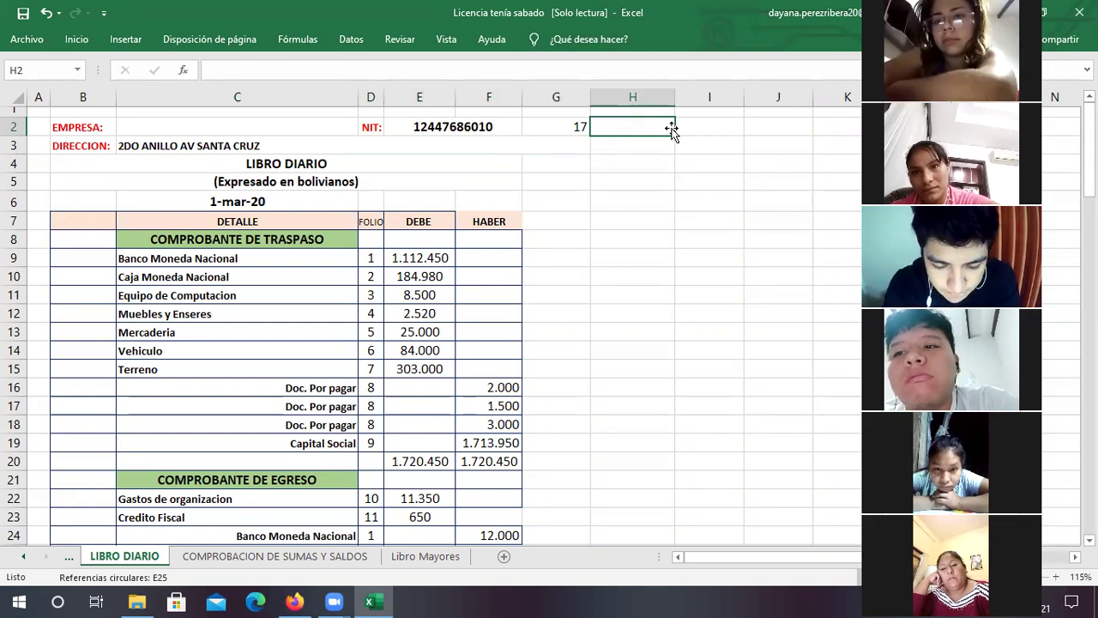
scroll(502, 368, "down", 10)
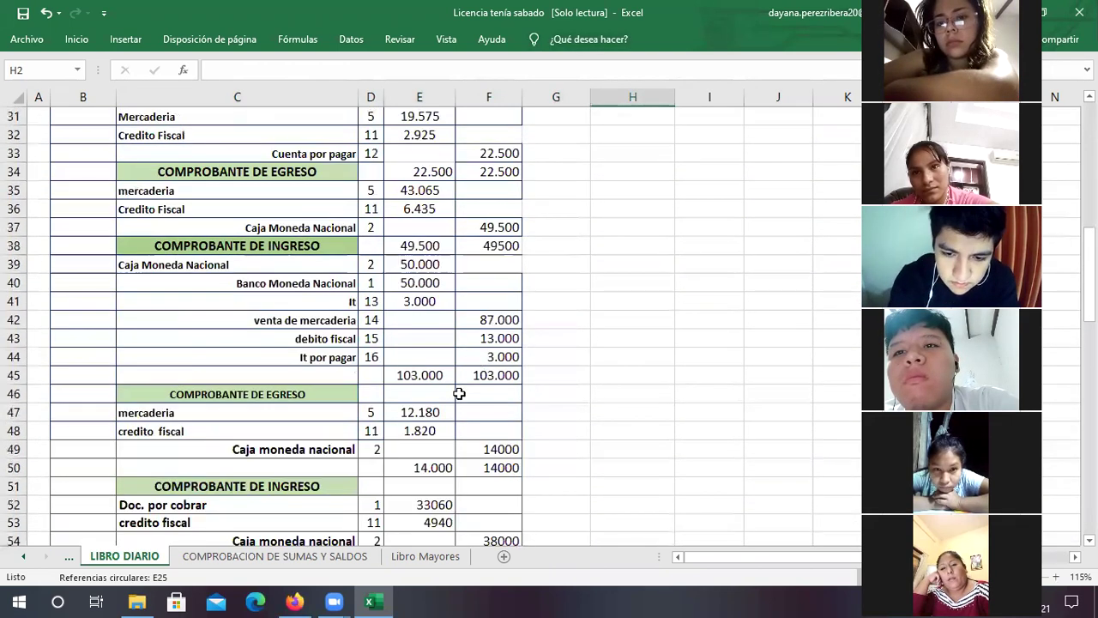
scroll(460, 393, "down", 10)
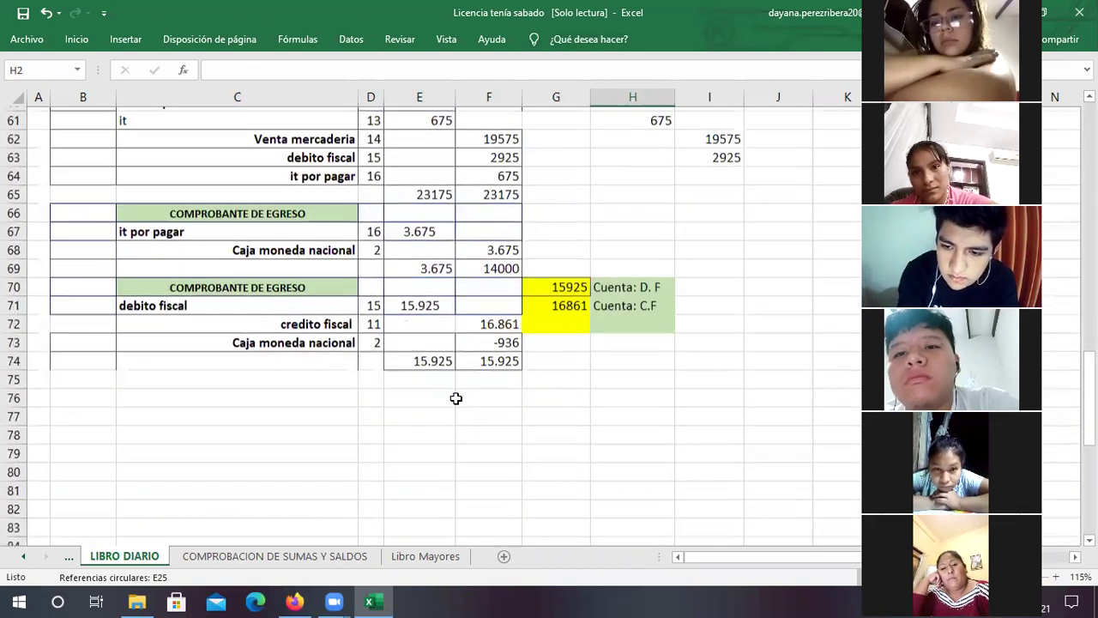
left_click(490, 357)
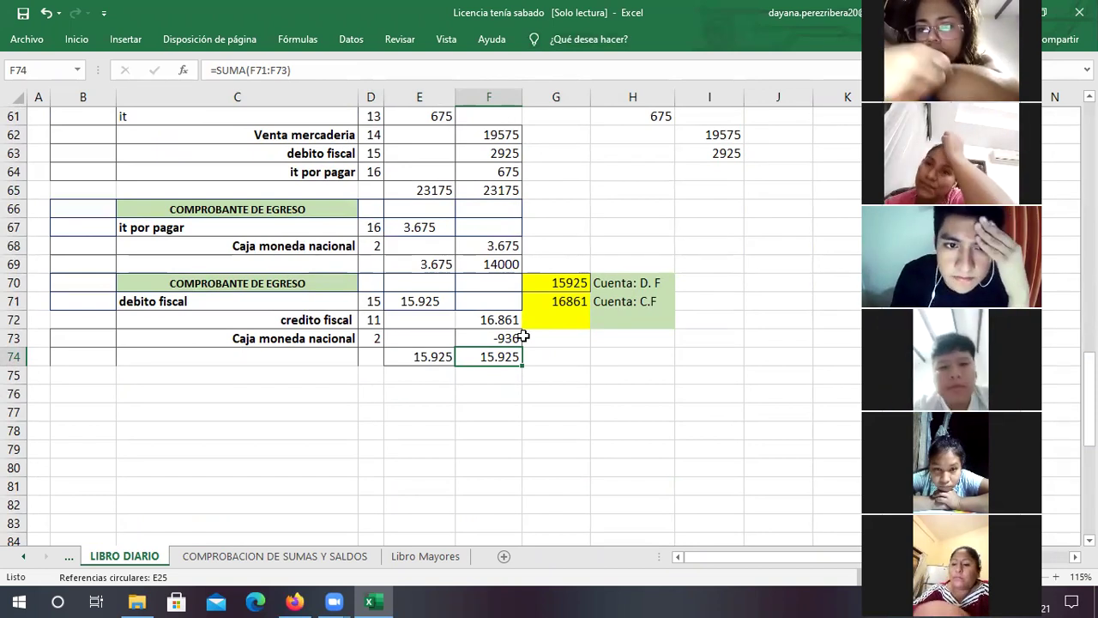
scroll(464, 315, "up", 18)
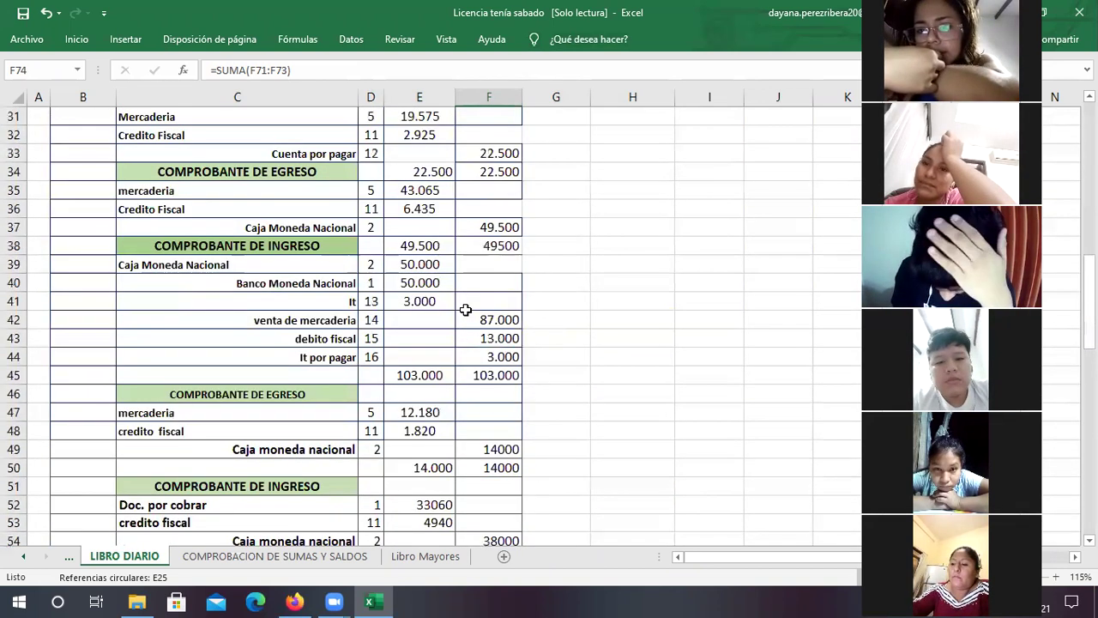
scroll(504, 135, "up", 2)
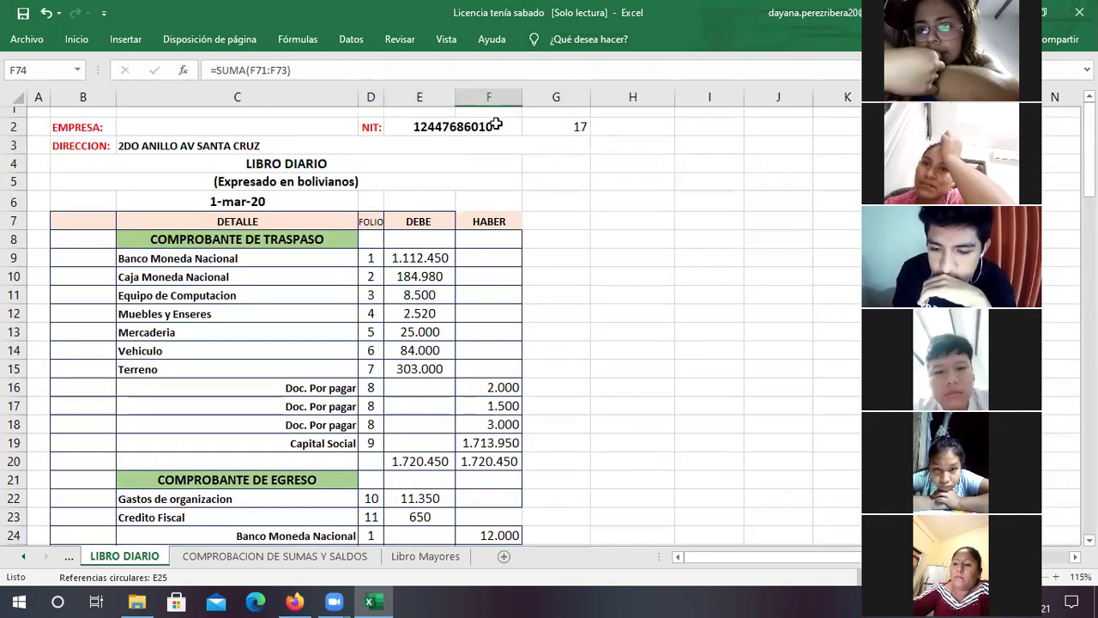
Compare the ending of the header NIT with the last two digits of the NIT in the Firefox case statement, then return to Excel
left_click(502, 126)
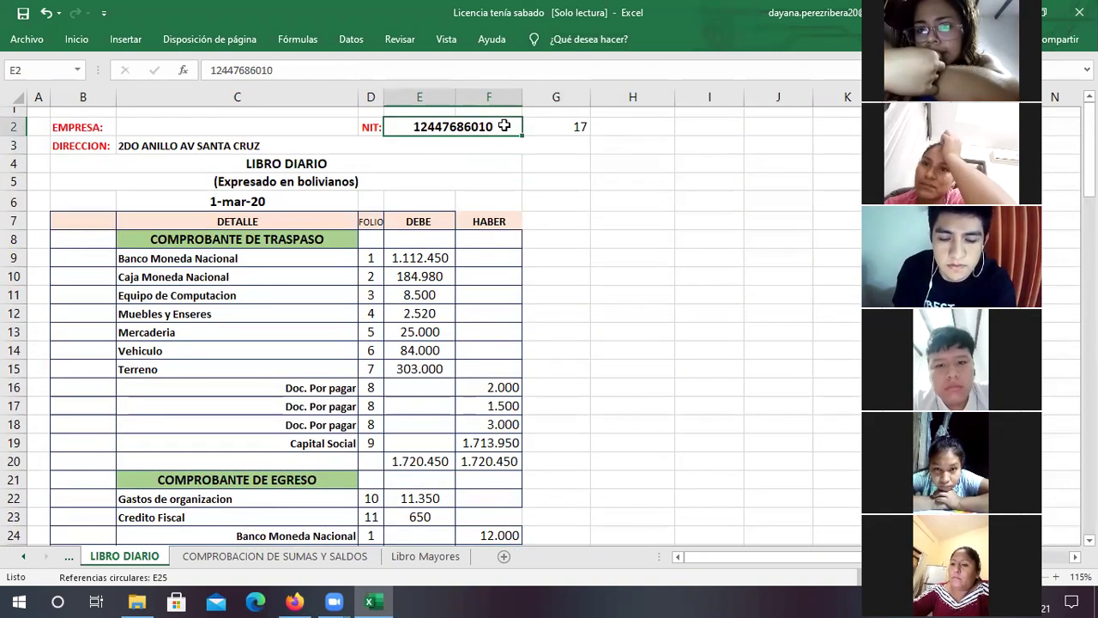
left_click(294, 601)
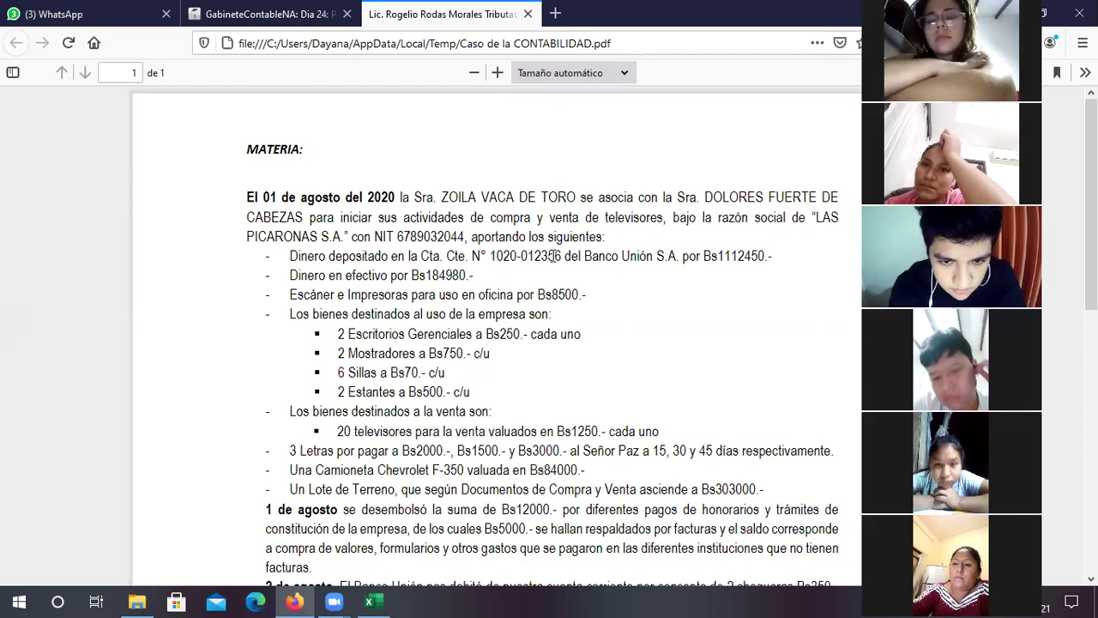
left_click_drag(453, 238, 465, 238)
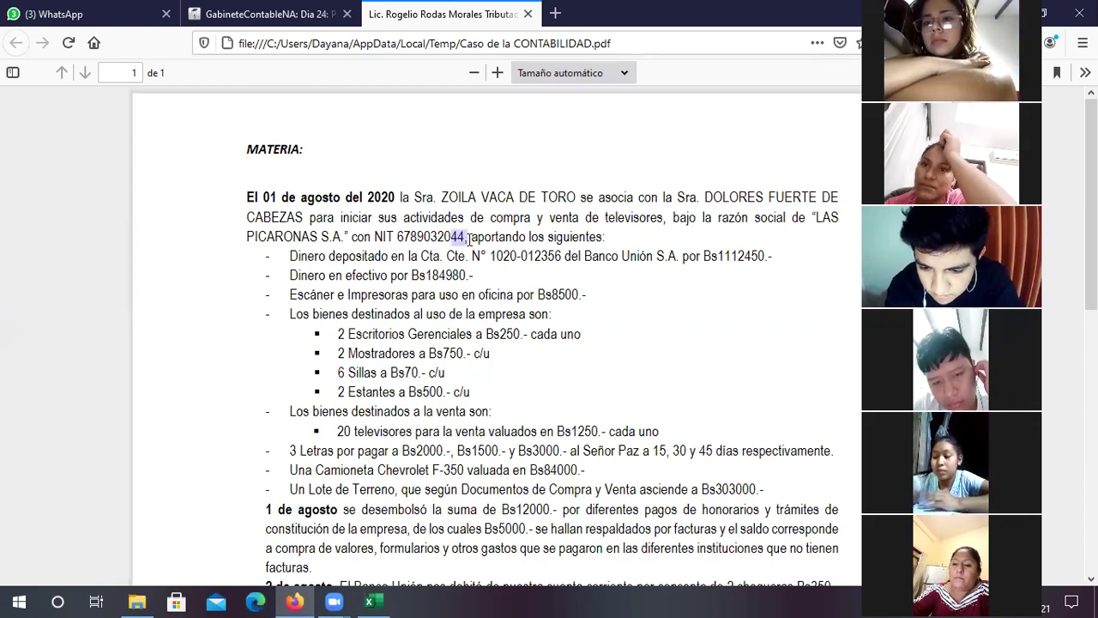
left_click(372, 600)
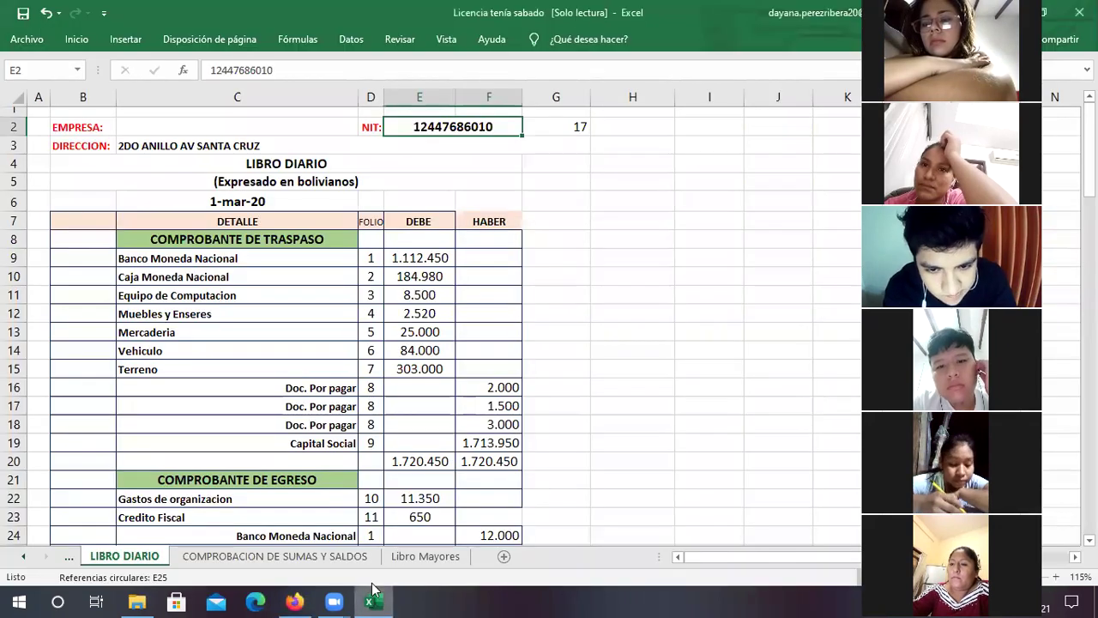
key("Right")
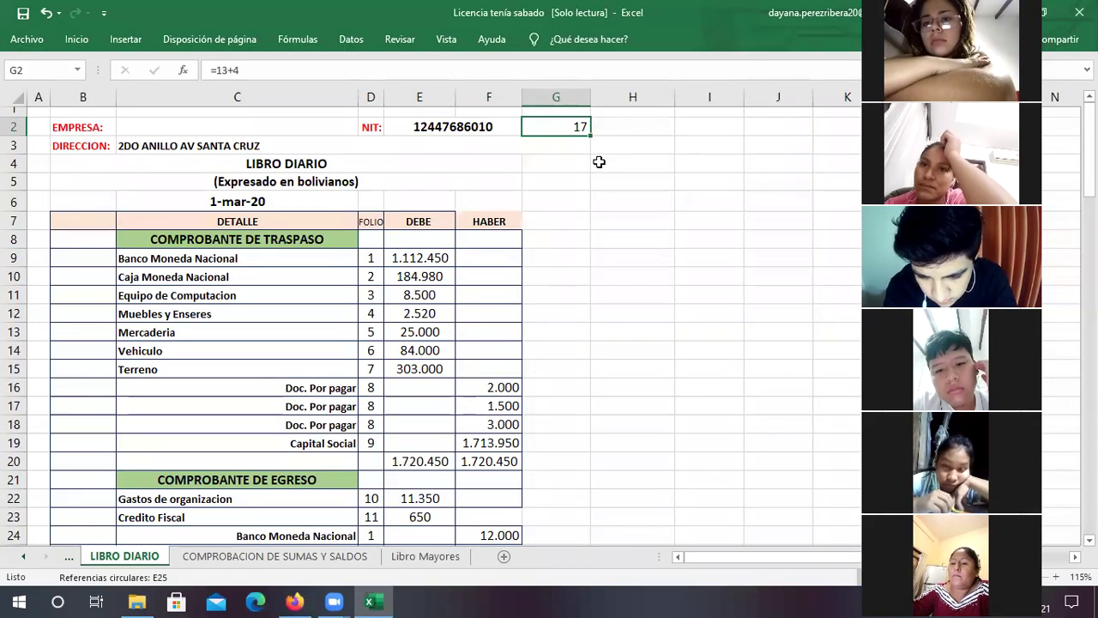
Examine the Caja moneda nacional Haber formula in F73 of the last Comprobante de Egreso
scroll(538, 285, "down", 2)
scroll(538, 284, "down", 5)
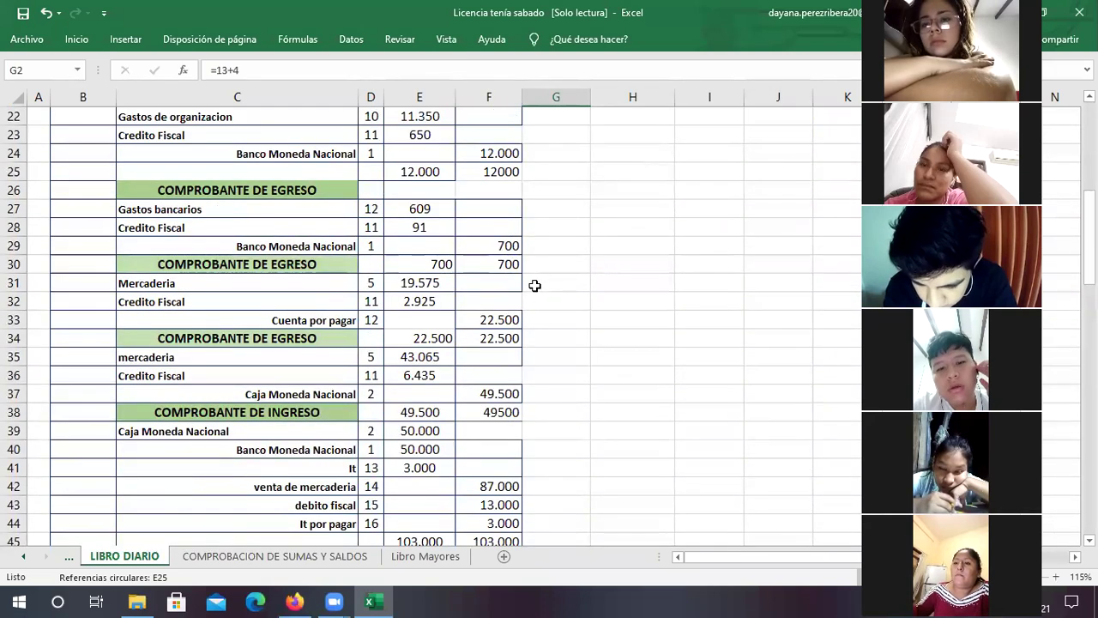
scroll(503, 341, "down", 3)
scroll(503, 344, "down", 2)
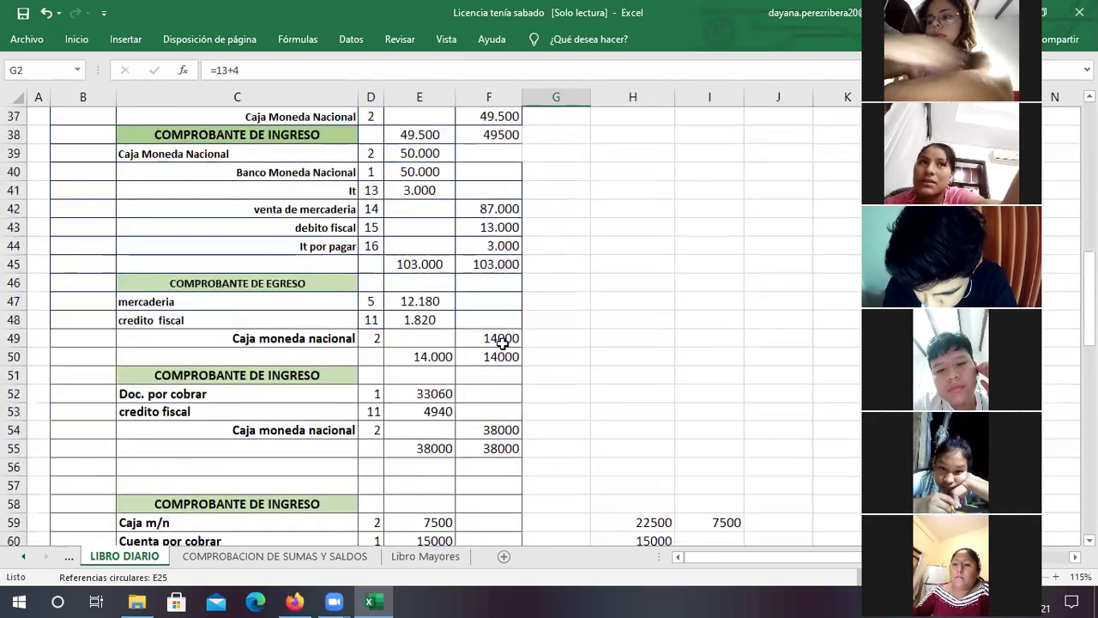
scroll(502, 344, "down", 4)
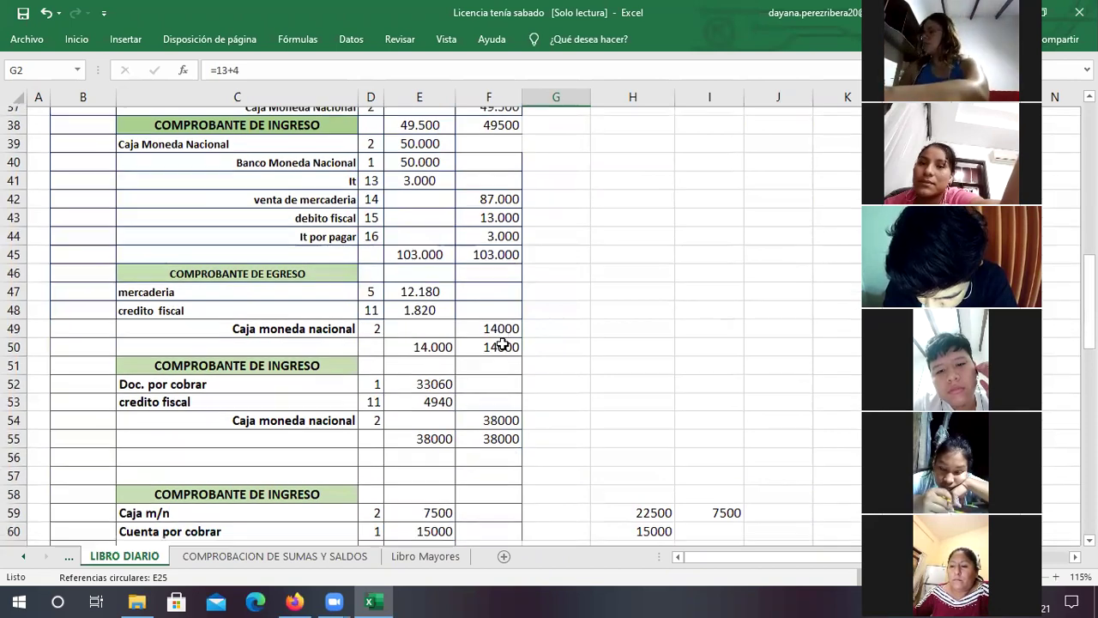
scroll(502, 343, "down", 2)
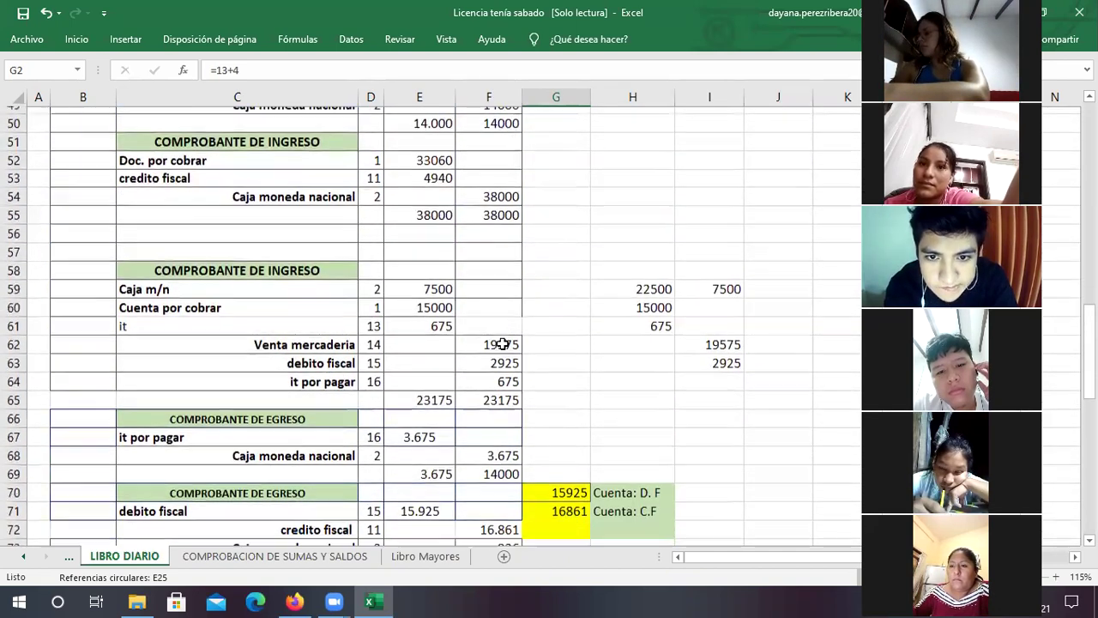
left_click(496, 450)
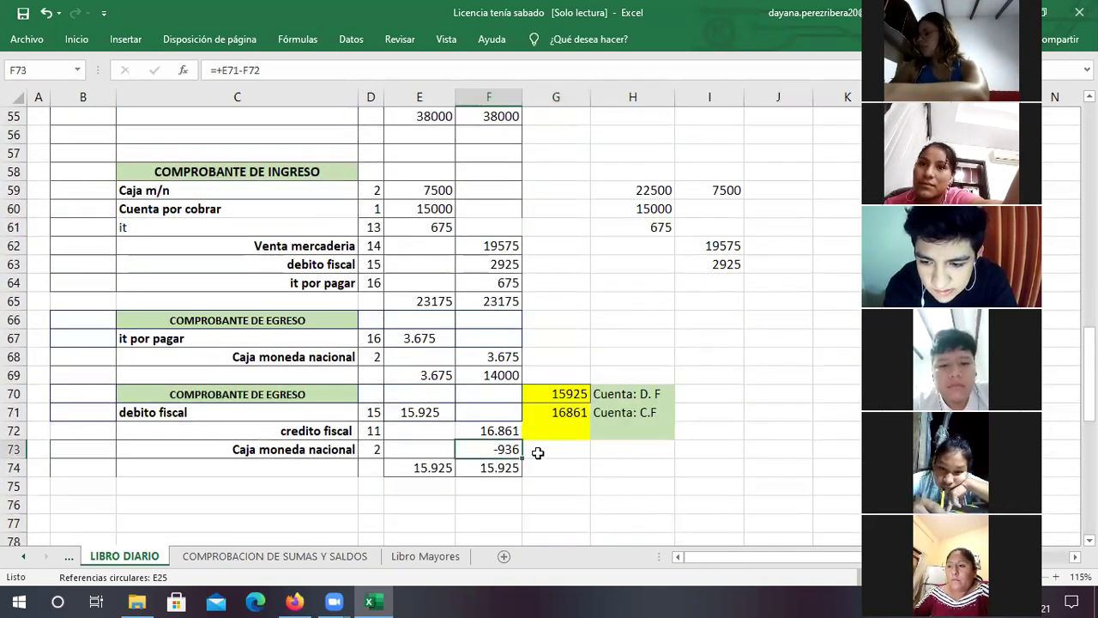
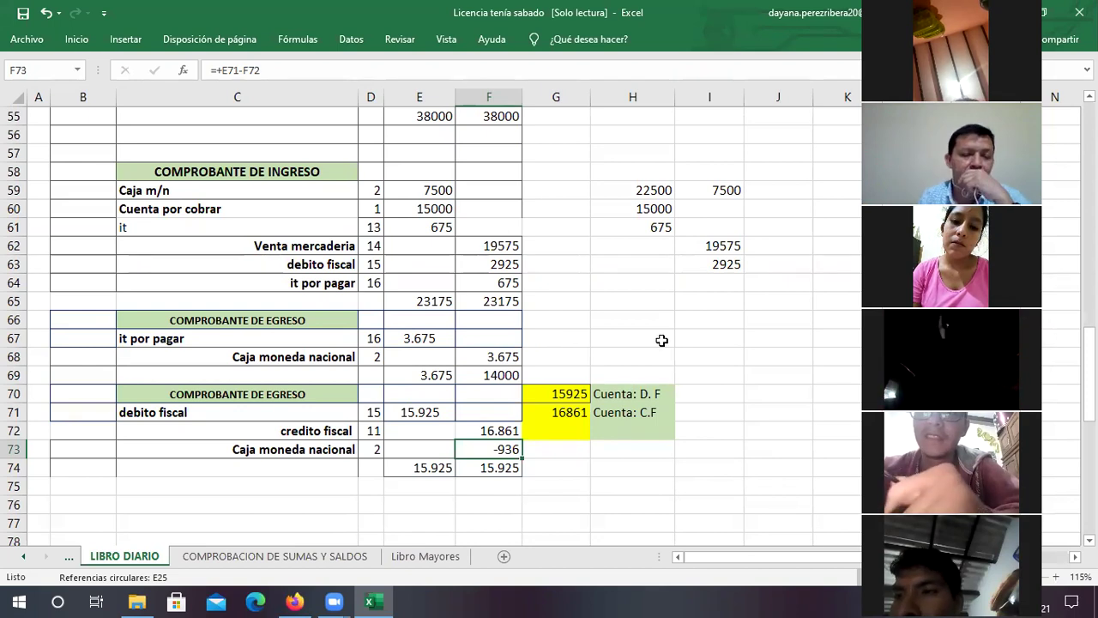
Move the credito fiscal and Caja moneda nacional labels down one row to C73 and C74
left_click(330, 450)
mouse_move(316, 461)
left_mouse_down()
mouse_move(321, 471)
mouse_move(327, 444)
mouse_move(331, 454)
left_mouse_up()
left_click(328, 431)
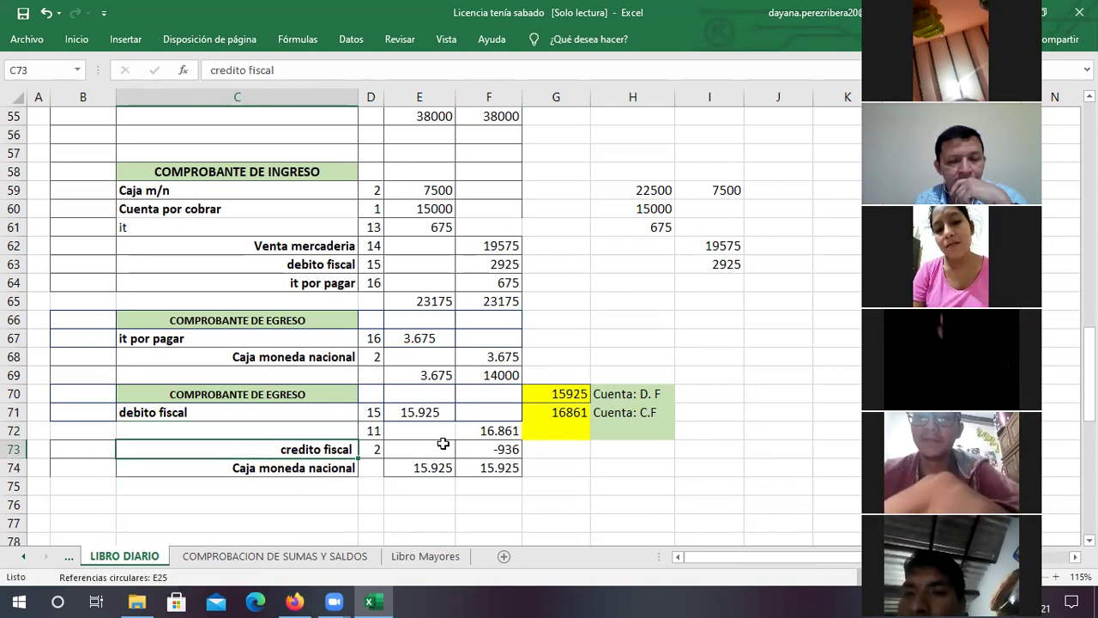
Link the credito fiscal Haber amount in F73 to the C.F total in G71 and clear the former amount in F72
left_click(501, 431)
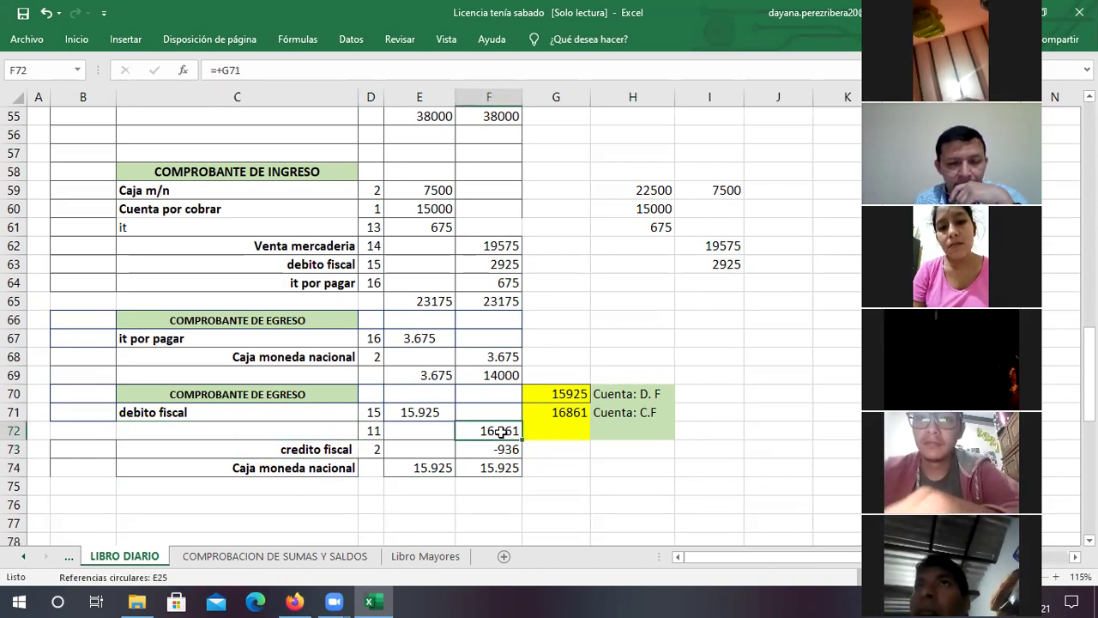
left_click(504, 448)
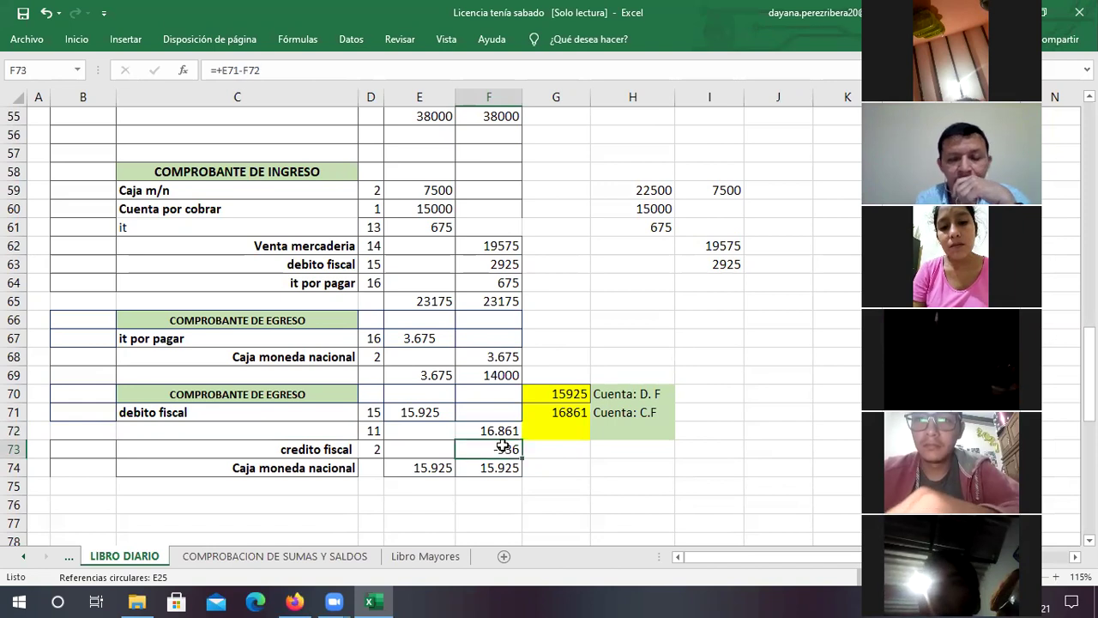
type("+")
left_click(538, 413)
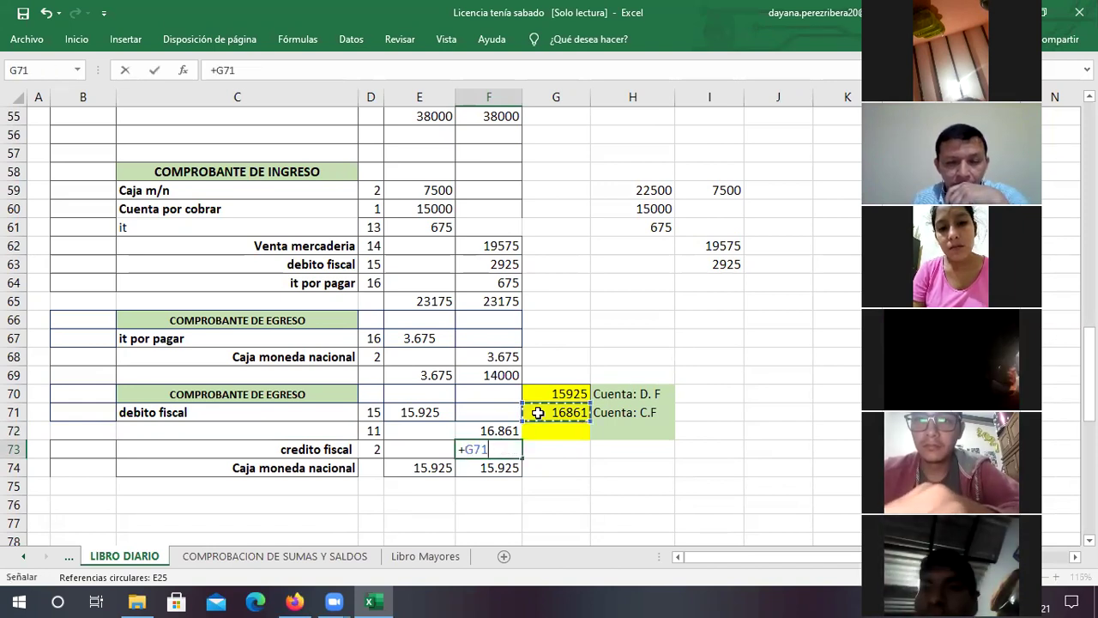
key("Return")
left_click(508, 431)
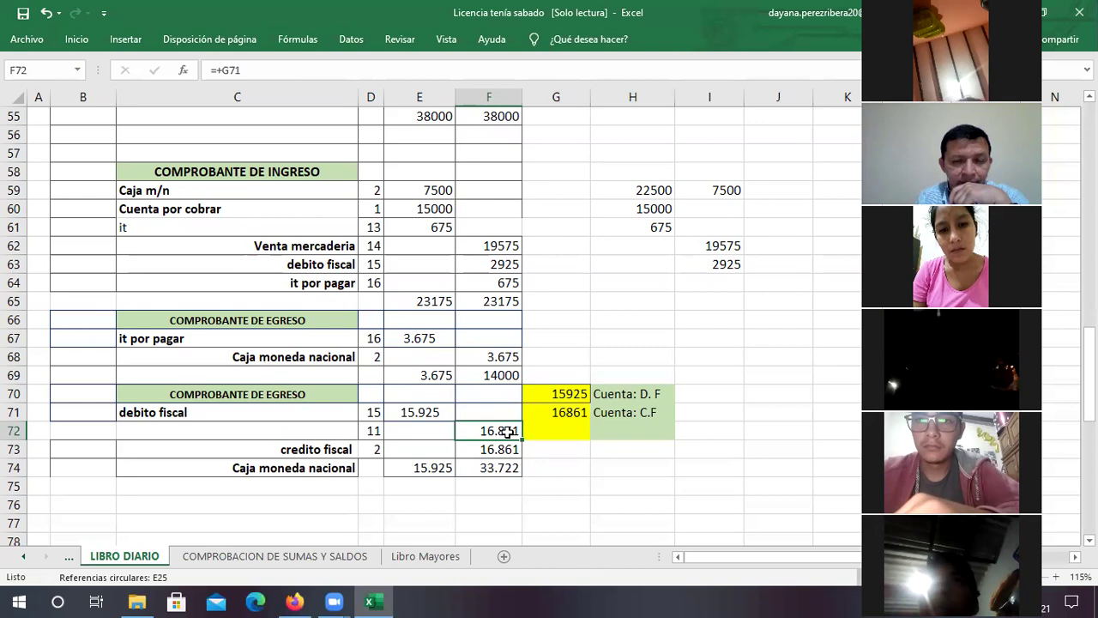
key("Delete")
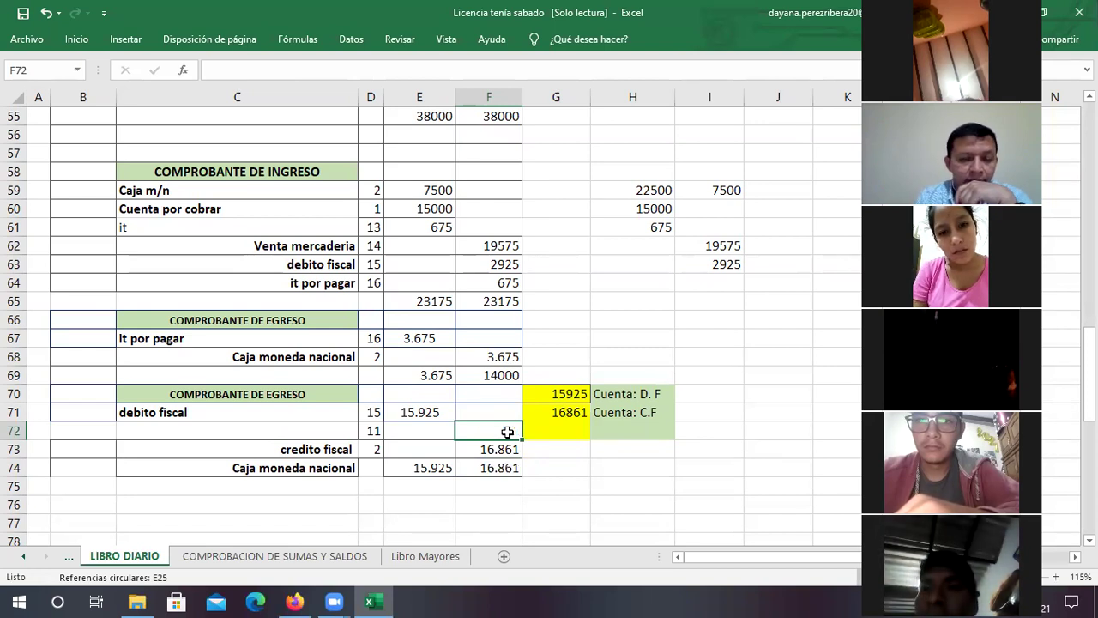
Add an iva x cobrar line in C72 and calculate its Debe amount in E72 as F73 minus E71
left_click(294, 431)
type("iva x cobrar")
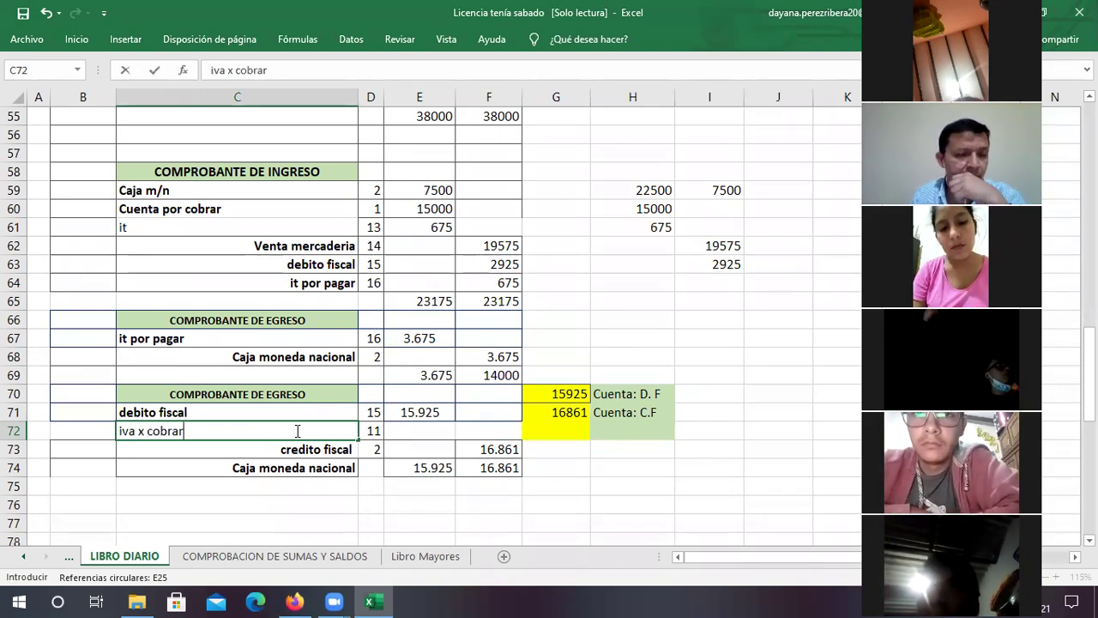
left_click(428, 435)
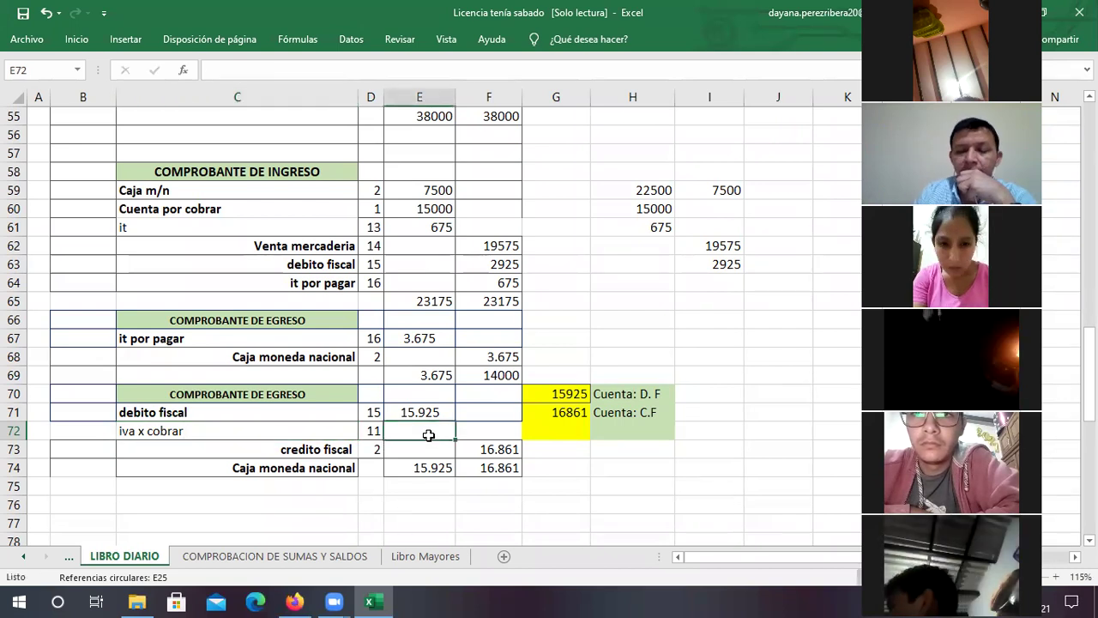
type("+")
left_click(470, 446)
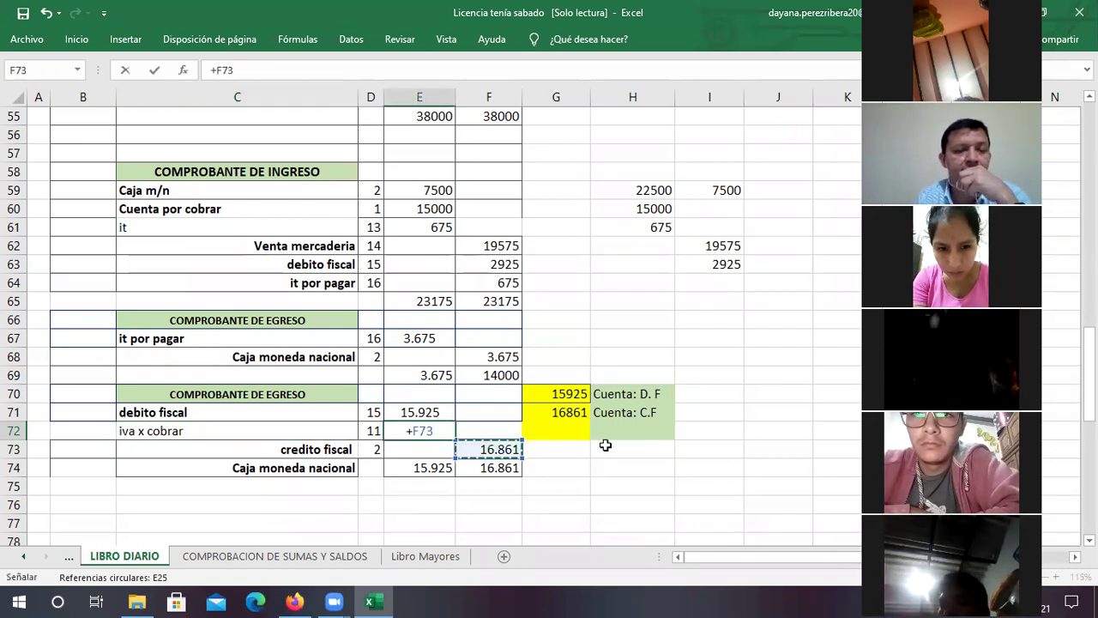
type("-")
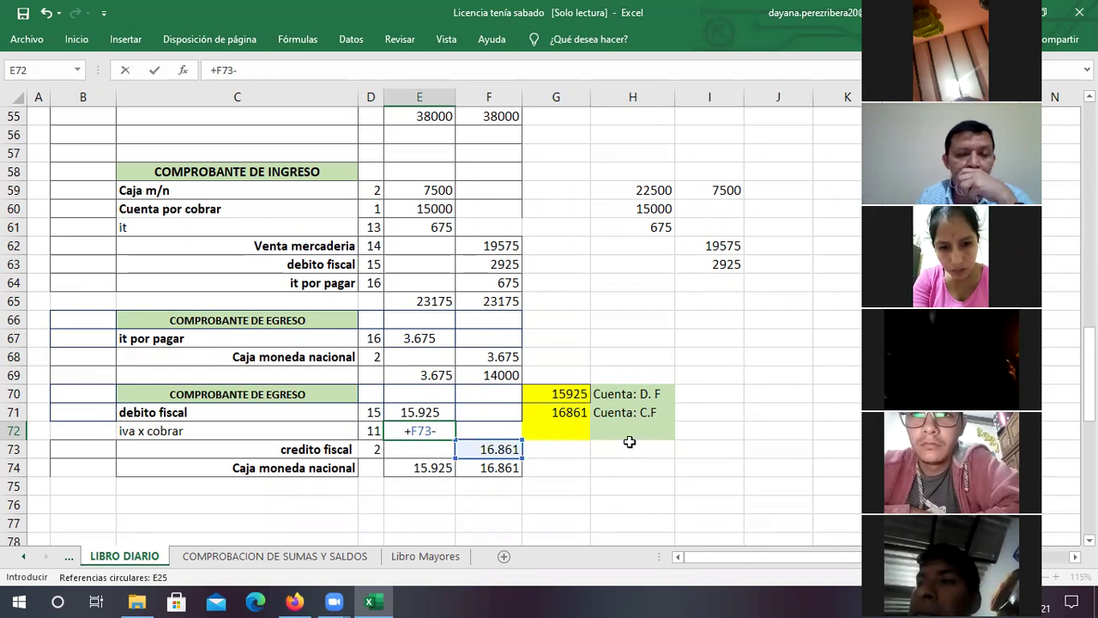
left_click(450, 411)
key("Return")
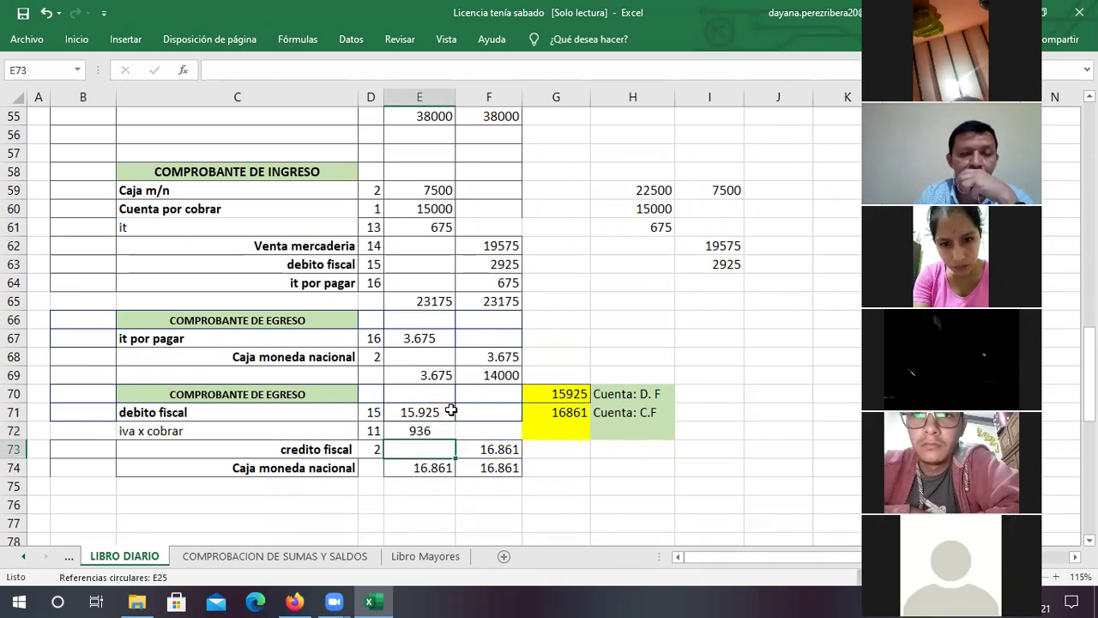
Check the Debe total formula in E74 and delete the Caja moneda nacional label from C74
left_click(417, 467)
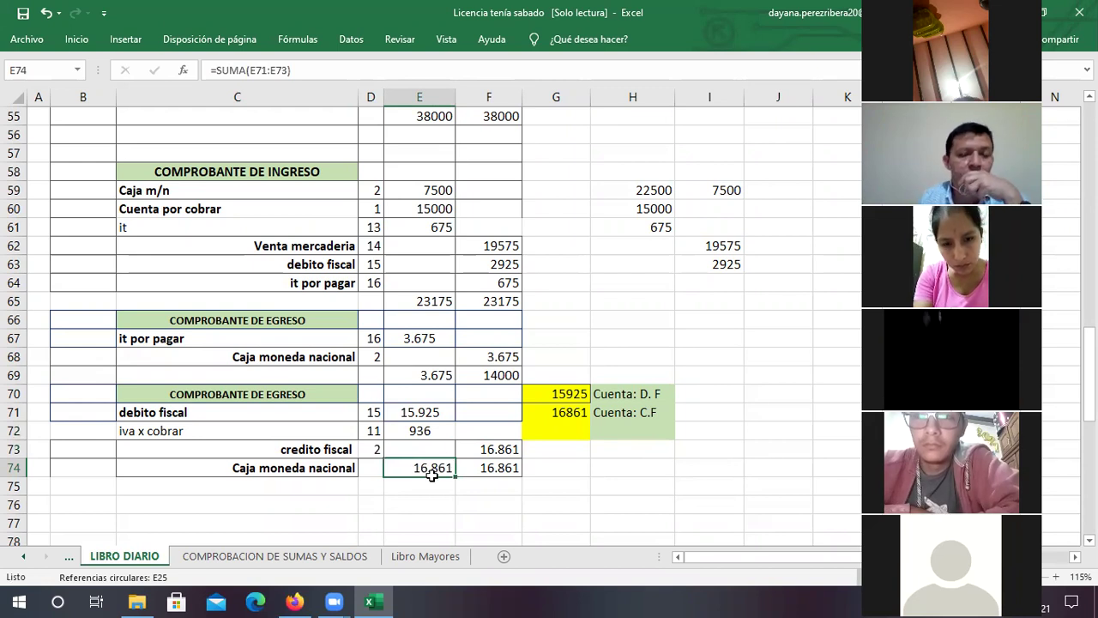
left_click(308, 470)
key("Delete")
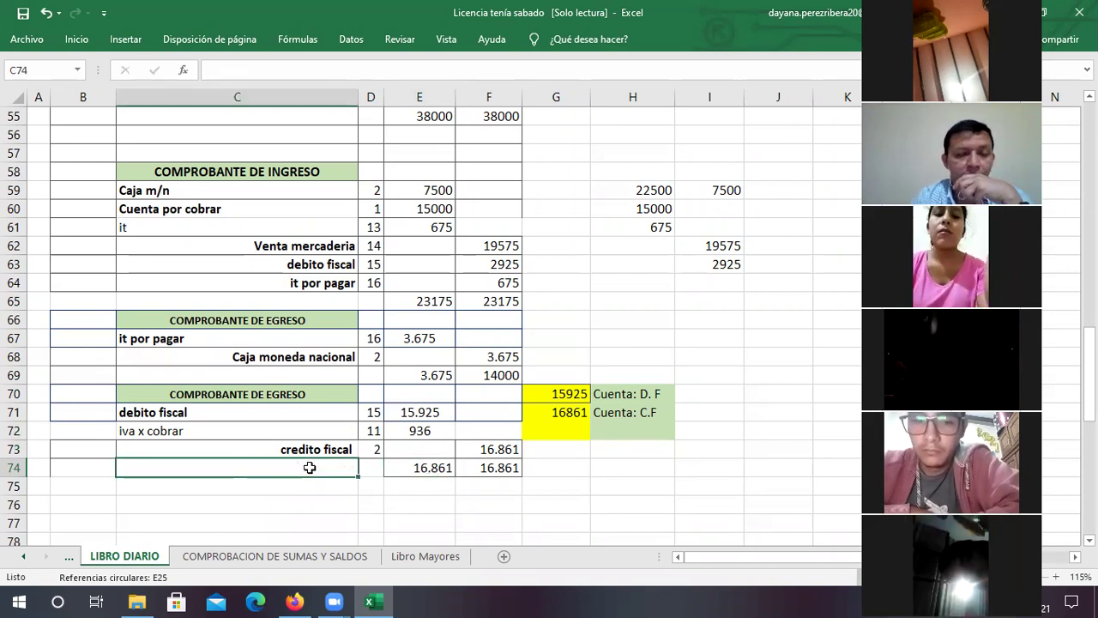
key("Right")
key("Right")
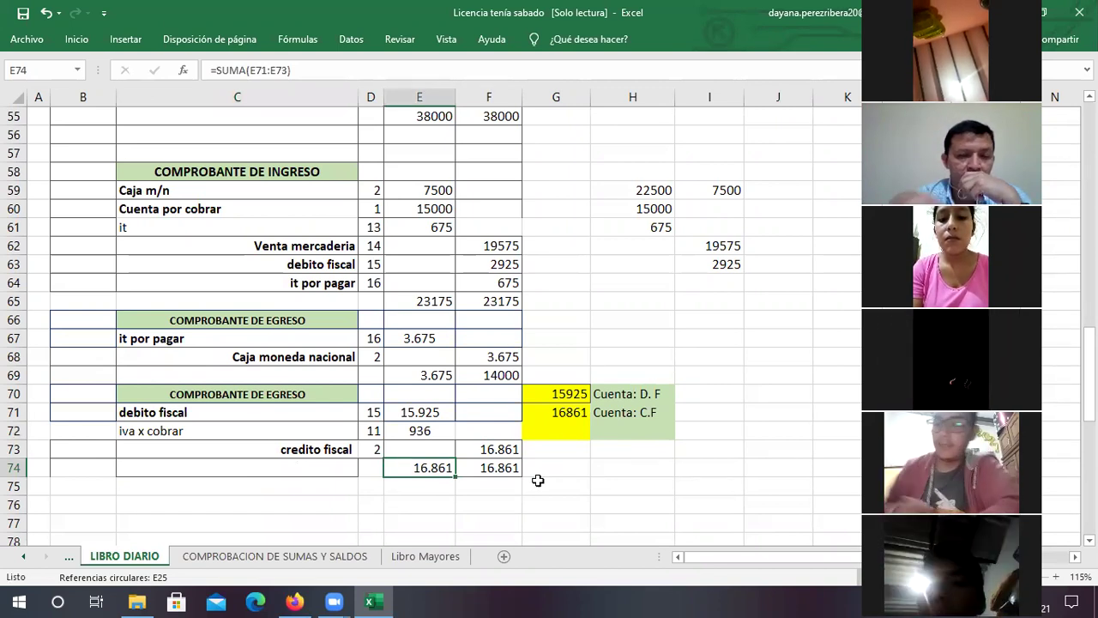
Check the account numbering in the trial balance sheet and set the iva x cobrar account code in D72 to 20
scroll(404, 282, "up", 6)
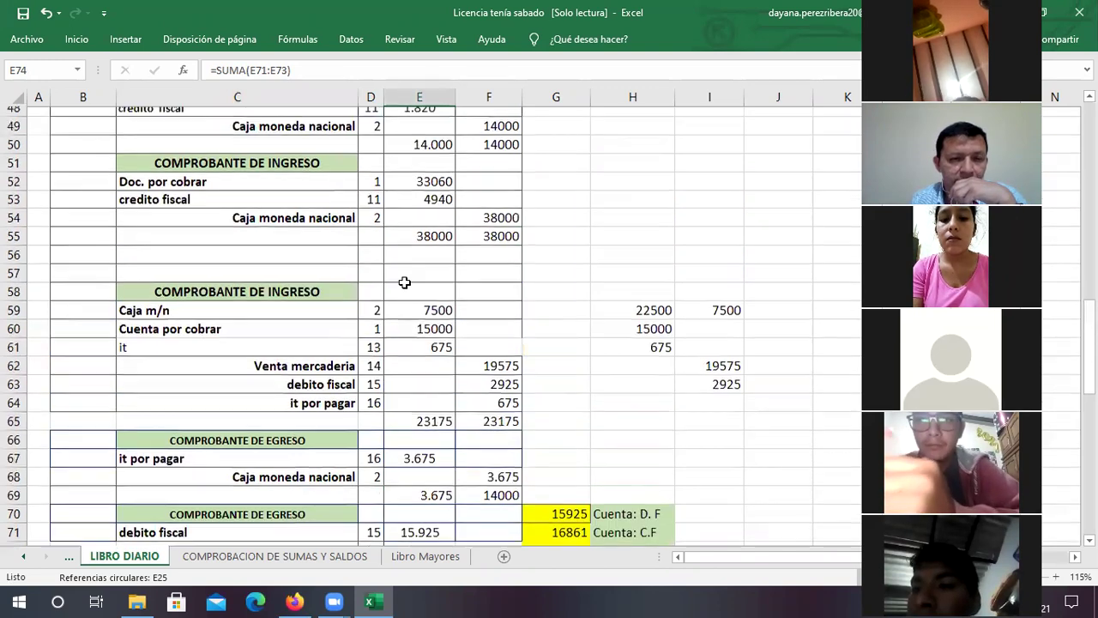
scroll(404, 274, "up", 4)
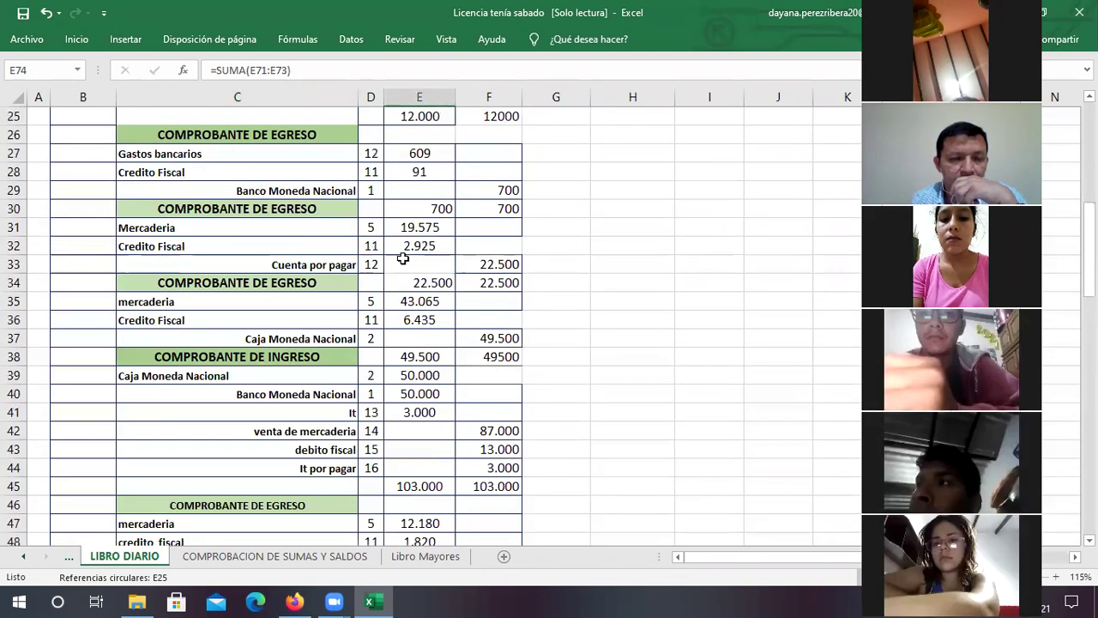
scroll(288, 438, "down", 6)
key("ctrl+Page_Down")
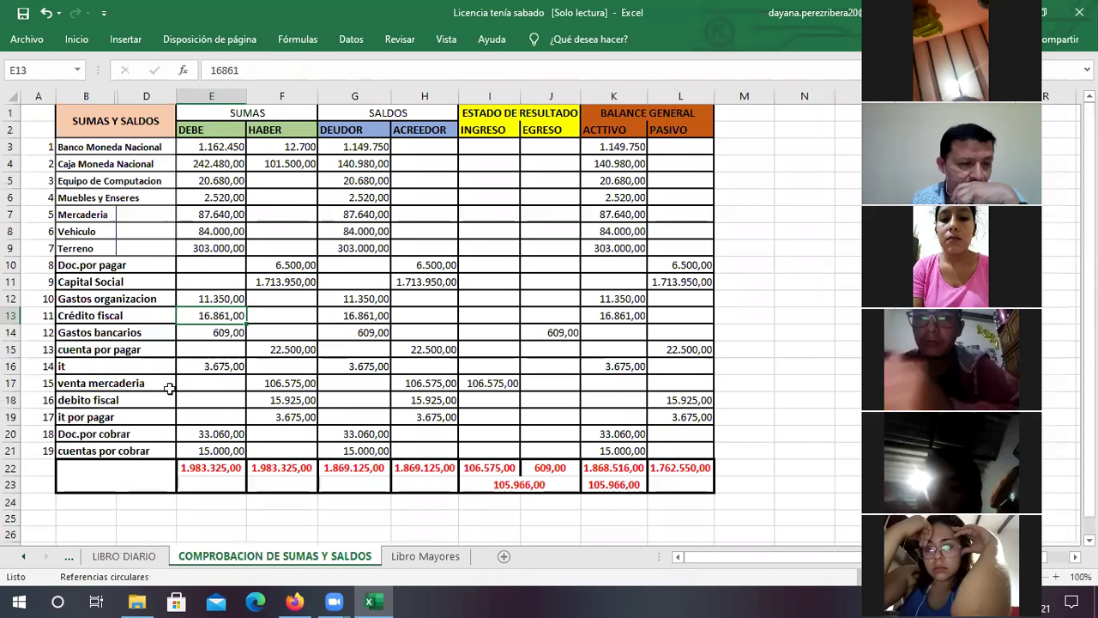
key("ctrl+Page_Up")
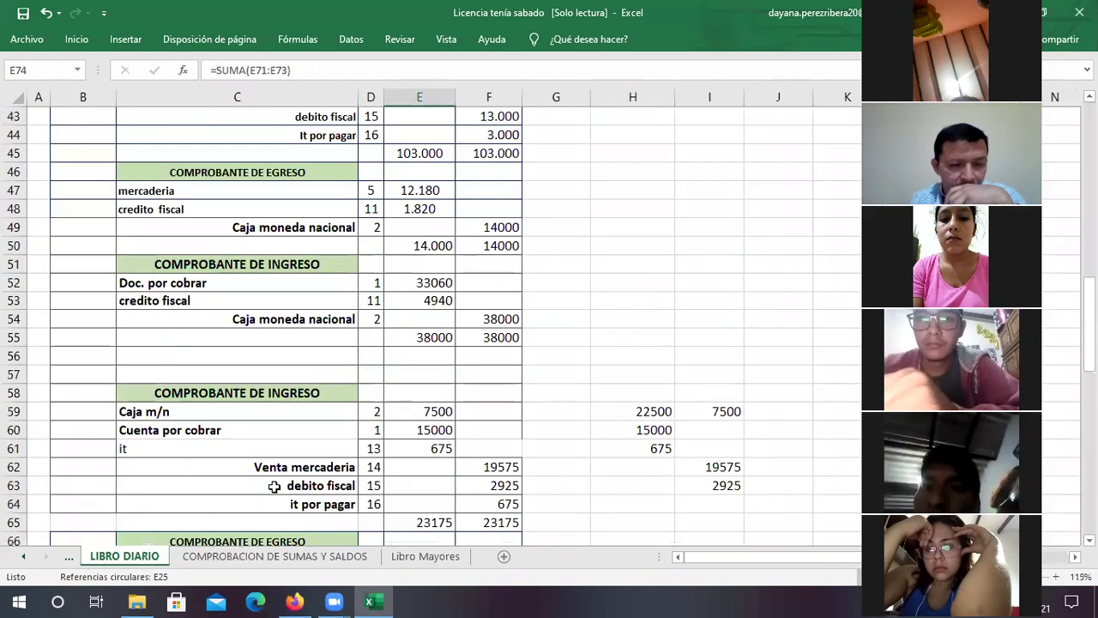
scroll(274, 486, "down", 4)
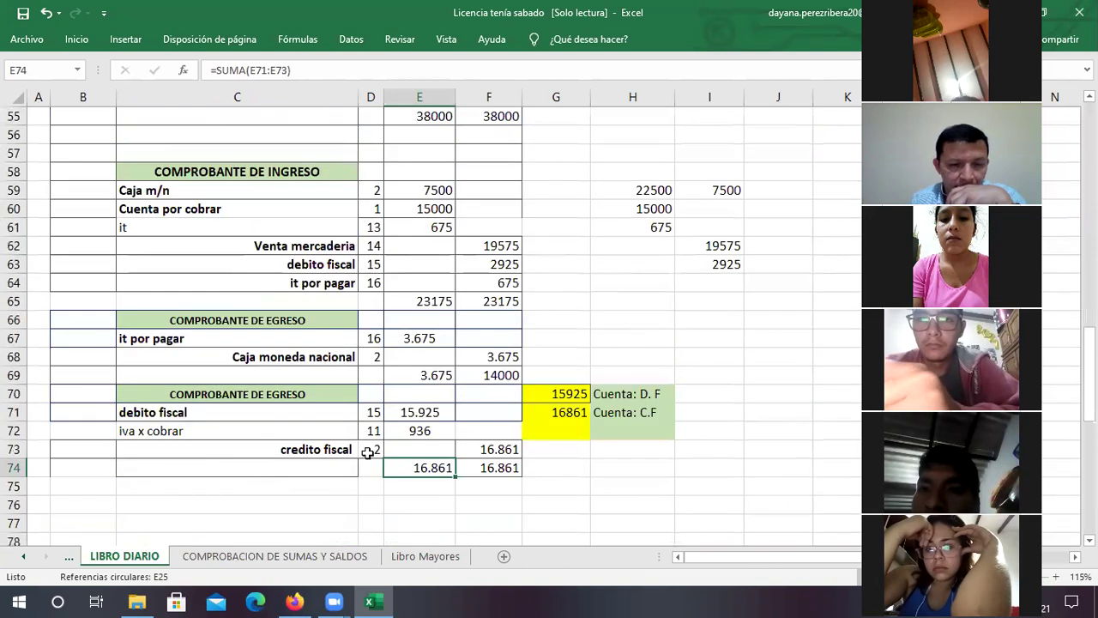
left_click(371, 432)
type("2")
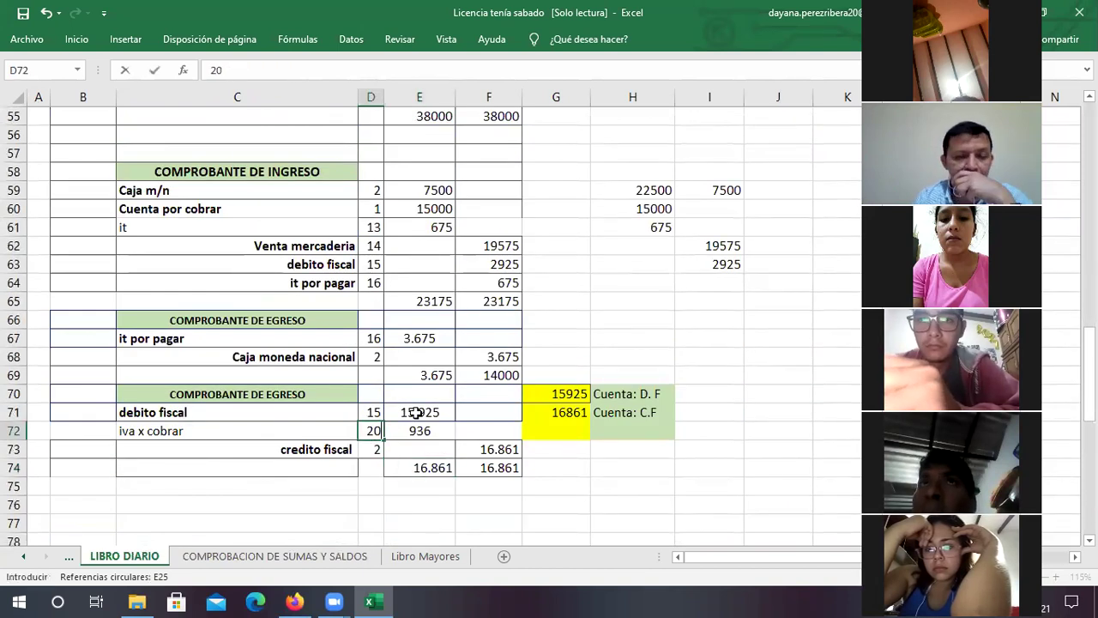
type("0")
key("Return")
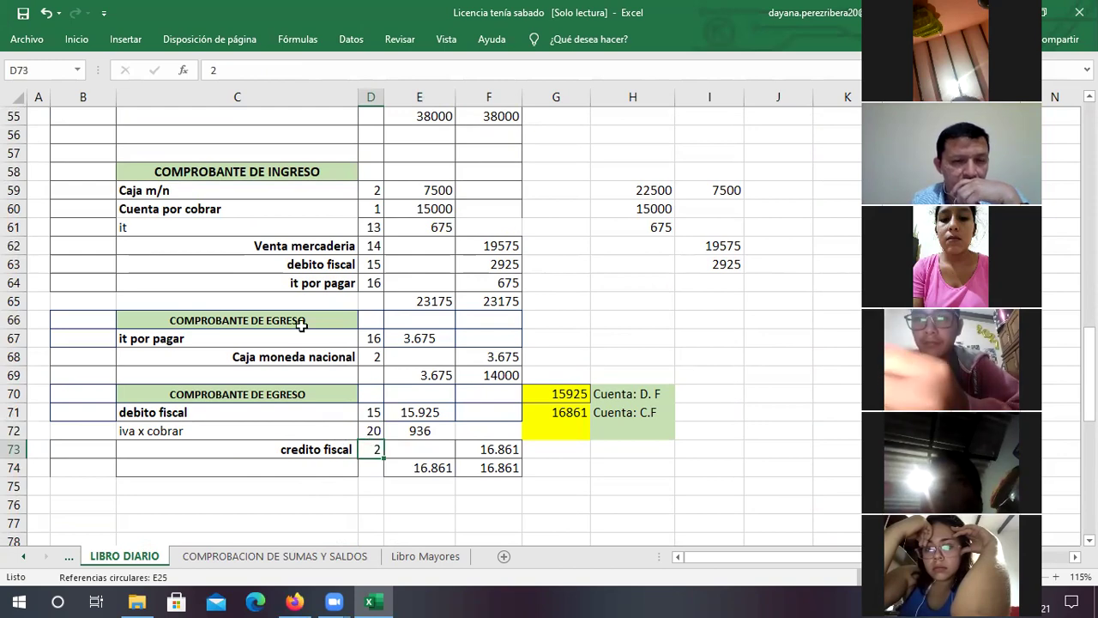
Check the credito fiscal code in the earlier entries and set its account code in D73 to 11
scroll(330, 271, "up", 3)
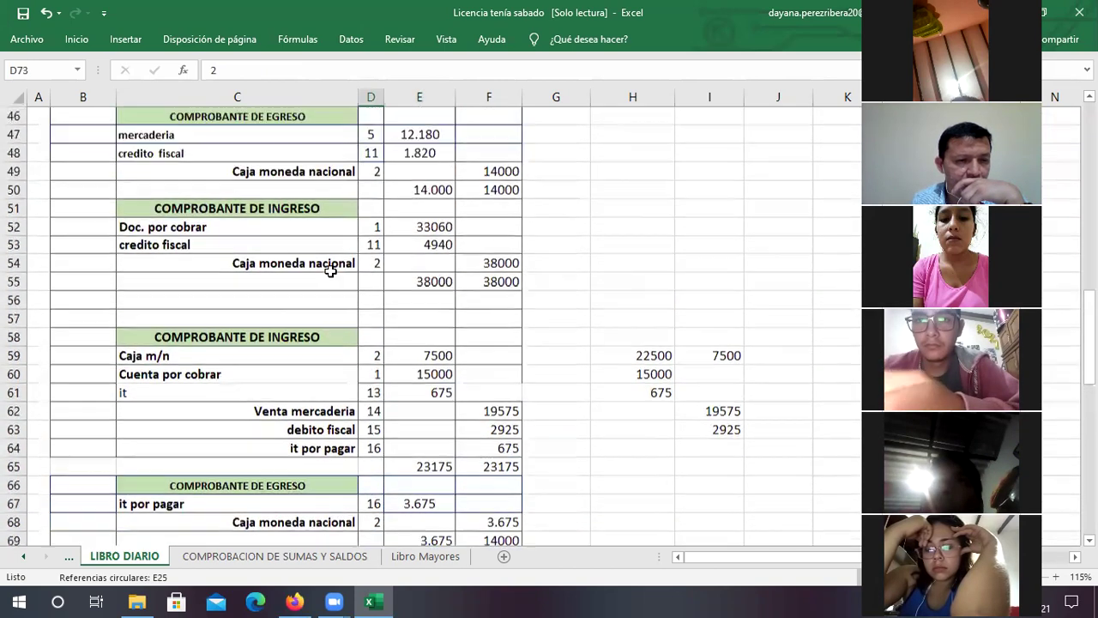
scroll(363, 455, "down", 3)
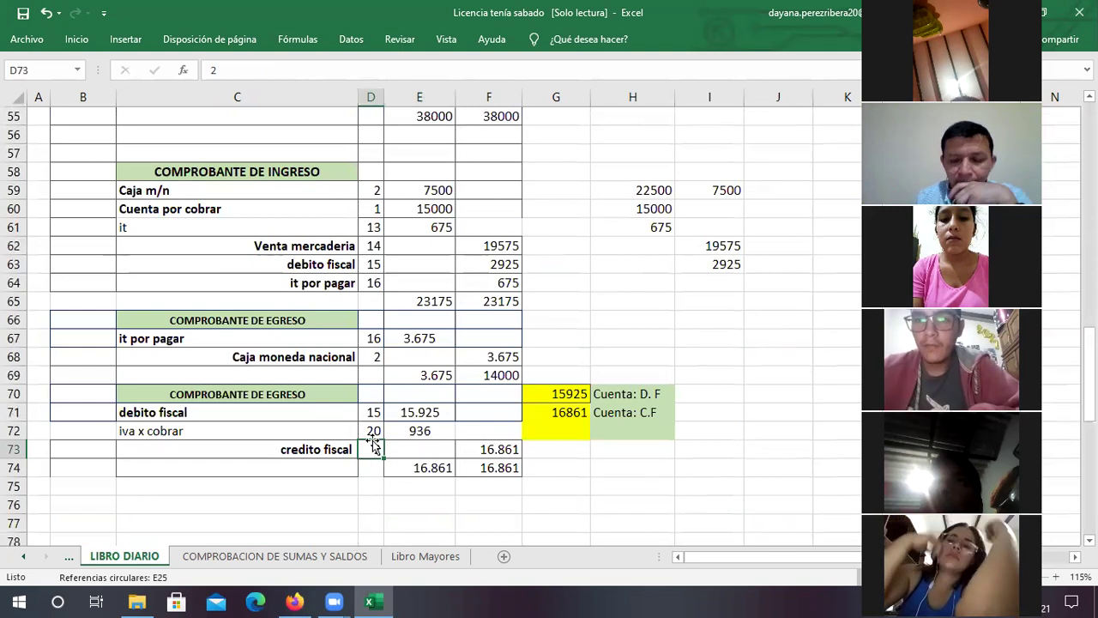
type("11")
key("Return")
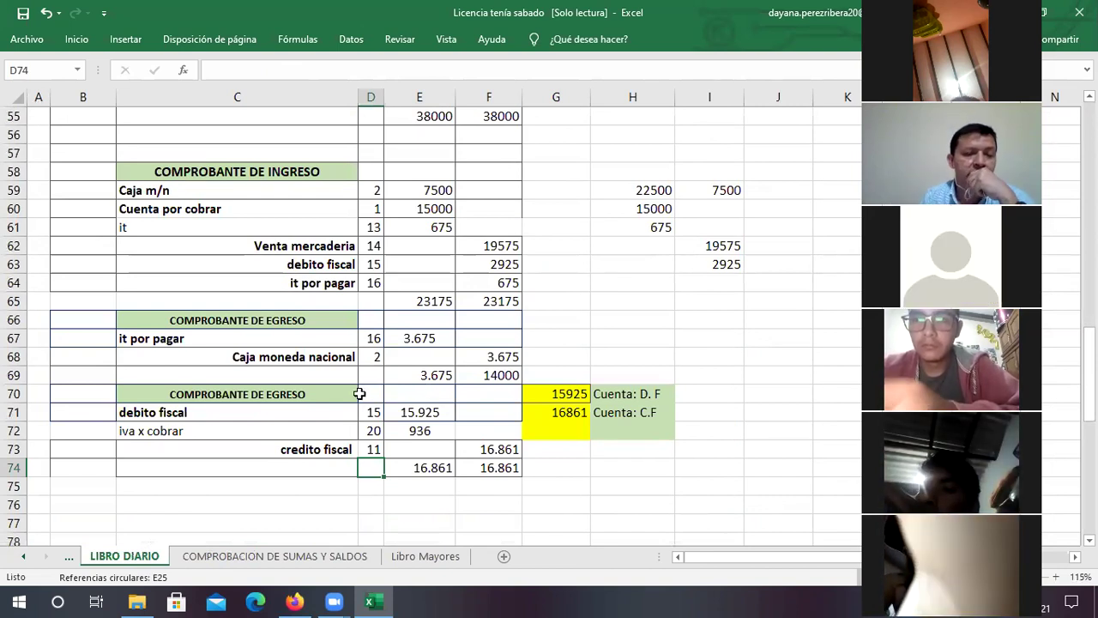
Fill the last two Comprobante de Egreso entries, C66:F74, with a medium green theme colour
left_click_drag(157, 318, 480, 466)
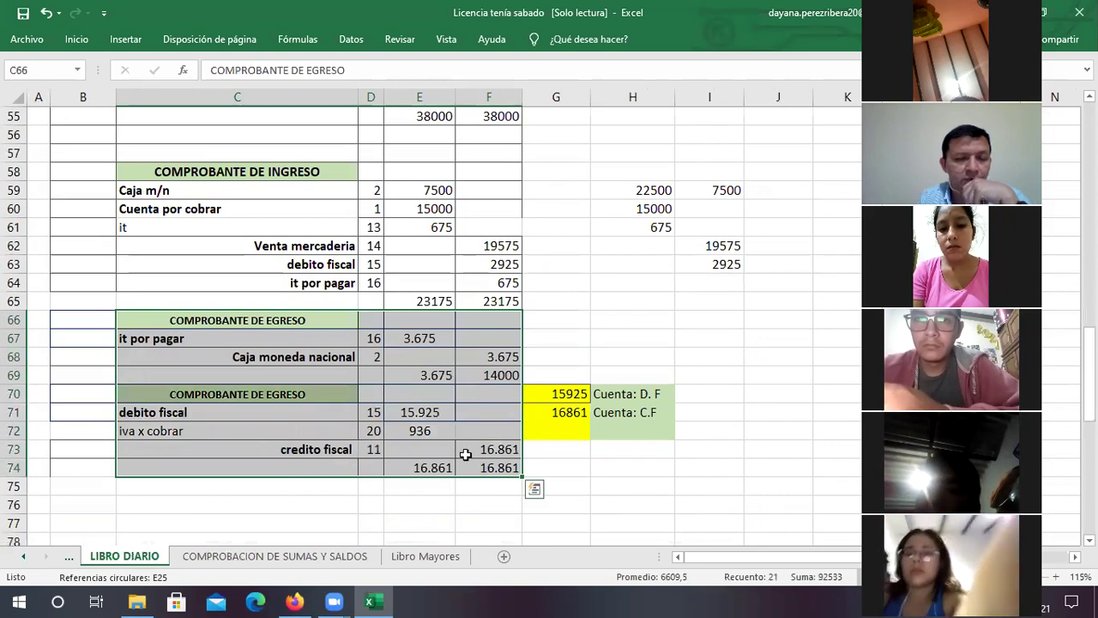
left_click(77, 41)
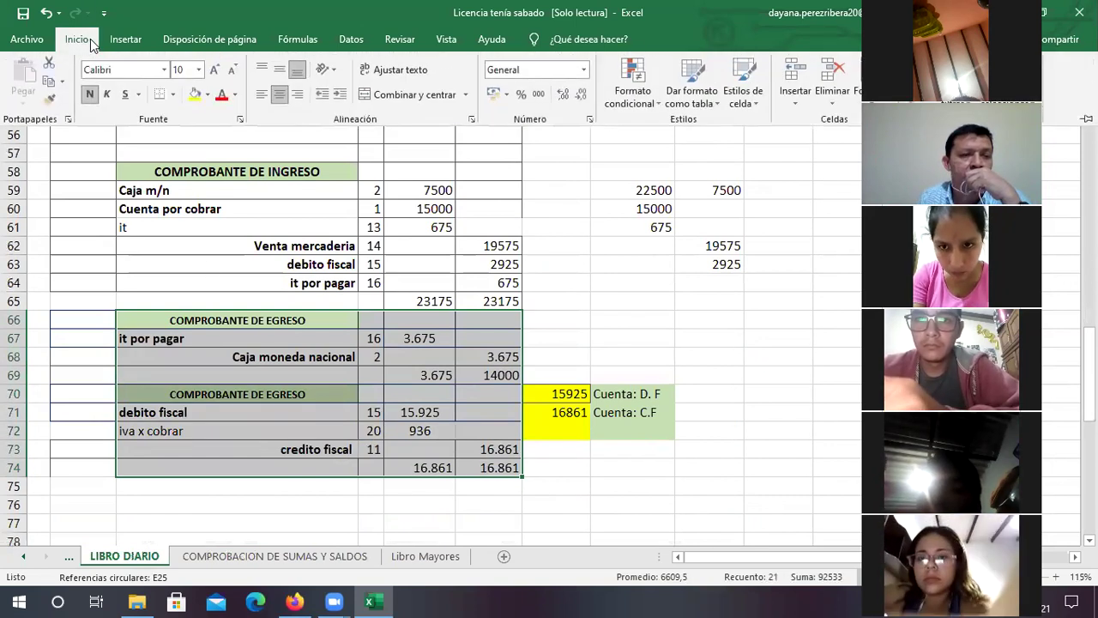
left_click(208, 96)
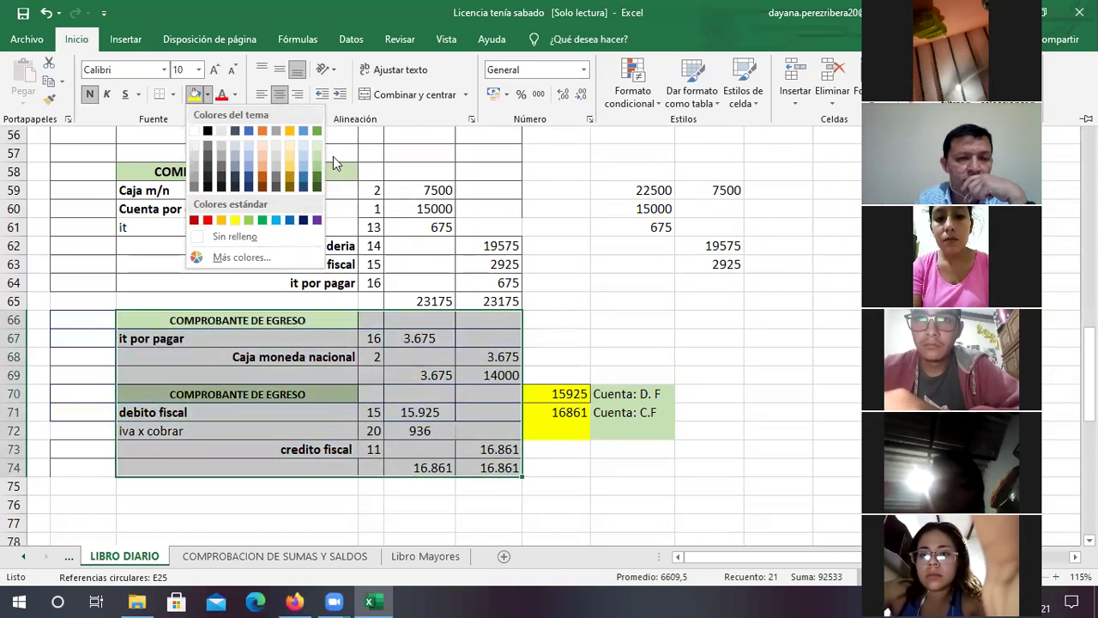
left_click(316, 164)
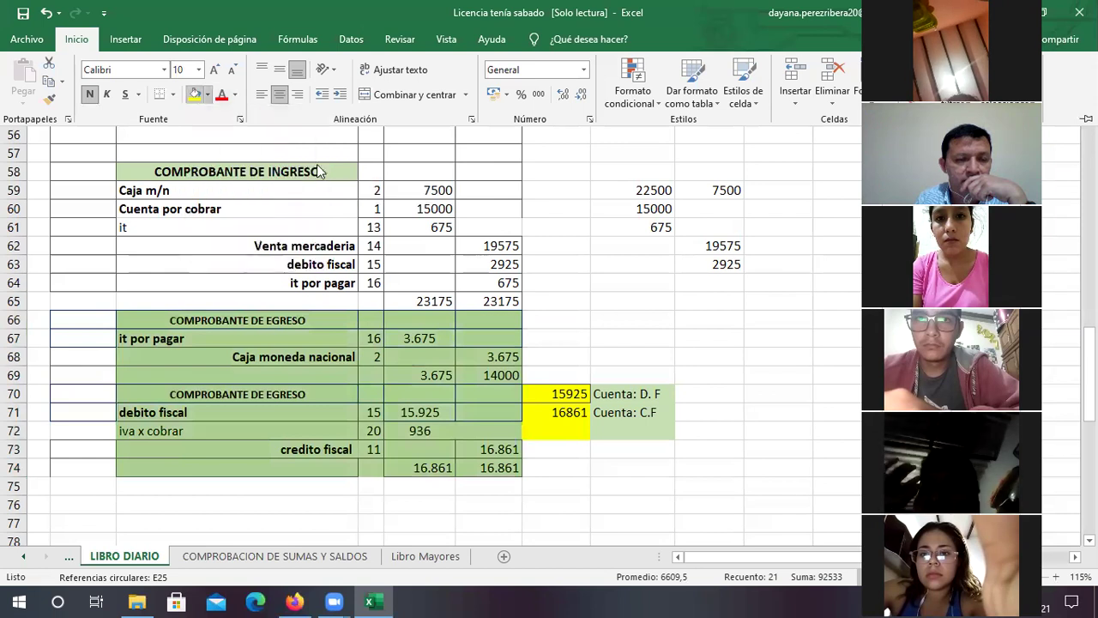
left_click(535, 341)
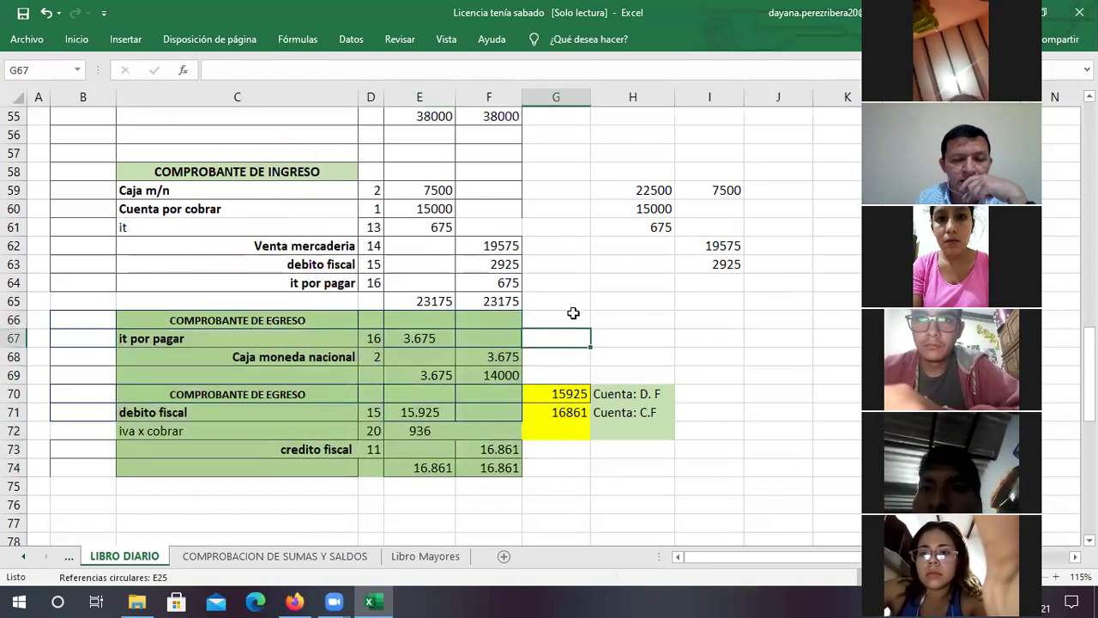
Review the it por pagar payment entry in rows 67 to 69 and the debito fiscal line in row 71
mouse_move(159, 338)
left_mouse_down()
mouse_move(380, 358)
mouse_move(403, 381)
left_mouse_up()
left_click_drag(276, 338, 467, 375)
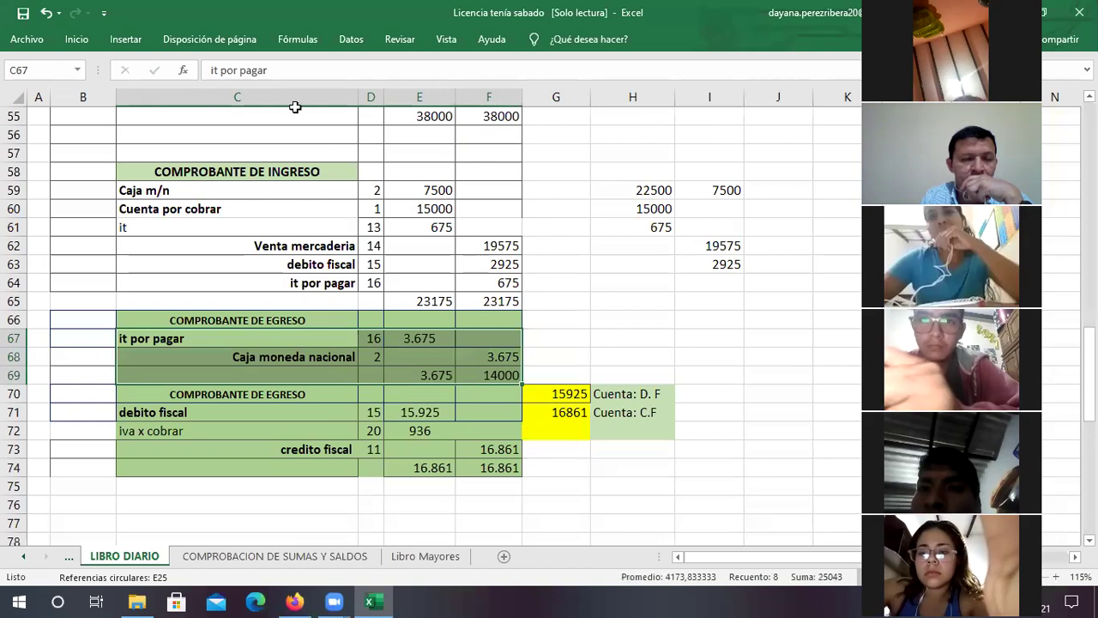
left_click(211, 338)
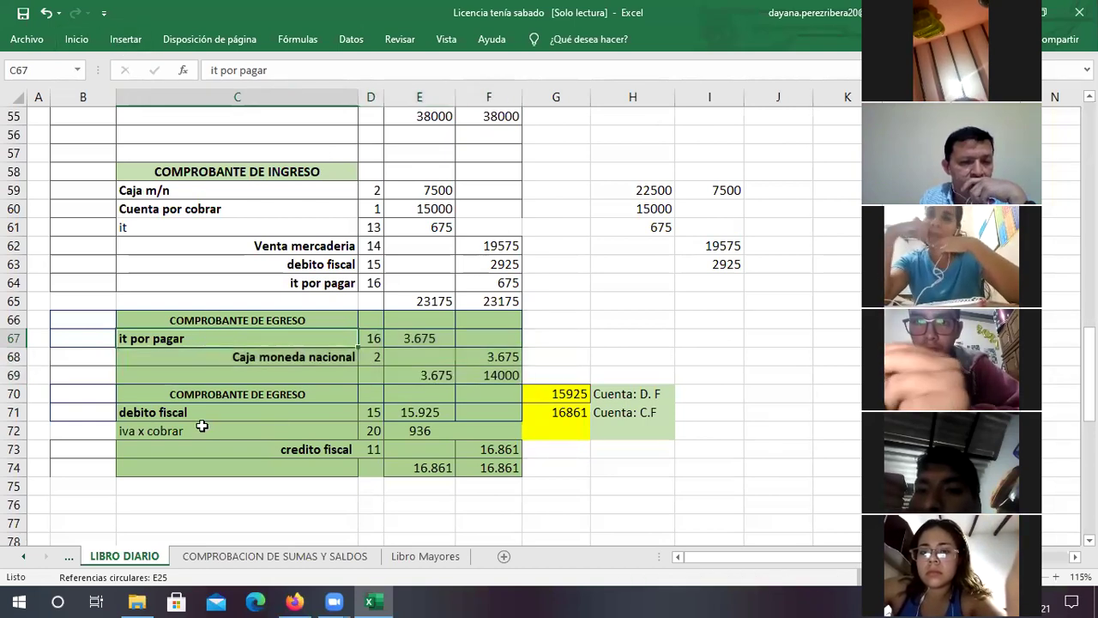
left_click(408, 343)
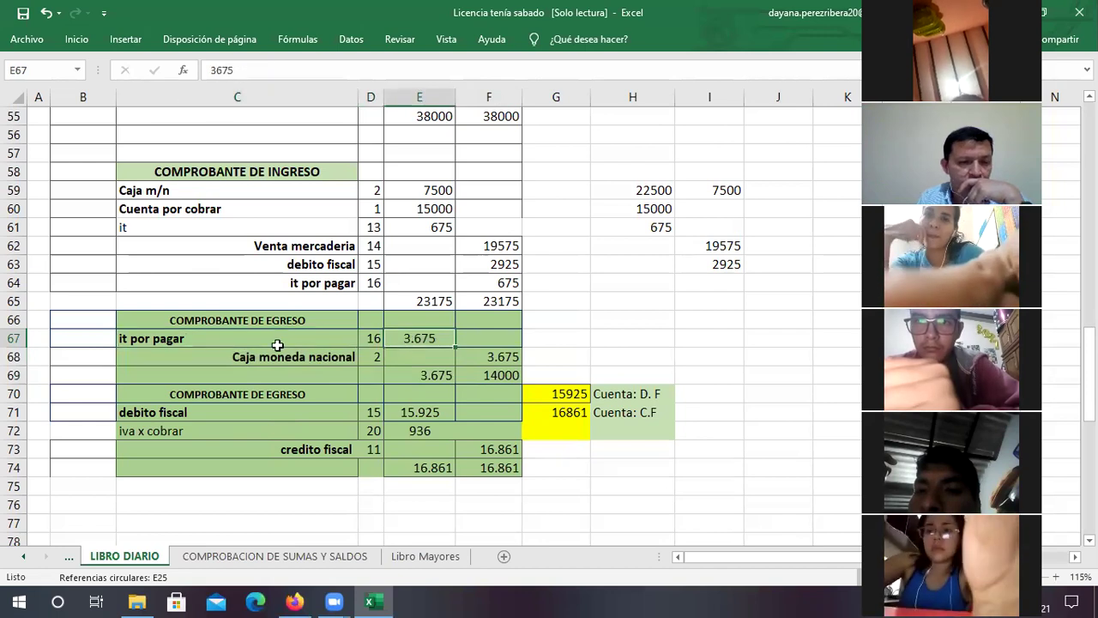
left_click(184, 418)
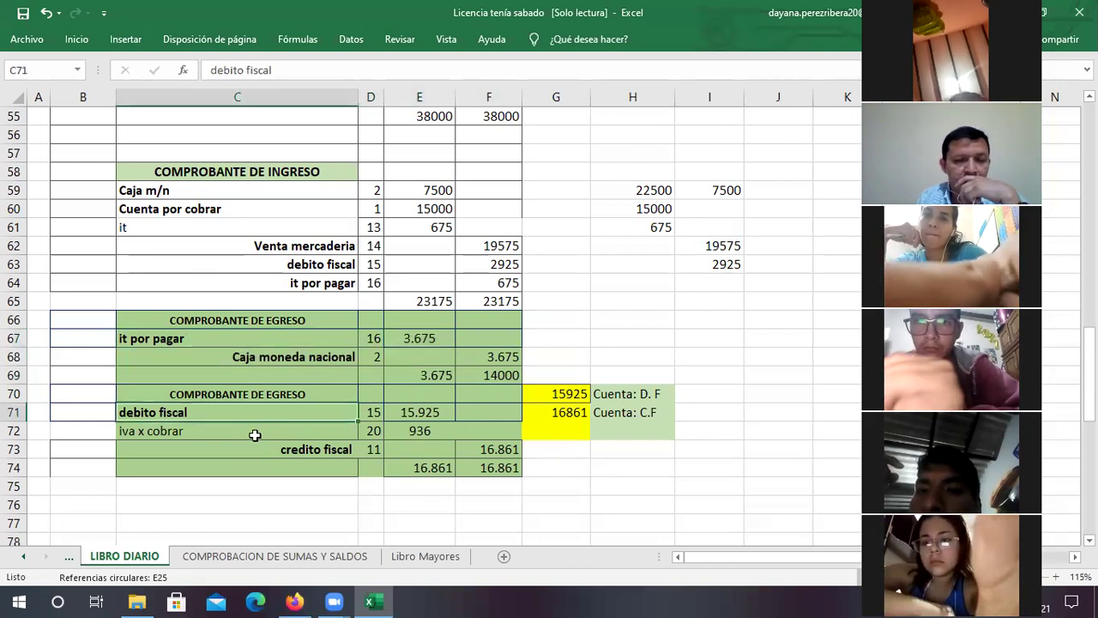
Compare the debito fiscal Haber amount in COMPROBACION DE SUMAS Y SALDOS with the D. F amount in G70 of LIBRO DIARIO
key("ctrl+Page_Down")
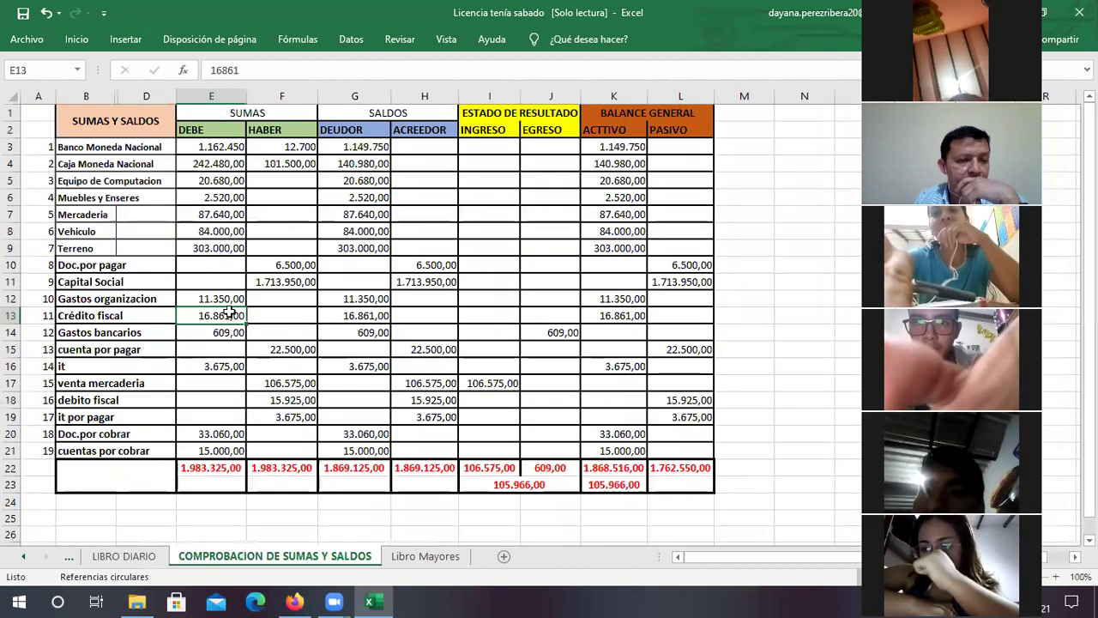
left_click(105, 402)
left_click(279, 401)
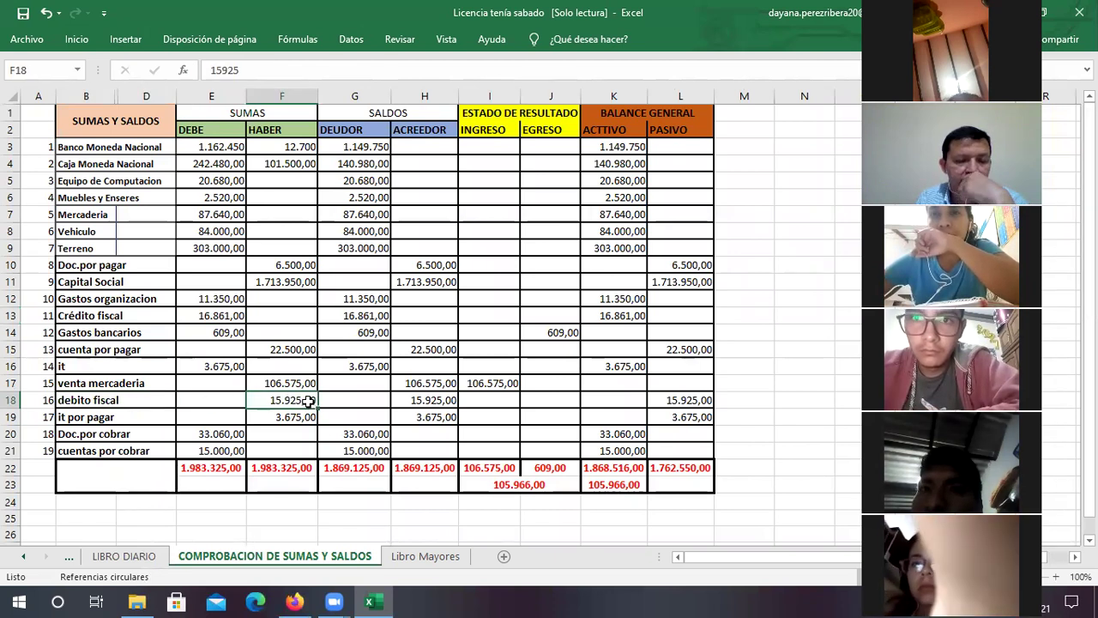
left_click(124, 556)
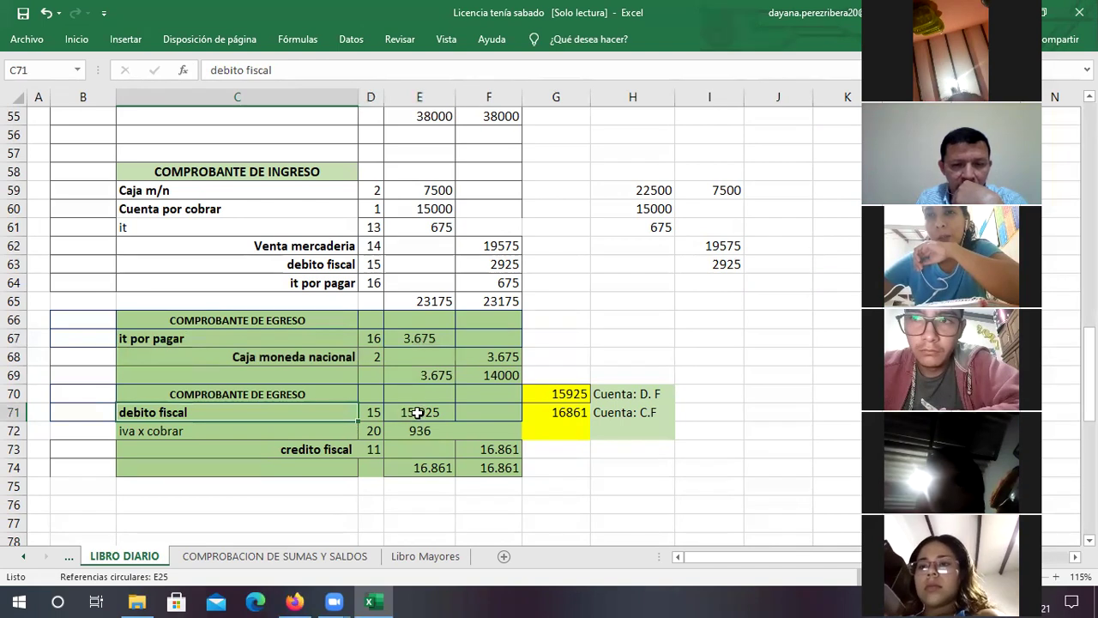
left_click(558, 394)
key("ctrl+Page_Down")
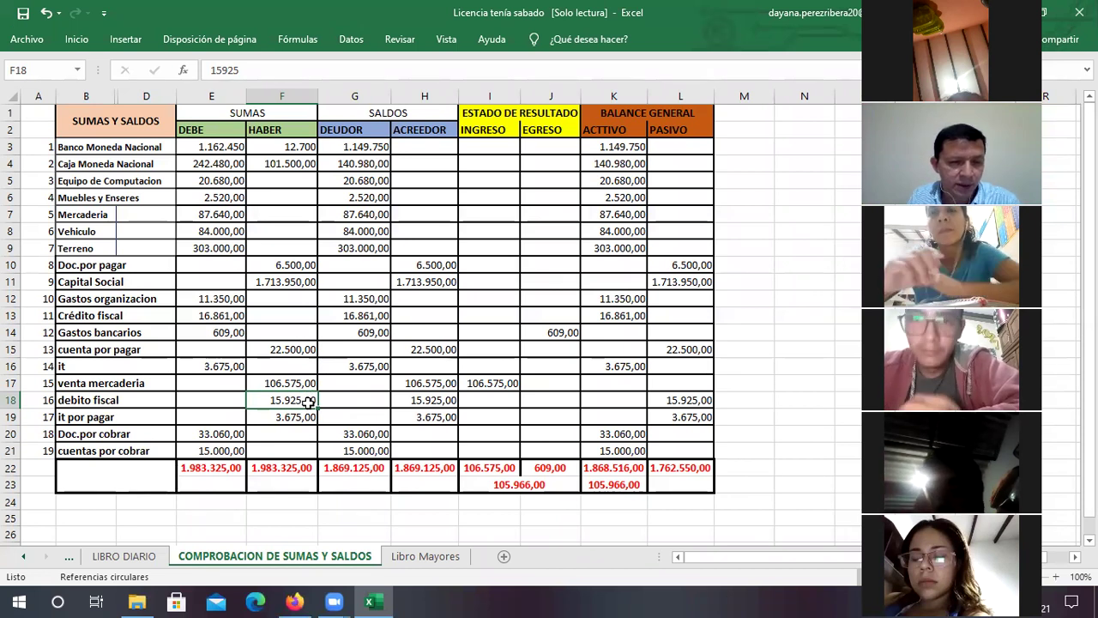
left_click(123, 556)
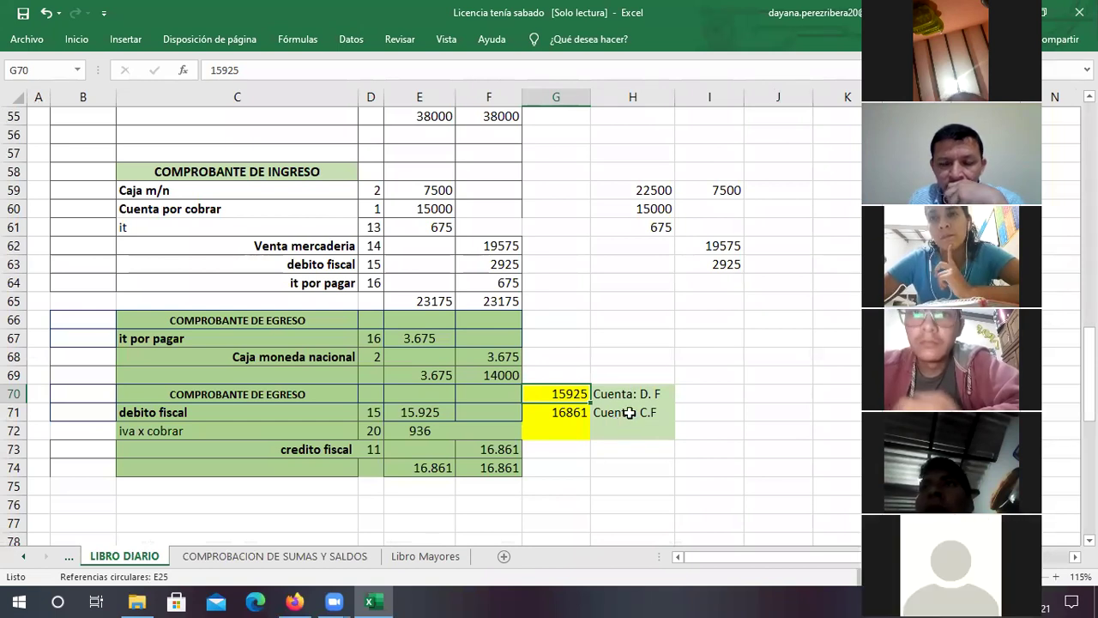
Compare the Crédito fiscal Debe amount in COMPROBACION DE SUMAS Y SALDOS with the C.F amount in G71 of LIBRO DIARIO
key("ctrl+Page_Down")
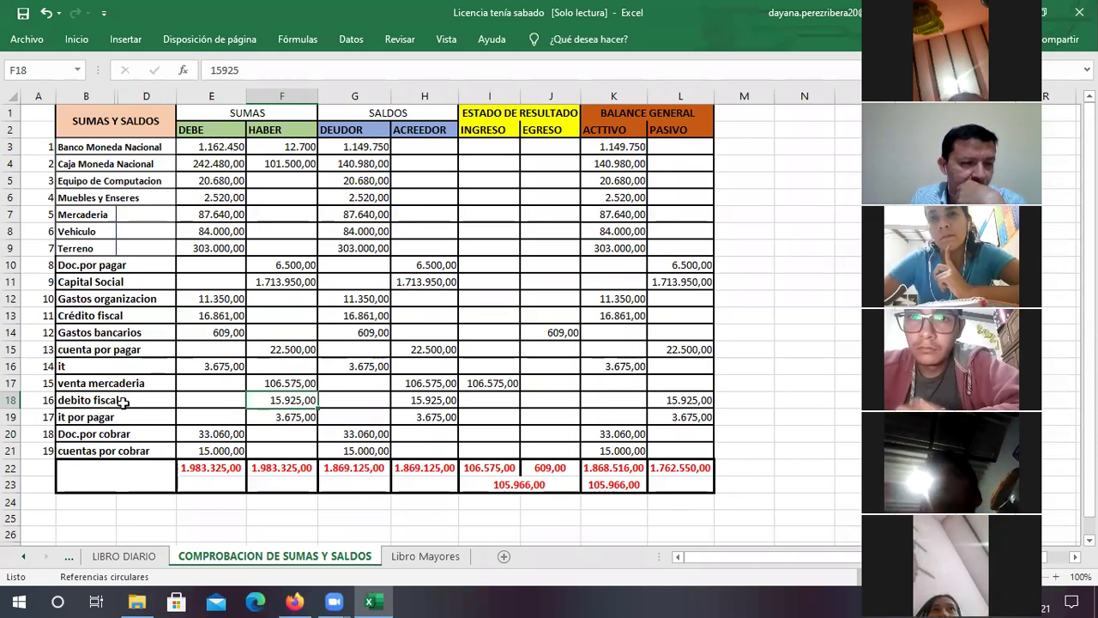
left_click(205, 316)
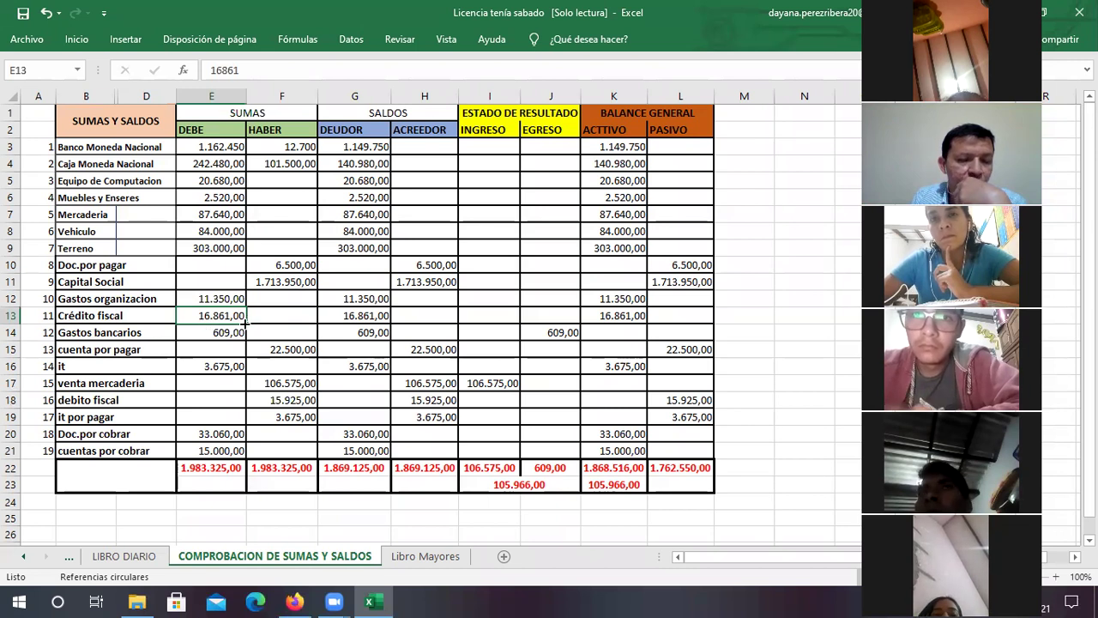
left_click(124, 555)
left_click(573, 415)
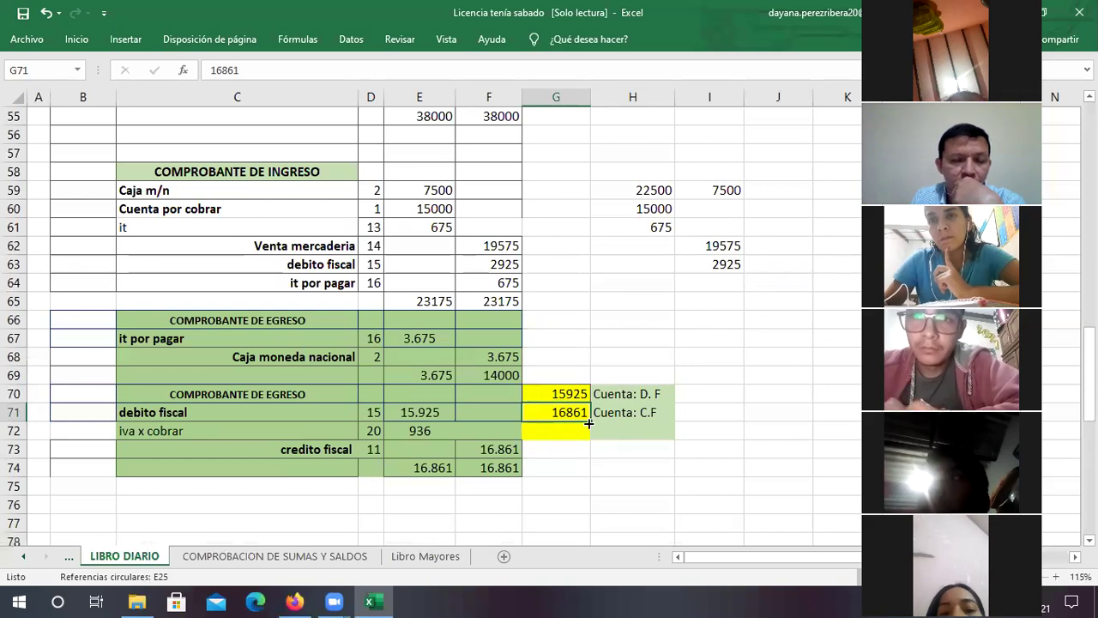
Compare the Crédito fiscal and debito fiscal rows in COMPROBACION DE SUMAS Y SALDOS with the D. F and C.F amounts in LIBRO DIARIO
left_click(274, 556)
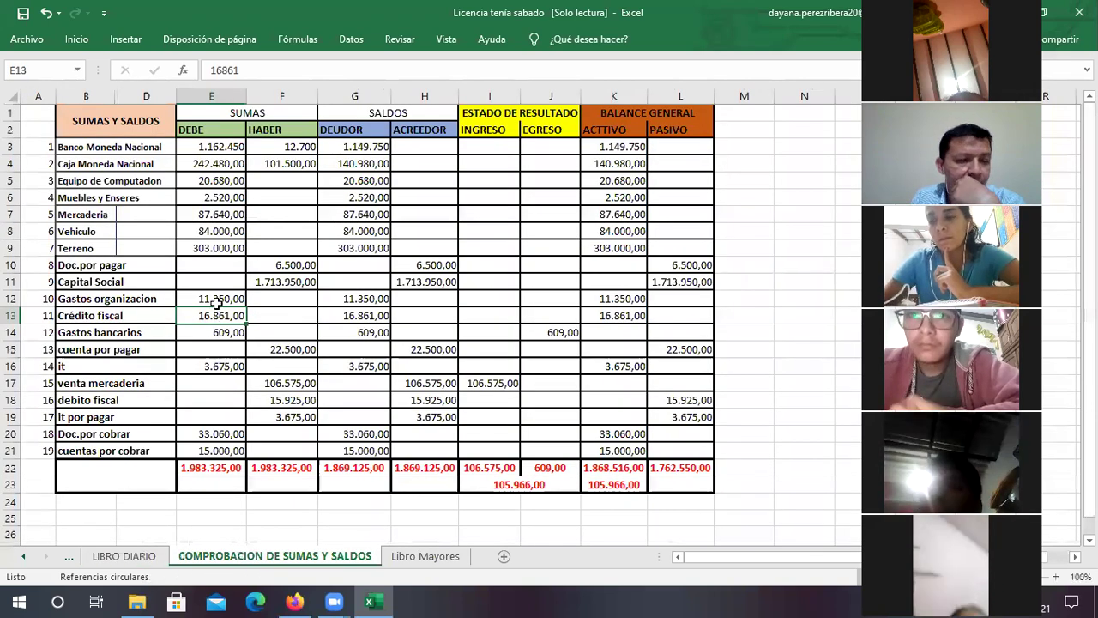
left_click_drag(90, 315, 197, 313)
left_click_drag(100, 404, 257, 400)
left_click_drag(150, 319, 216, 317)
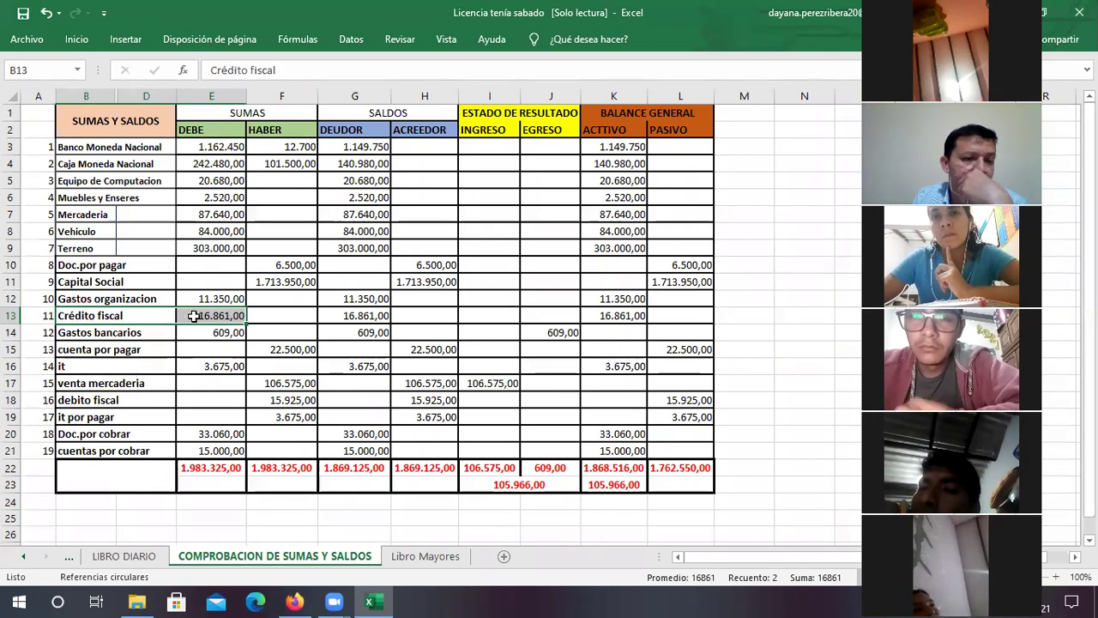
left_click_drag(112, 400, 281, 393)
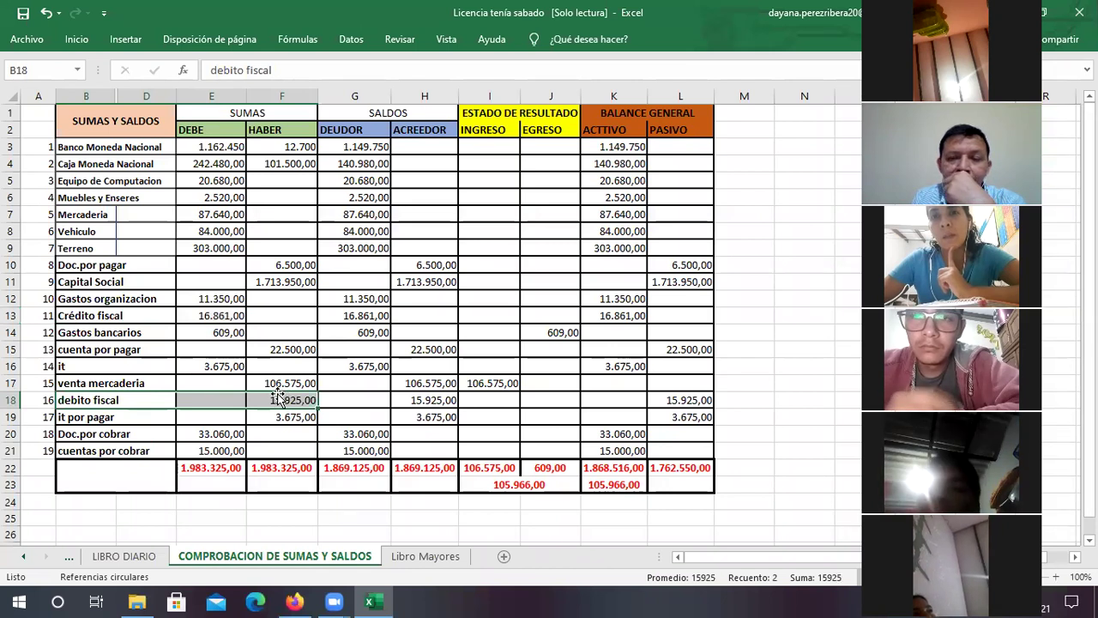
left_click(123, 555)
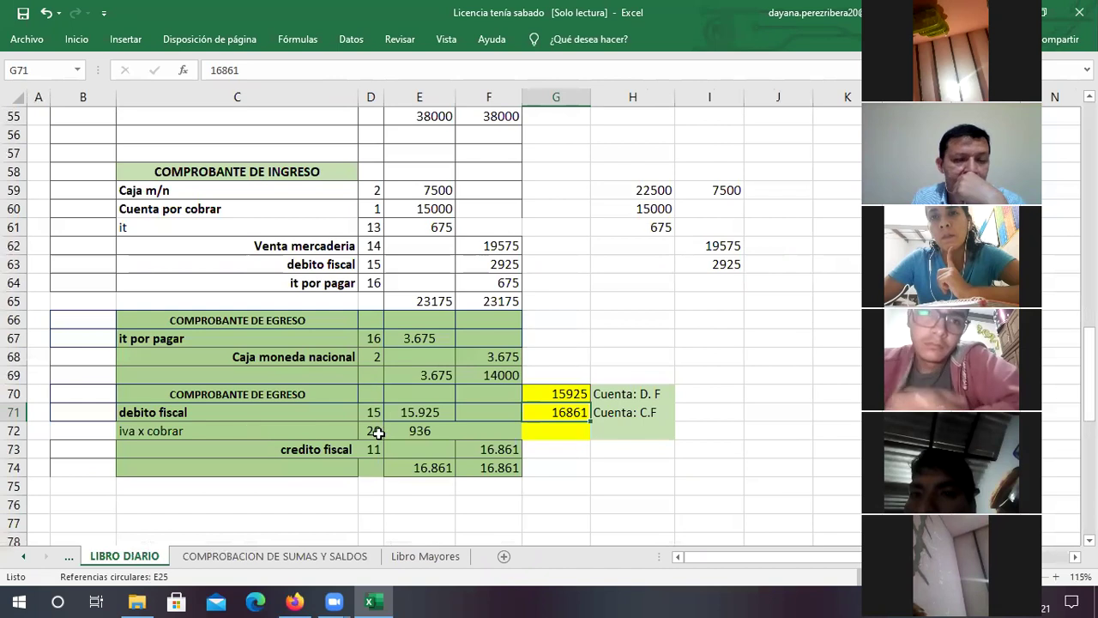
left_click(562, 392)
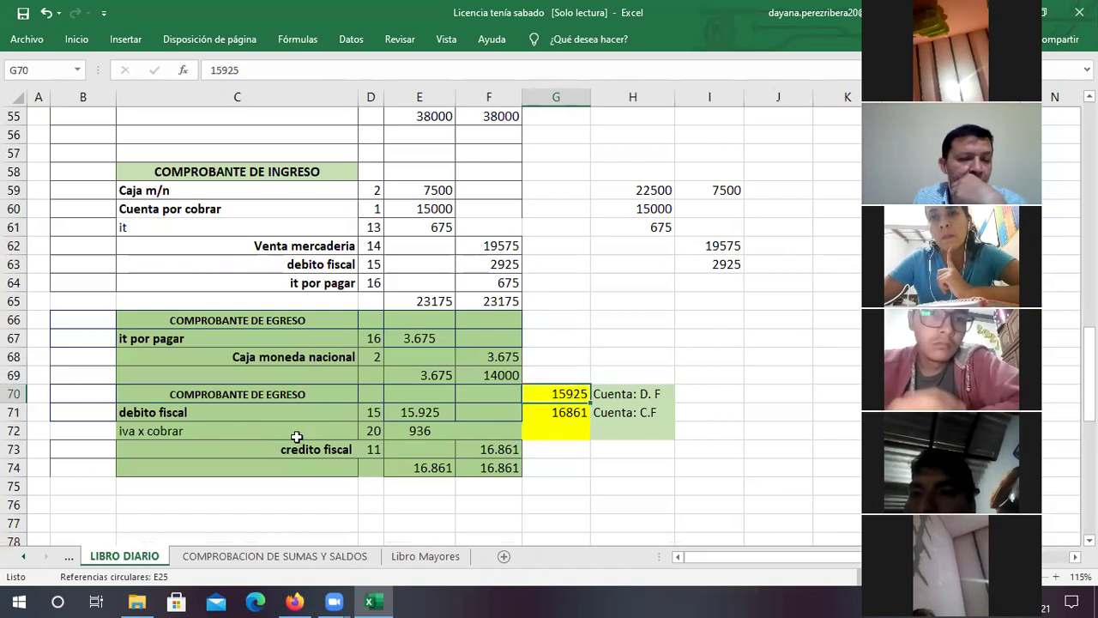
Fill the debito fiscal line, C71:E71, of the last Comprobante de Egreso with a light orange theme colour
left_click(151, 412)
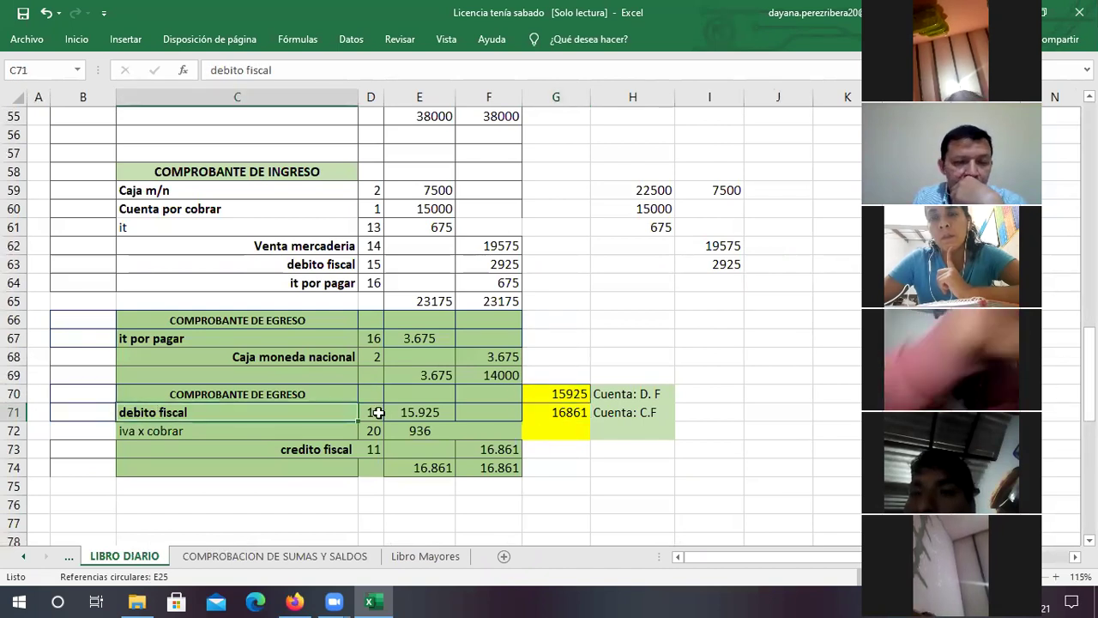
left_click(421, 412, "shift")
left_click(76, 40)
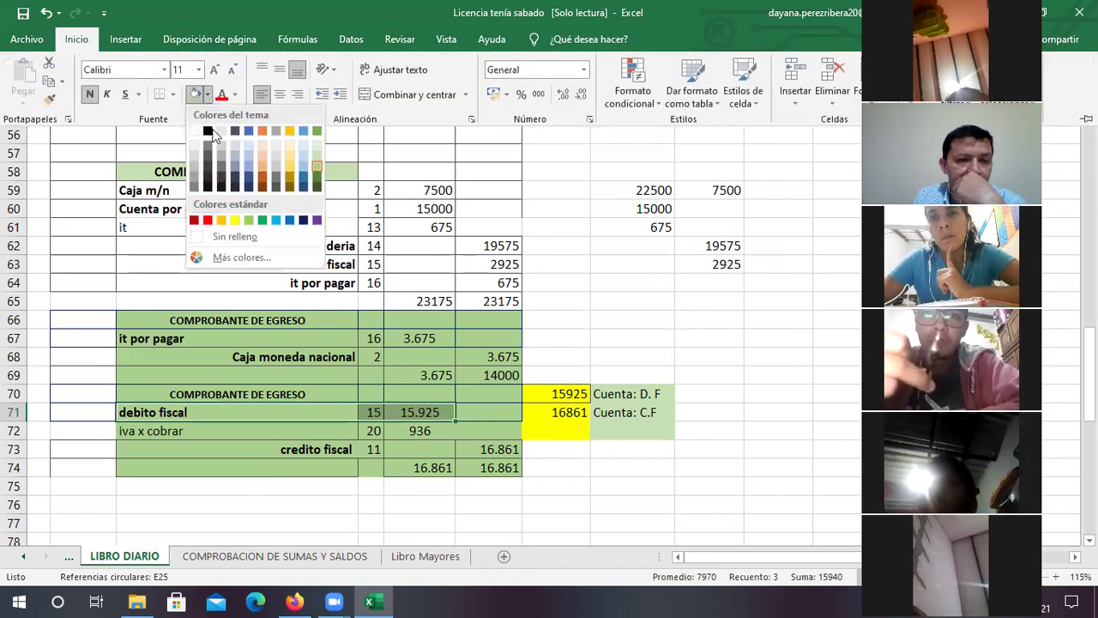
left_click(262, 158)
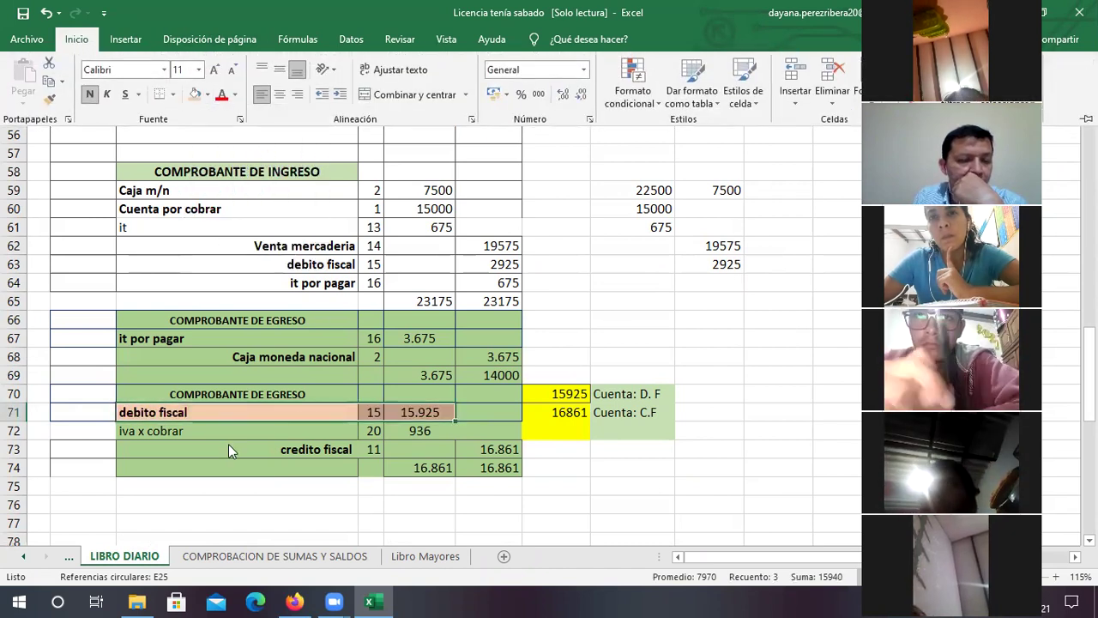
Fill the credito fiscal line, C73:F73, with the same light orange colour
left_click_drag(244, 447, 514, 453)
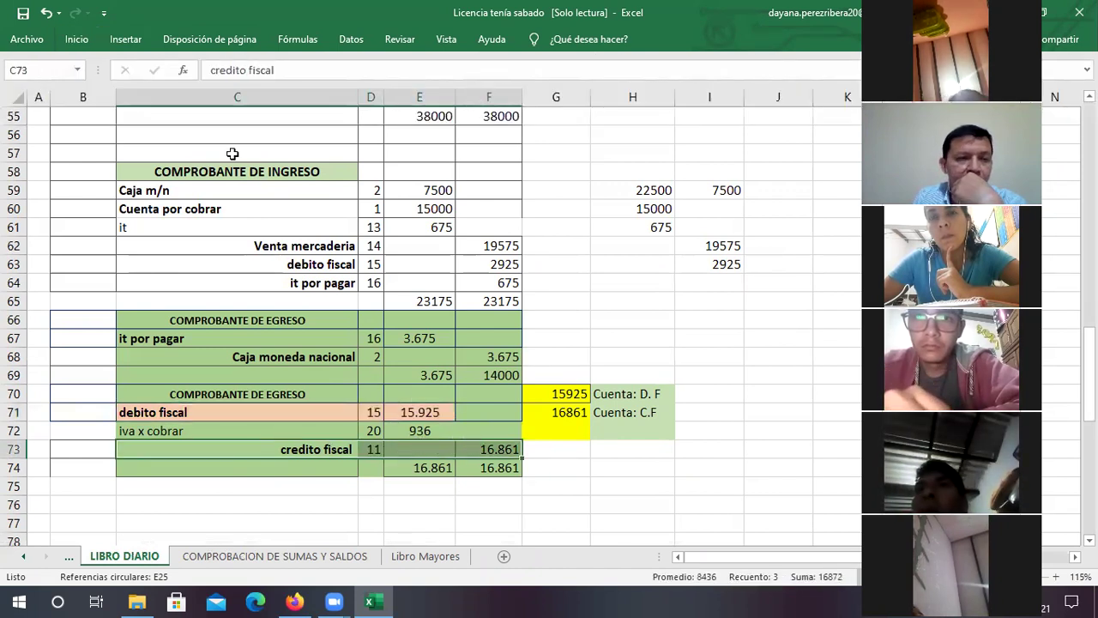
left_click(78, 40)
left_click(194, 94)
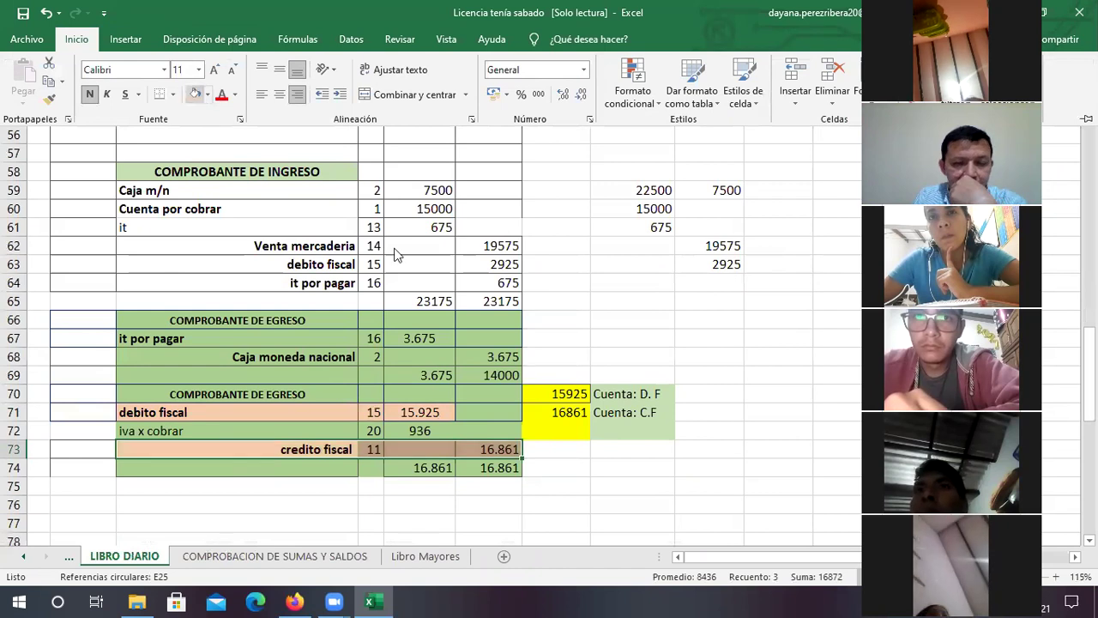
left_click(483, 446)
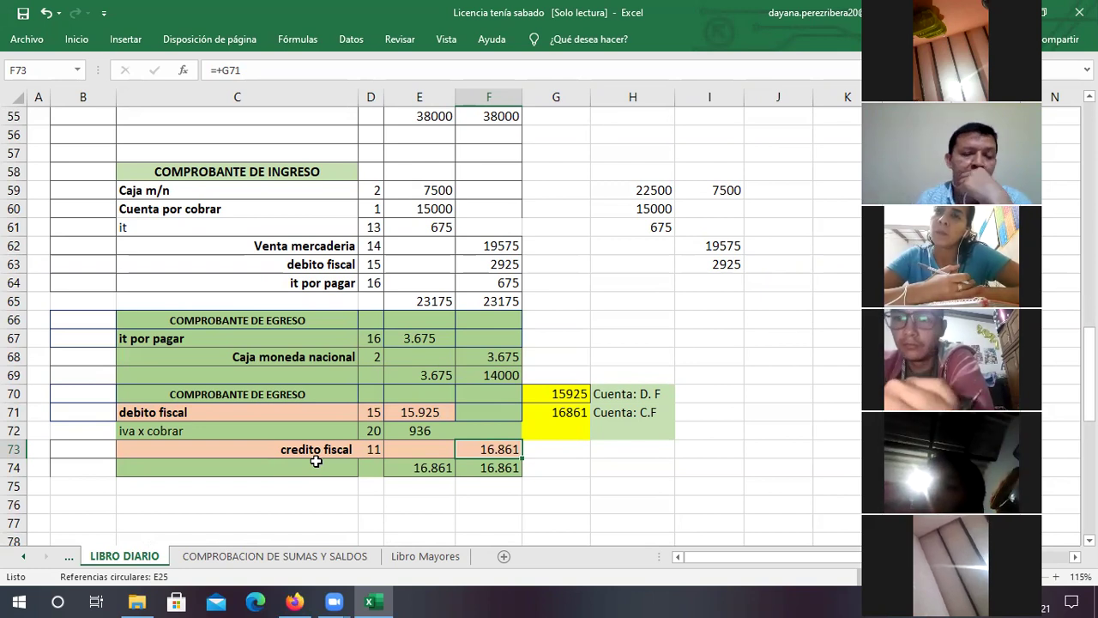
Review the debito fiscal, iva x cobrar and credito fiscal lines in rows 71 to 73, switching to Firefox and back to Excel
left_click(204, 434)
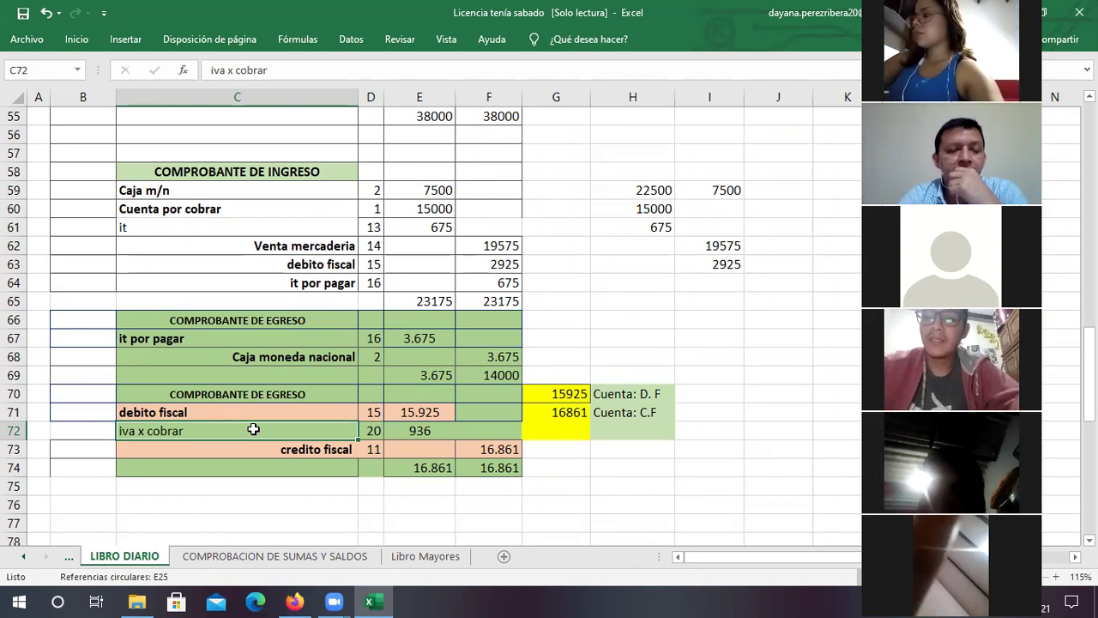
left_click(294, 601)
scroll(514, 412, "down", 10)
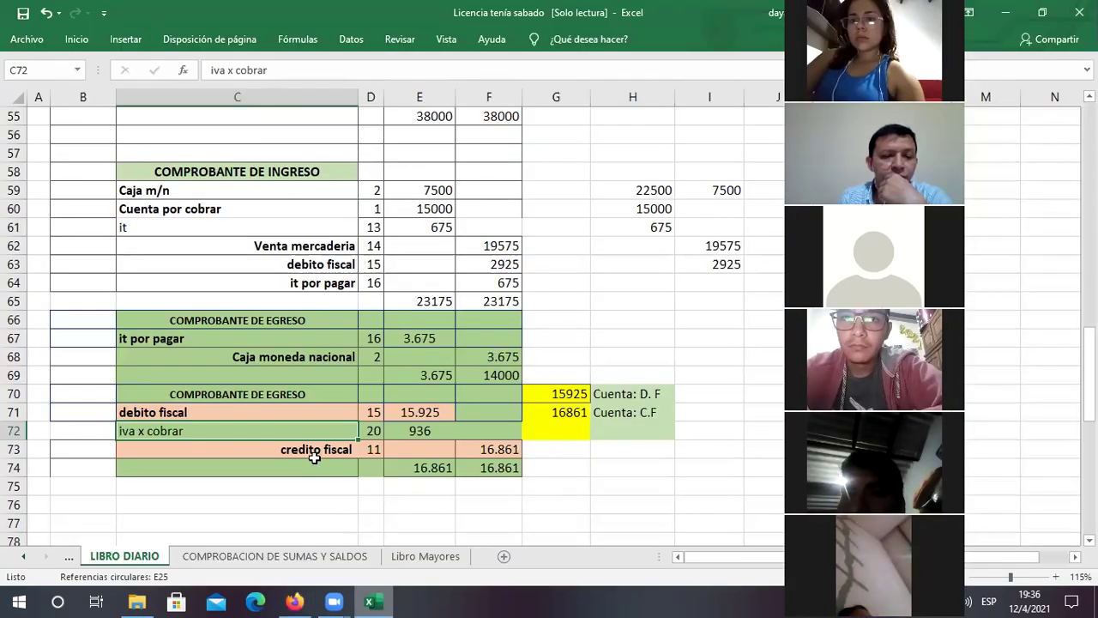
key("alt+Tab")
left_click_drag(146, 414, 496, 449)
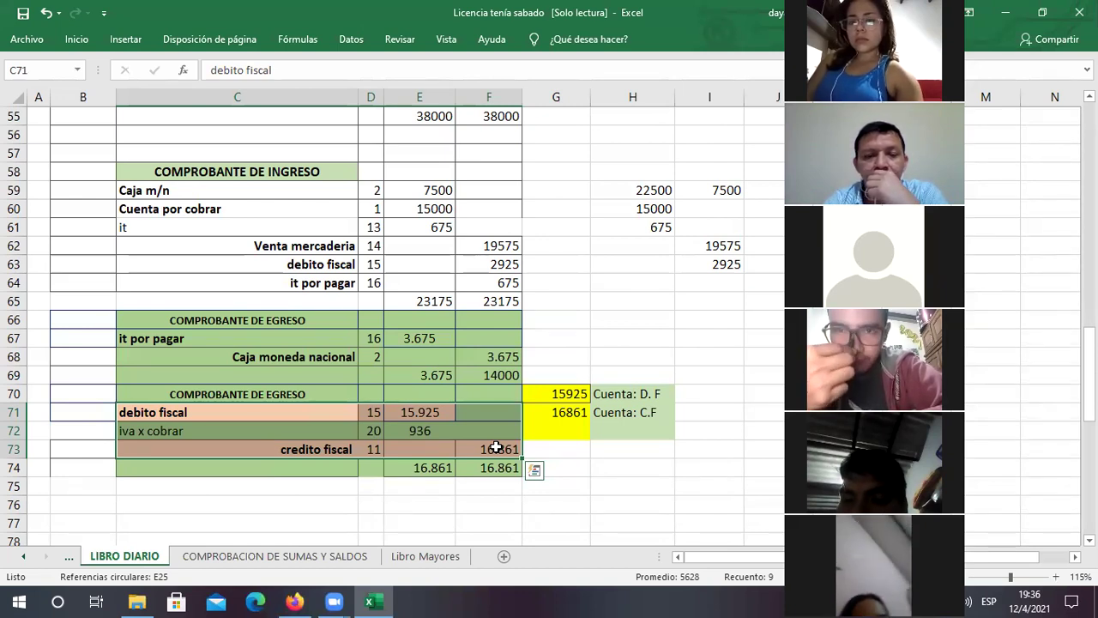
left_click(296, 601)
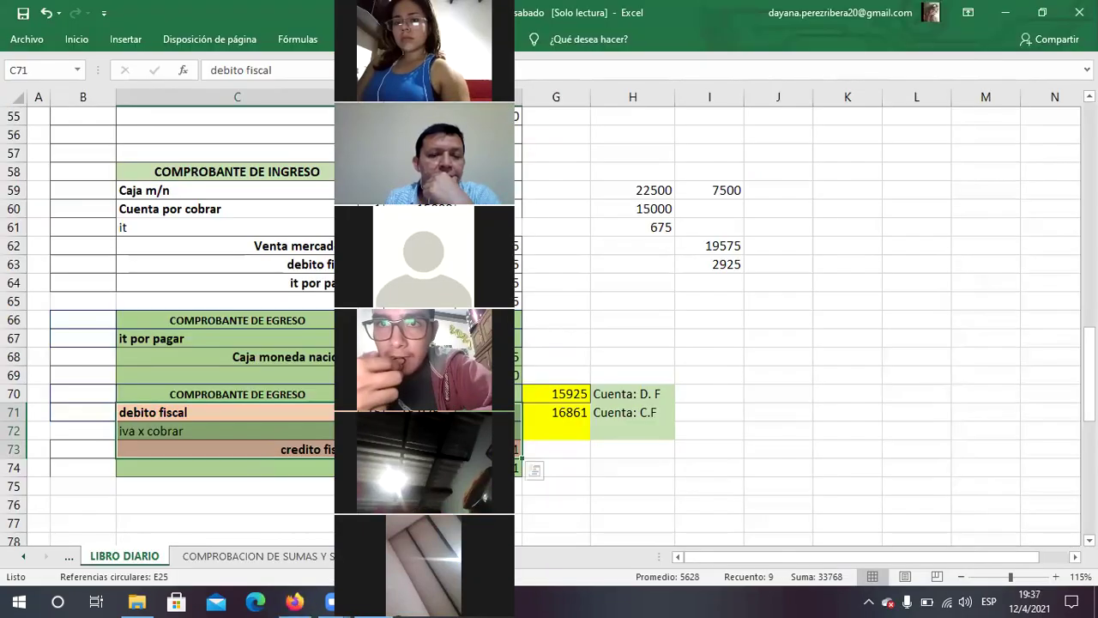
key("alt+Tab")
Review the it por pagar and Caja moneda nacional lines of the Comprobante de Egreso in rows 67 and 68
left_click_drag(172, 335, 308, 366)
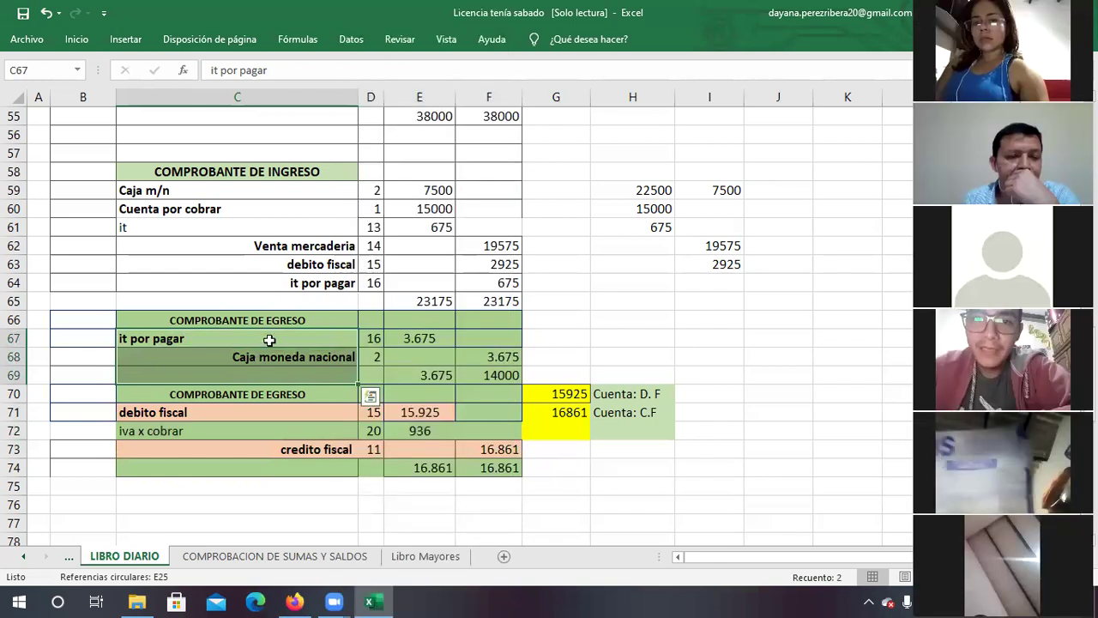
left_click_drag(228, 346, 502, 357)
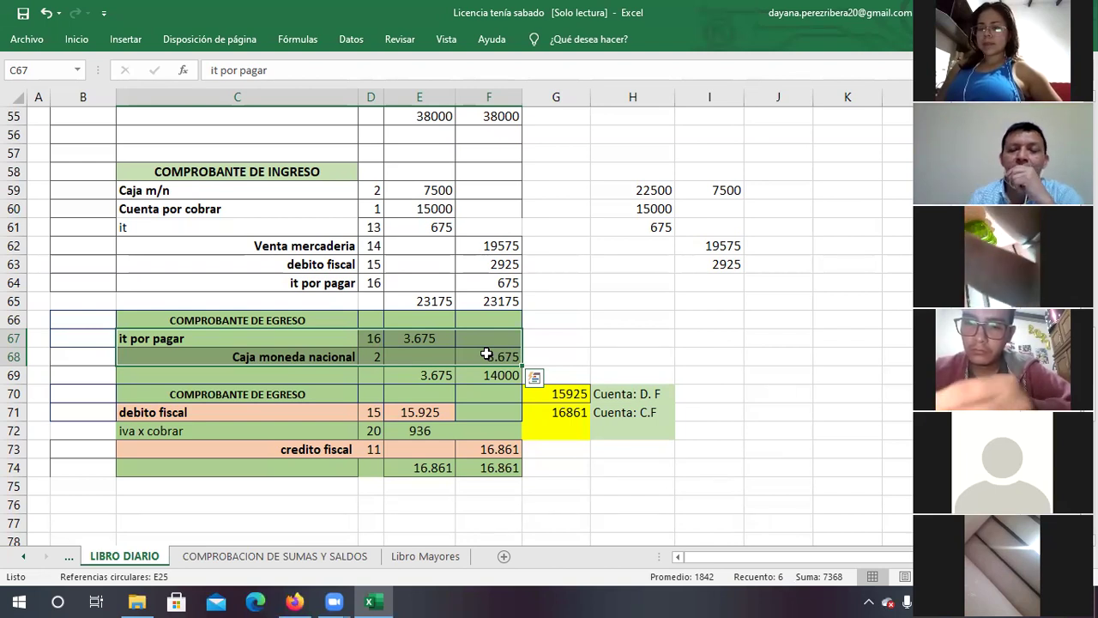
left_click(493, 317)
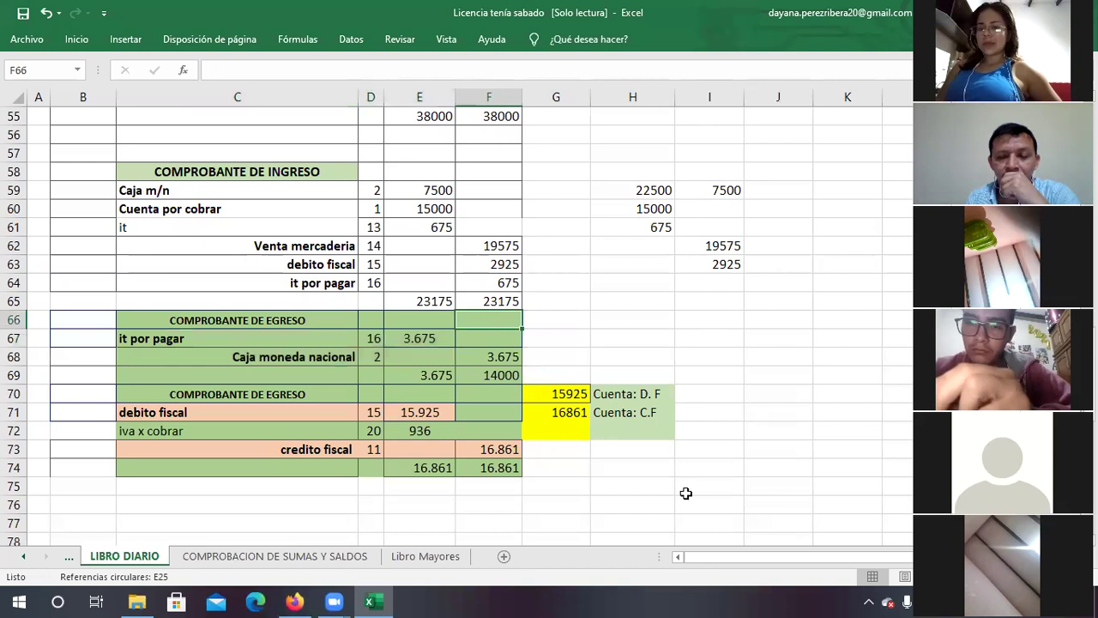